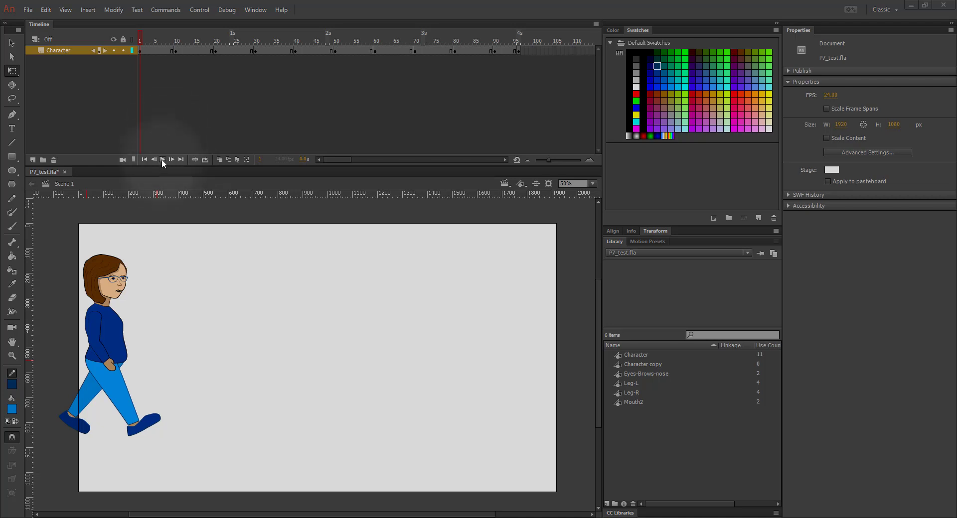
Play the character's walk animation on the main timeline several times.
{"action": "left_click", "coordinate": [162, 159]}
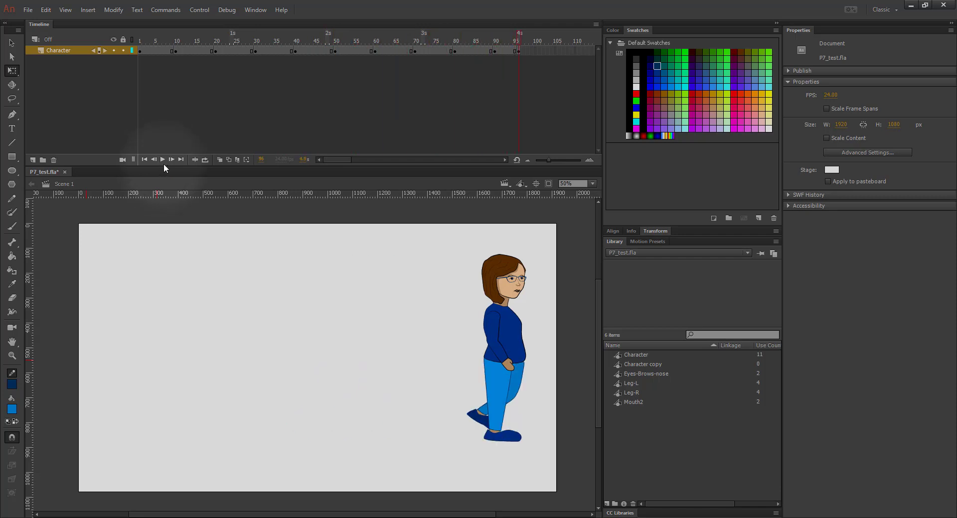
{"action": "left_click", "coordinate": [163, 159]}
{"action": "left_click", "coordinate": [162, 159]}
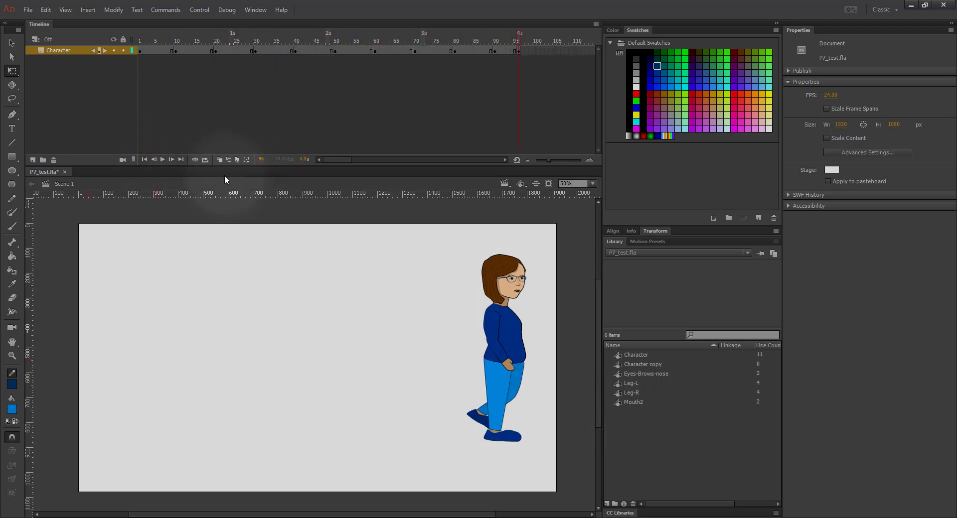
{"action": "left_click", "coordinate": [162, 159]}
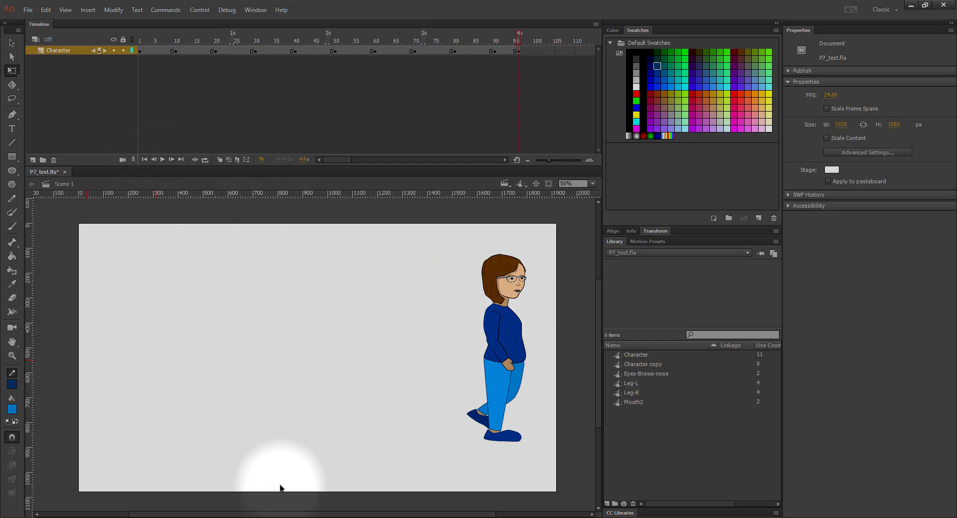
Switch to Chrome and examine the walk cycle image results and the Richard Williams walk cycle chart for key poses.
{"action": "left_click", "coordinate": [280, 517]}
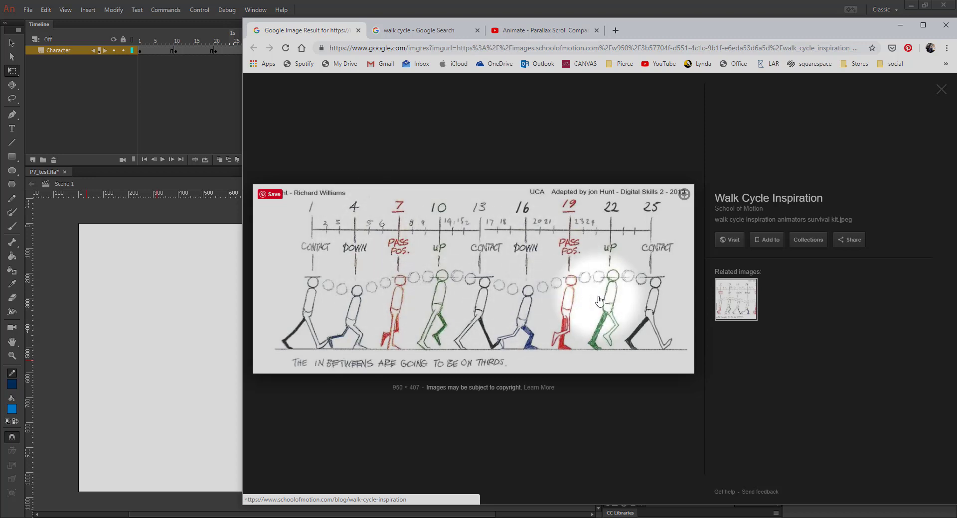
{"action": "left_click", "coordinate": [419, 30]}
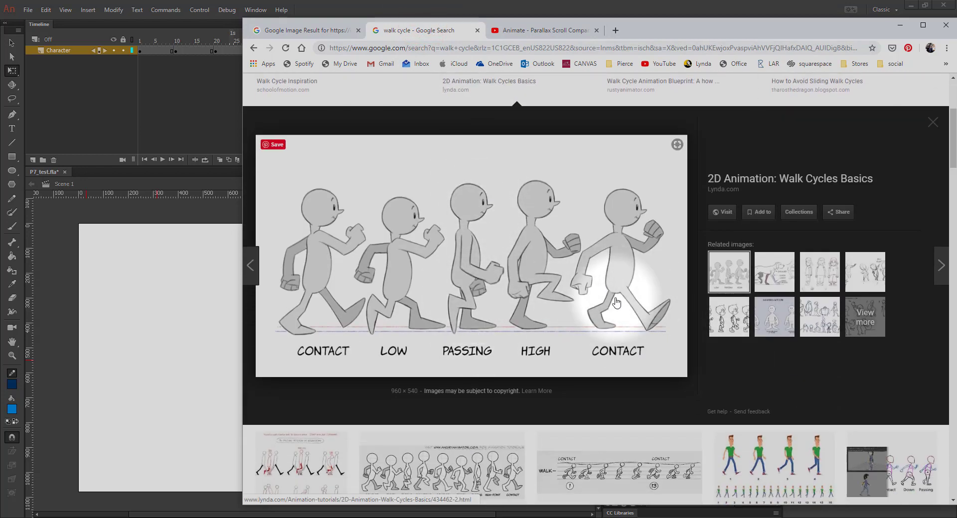
{"action": "scroll", "coordinate": [617, 302], "scroll_direction": "down", "scroll_amount": 10}
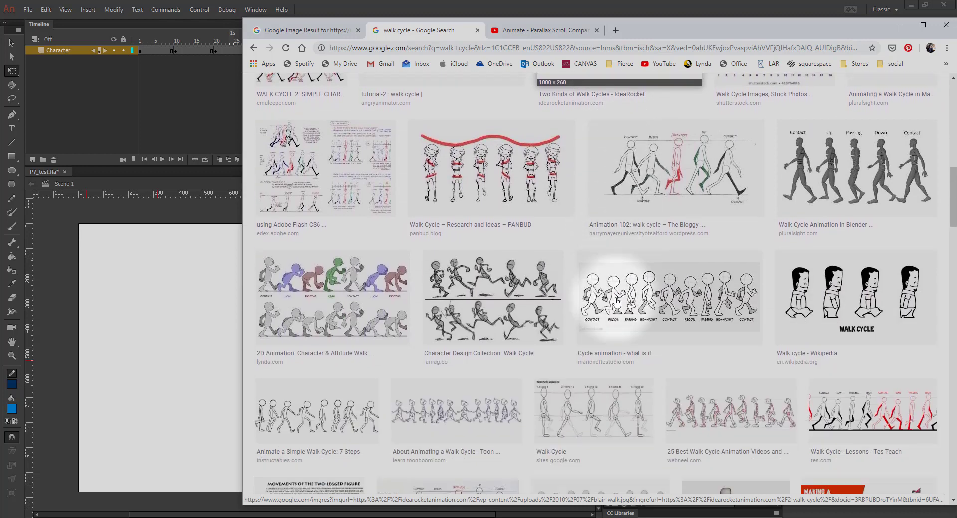
{"action": "scroll", "coordinate": [616, 302], "scroll_direction": "down", "scroll_amount": 7}
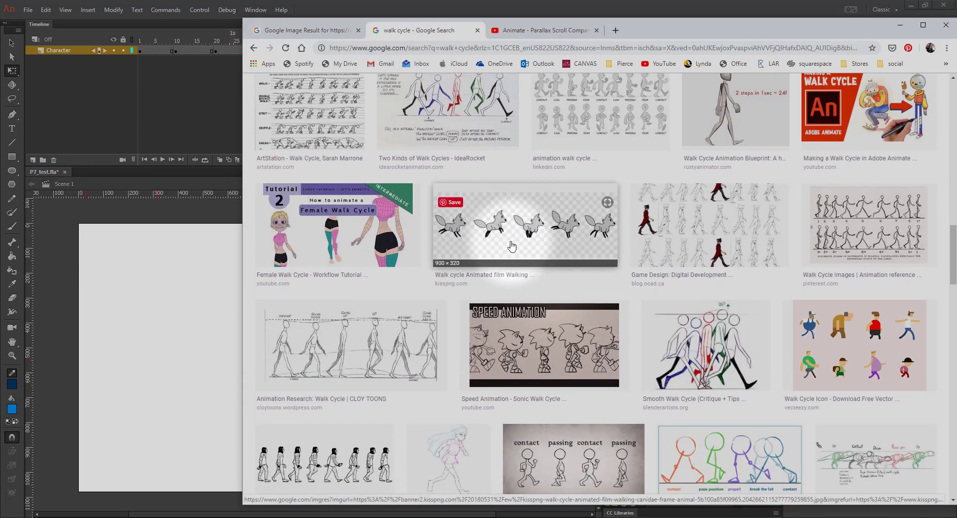
{"action": "scroll", "coordinate": [500, 255], "scroll_direction": "down", "scroll_amount": 8}
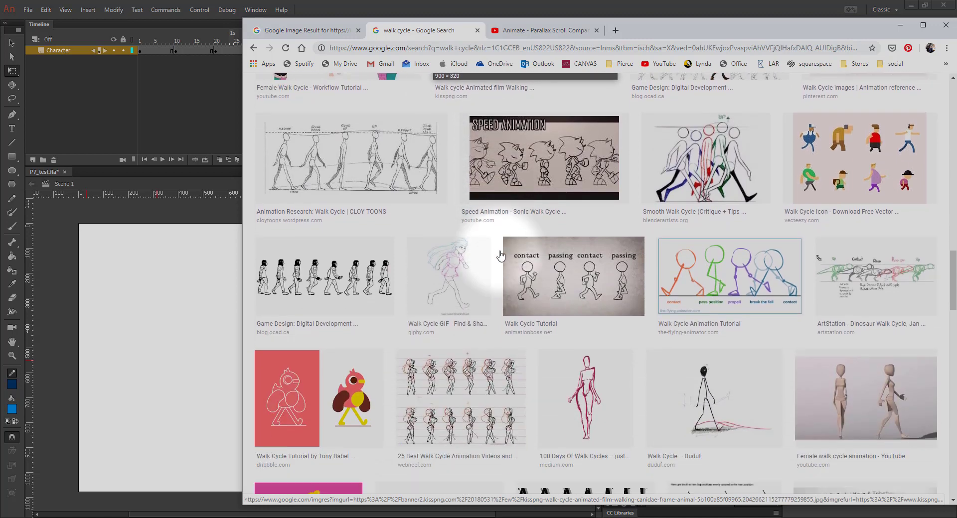
{"action": "scroll", "coordinate": [501, 256], "scroll_direction": "down", "scroll_amount": 7}
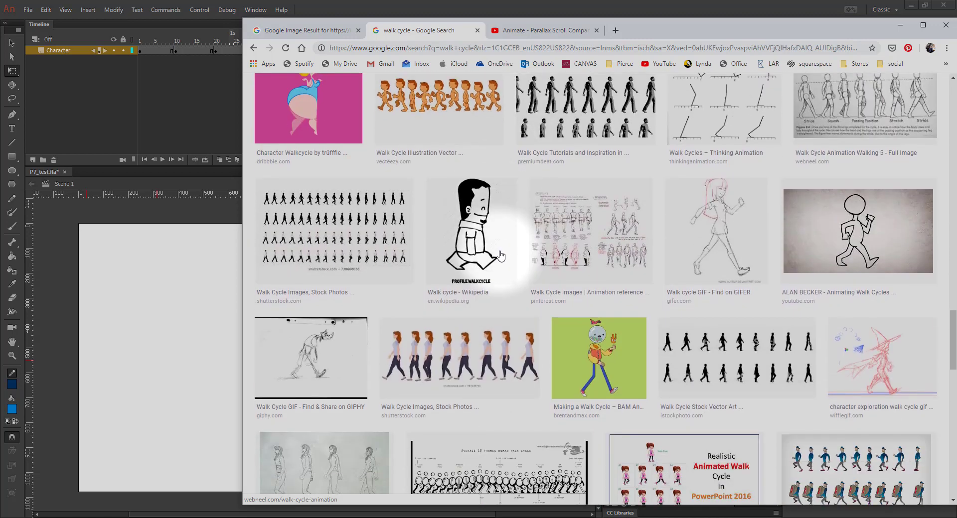
{"action": "scroll", "coordinate": [501, 256], "scroll_direction": "down", "scroll_amount": 1}
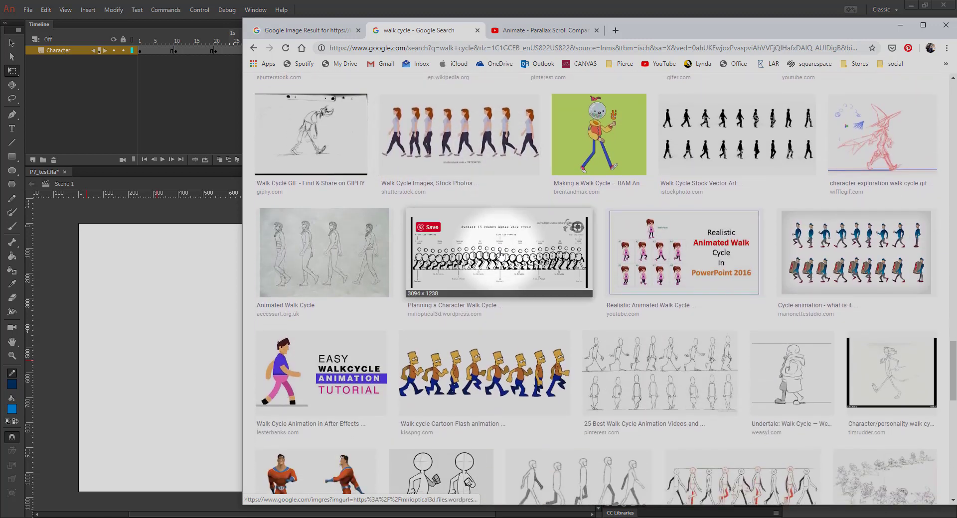
{"action": "scroll", "coordinate": [500, 255], "scroll_direction": "up", "scroll_amount": 10}
{"action": "left_click", "coordinate": [498, 254]}
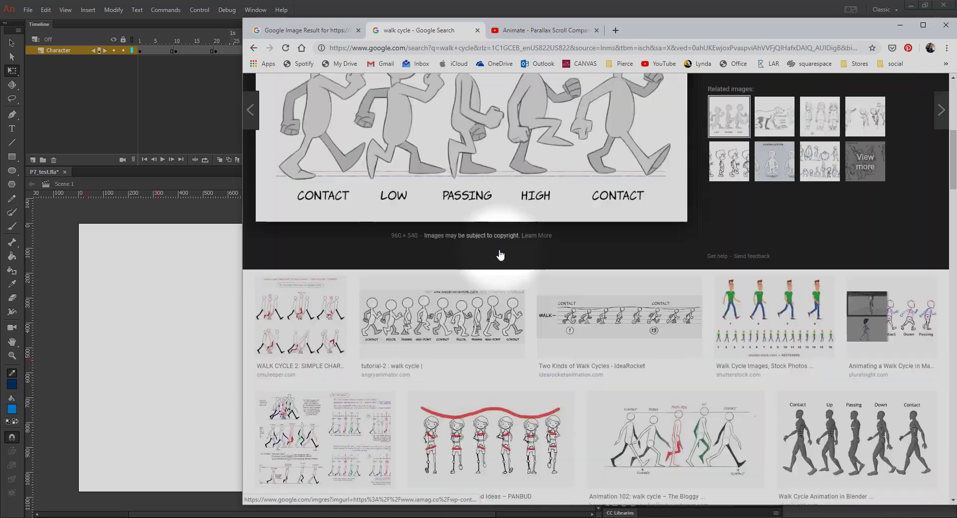
{"action": "scroll", "coordinate": [501, 254], "scroll_direction": "up", "scroll_amount": 1}
{"action": "left_click", "coordinate": [318, 33]}
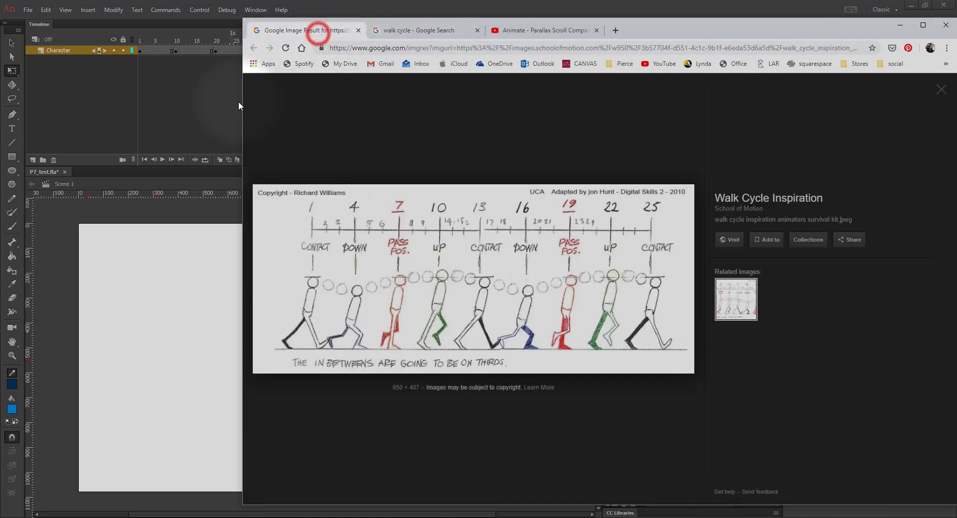
Switch back to Adobe Animate, return the main timeline to frame 1 and open the Character library symbol for editing.
{"action": "left_click", "coordinate": [56, 244]}
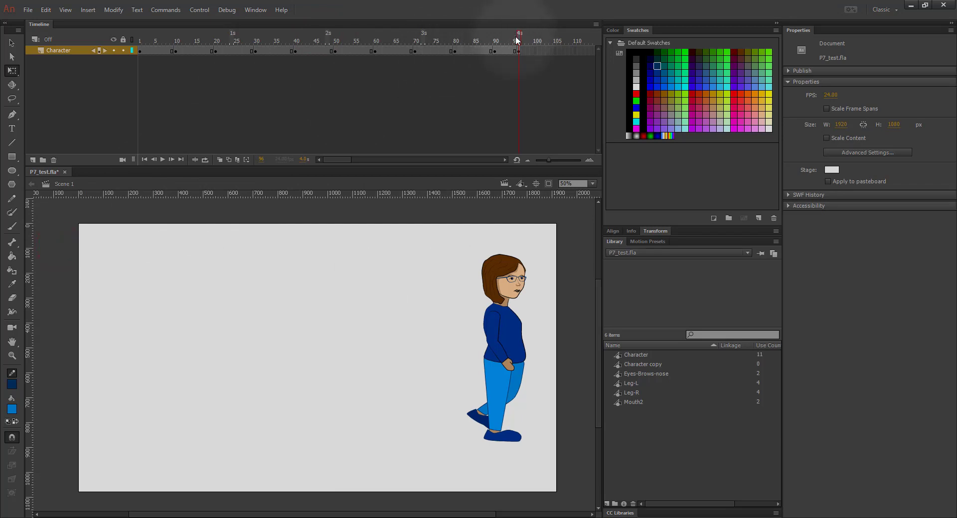
{"action": "left_click_drag", "start_coordinate": [517, 40], "coordinate": [39, 17]}
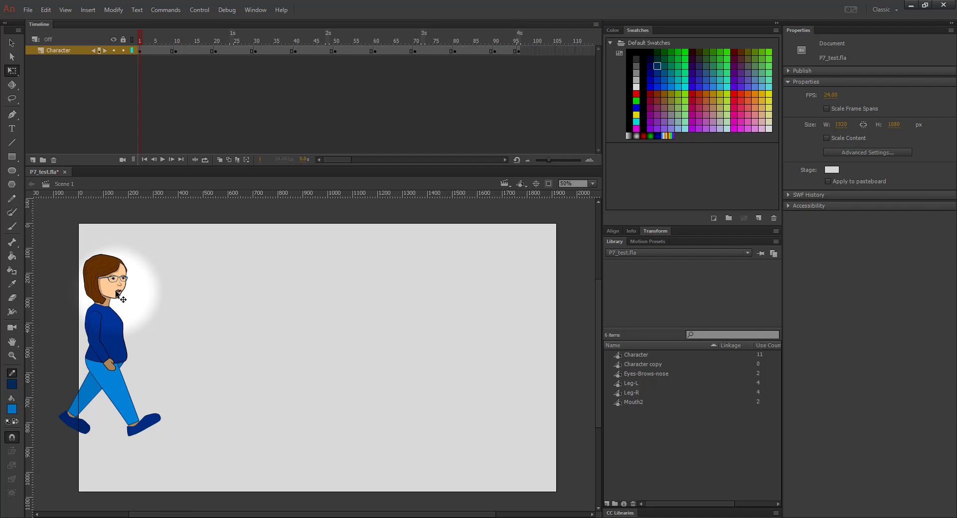
{"action": "double_click", "coordinate": [617, 355]}
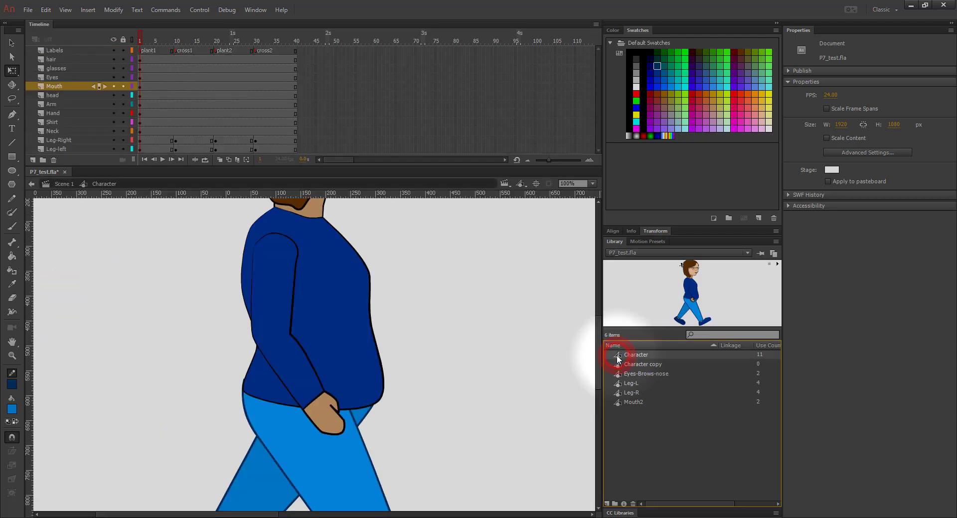
{"action": "scroll", "coordinate": [503, 344], "scroll_direction": "up", "scroll_amount": 5}
{"action": "scroll", "coordinate": [504, 344], "scroll_direction": "down", "scroll_amount": 4}
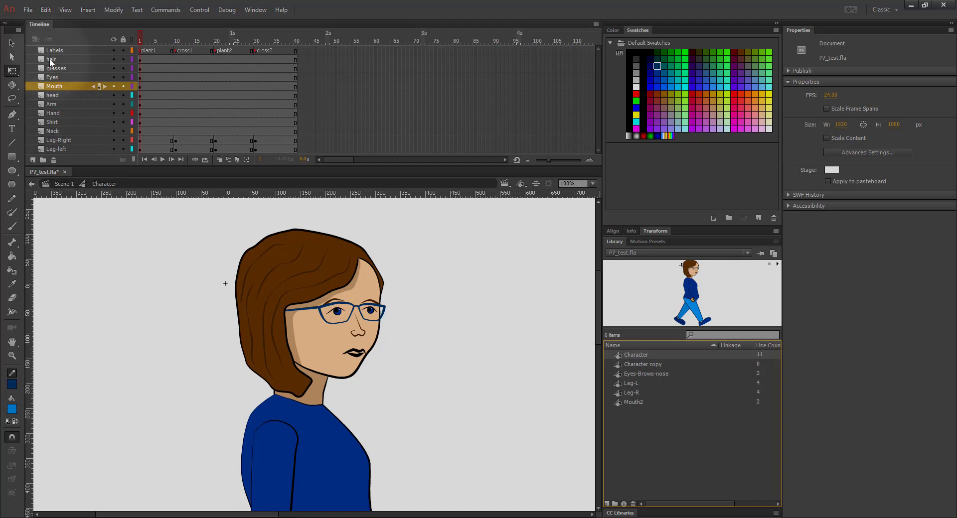
{"action": "key", "text": "ctrl+minus"}
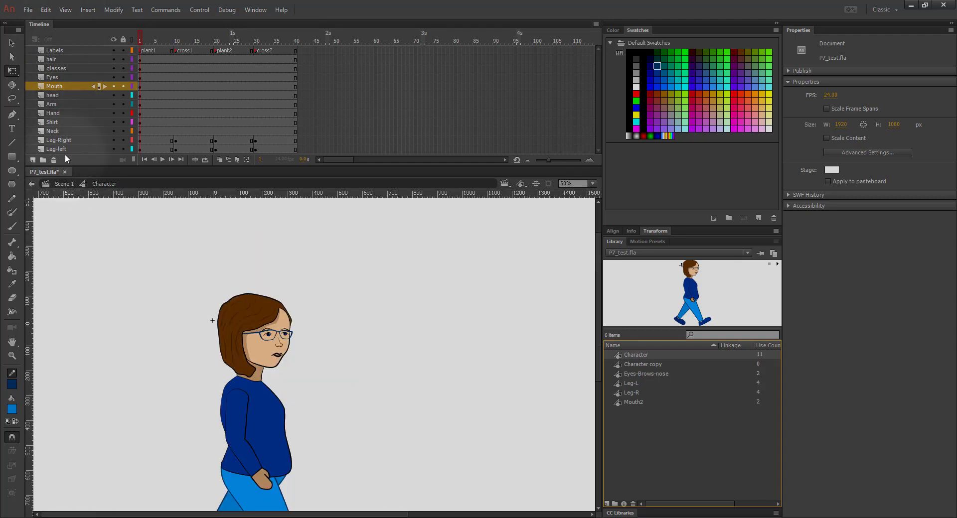
{"action": "scroll", "coordinate": [204, 359], "scroll_direction": "down", "scroll_amount": 2}
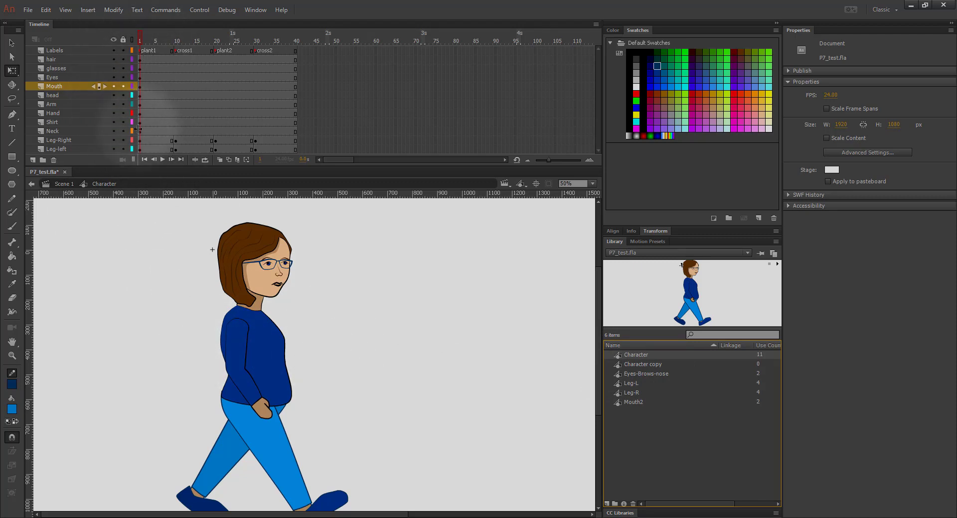
Play the Character symbol's walk cycle and inspect the Leg-Right keyframes at frames 10, 20, 30 and 1.
{"action": "left_click", "coordinate": [161, 159]}
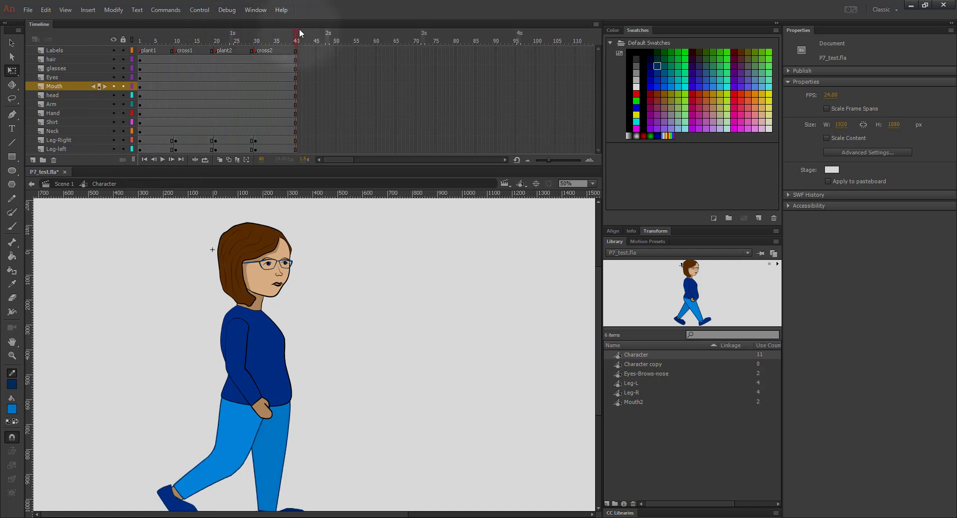
{"action": "left_click_drag", "start_coordinate": [296, 40], "coordinate": [130, 46]}
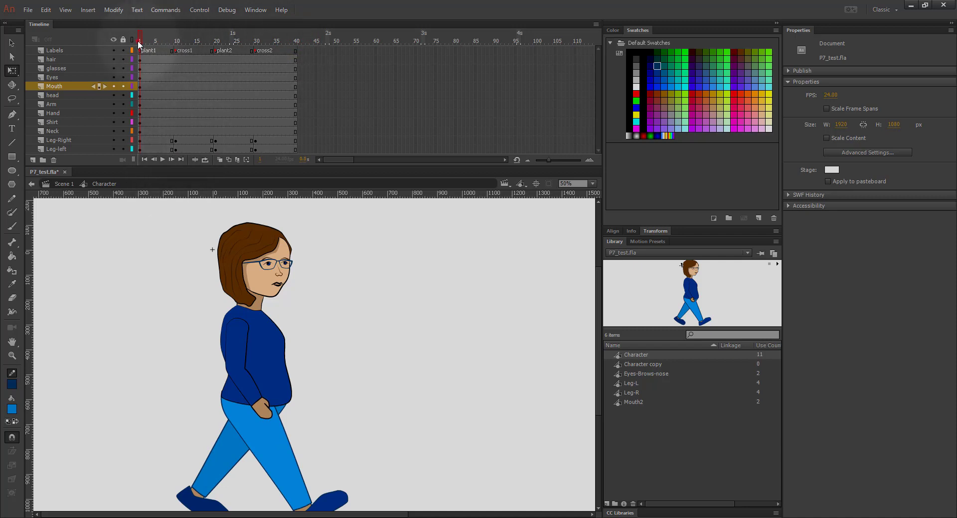
{"action": "left_click", "coordinate": [176, 142]}
{"action": "scroll", "coordinate": [277, 209], "scroll_direction": "down", "scroll_amount": 3}
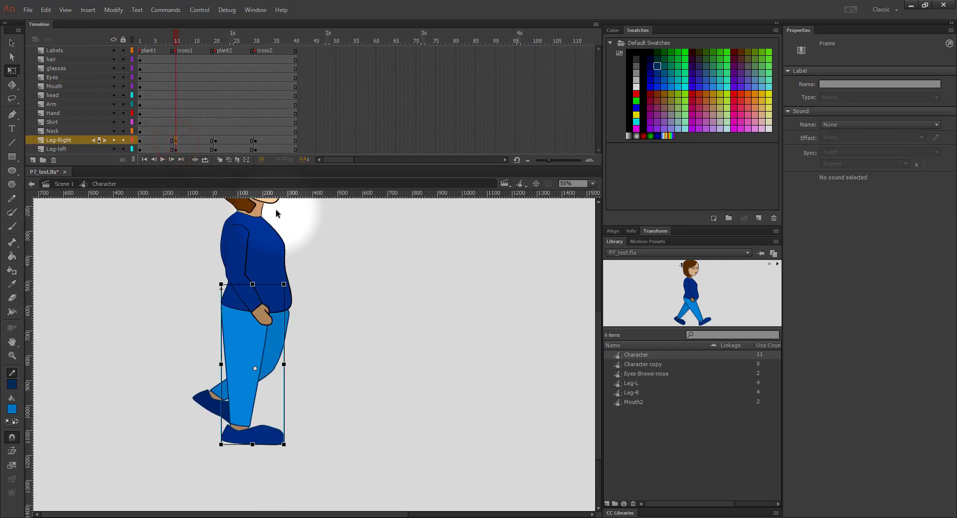
{"action": "left_click", "coordinate": [216, 141]}
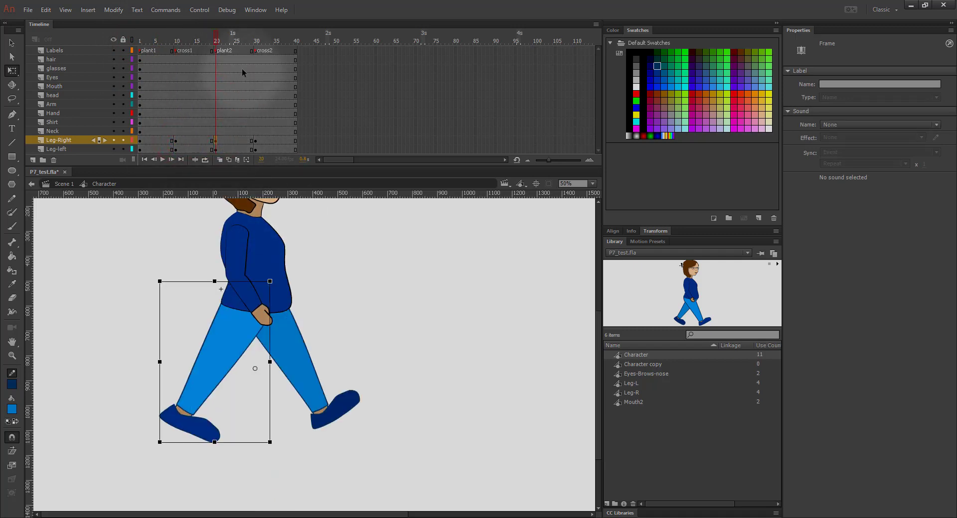
{"action": "left_click", "coordinate": [255, 141]}
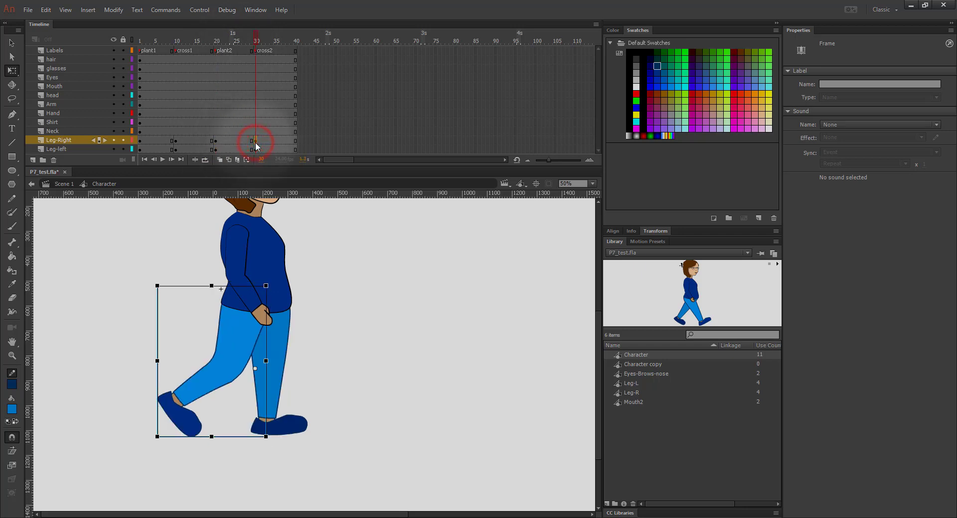
{"action": "left_click", "coordinate": [141, 141]}
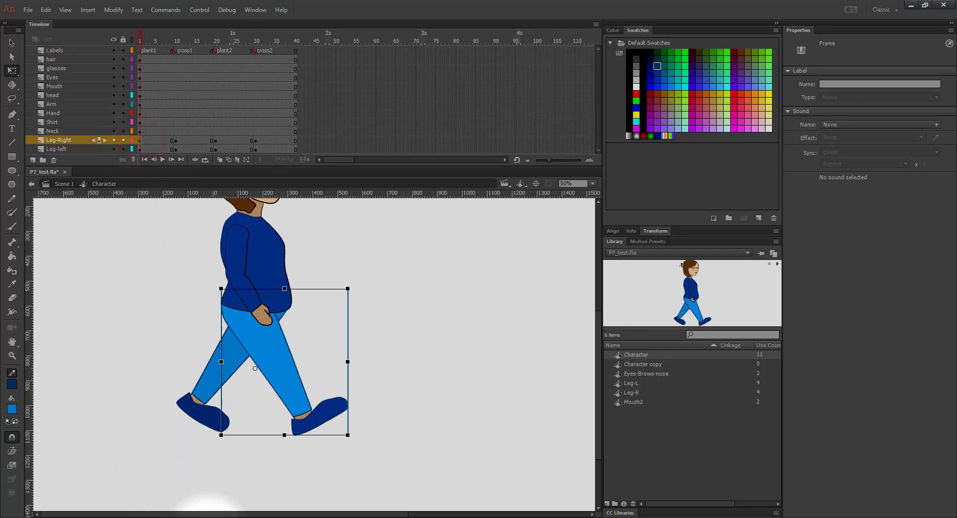
Compare the plant1 and cross1 leg poses at frames 1 and 10 with the walk cycle chart in Chrome.
{"action": "left_click", "coordinate": [284, 516]}
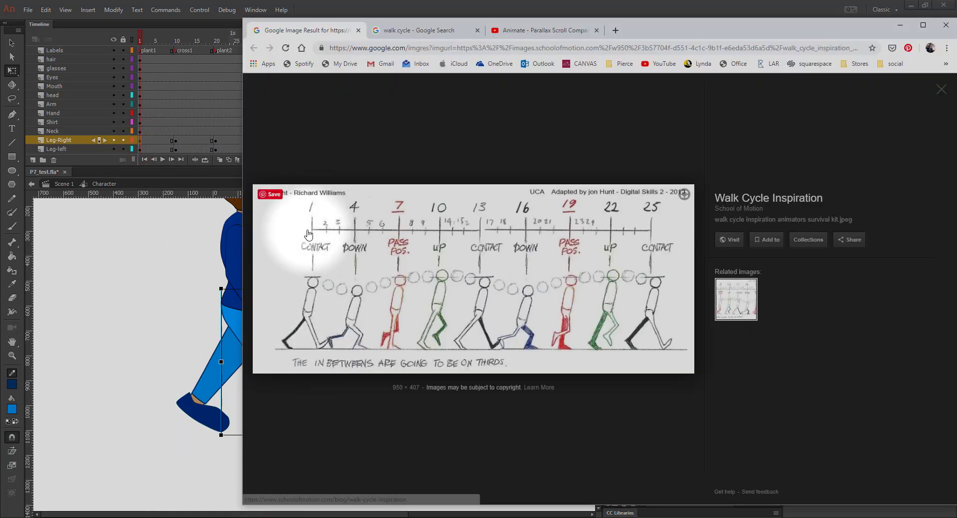
{"action": "left_click", "coordinate": [162, 286]}
{"action": "left_click", "coordinate": [177, 141]}
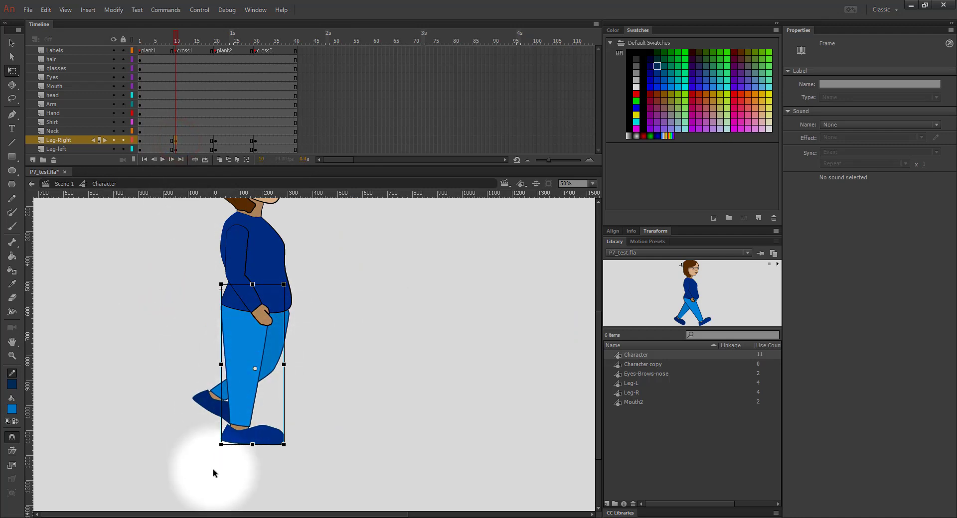
{"action": "left_click", "coordinate": [281, 517]}
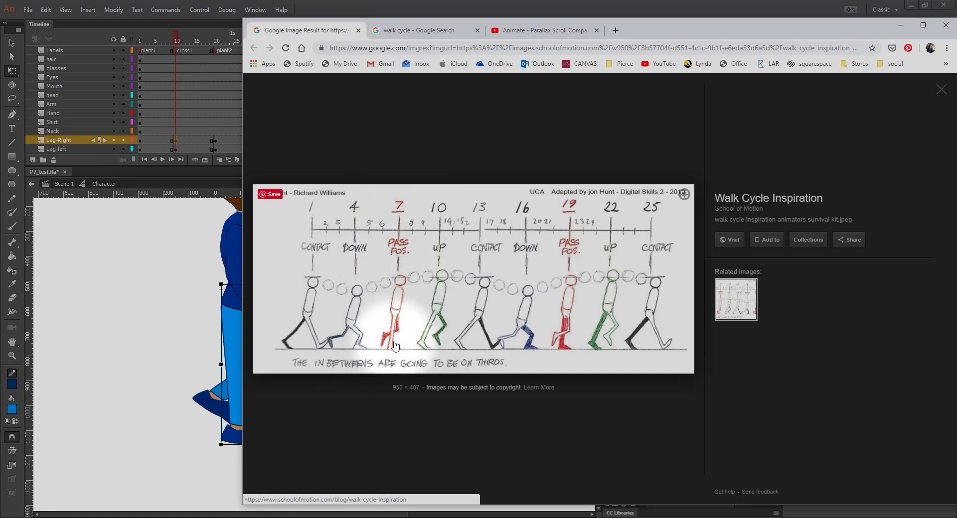
{"action": "left_click", "coordinate": [179, 328]}
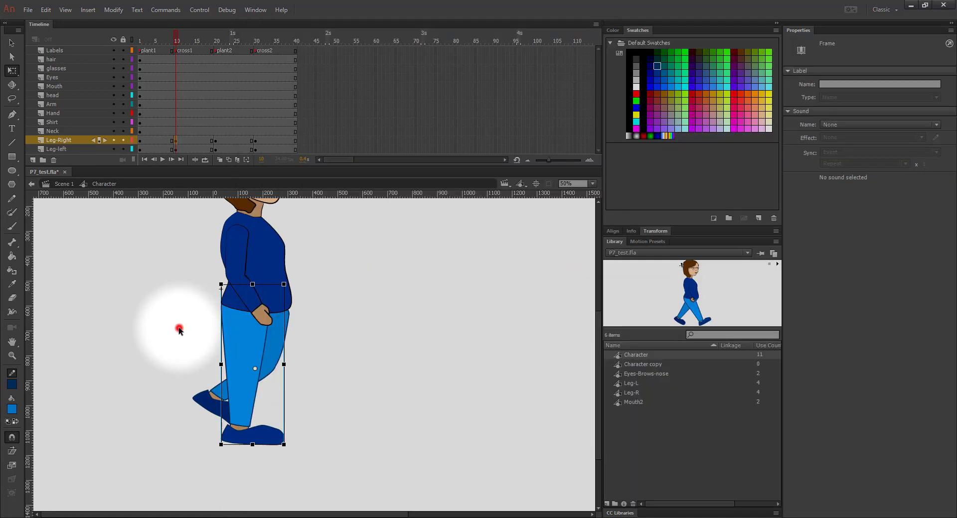
Compare the plant2 and cross2 leg poses at frames 20 and 30 with the Chrome chart, then return to the Character symbol in Animate.
{"action": "left_click", "coordinate": [216, 142]}
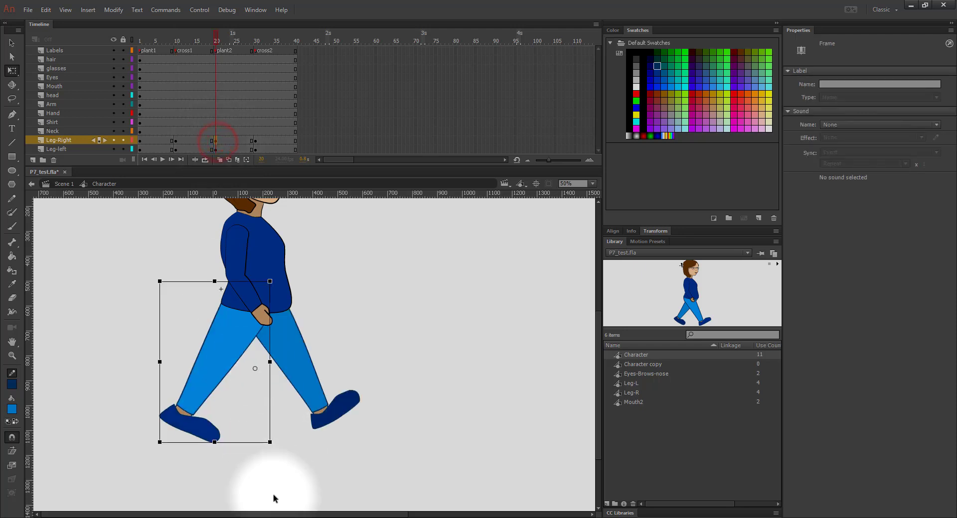
{"action": "mouse_move", "coordinate": [276, 513]}
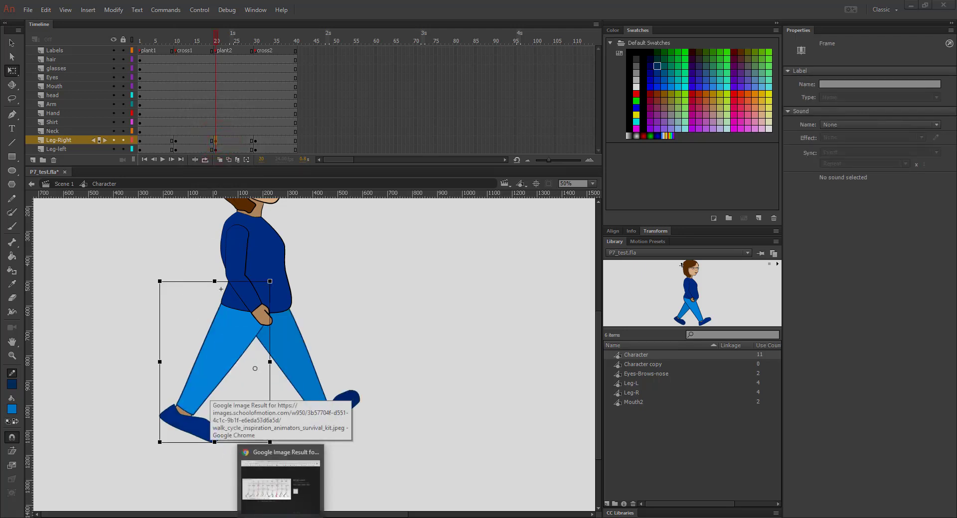
{"action": "left_click", "coordinate": [272, 491]}
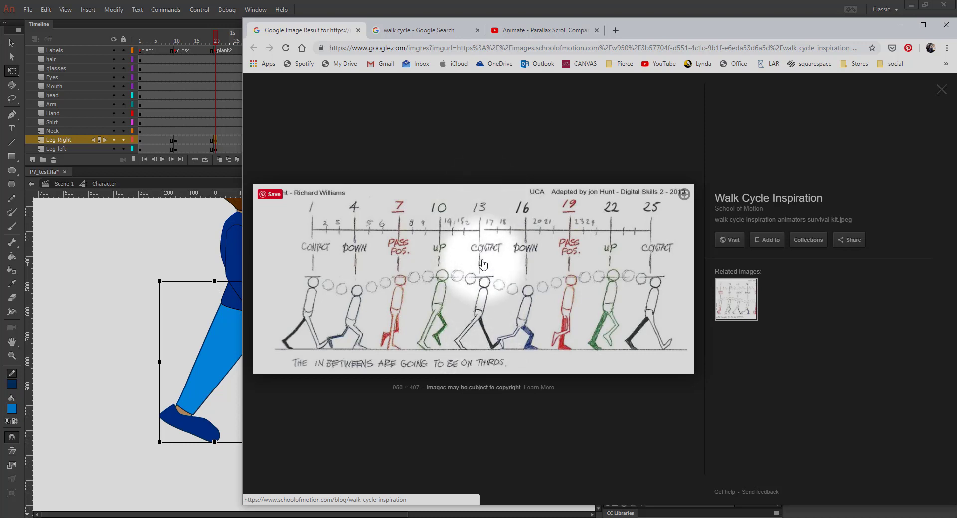
{"action": "left_click", "coordinate": [110, 292]}
{"action": "left_click", "coordinate": [255, 141]}
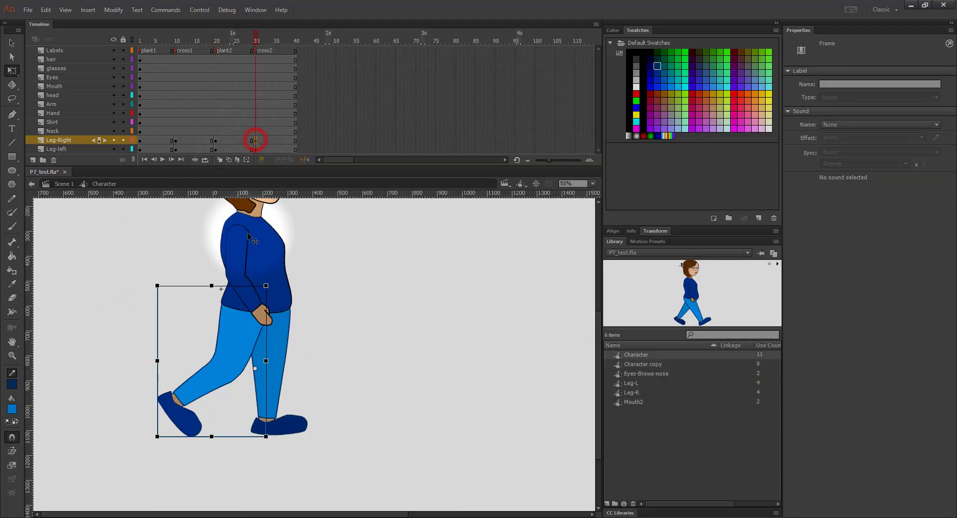
{"action": "key", "text": "alt+Tab"}
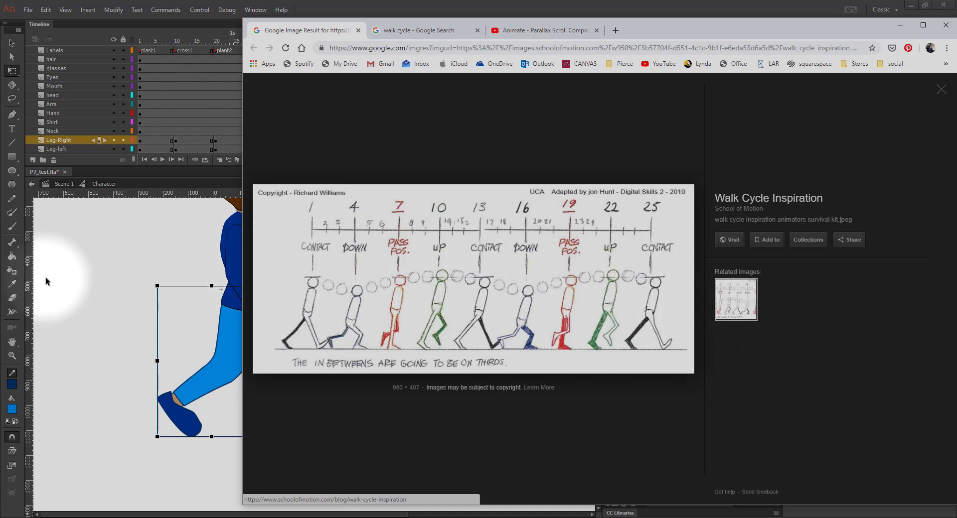
{"action": "left_click", "coordinate": [71, 273]}
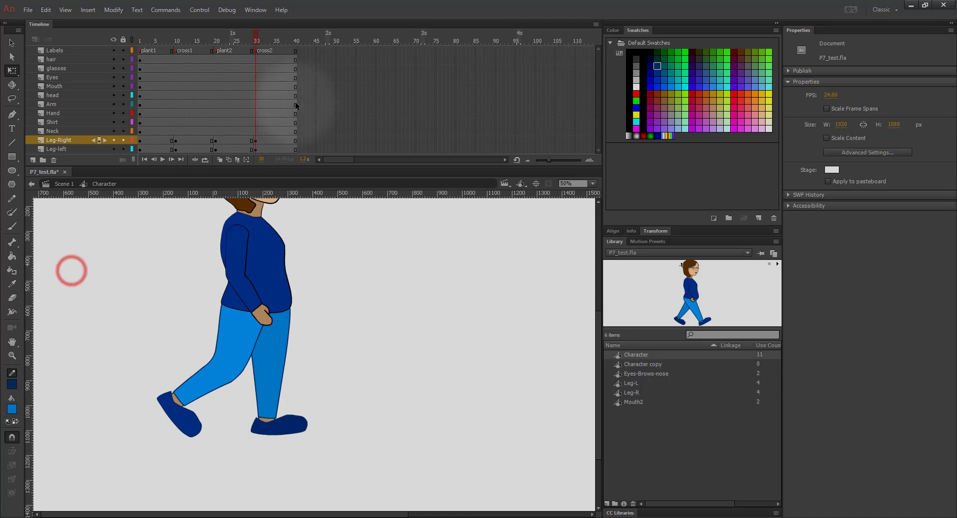
{"action": "scroll", "coordinate": [205, 274], "scroll_direction": "up", "scroll_amount": 4}
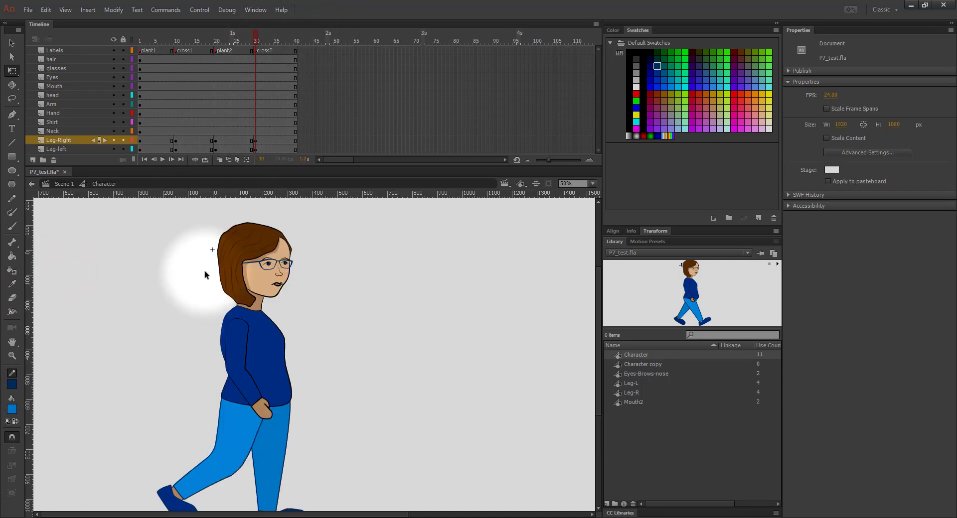
Open the Character copy library symbol for editing and duplicate it as a graphic symbol with the default name.
{"action": "scroll", "coordinate": [182, 336], "scroll_direction": "down", "scroll_amount": 4}
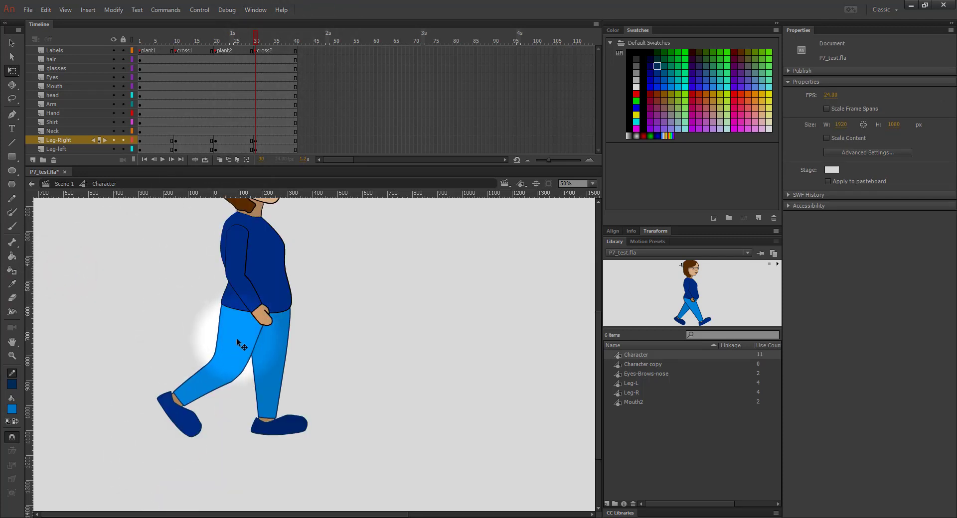
{"action": "scroll", "coordinate": [238, 342], "scroll_direction": "up", "scroll_amount": 4}
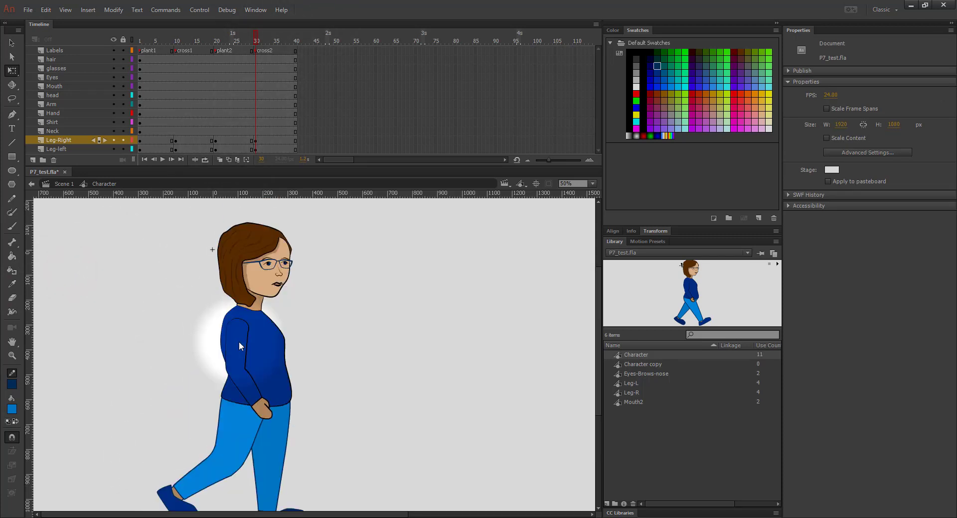
{"action": "double_click", "coordinate": [620, 369]}
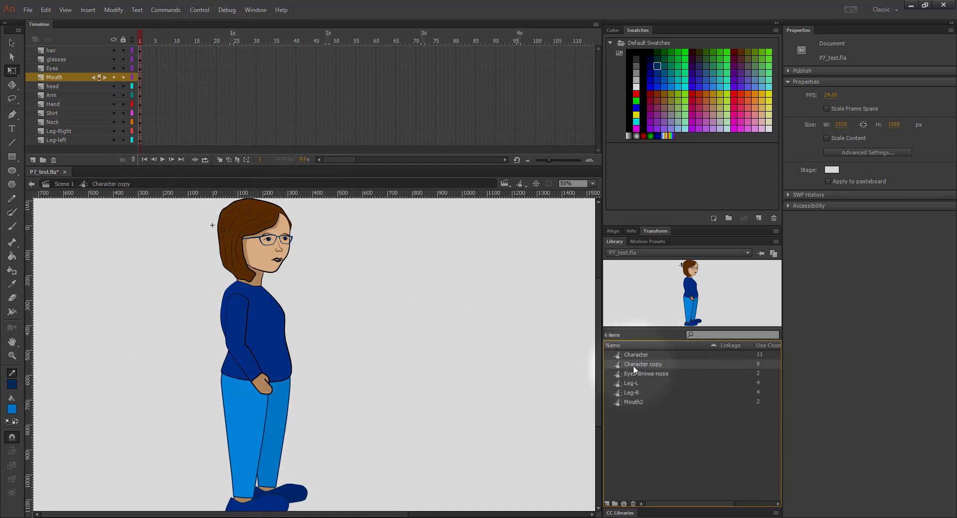
{"action": "right_click", "coordinate": [619, 369]}
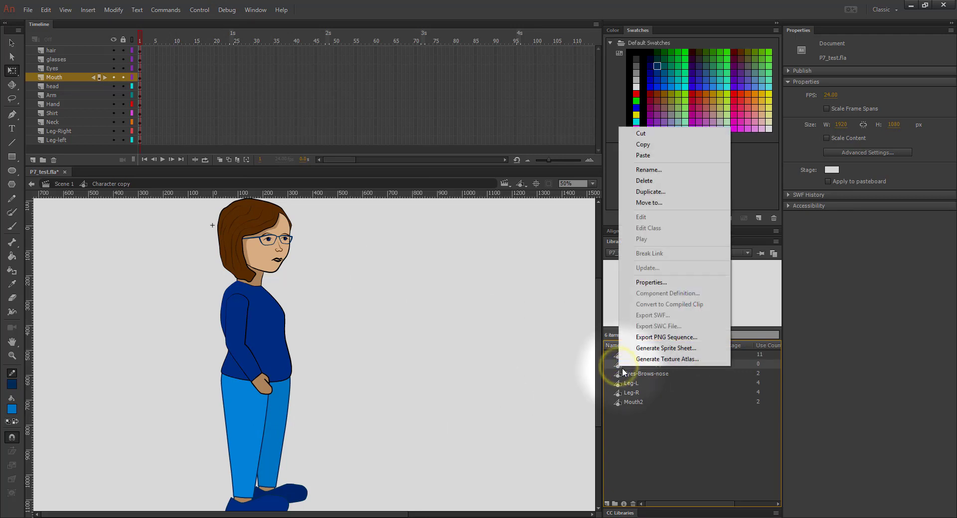
{"action": "left_click", "coordinate": [637, 193]}
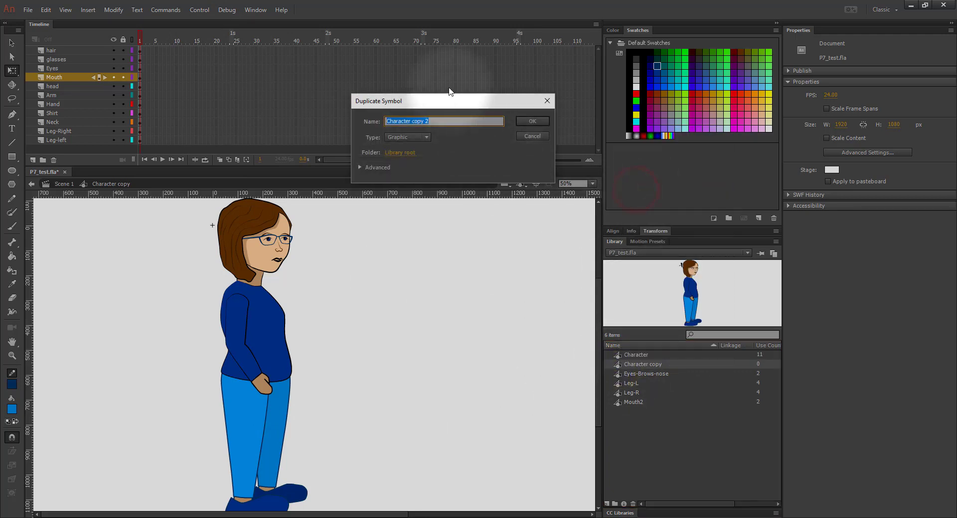
{"action": "left_click", "coordinate": [532, 122]}
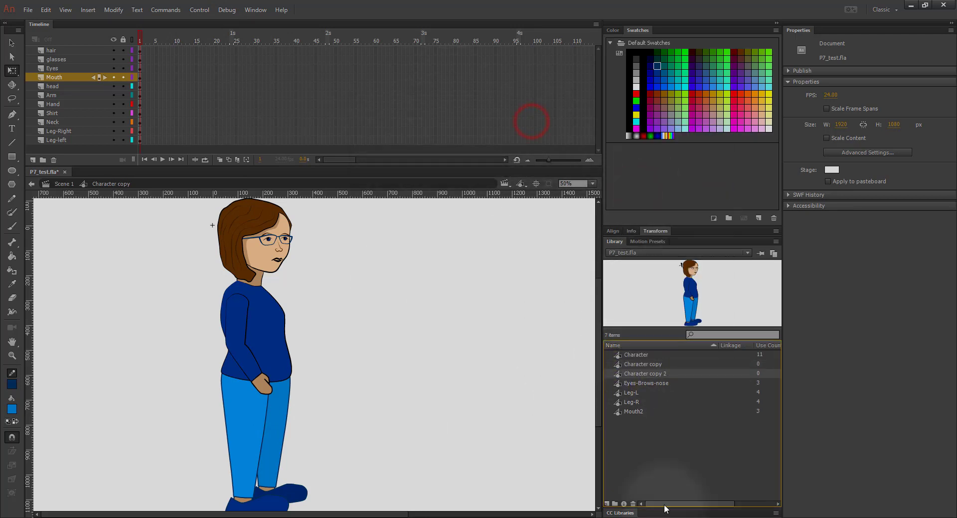
Rename the Character copy symbol in the library as Character-BACKUP.
{"action": "left_click", "coordinate": [630, 364]}
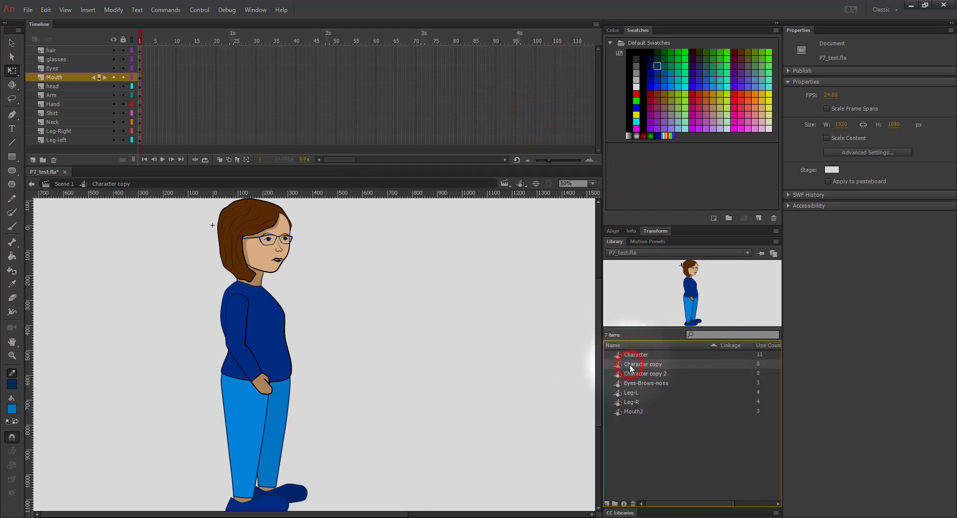
{"action": "right_click", "coordinate": [630, 365]}
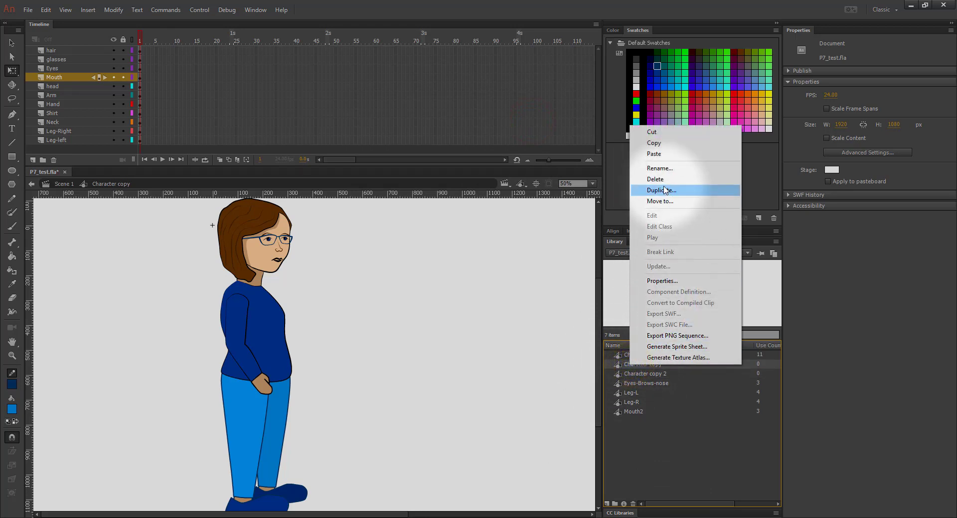
{"action": "left_click", "coordinate": [662, 168]}
{"action": "key", "text": "Right"}
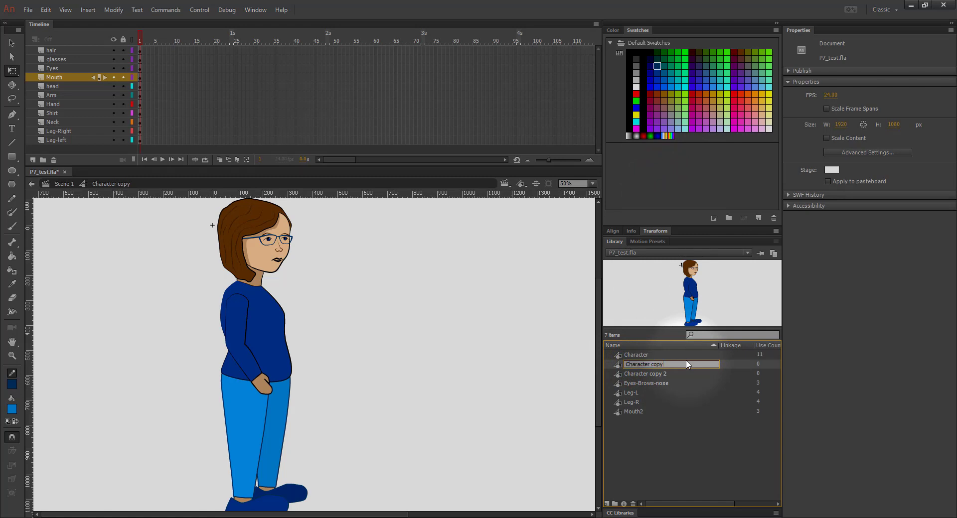
{"action": "key", "text": "BackSpace"}
{"action": "key", "text": "BackSpace"}
{"action": "key", "text": "BackSpace"}
{"action": "type", "text": "-BAC"}
{"action": "left_click", "coordinate": [692, 413]}
{"action": "left_click", "coordinate": [658, 374]}
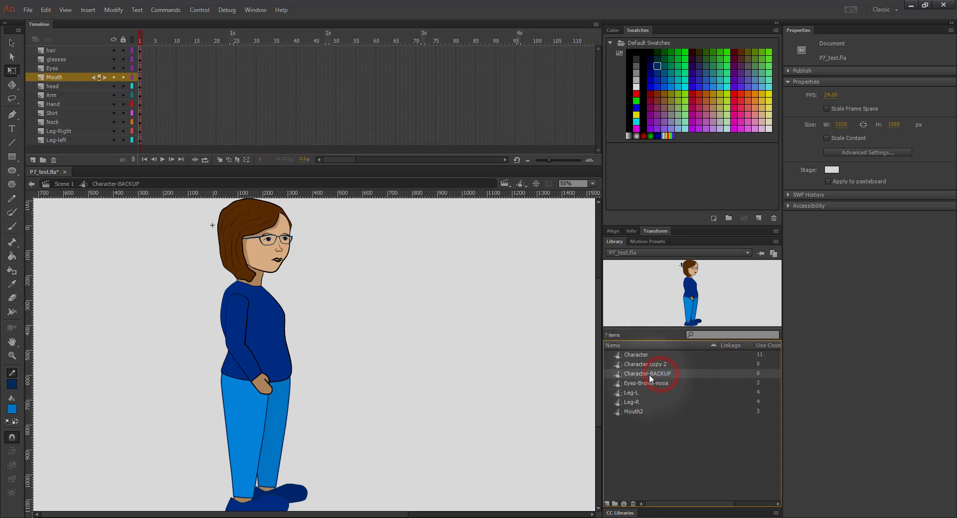
{"action": "left_click", "coordinate": [648, 365]}
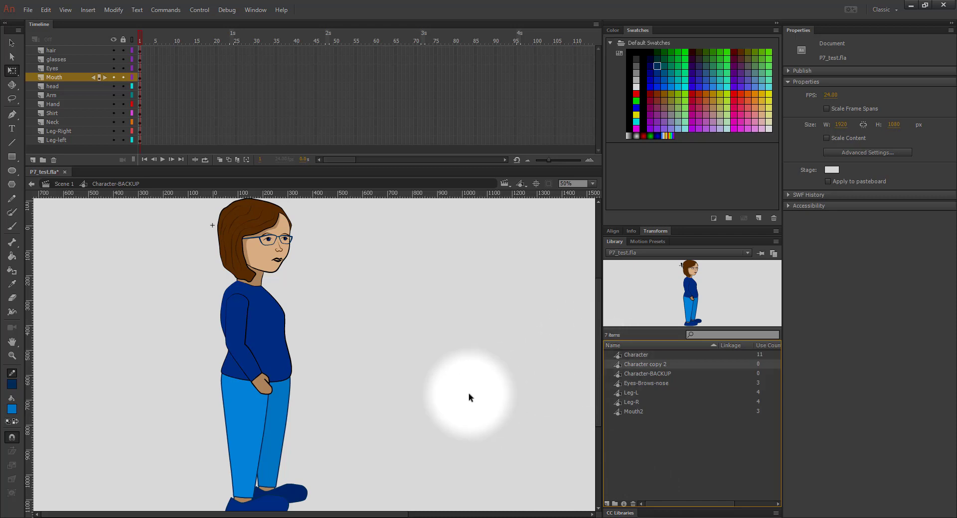
{"action": "scroll", "coordinate": [469, 397], "scroll_direction": "down", "scroll_amount": 3}
{"action": "scroll", "coordinate": [468, 397], "scroll_direction": "up", "scroll_amount": 3}
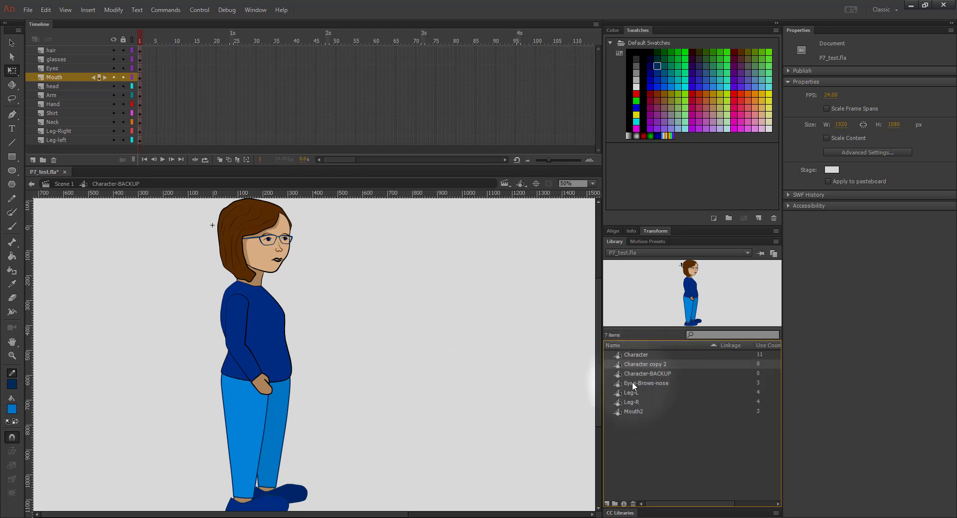
{"action": "left_click", "coordinate": [615, 368]}
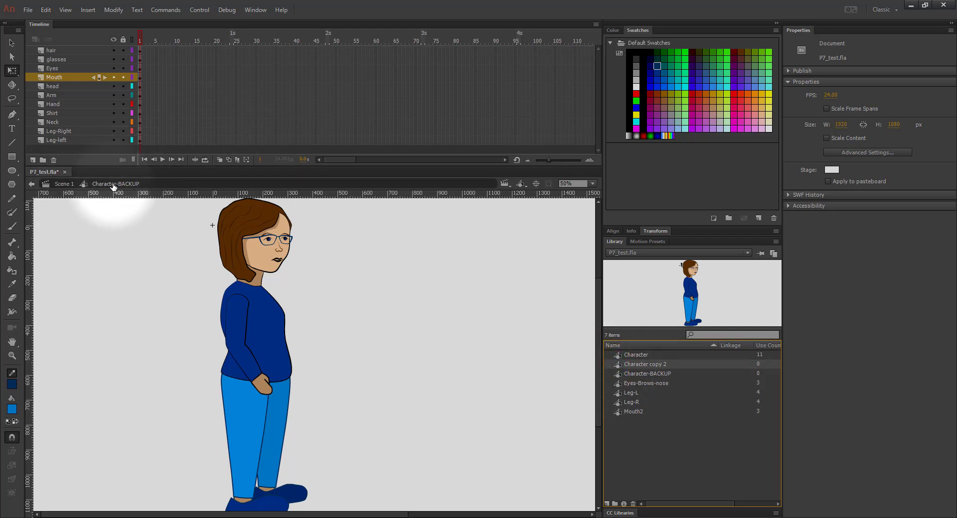
Add a new layer directly above Leg-Right in the symbol's timeline and name it Labels.
{"action": "left_click", "coordinate": [67, 133]}
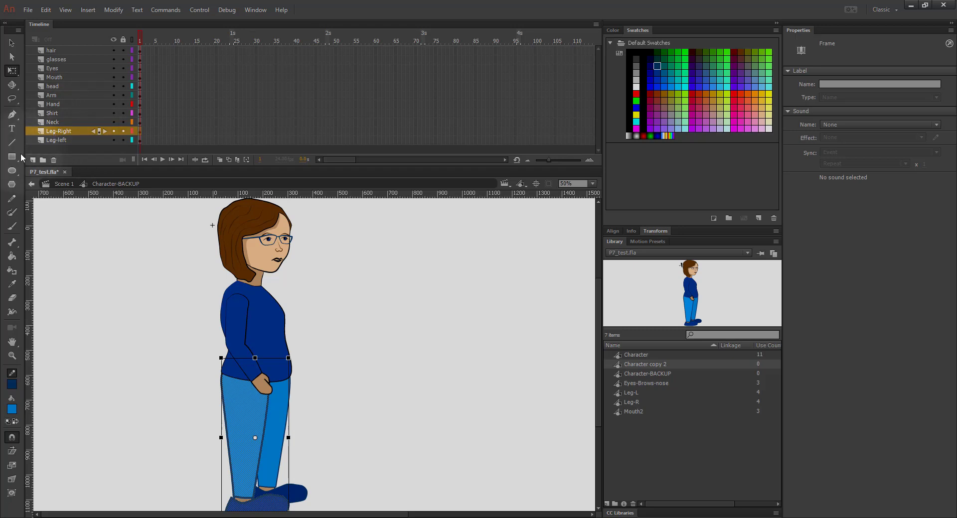
{"action": "left_click", "coordinate": [32, 160]}
{"action": "left_click", "coordinate": [50, 132]}
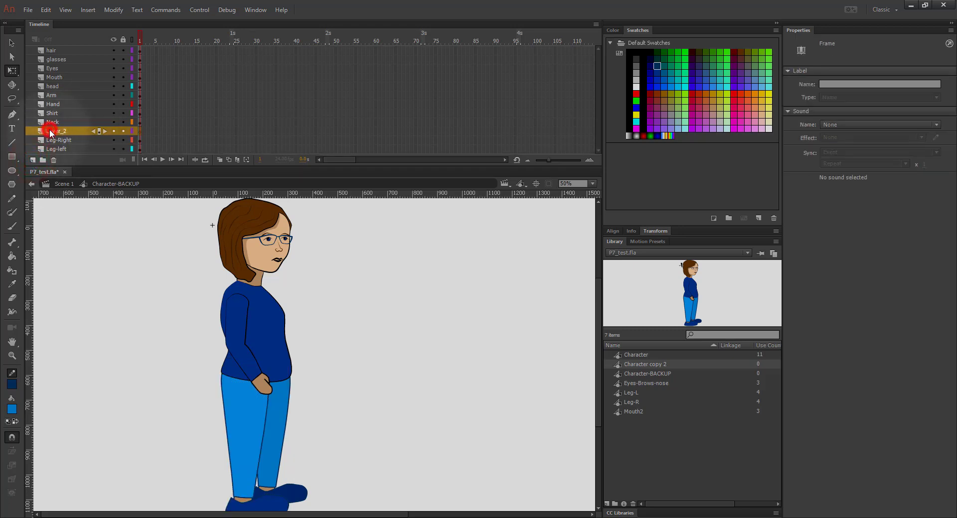
{"action": "double_click", "coordinate": [51, 134]}
{"action": "type", "text": "Labels"}
{"action": "key", "text": "Return"}
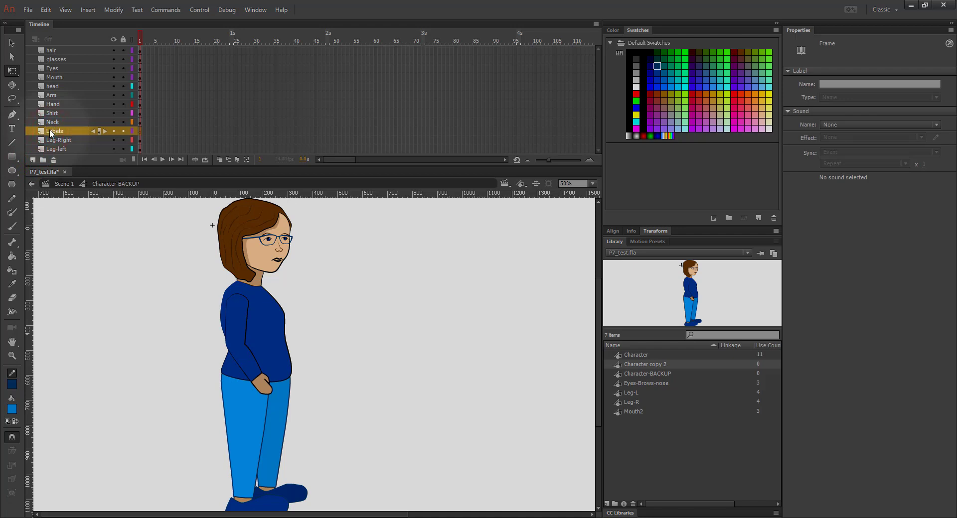
Insert a keyframe at frame 10 of the Labels layer and give frame 1 the label plant1.
{"action": "left_click", "coordinate": [176, 131]}
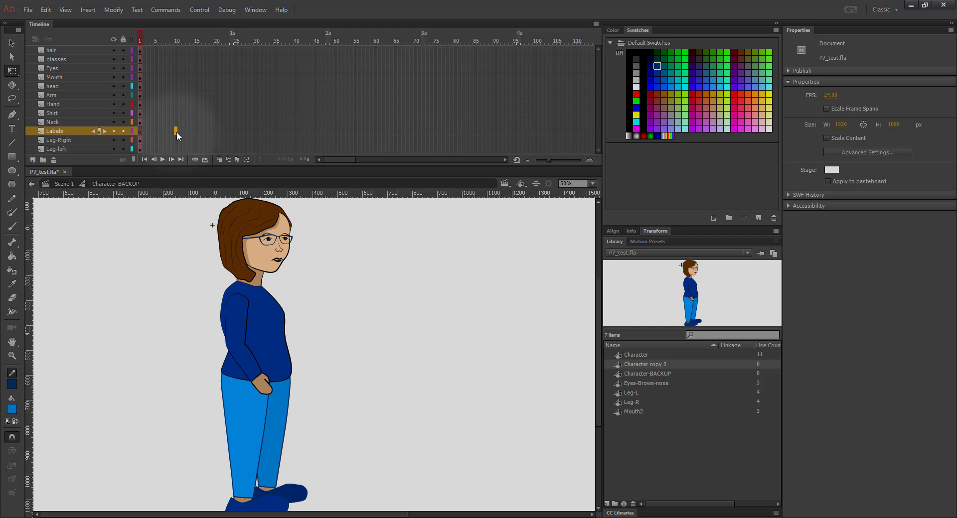
{"action": "key", "text": "F5"}
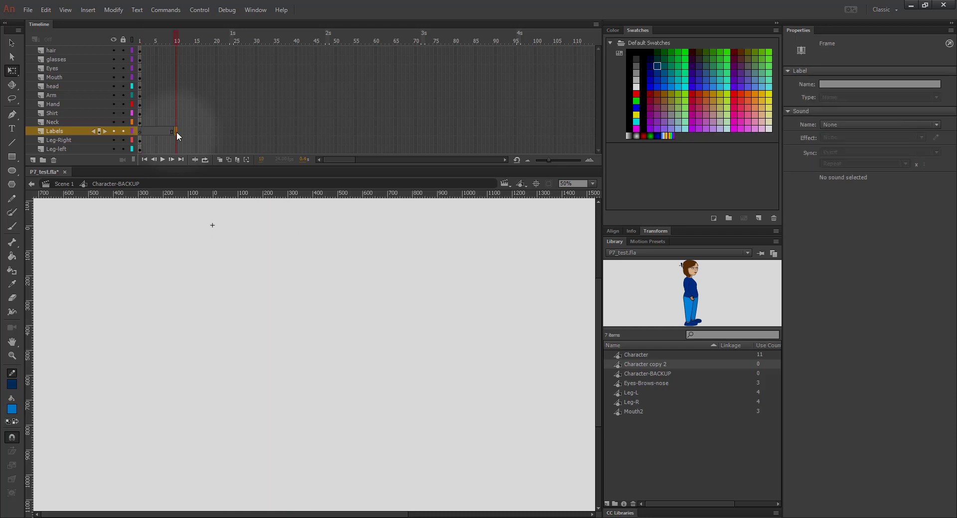
{"action": "left_click", "coordinate": [140, 131]}
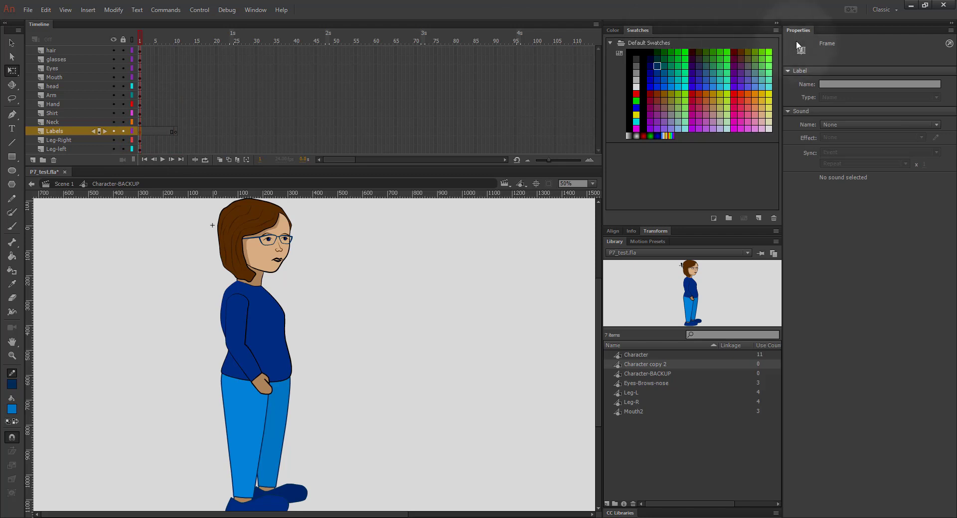
{"action": "left_click", "coordinate": [826, 83]}
{"action": "type", "text": "point1"}
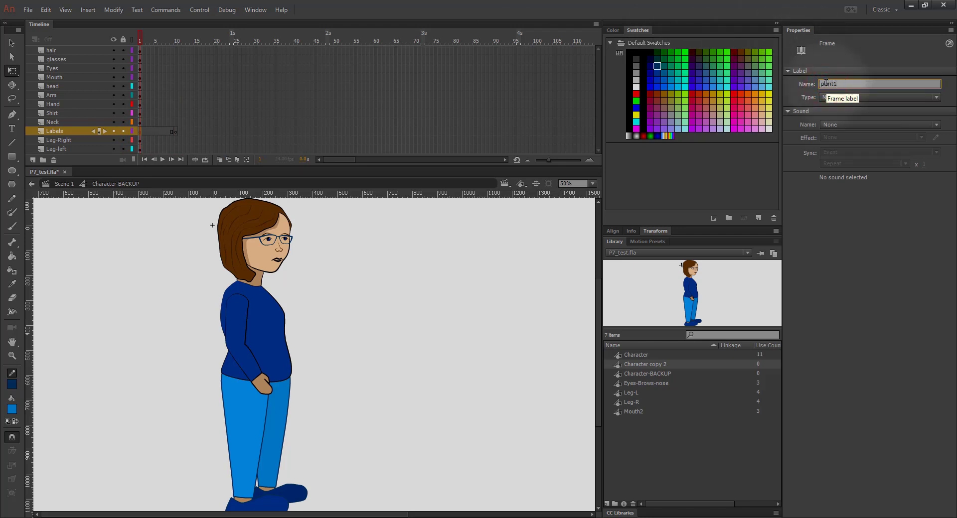
{"action": "key", "text": "Return"}
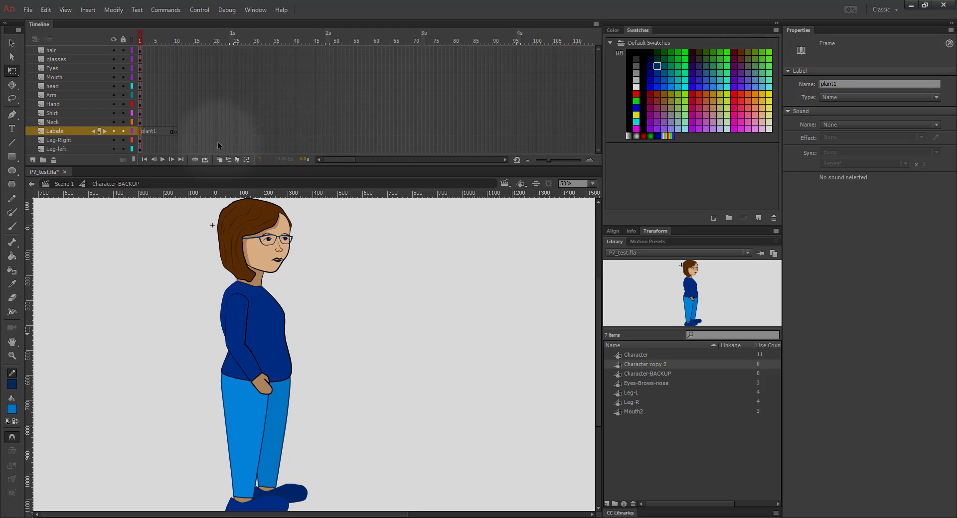
Give the keyframe at frame 10 of the Labels layer the label cross1.
{"action": "left_click", "coordinate": [175, 131]}
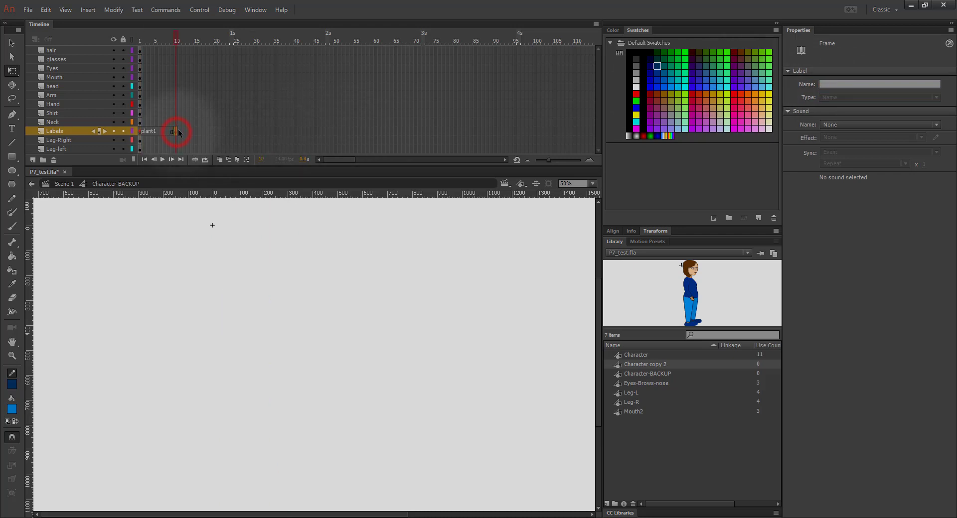
{"action": "left_click", "coordinate": [880, 83]}
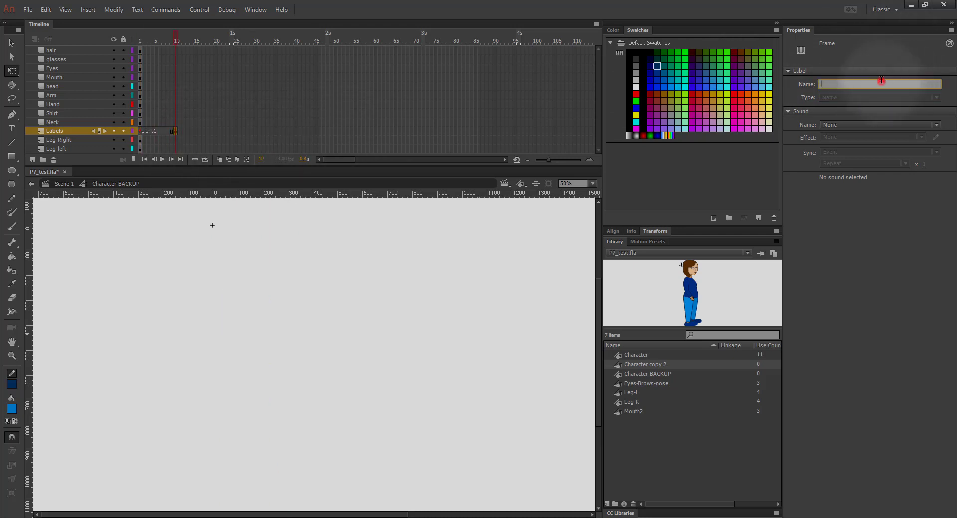
{"action": "type", "text": "cross1"}
{"action": "key", "text": "Return"}
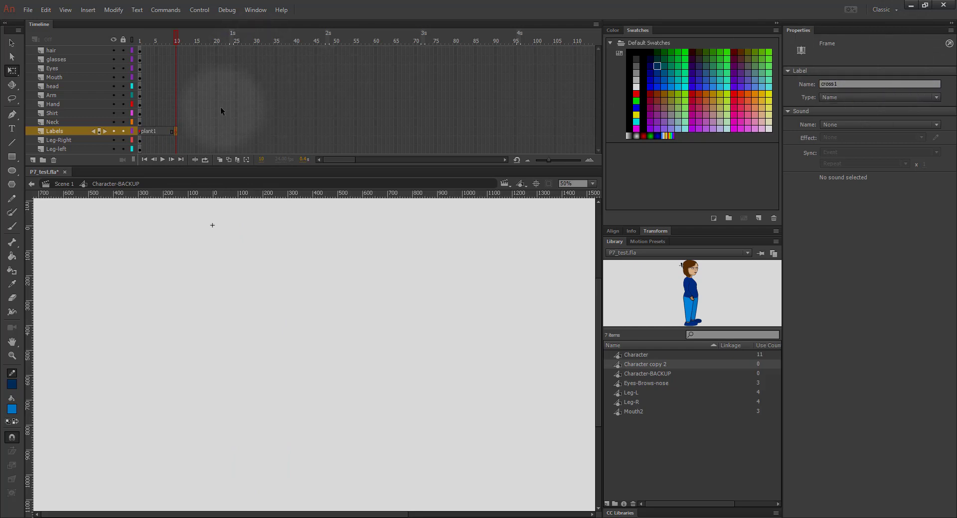
Insert a keyframe at frame 20 of the Labels layer and label it plant2.
{"action": "left_click", "coordinate": [214, 129]}
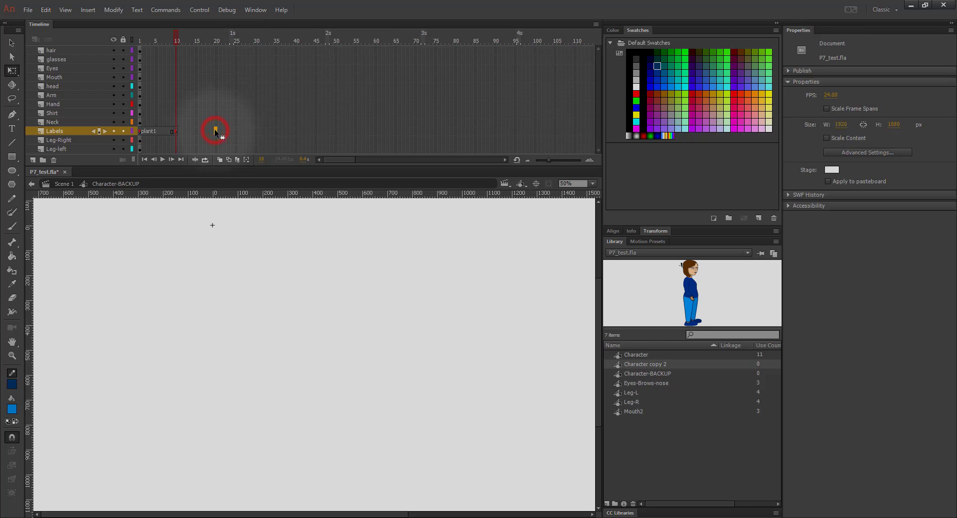
{"action": "key", "text": "F6"}
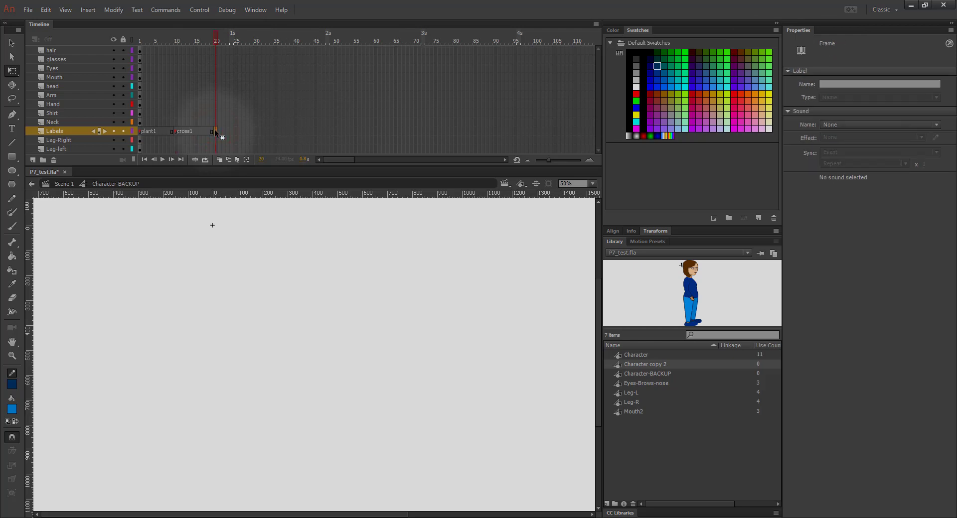
{"action": "left_click", "coordinate": [214, 130]}
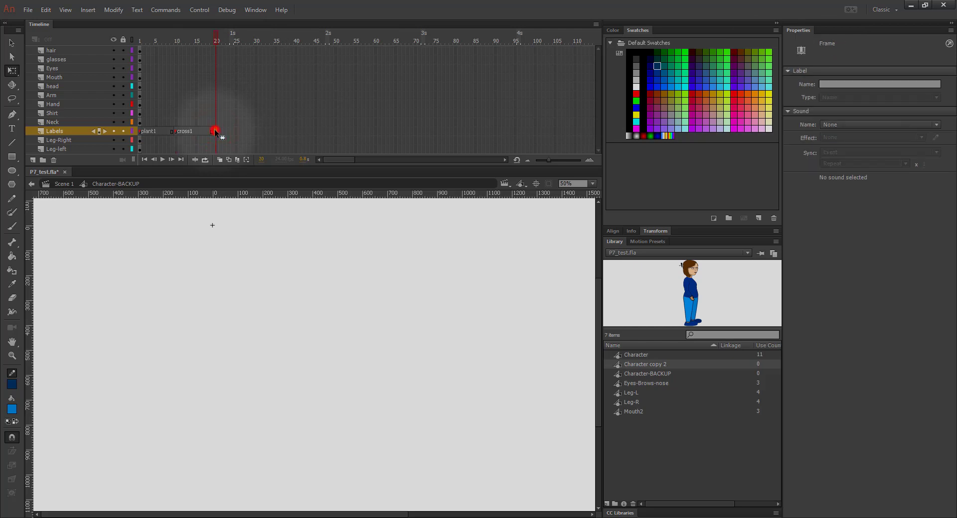
{"action": "left_click", "coordinate": [880, 84]}
{"action": "type", "text": "plant2"}
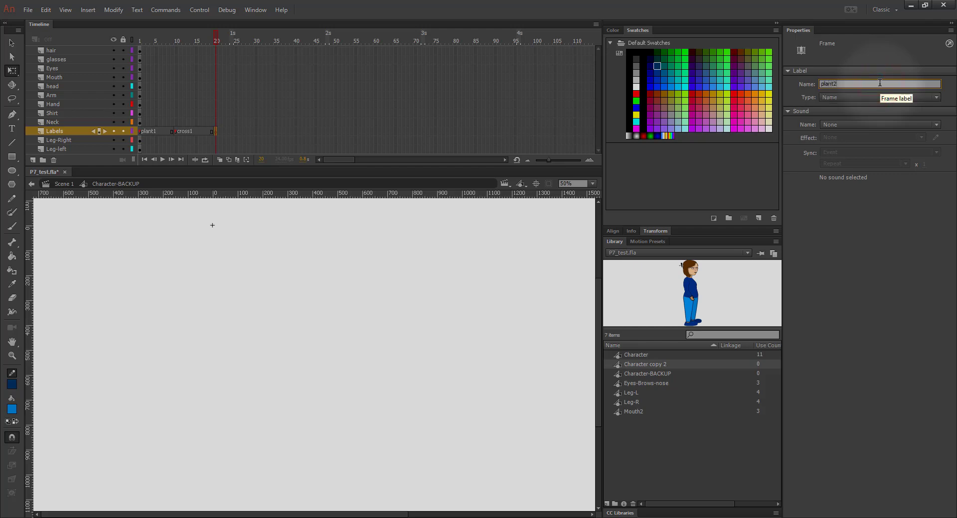
{"action": "key", "text": "Return"}
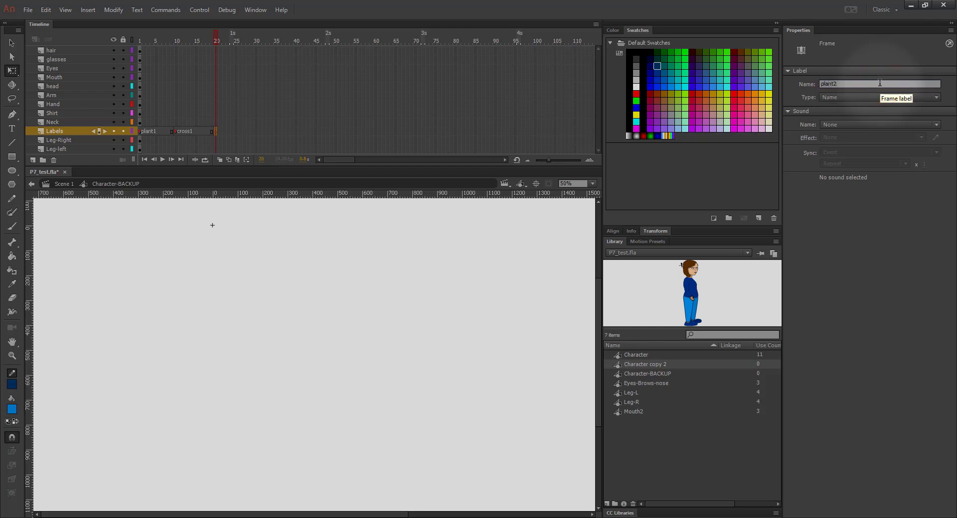
Insert a keyframe at frame 30 of the Labels layer and label it cross2.
{"action": "left_click", "coordinate": [256, 132]}
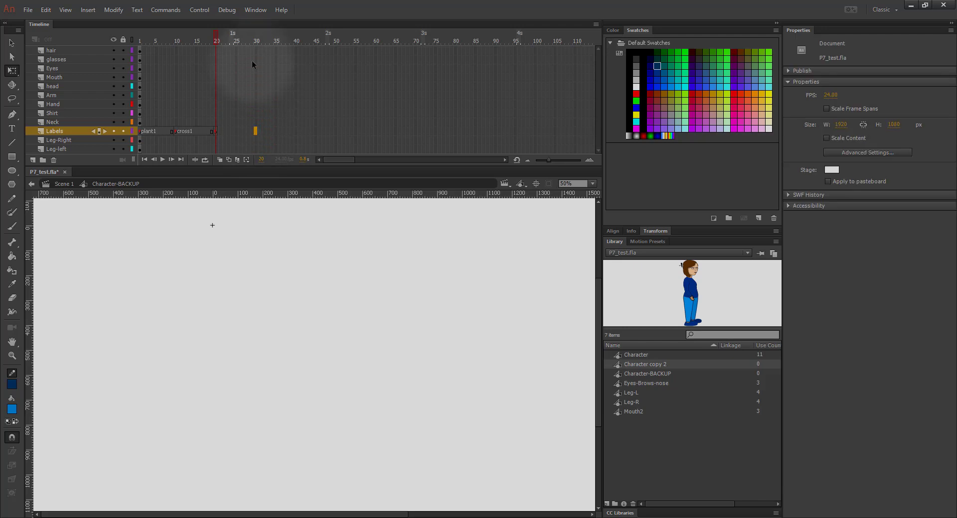
{"action": "key", "text": "F7"}
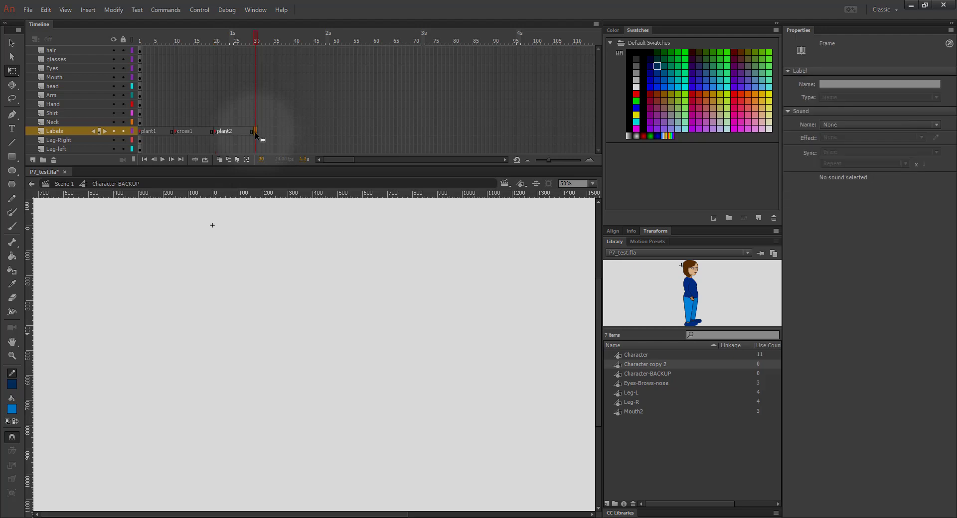
{"action": "left_click", "coordinate": [255, 132]}
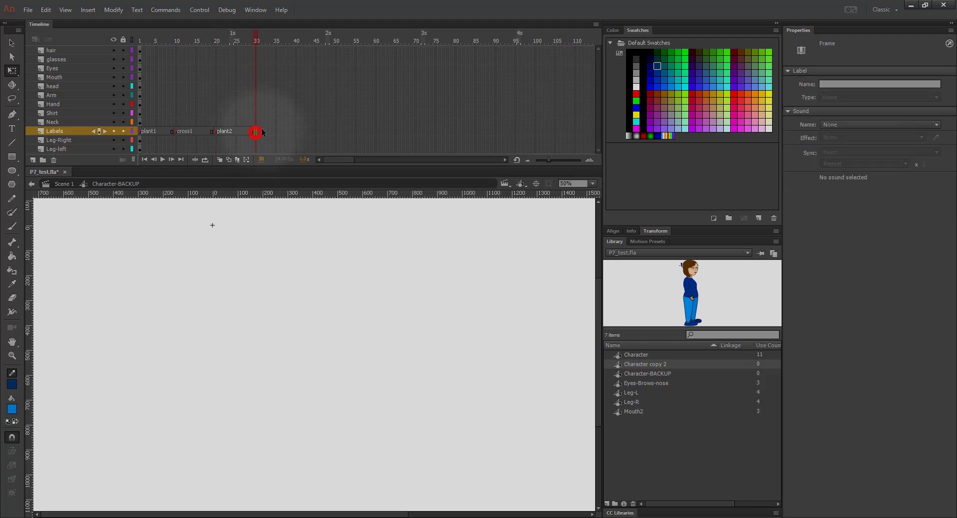
{"action": "left_click", "coordinate": [846, 85]}
{"action": "type", "text": "cross2"}
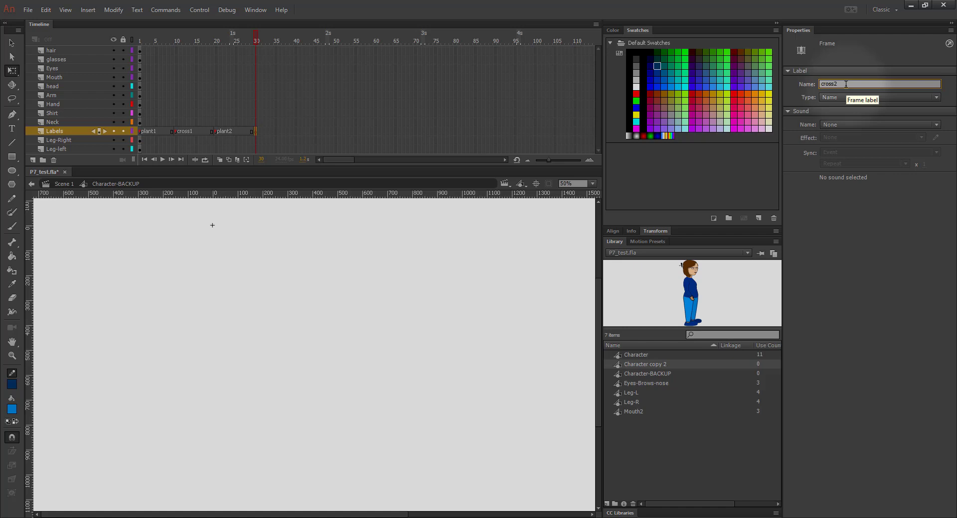
{"action": "key", "text": "Return"}
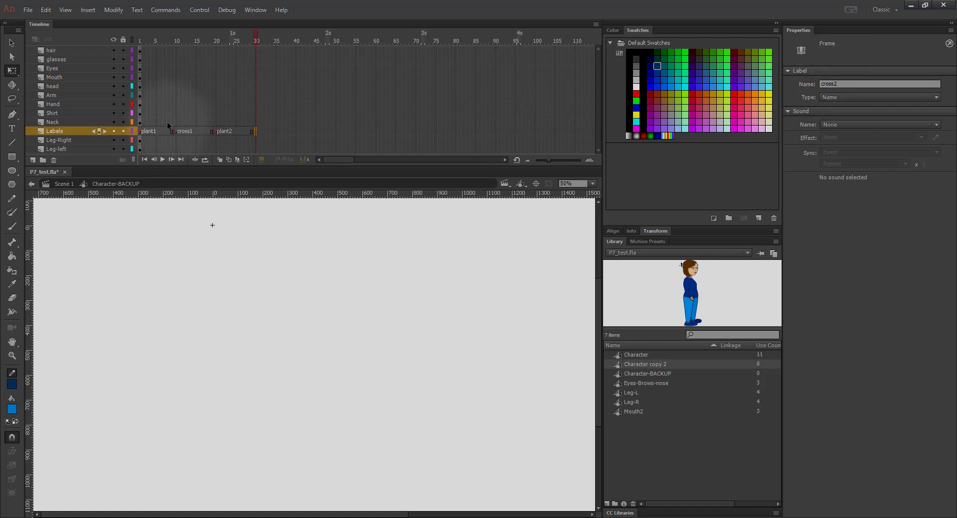
Extend the Labels layer's frames to frame 39 and return to frame 1.
{"action": "left_click", "coordinate": [296, 131]}
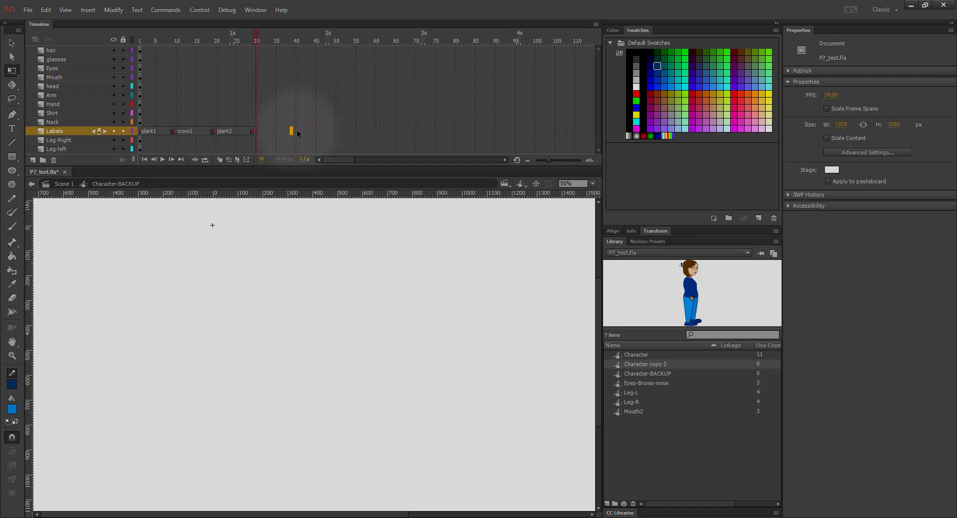
{"action": "key", "text": "F5"}
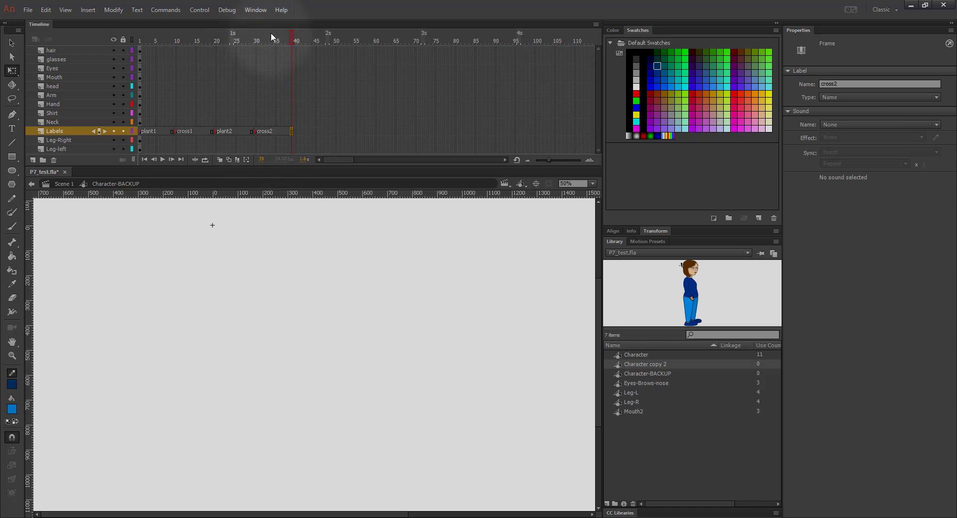
{"action": "left_click", "coordinate": [135, 46]}
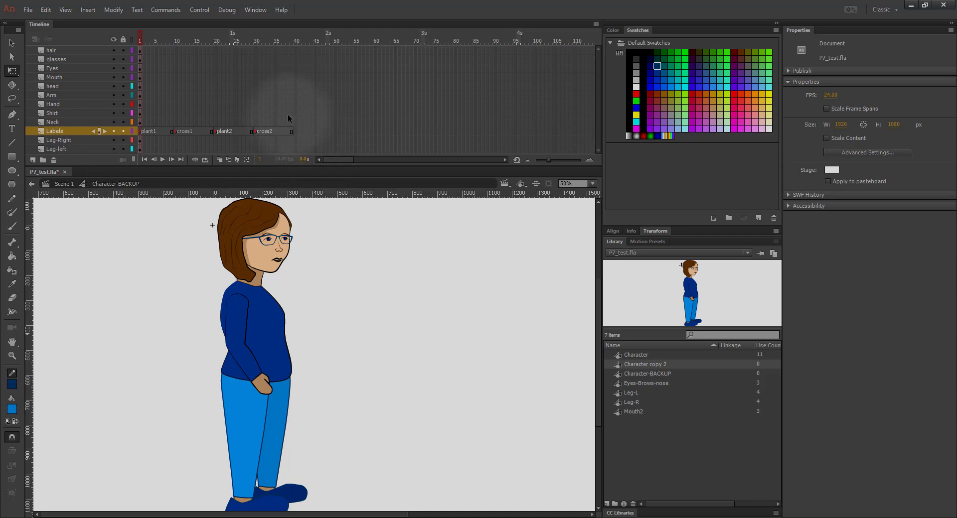
Extend the frames of all layers from Neck up to hair to frame 39.
{"action": "left_click", "coordinate": [255, 121]}
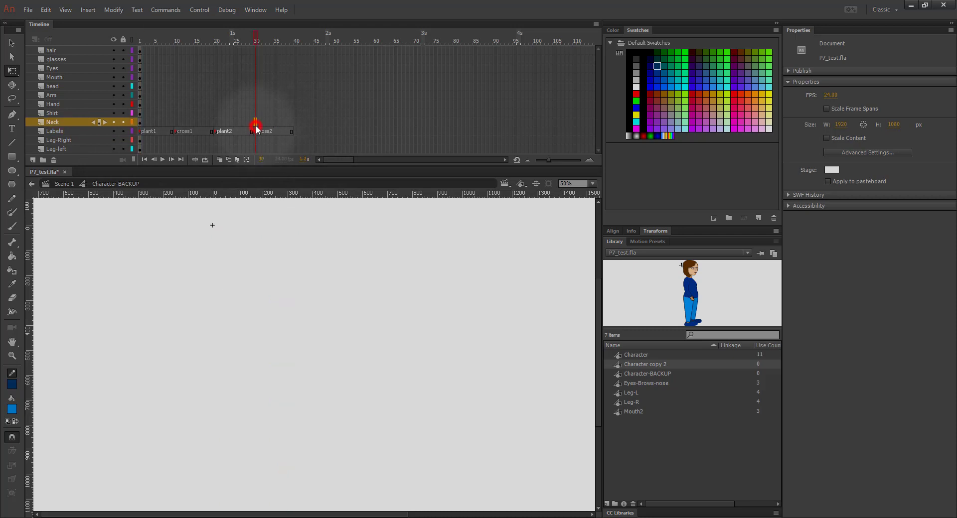
{"action": "left_click", "coordinate": [292, 122]}
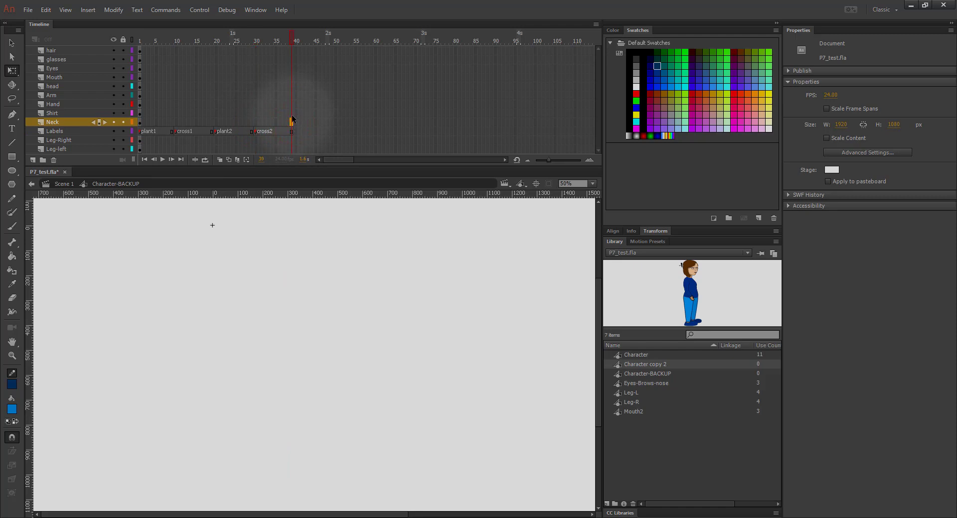
{"action": "left_click_drag", "start_coordinate": [292, 118], "coordinate": [292, 46]}
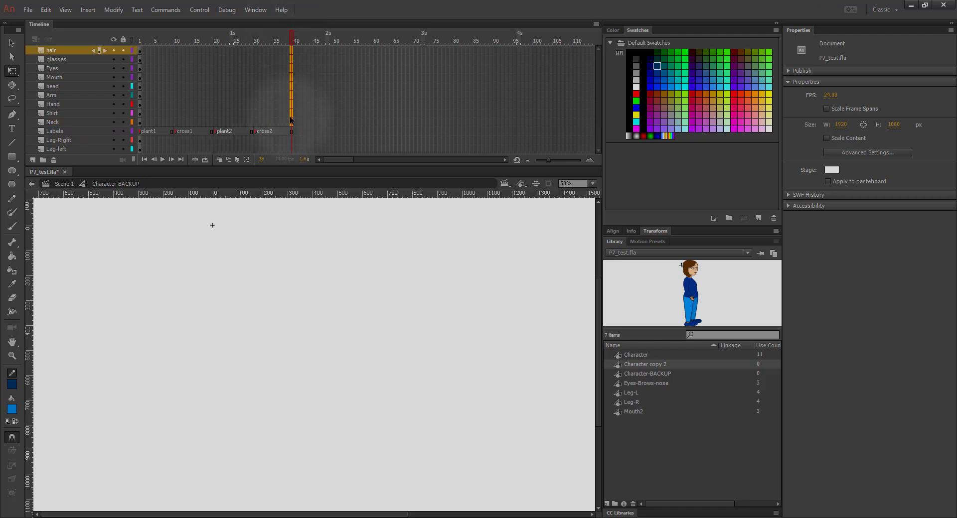
{"action": "key", "text": "F5"}
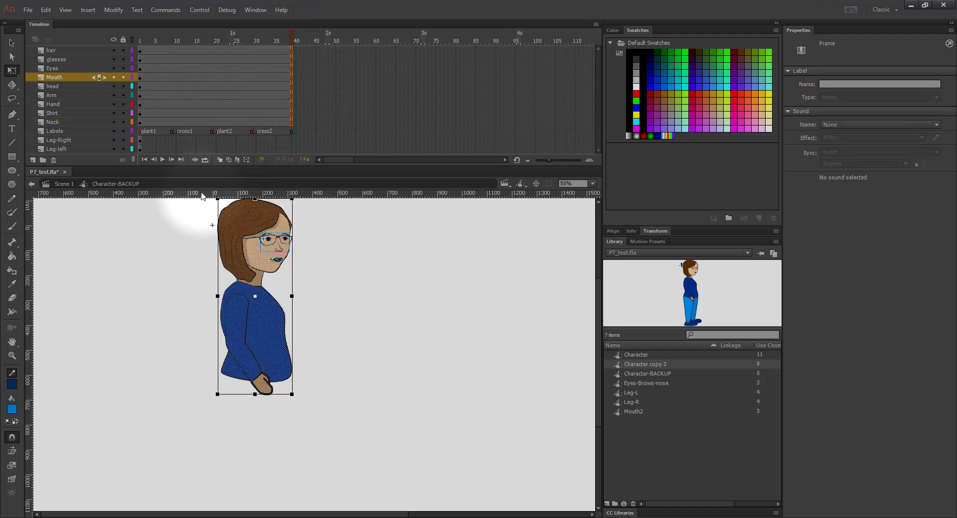
Lock every layer except Leg-Right, with its frame 1 artwork selected.
{"action": "left_click", "coordinate": [140, 142]}
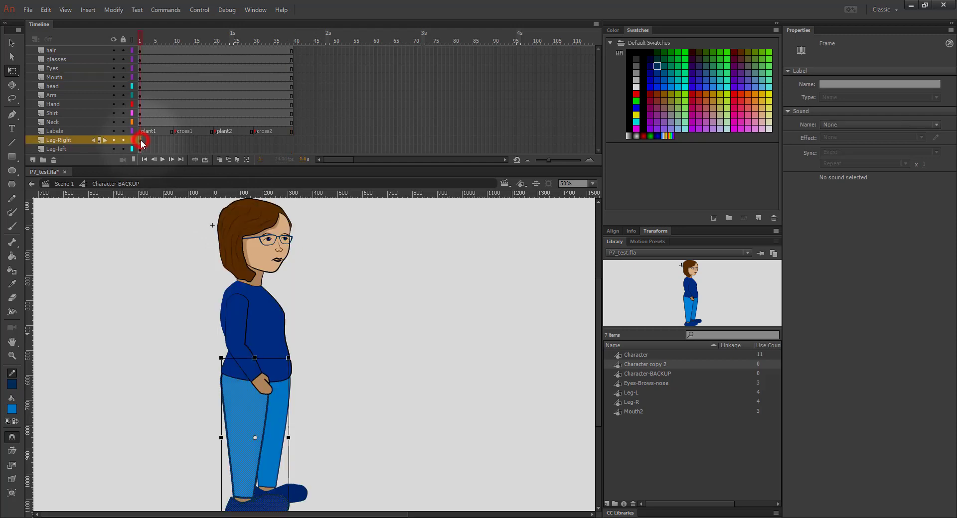
{"action": "left_click", "coordinate": [123, 39]}
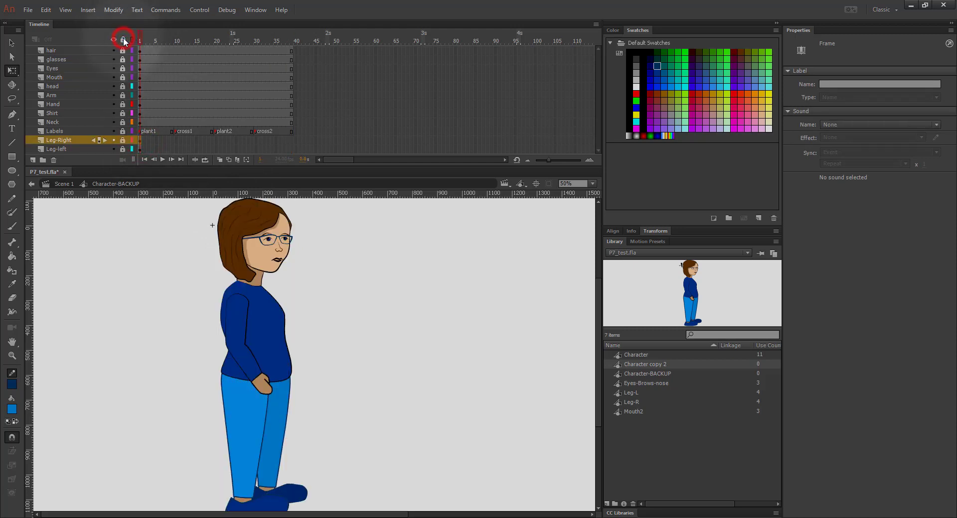
{"action": "left_click", "coordinate": [122, 140]}
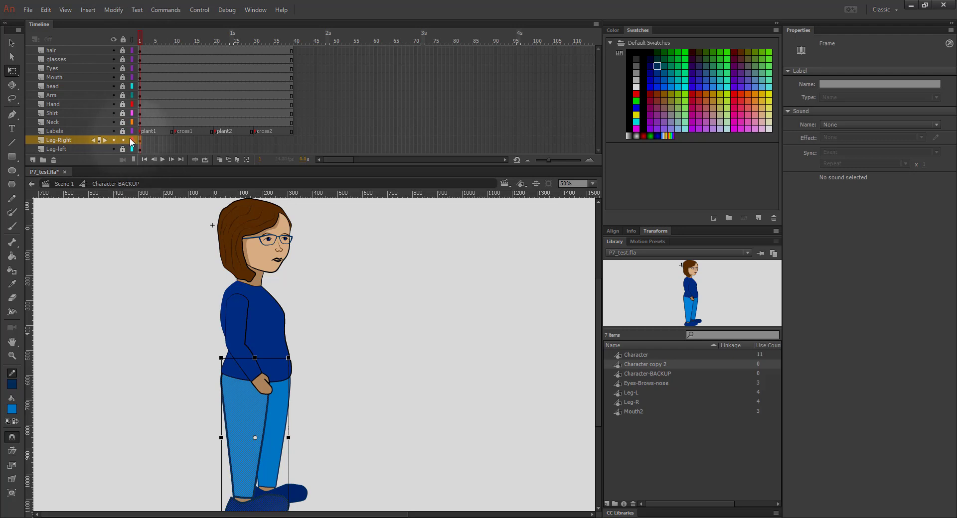
Convert the right leg artwork on the Leg-Right layer to a Graphic symbol named Leg-R-2.
{"action": "scroll", "coordinate": [176, 292], "scroll_direction": "down", "scroll_amount": 3}
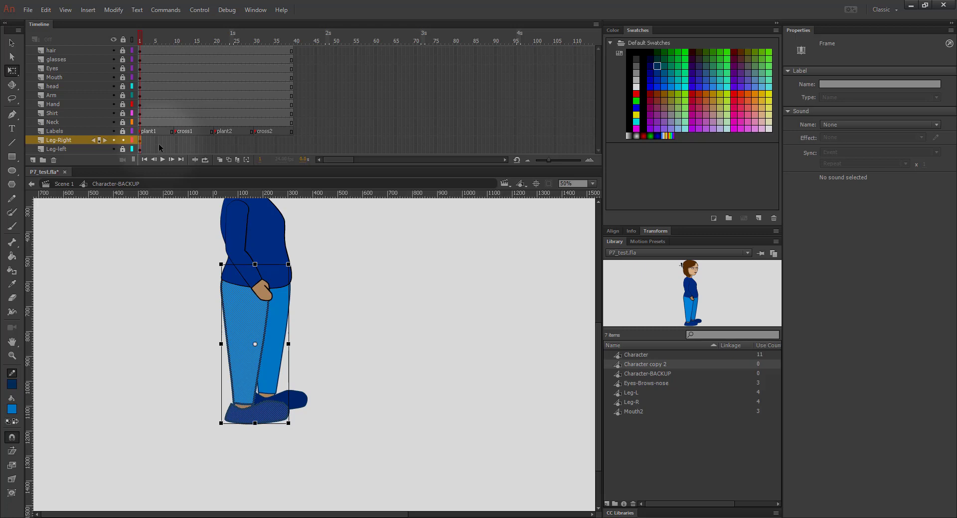
{"action": "key", "text": "v"}
{"action": "left_click", "coordinate": [247, 323]}
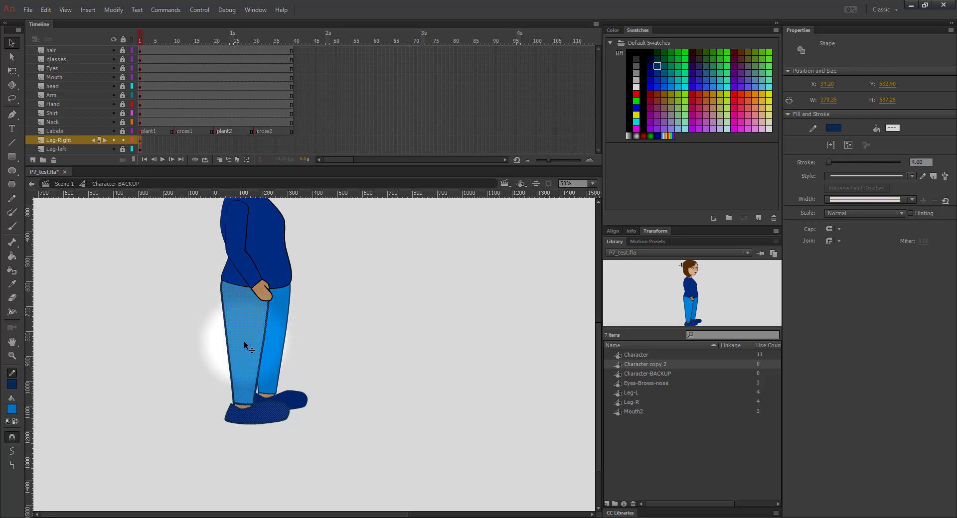
{"action": "right_click", "coordinate": [243, 330]}
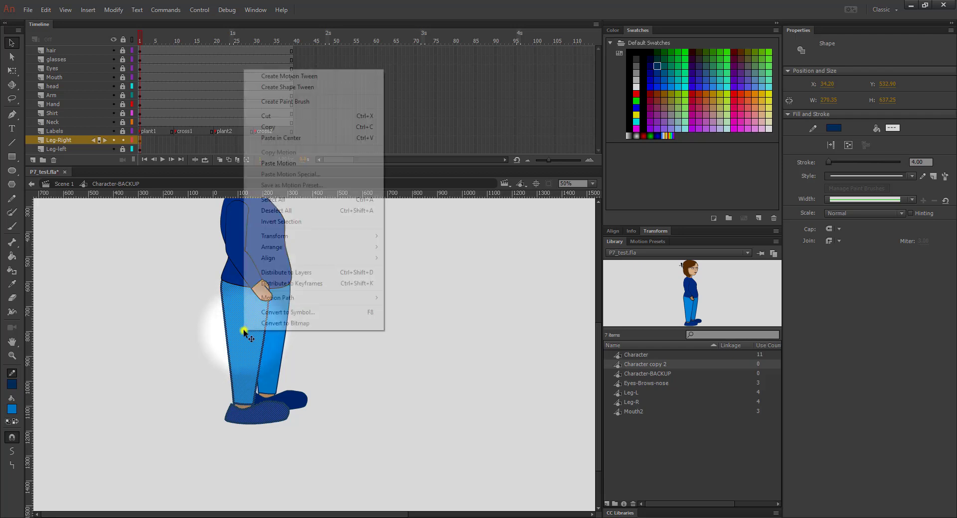
{"action": "left_click", "coordinate": [307, 312]}
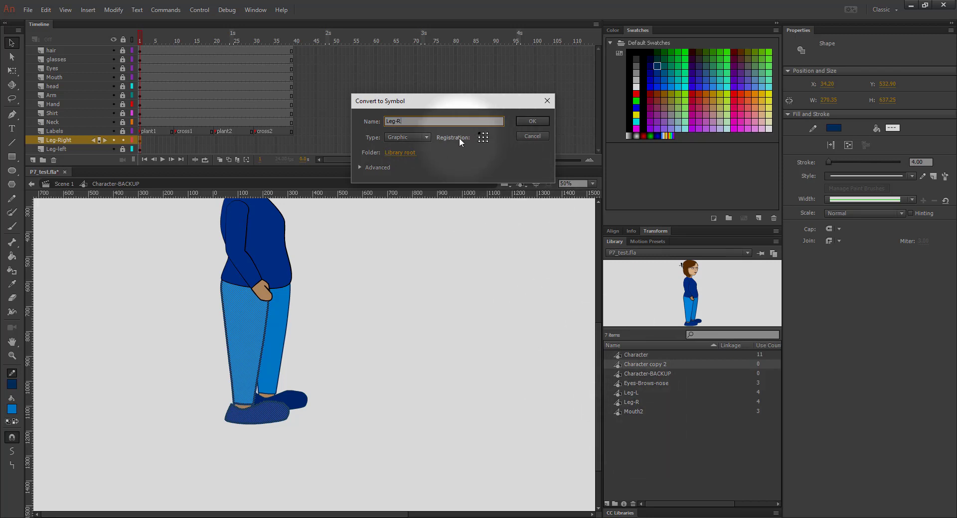
{"action": "type", "text": "2"}
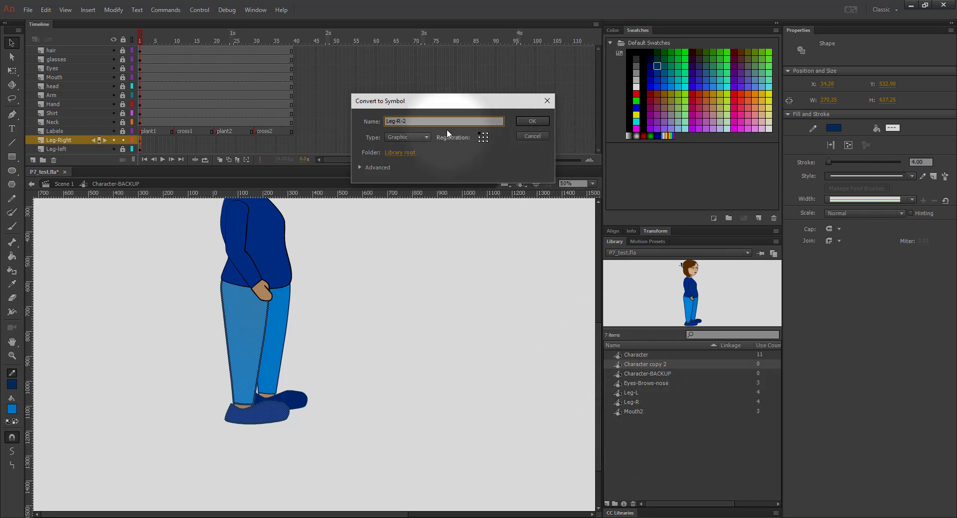
{"action": "left_click", "coordinate": [532, 122]}
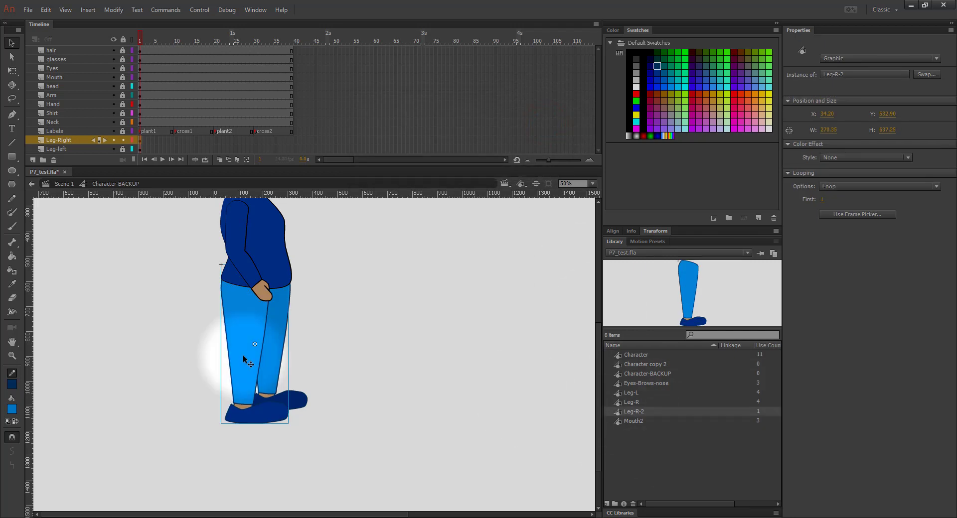
Inside the Leg-R-2 symbol, rename the existing layer Leg-R and add a layer named Labels above it.
{"action": "double_click", "coordinate": [243, 355]}
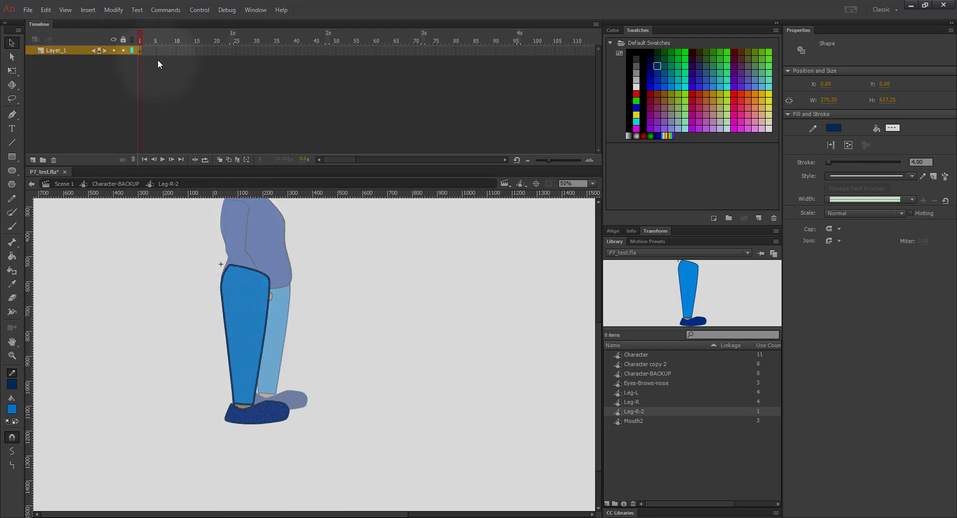
{"action": "double_click", "coordinate": [58, 50]}
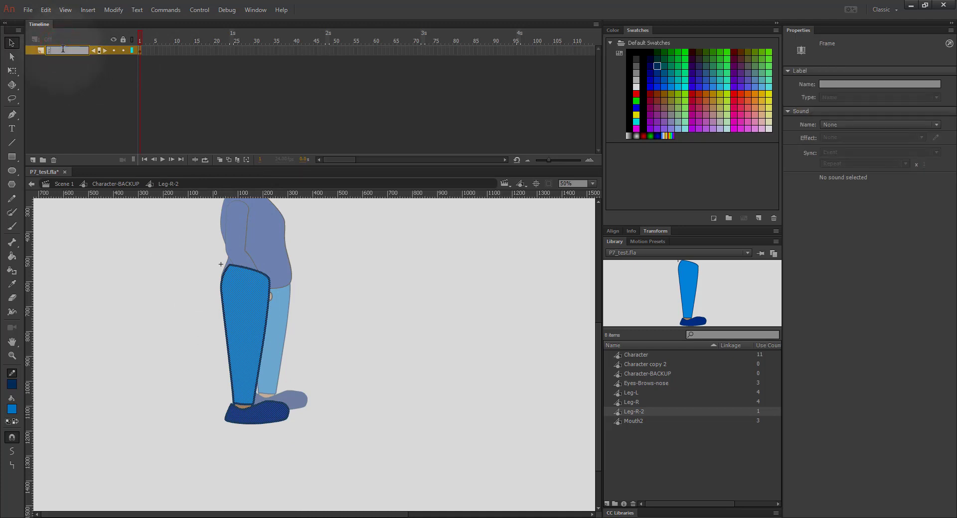
{"action": "key", "text": "Return"}
{"action": "left_click", "coordinate": [63, 50]}
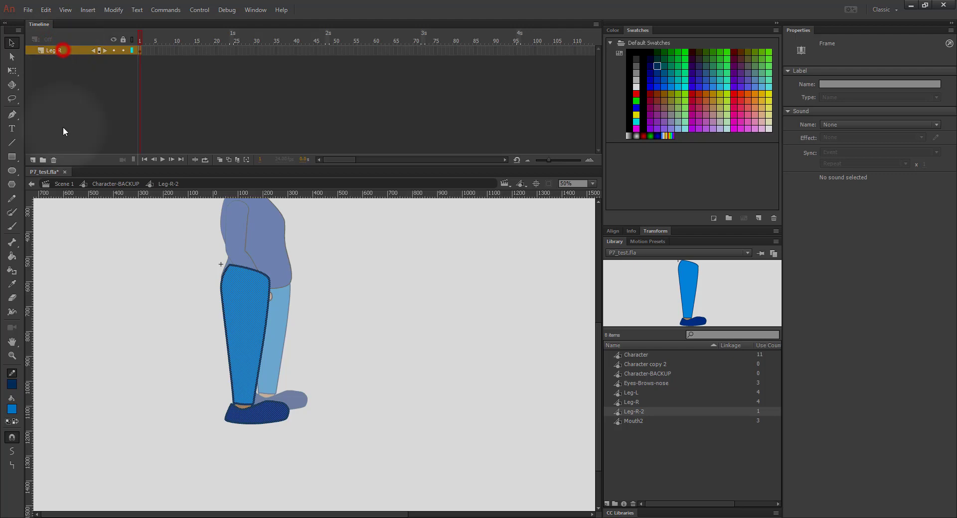
{"action": "left_click", "coordinate": [31, 160]}
{"action": "double_click", "coordinate": [64, 49]}
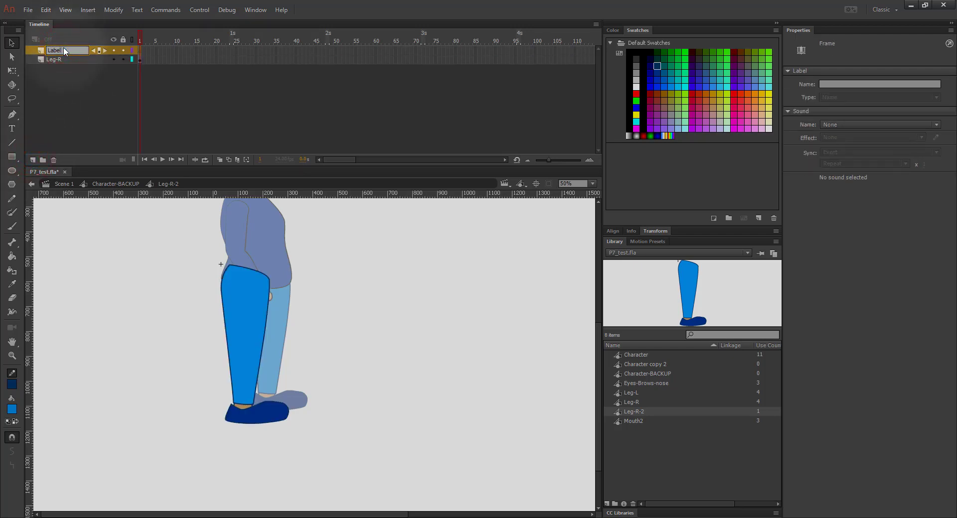
Insert keyframes at frames 10, 20, 30 and 40 of the Labels layer in the Leg-R-2 symbol.
{"action": "left_click", "coordinate": [175, 50]}
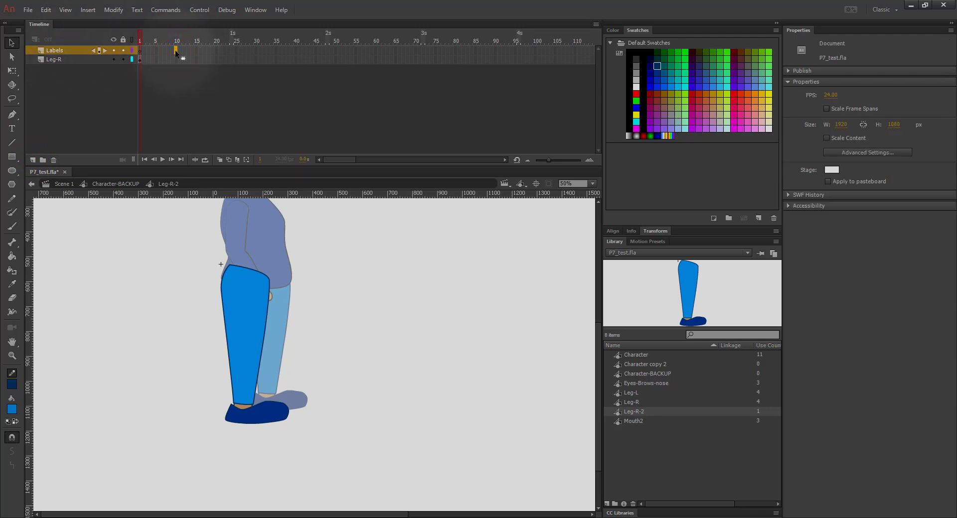
{"action": "key", "text": "F6"}
{"action": "left_click", "coordinate": [216, 50]}
{"action": "key", "text": "F6"}
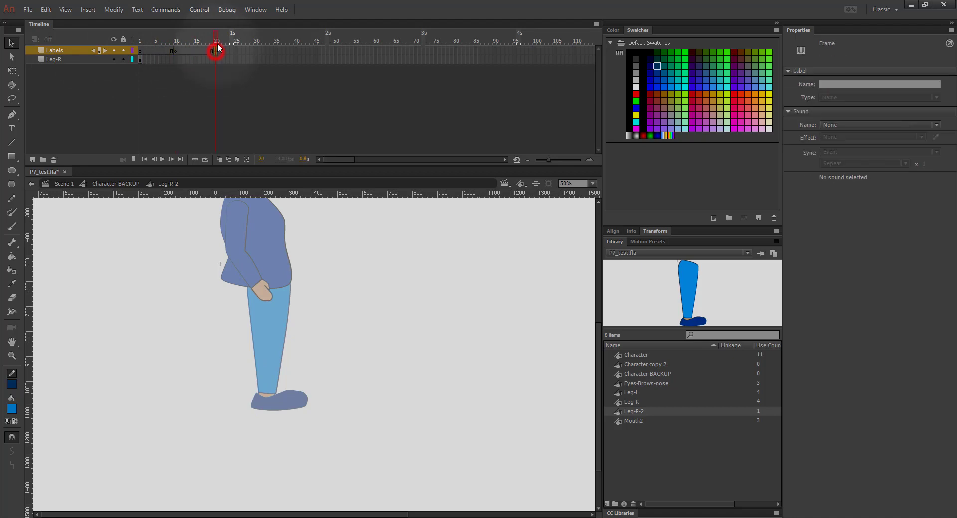
{"action": "left_click", "coordinate": [256, 50]}
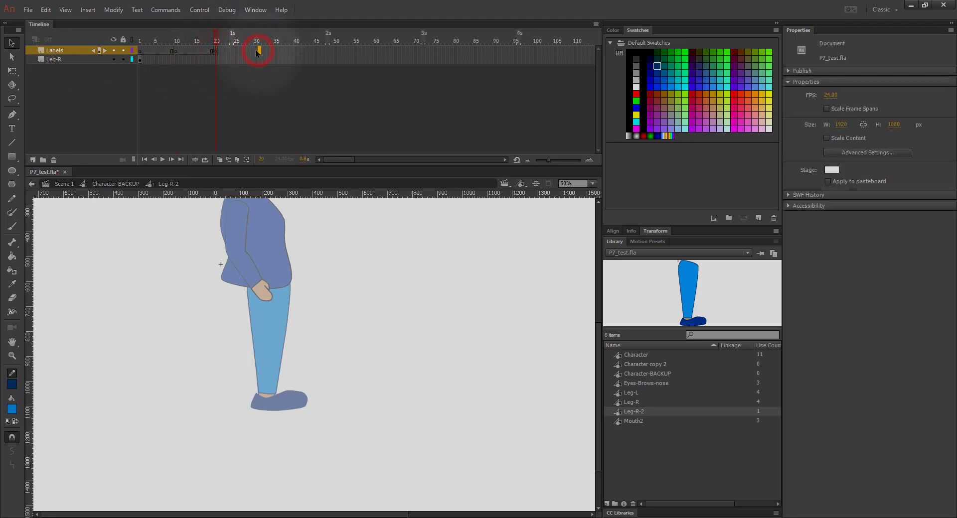
{"action": "key", "text": "F6"}
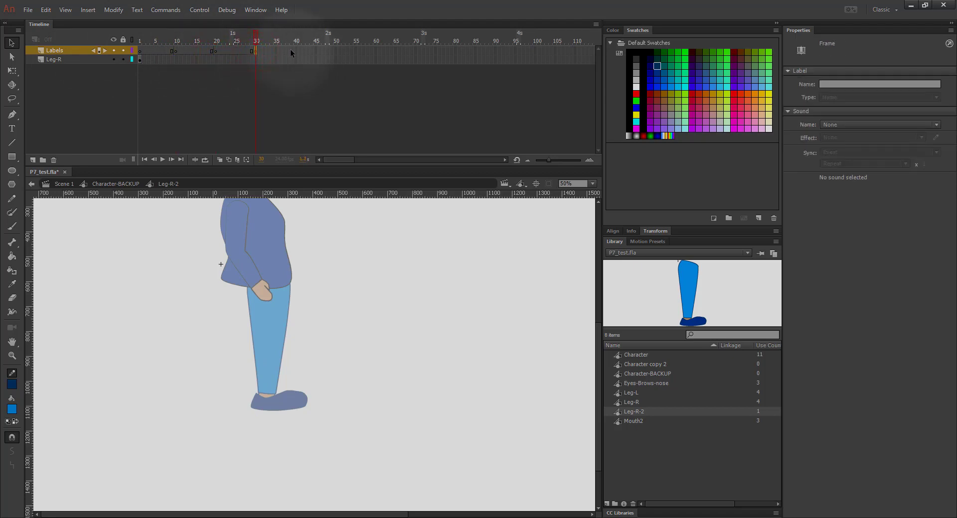
{"action": "left_click", "coordinate": [295, 51]}
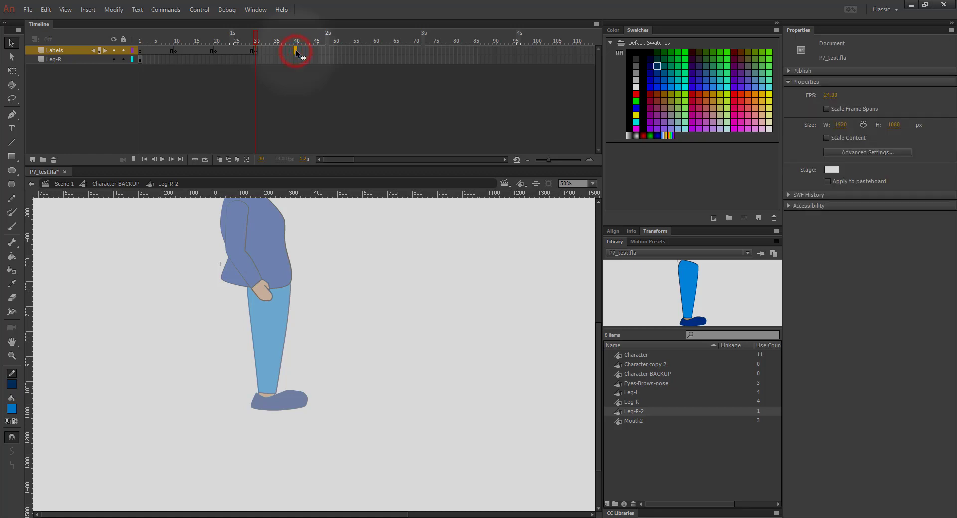
{"action": "key", "text": "F6"}
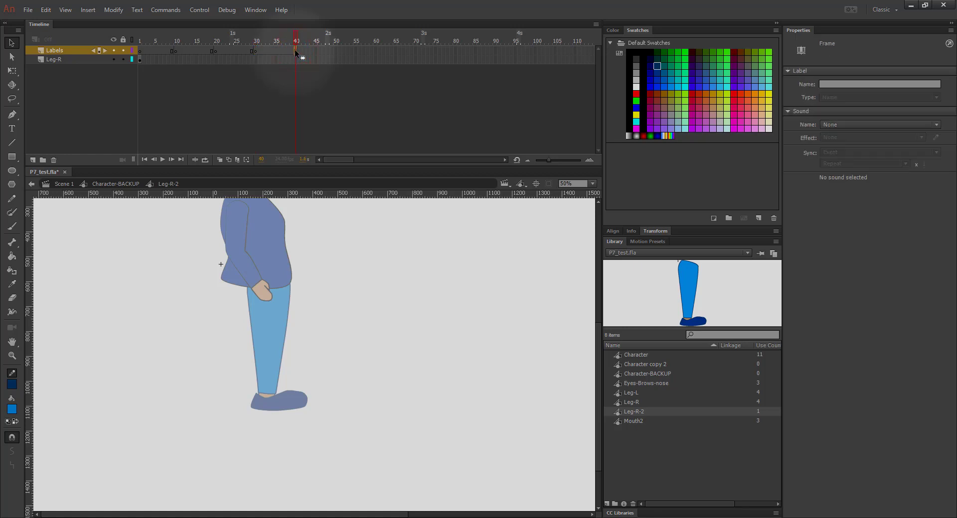
Give frame 1 of the Leg-R-2 symbol's Labels layer the label cross1.
{"action": "left_click", "coordinate": [139, 50]}
{"action": "left_click", "coordinate": [848, 83]}
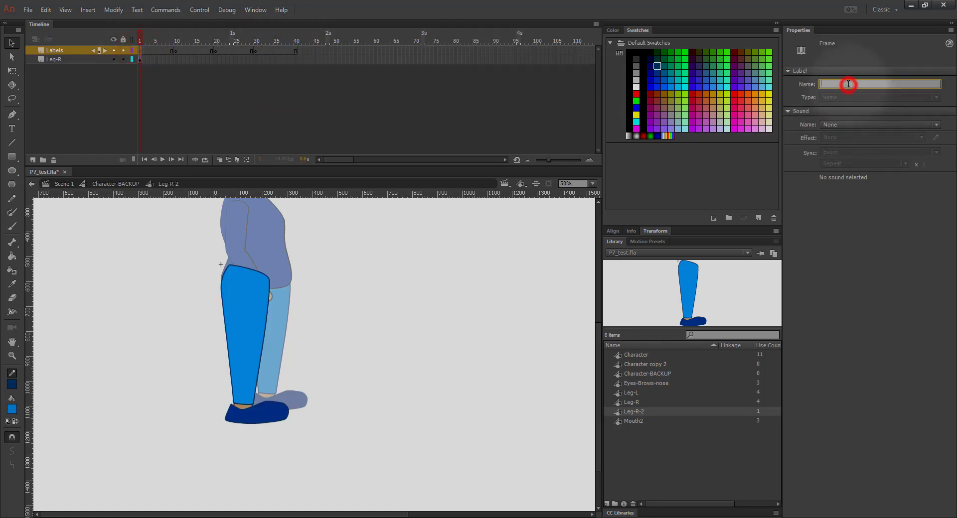
{"action": "type", "text": "cro"}
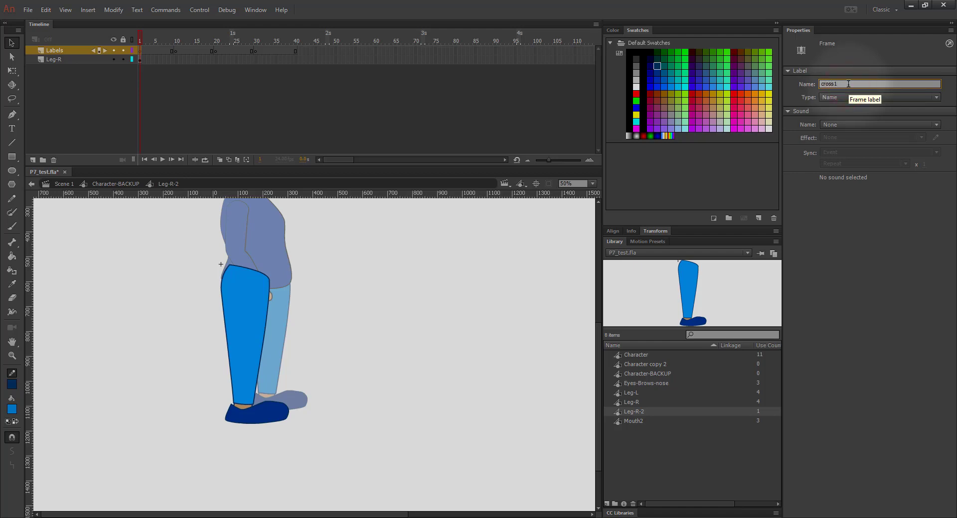
{"action": "type", "text": "ss1"}
{"action": "key", "text": "Return"}
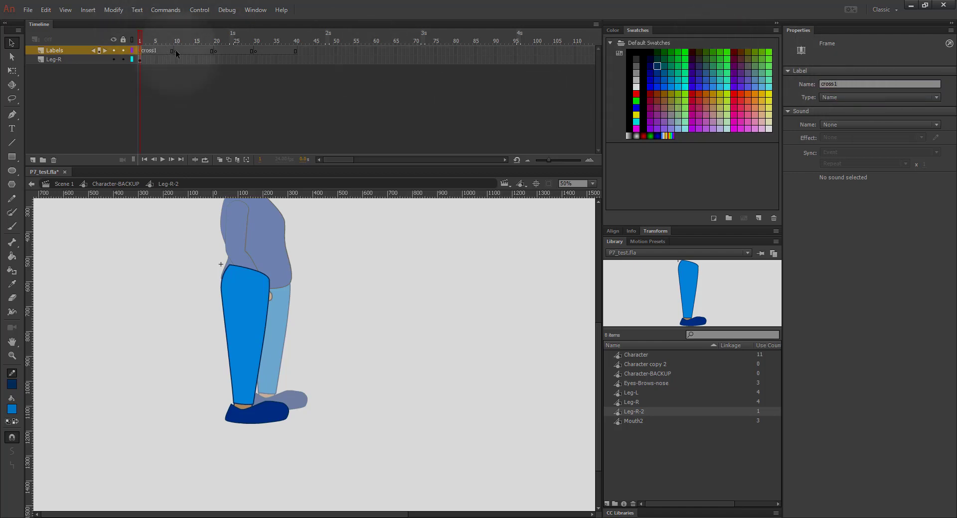
{"action": "left_click", "coordinate": [175, 50]}
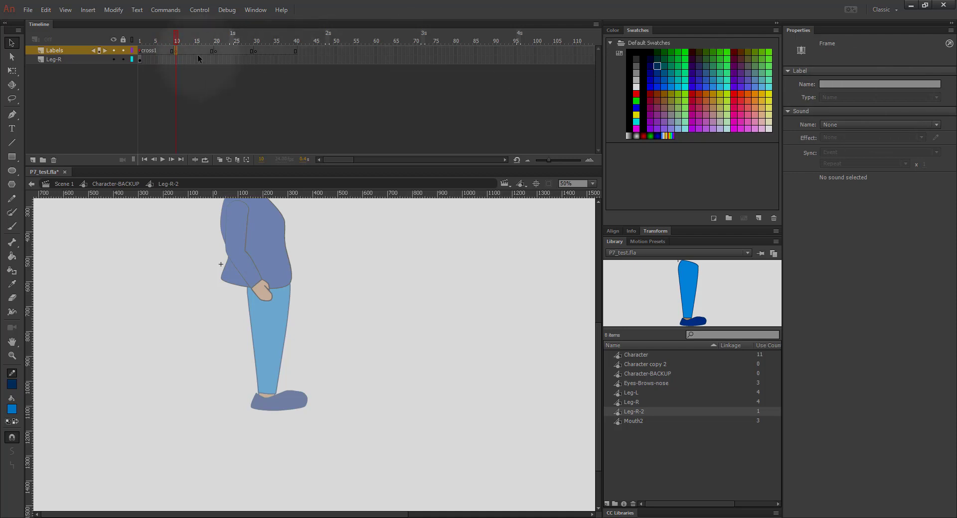
Set the label of frame 1 on the Leg-R-2 symbol's Labels layer to plant1.
{"action": "left_click", "coordinate": [140, 50]}
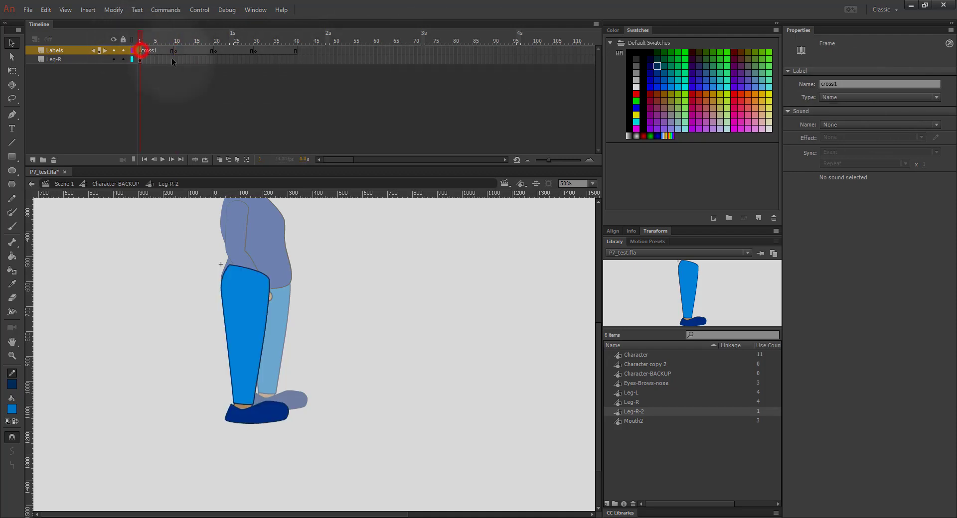
{"action": "double_click", "coordinate": [849, 84]}
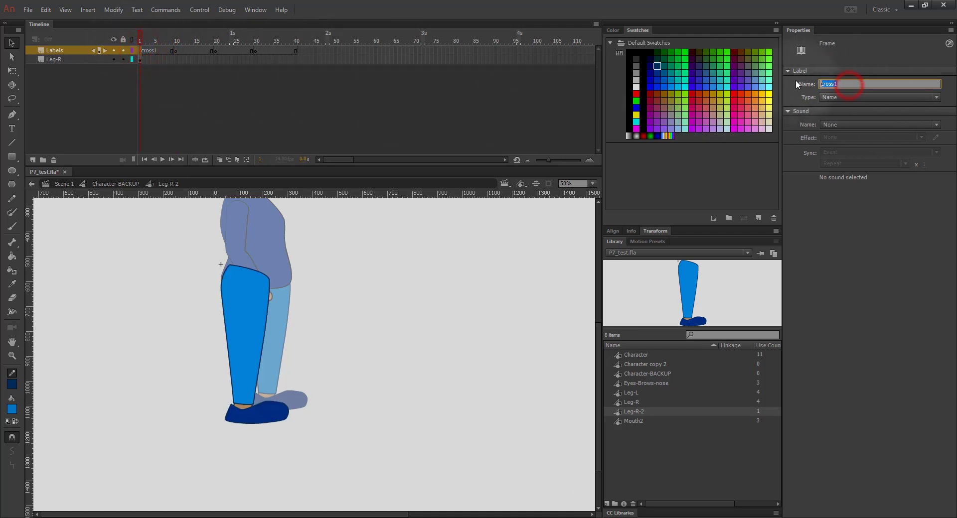
{"action": "type", "text": "plant1"}
{"action": "key", "text": "Return"}
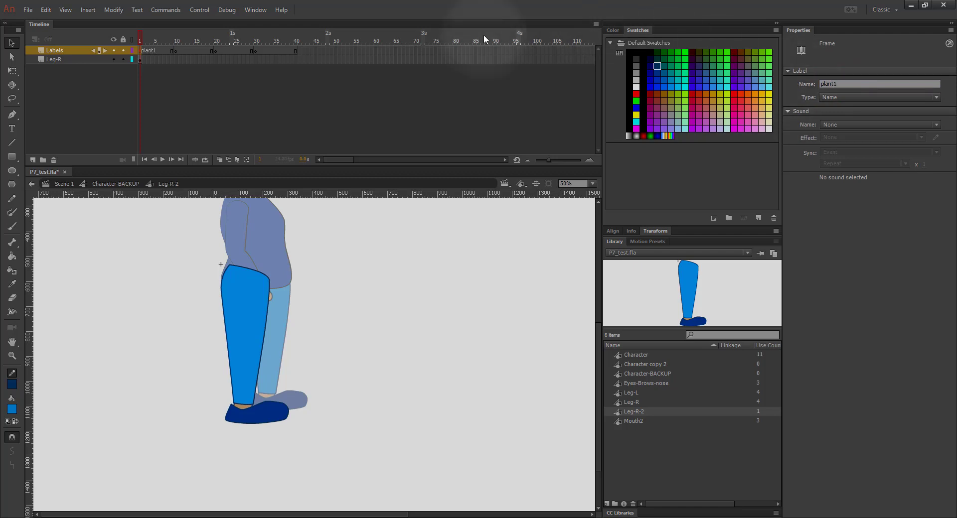
Give frame 10 of the Leg-R-2 symbol's Labels layer the label cross1.
{"action": "left_click", "coordinate": [176, 51]}
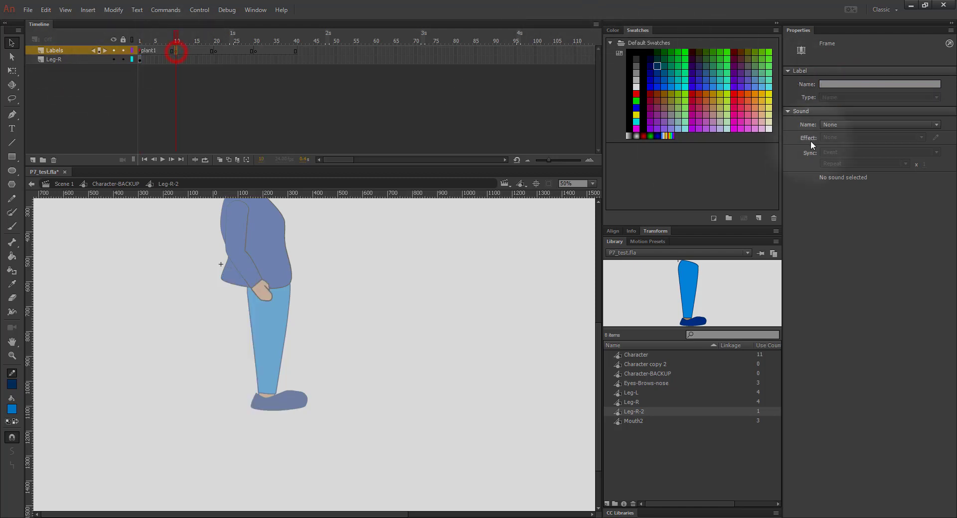
{"action": "left_click", "coordinate": [837, 84]}
{"action": "type", "text": "cr"}
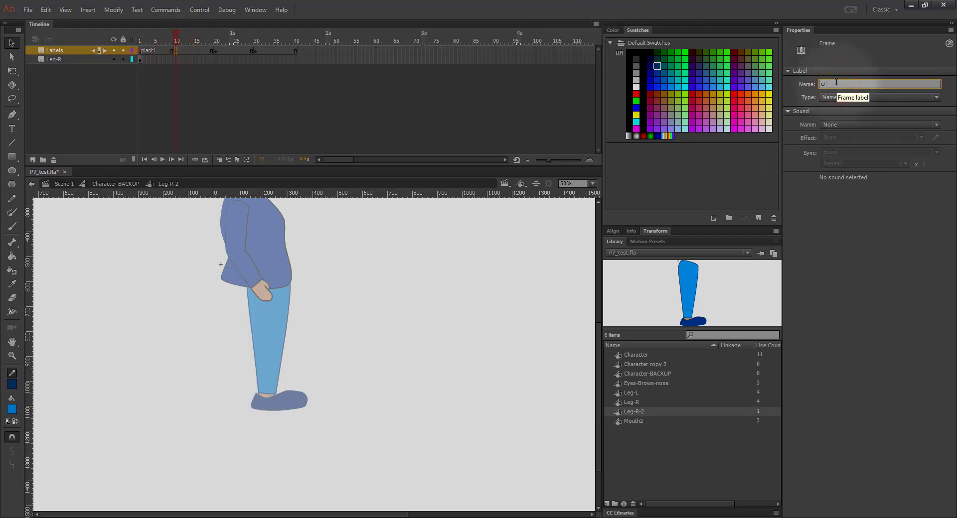
{"action": "type", "text": "oss1"}
{"action": "key", "text": "Return"}
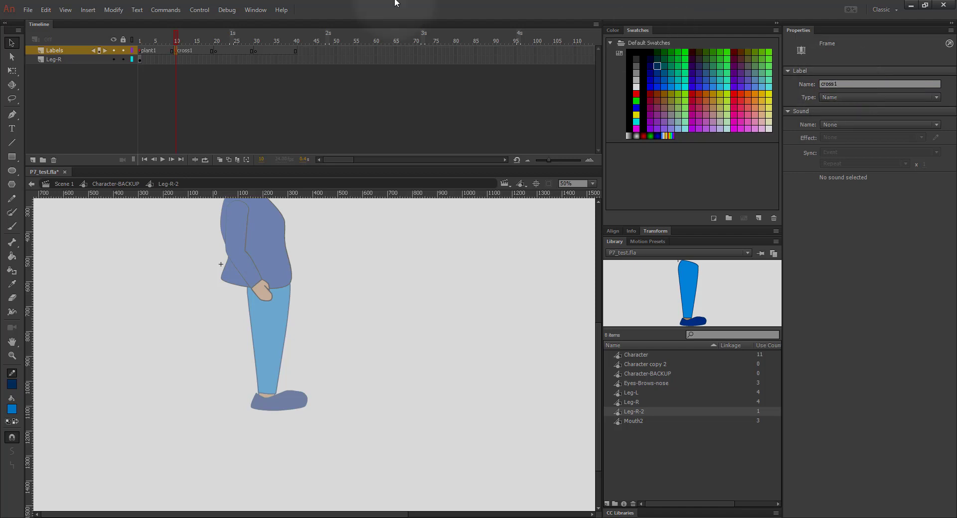
Give frame 20 of the Labels layer the label plant2.
{"action": "left_click", "coordinate": [217, 51]}
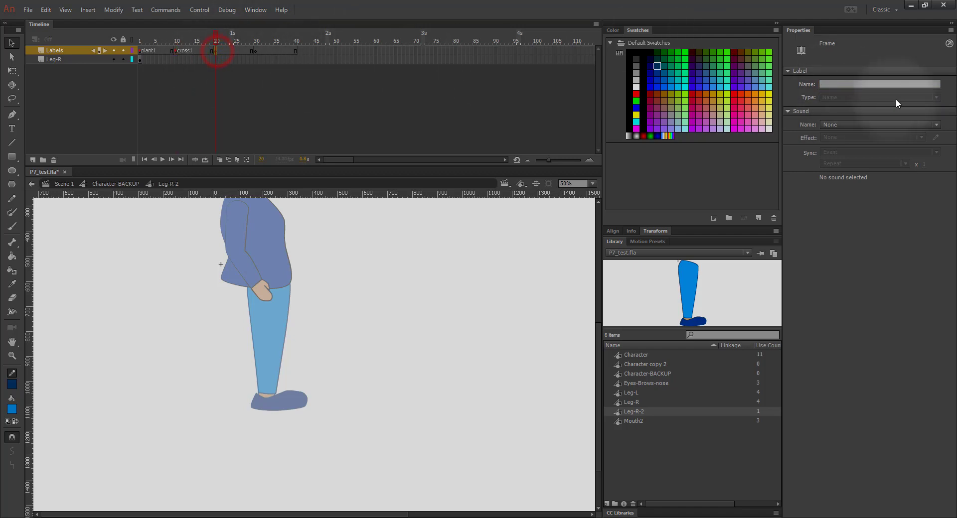
{"action": "left_click", "coordinate": [876, 81]}
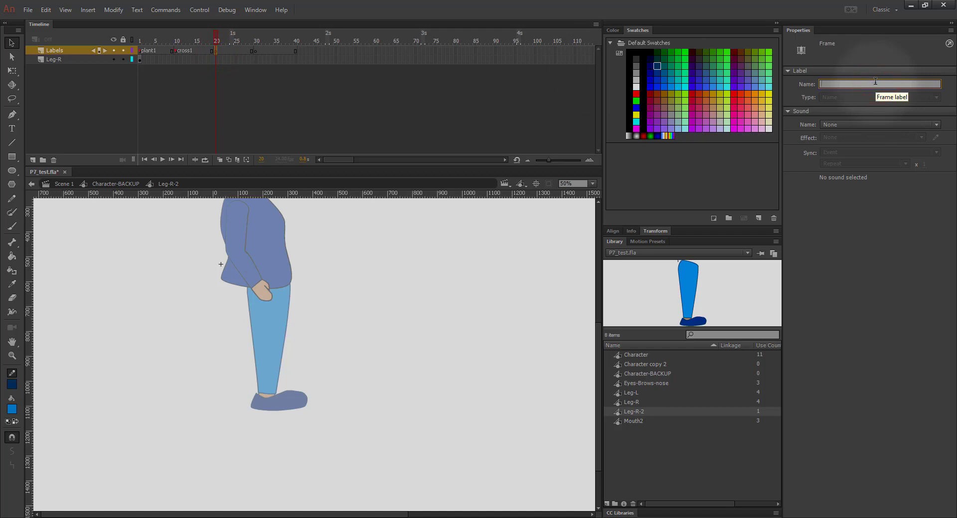
{"action": "type", "text": "plant2"}
{"action": "key", "text": "Return"}
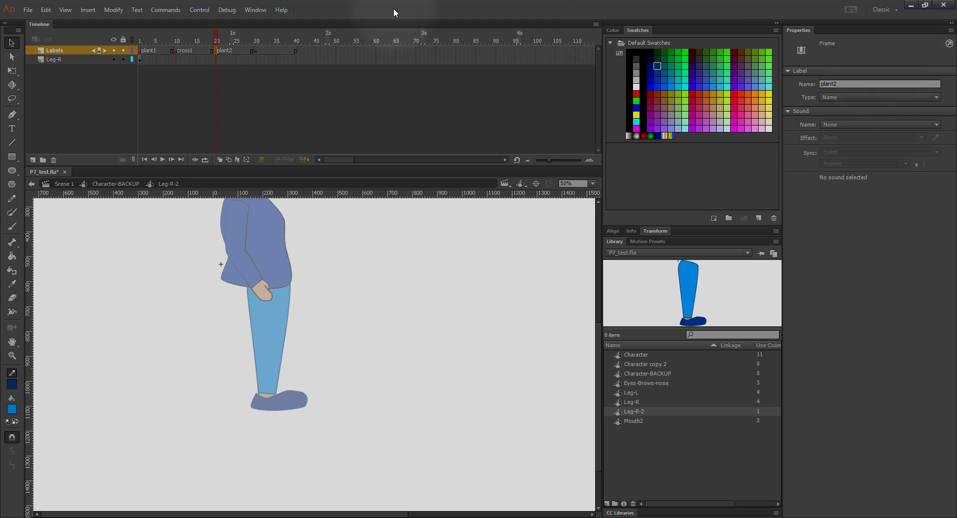
Give frame 30 of the Labels layer the label cross2.
{"action": "left_click", "coordinate": [255, 49]}
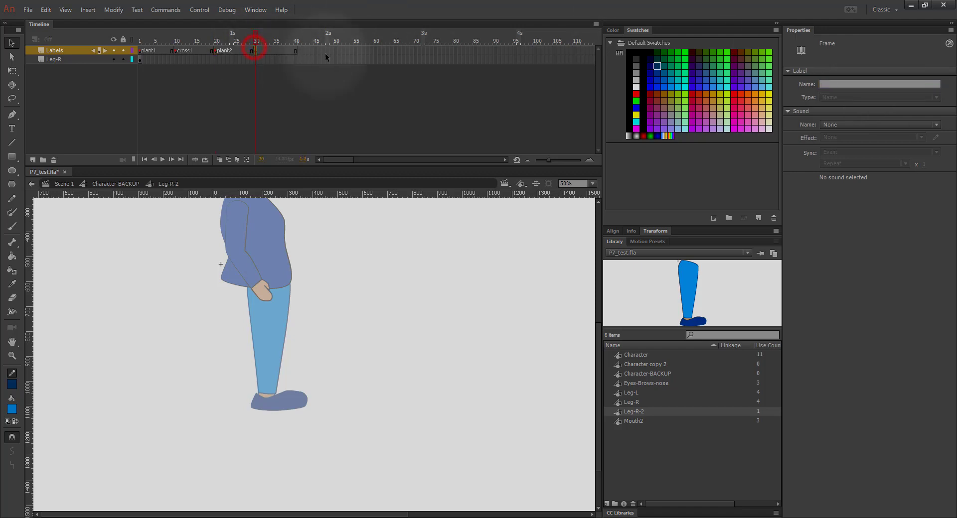
{"action": "left_click", "coordinate": [829, 85]}
{"action": "type", "text": "c"}
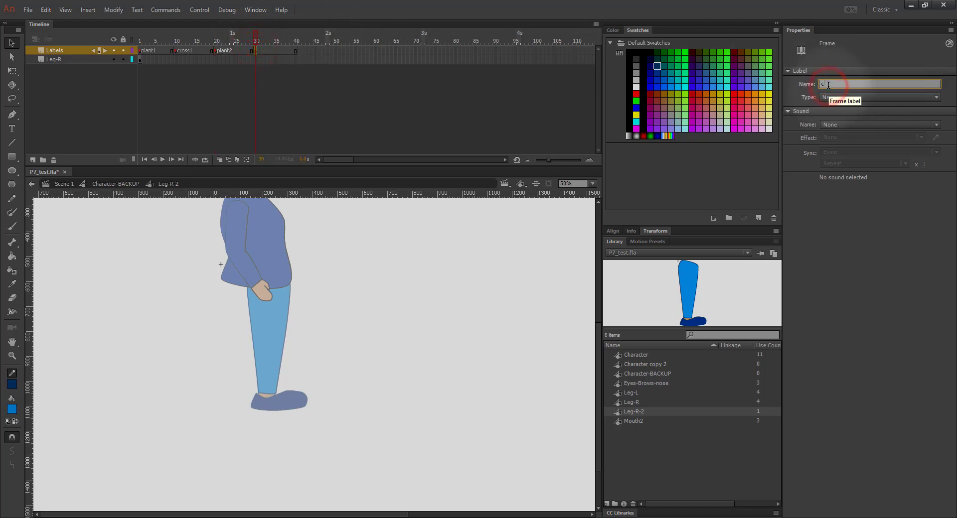
{"action": "type", "text": "ross2"}
{"action": "key", "text": "Return"}
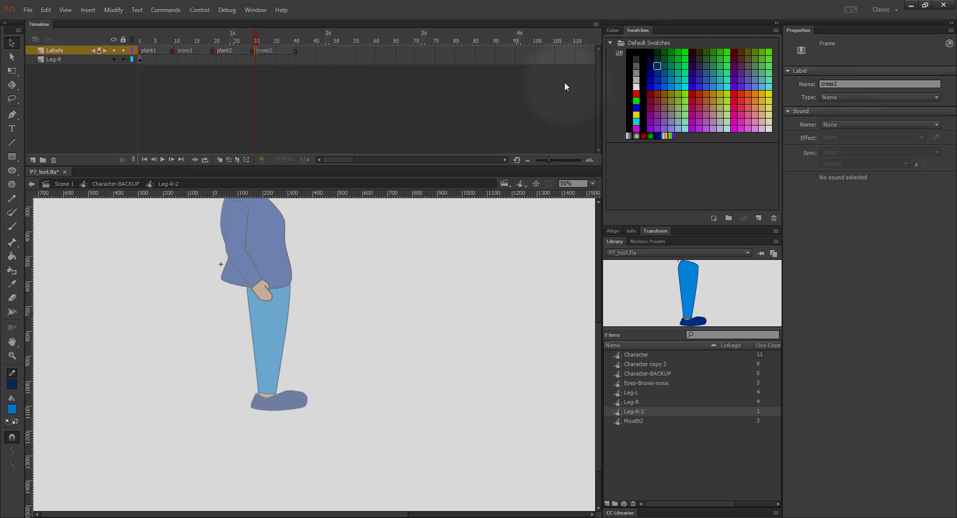
Insert keyframes at frames 10, 20, 30 and 40 of the Leg-R layer to match the labels.
{"action": "left_click", "coordinate": [139, 59]}
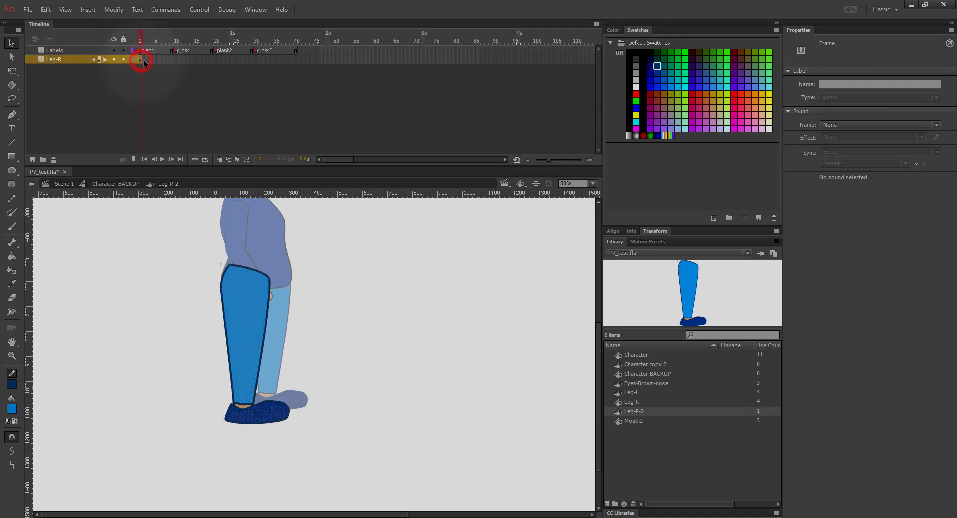
{"action": "left_click", "coordinate": [174, 59]}
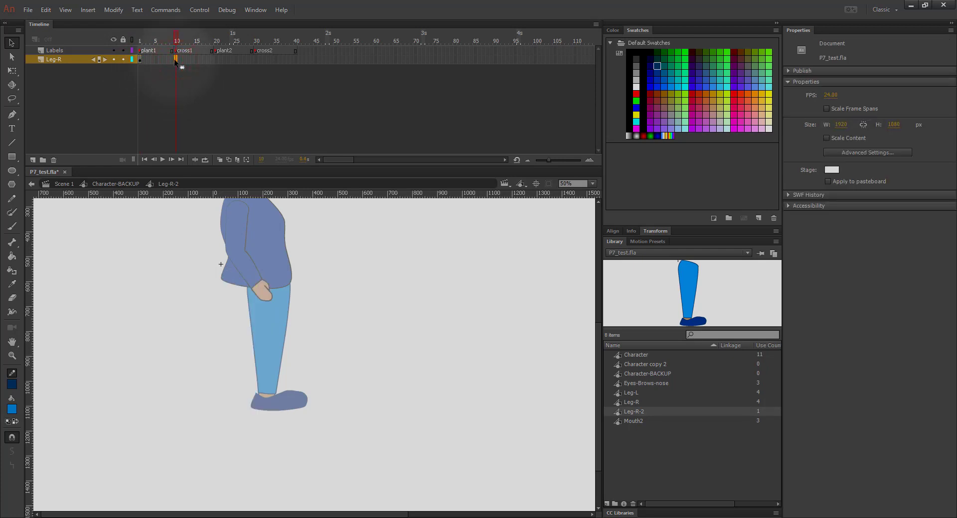
{"action": "key", "text": "F6"}
{"action": "left_click", "coordinate": [216, 61]}
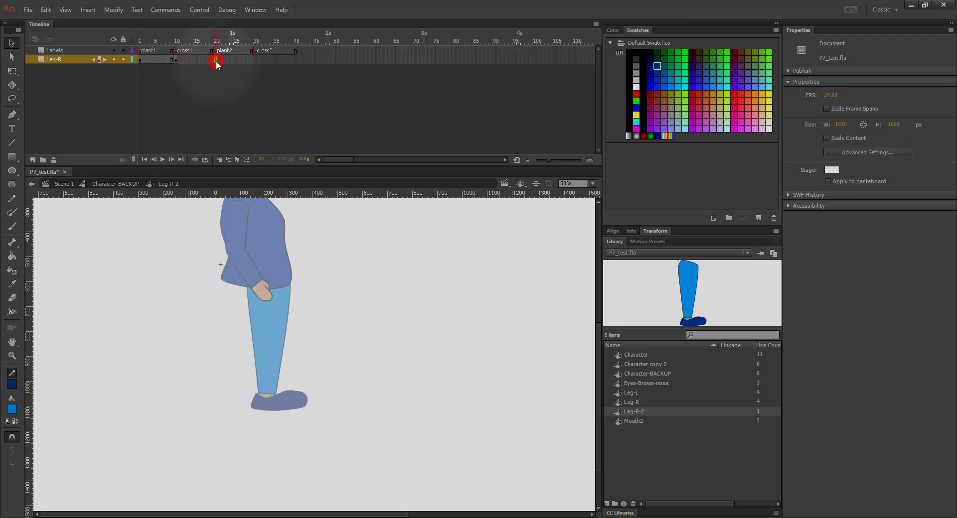
{"action": "key", "text": "F6"}
{"action": "left_click", "coordinate": [256, 60]}
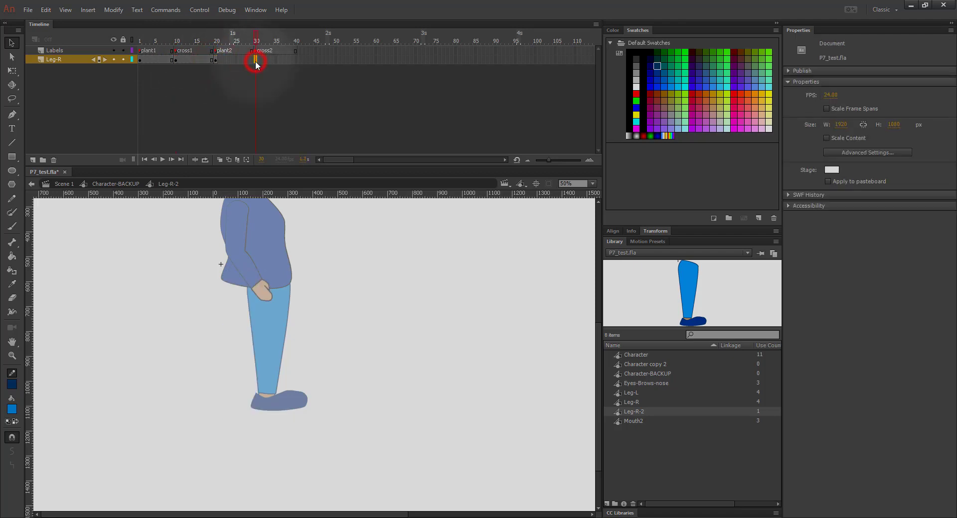
{"action": "key", "text": "F6"}
{"action": "left_click", "coordinate": [295, 60]}
{"action": "key", "text": "F6"}
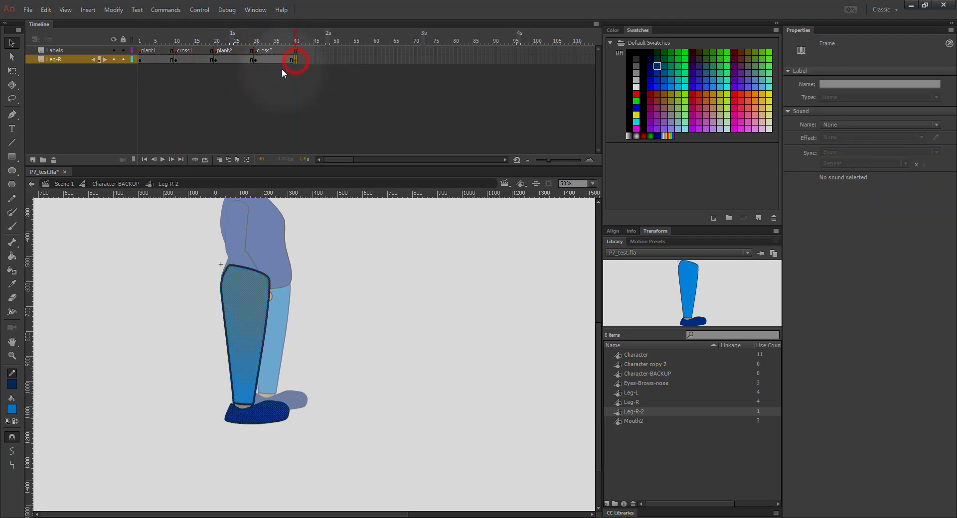
Following the contact pose in the browser's walk-cycle reference, rotate the frame 1 leg forward and reposition its top at the hip.
{"action": "left_click", "coordinate": [141, 60]}
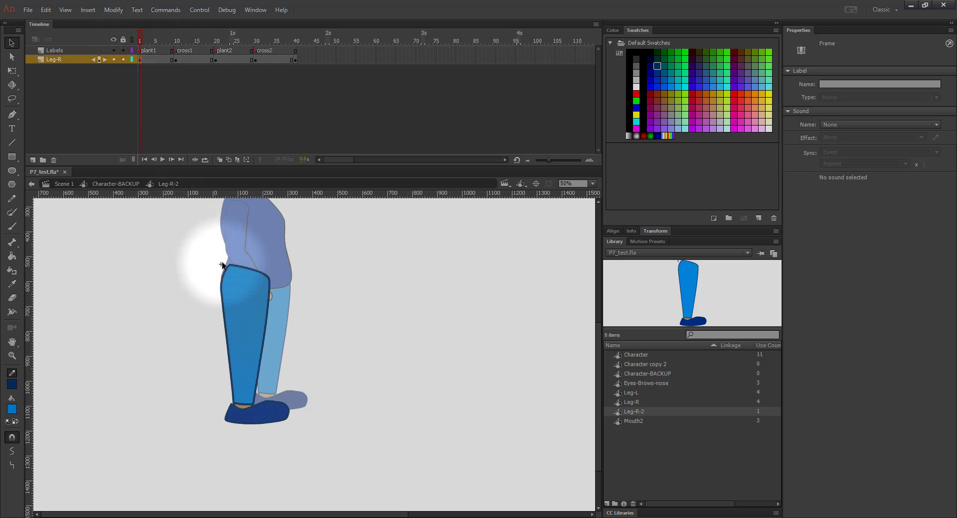
{"action": "left_click", "coordinate": [282, 517]}
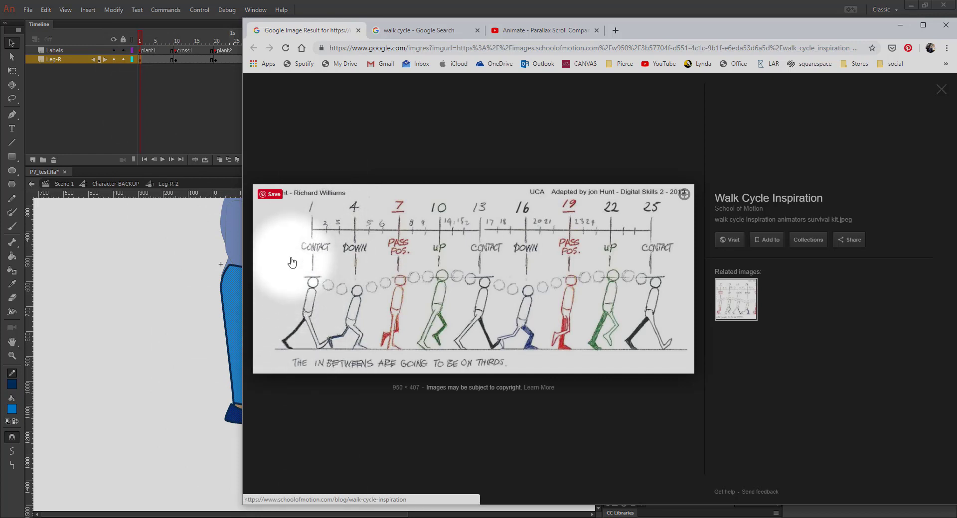
{"action": "left_click", "coordinate": [232, 324]}
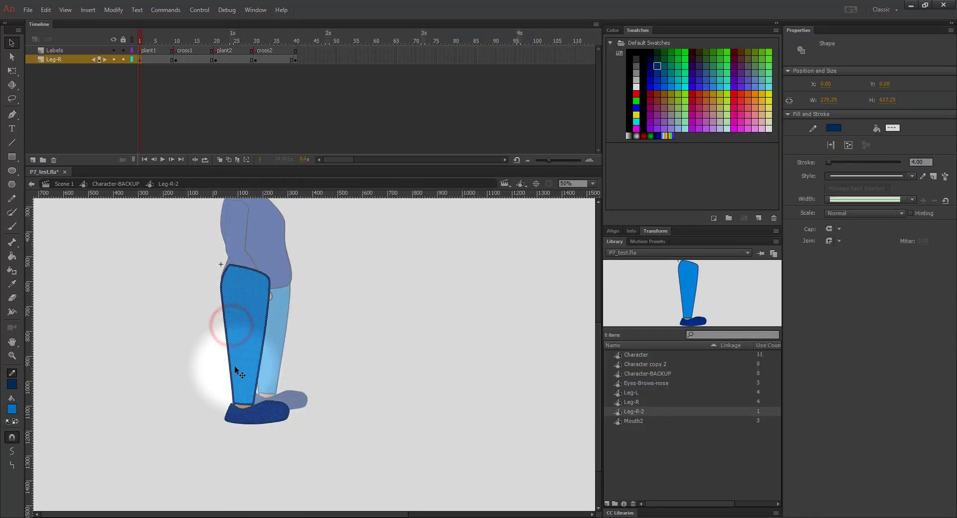
{"action": "key", "text": "q"}
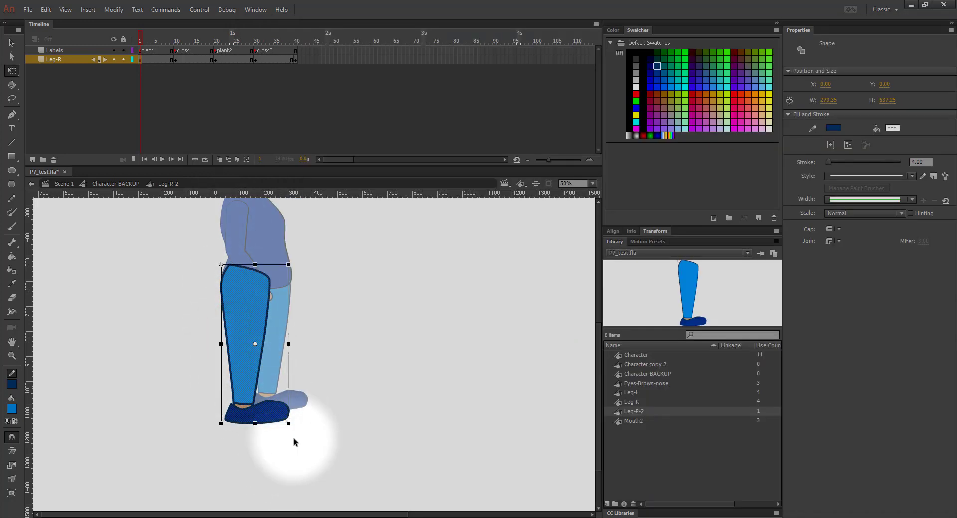
{"action": "left_click_drag", "start_coordinate": [294, 429], "coordinate": [337, 398]}
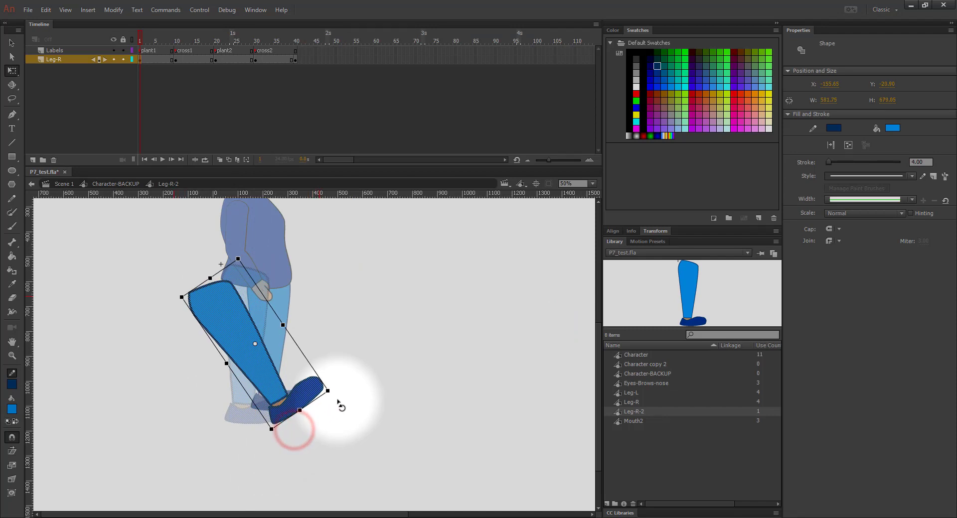
{"action": "left_click_drag", "start_coordinate": [237, 326], "coordinate": [272, 308]}
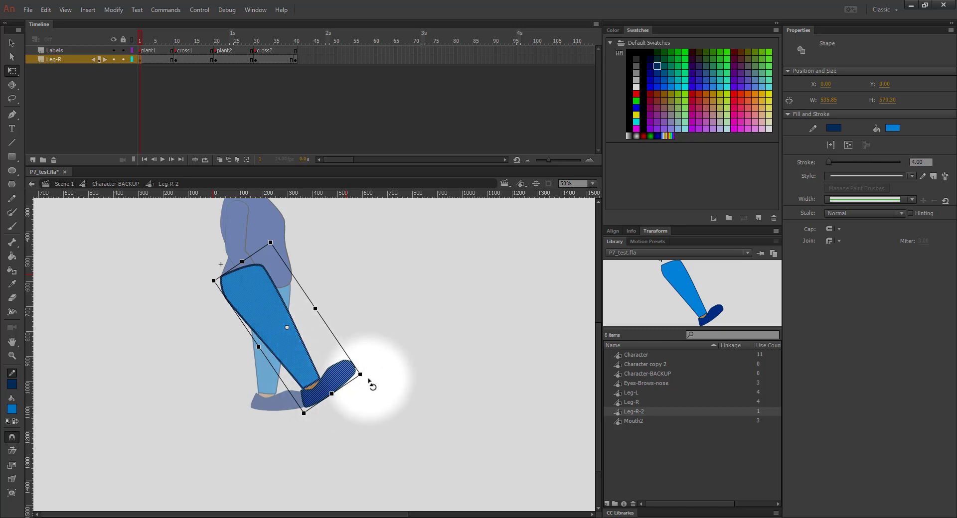
{"action": "left_click_drag", "start_coordinate": [369, 380], "coordinate": [372, 375]}
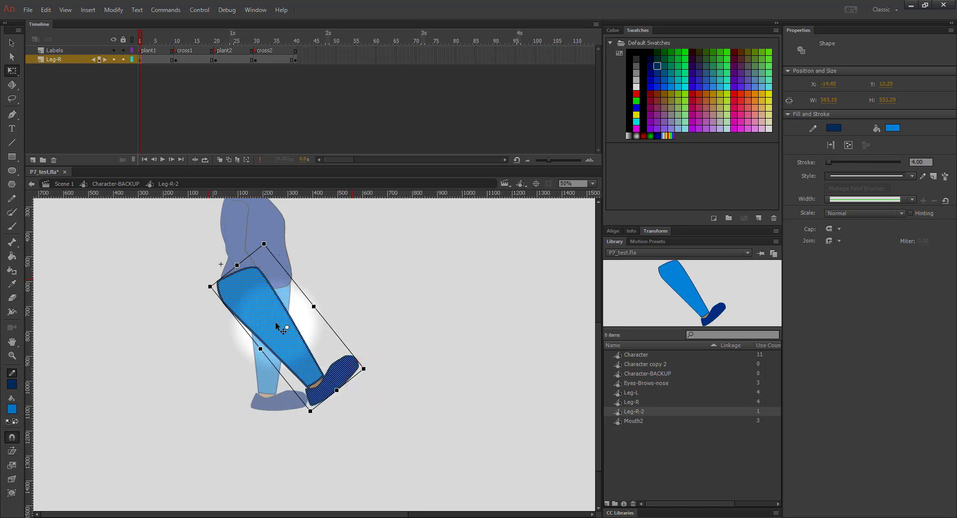
{"action": "left_click_drag", "start_coordinate": [276, 323], "coordinate": [266, 309]}
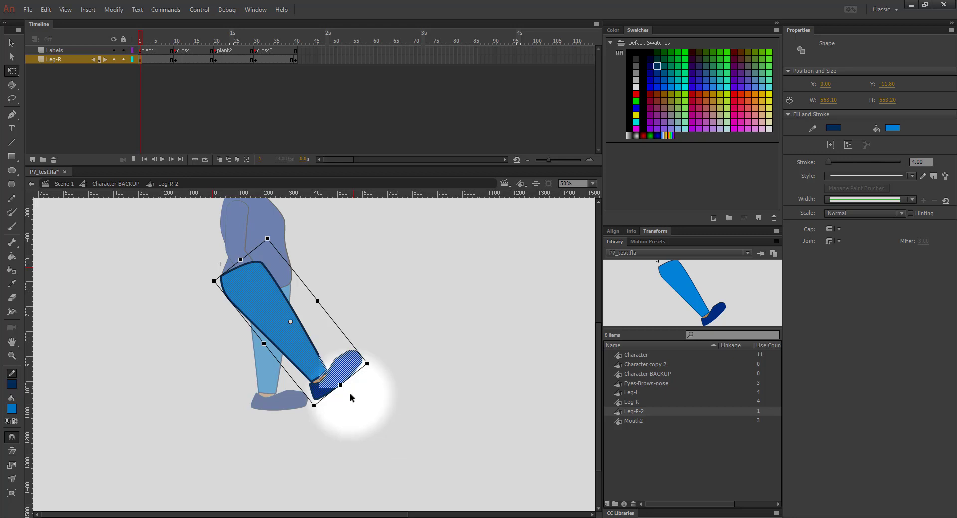
Bend the toe of the frame 1 foot slightly downward with an Envelope transform and deselect the leg.
{"action": "right_click", "coordinate": [351, 359]}
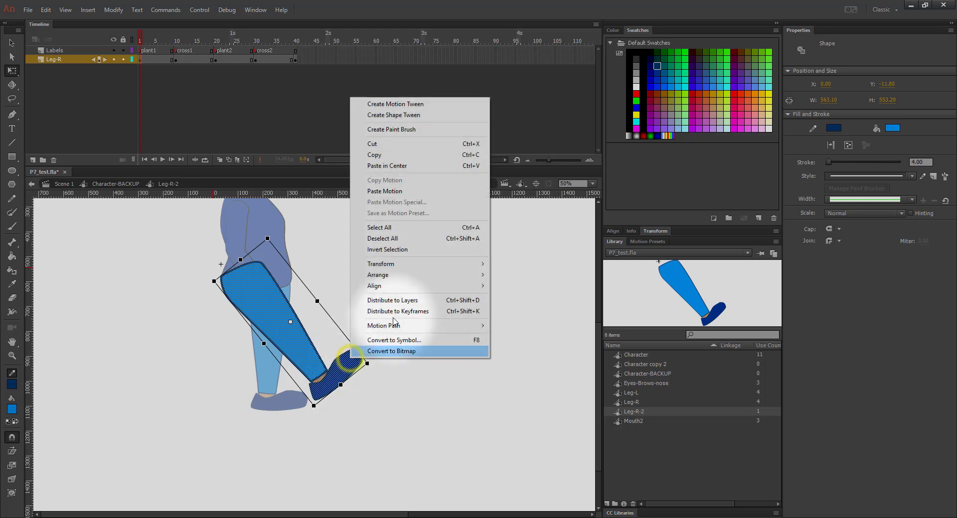
{"action": "mouse_move", "coordinate": [427, 265]}
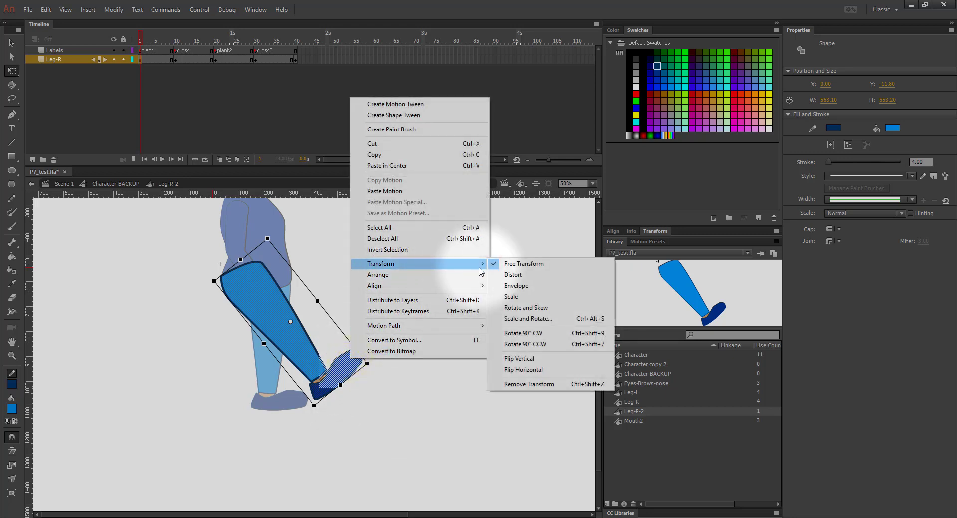
{"action": "left_click", "coordinate": [499, 285]}
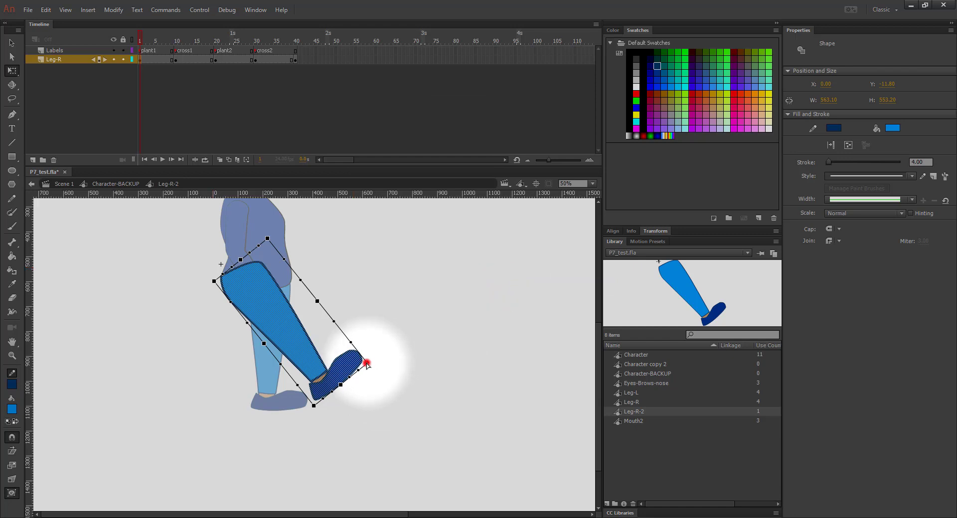
{"action": "left_click_drag", "start_coordinate": [366, 363], "coordinate": [371, 371]}
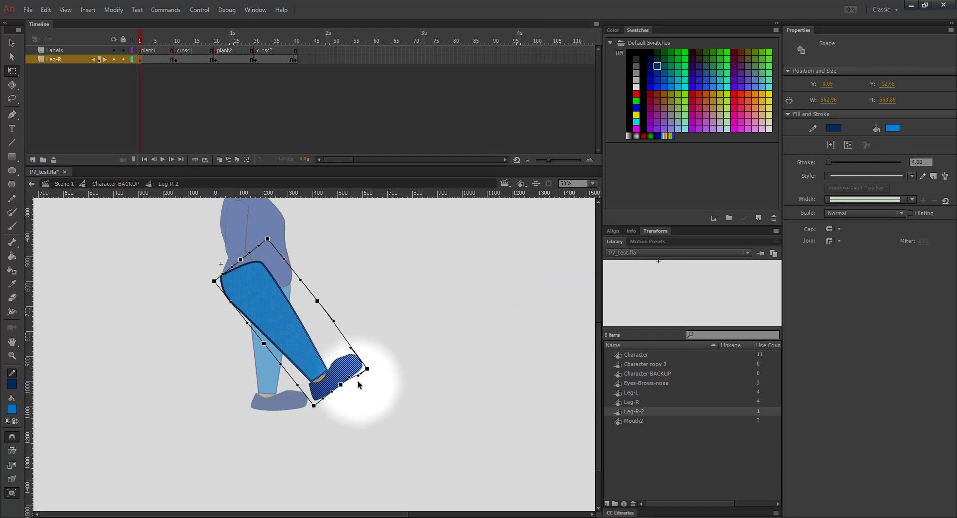
{"action": "left_click", "coordinate": [379, 414]}
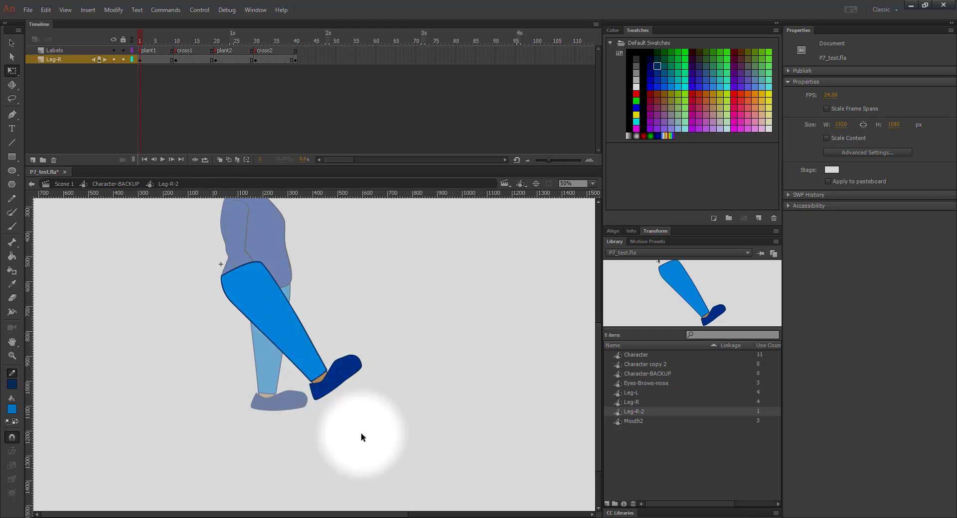
Compare the frame 10 leg with the pass position in the browser's walk-cycle reference image.
{"action": "left_click", "coordinate": [176, 60]}
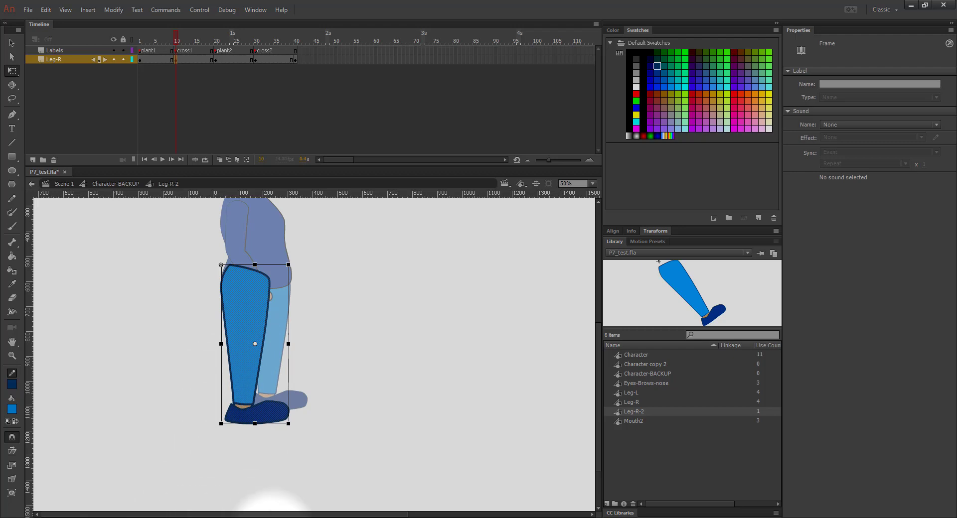
{"action": "left_click", "coordinate": [276, 517]}
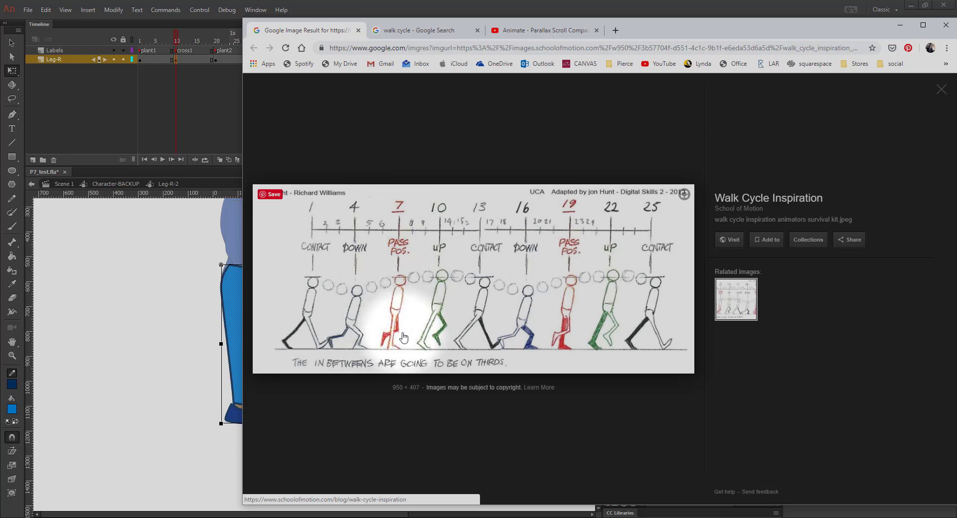
{"action": "left_click", "coordinate": [164, 366]}
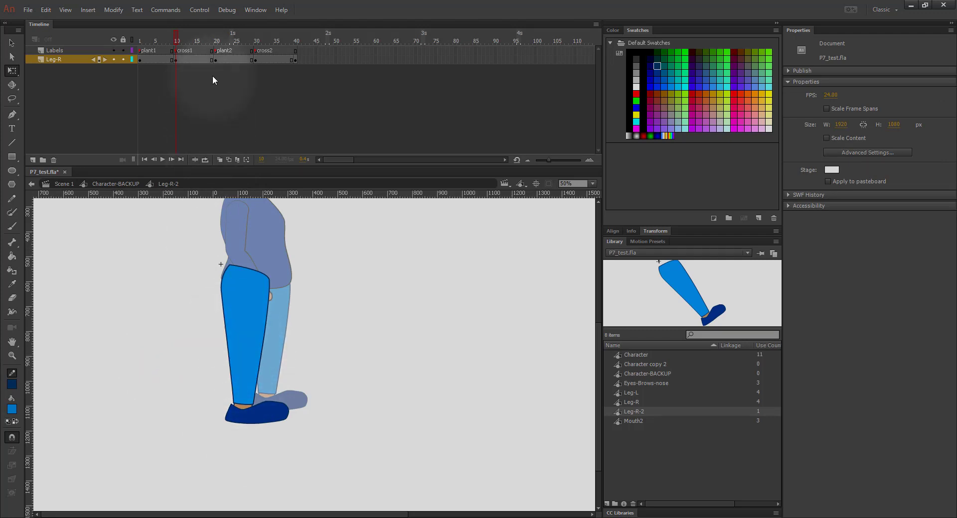
Following the contact pose in the browser's walk-cycle reference, rotate the frame 20 leg backward and reposition its top at the hip.
{"action": "left_click", "coordinate": [216, 59]}
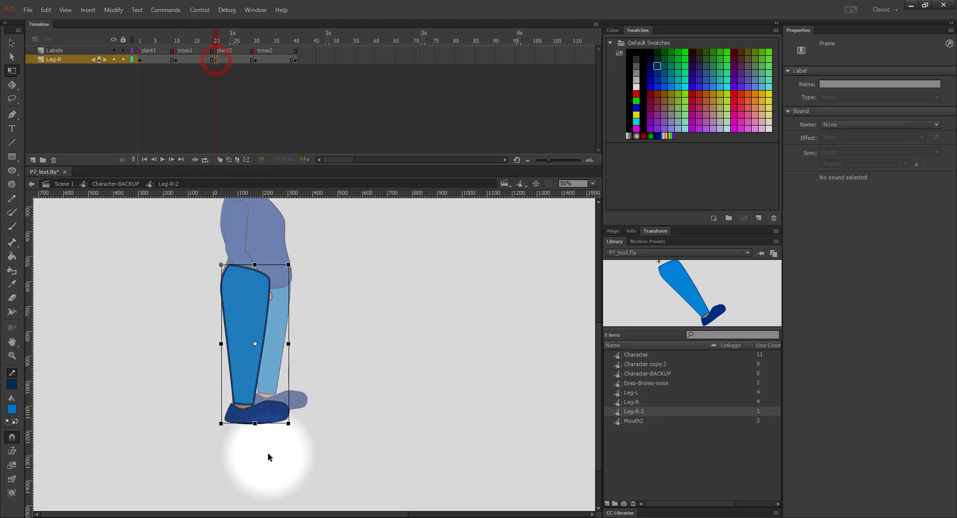
{"action": "left_click", "coordinate": [283, 517]}
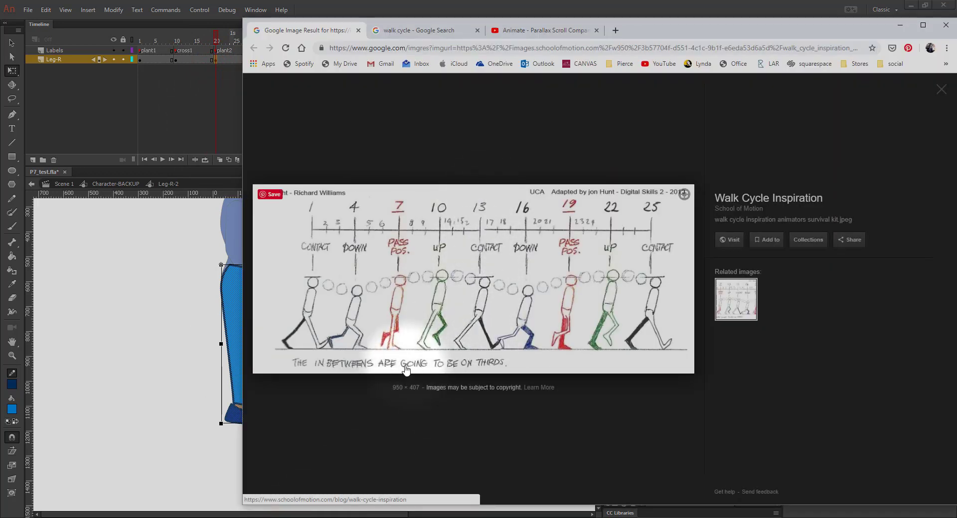
{"action": "left_click", "coordinate": [179, 409]}
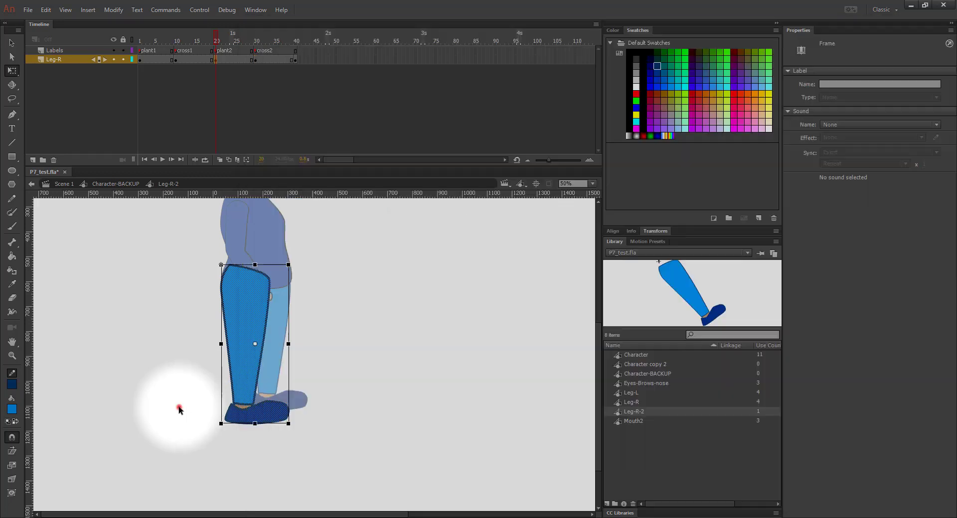
{"action": "left_click", "coordinate": [253, 351]}
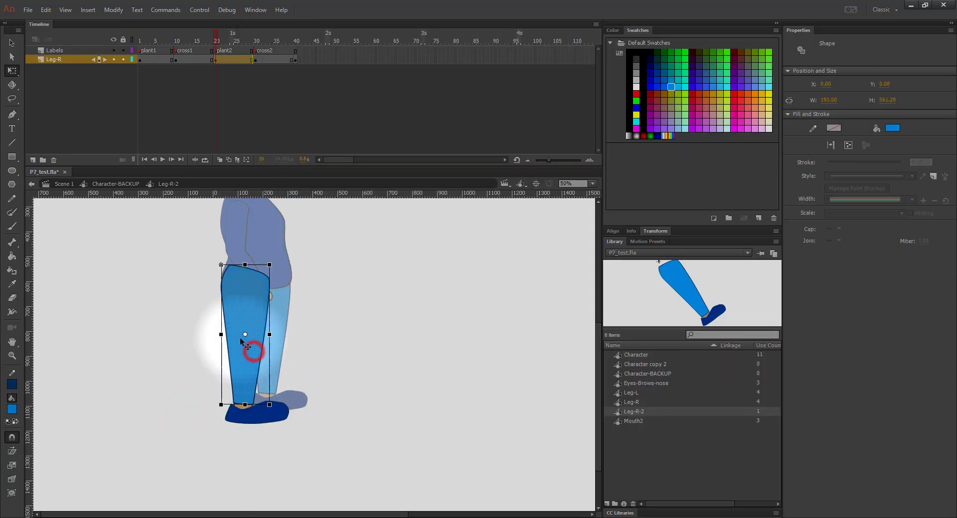
{"action": "left_click", "coordinate": [217, 60]}
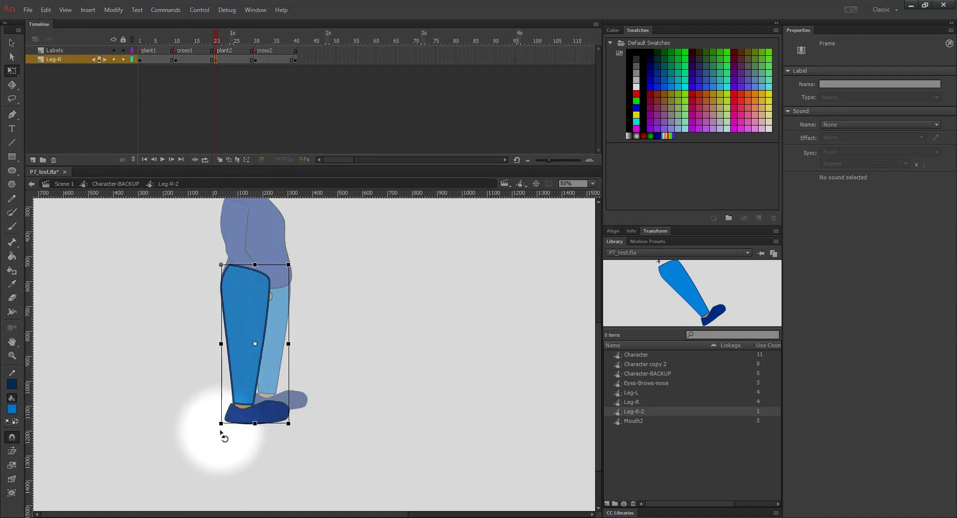
{"action": "left_click_drag", "start_coordinate": [219, 427], "coordinate": [171, 408]}
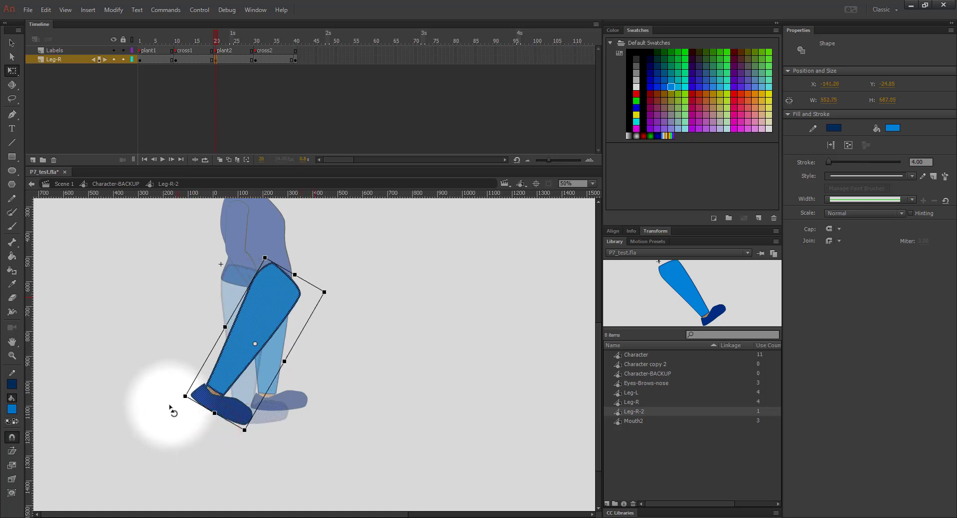
{"action": "left_click_drag", "start_coordinate": [249, 333], "coordinate": [209, 337]}
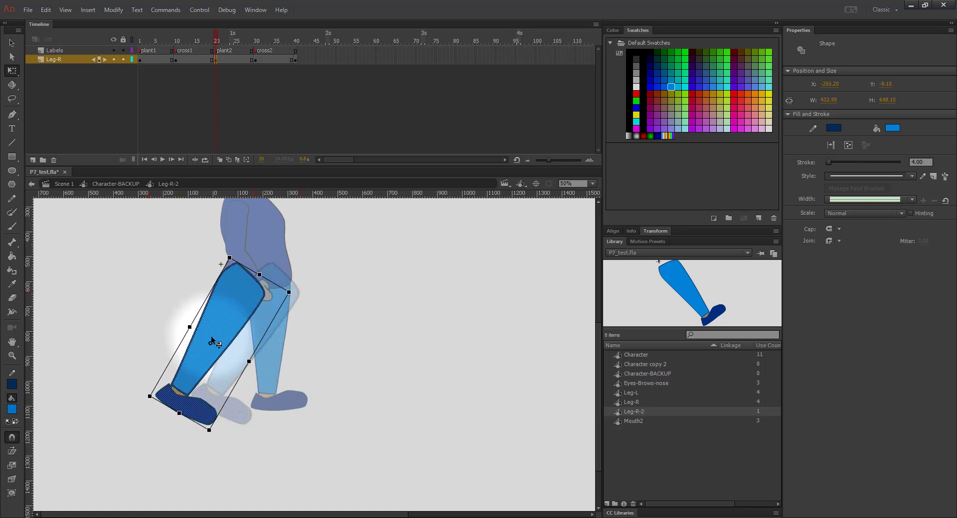
{"action": "left_click_drag", "start_coordinate": [143, 406], "coordinate": [139, 397]}
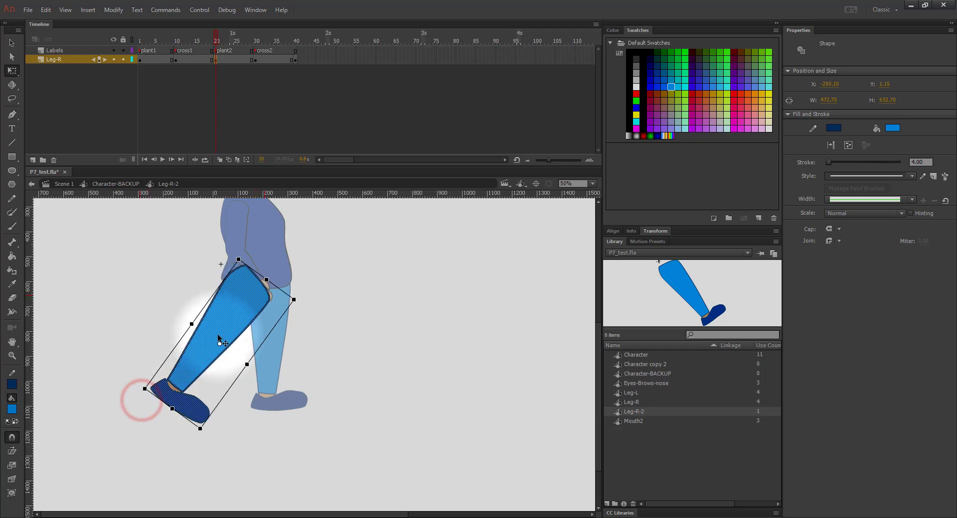
{"action": "left_click_drag", "start_coordinate": [220, 336], "coordinate": [210, 339]}
Bend the toe of the frame 20 foot slightly downward with an Envelope transform, undo the excess distortion, and deselect the leg.
{"action": "right_click", "coordinate": [193, 402]}
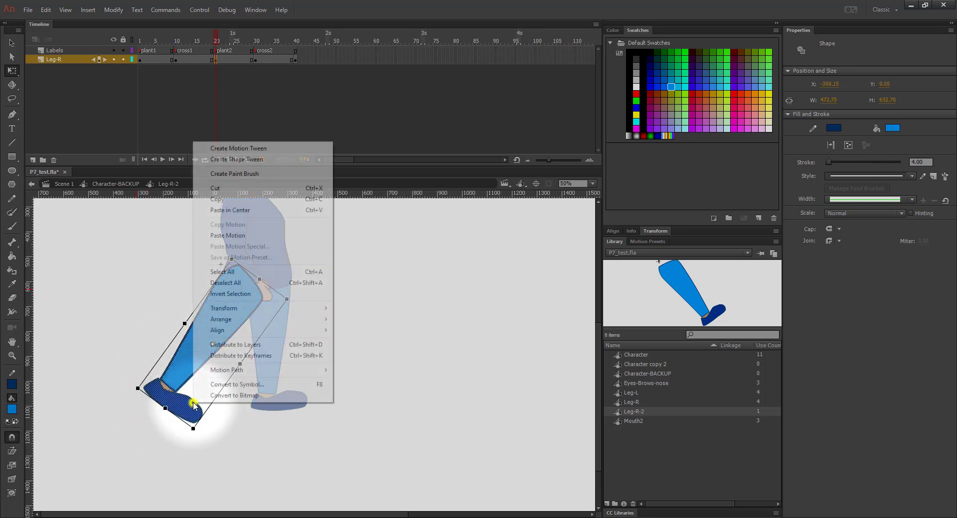
{"action": "mouse_move", "coordinate": [309, 309]}
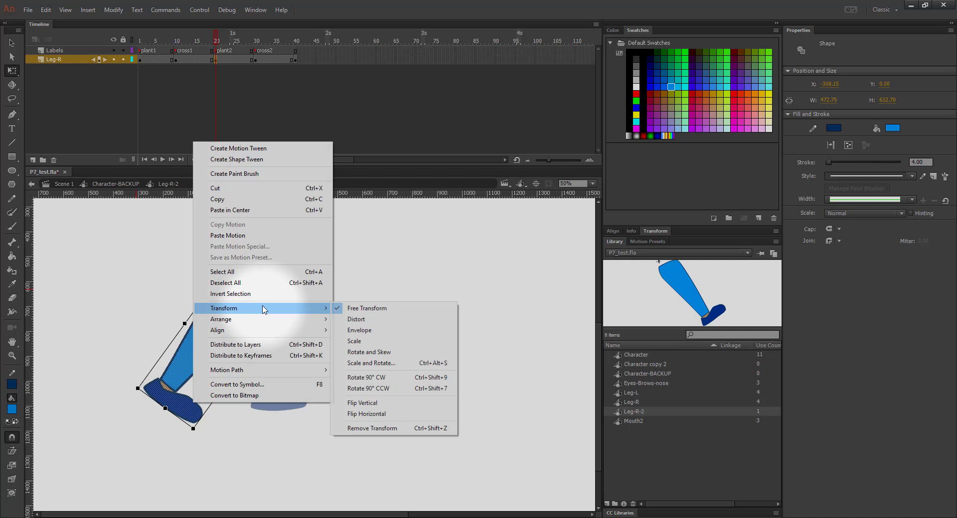
{"action": "left_click", "coordinate": [357, 331]}
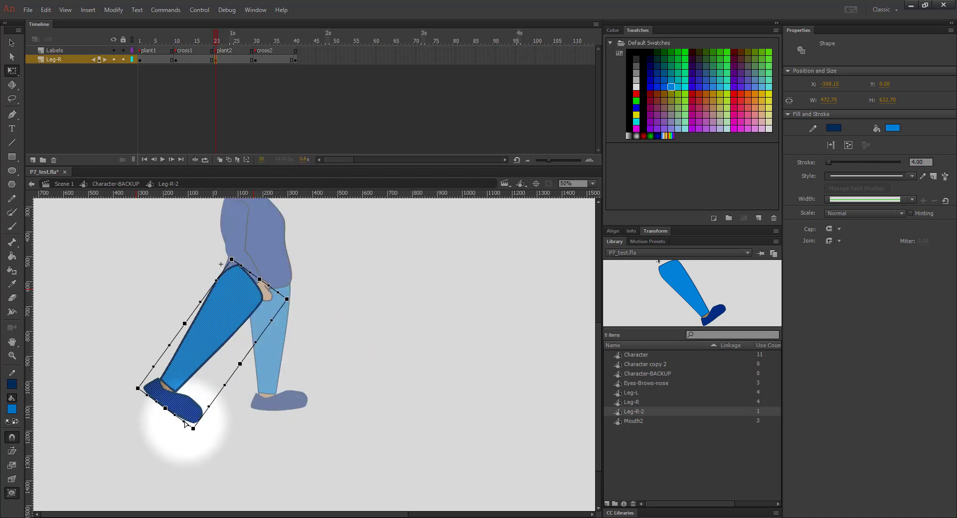
{"action": "left_click_drag", "start_coordinate": [184, 424], "coordinate": [160, 420]}
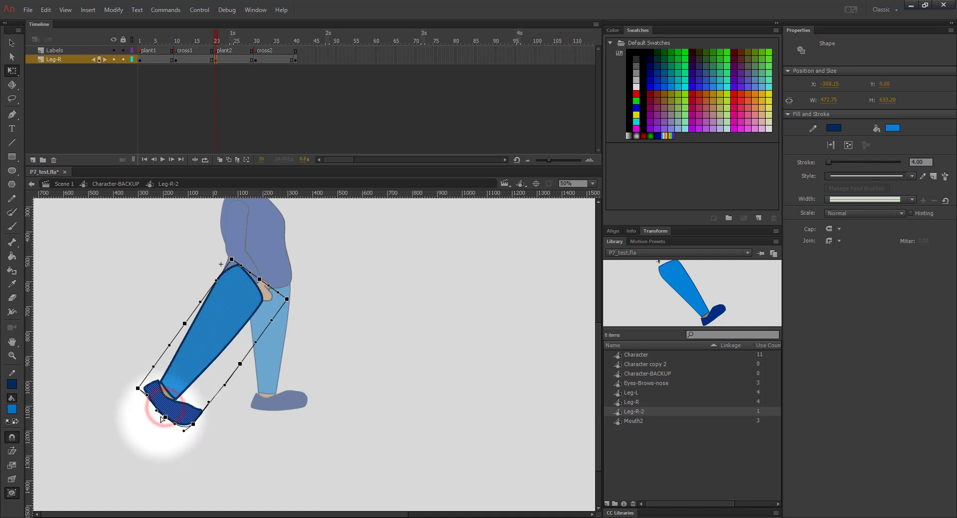
{"action": "key", "text": "ctrl+z"}
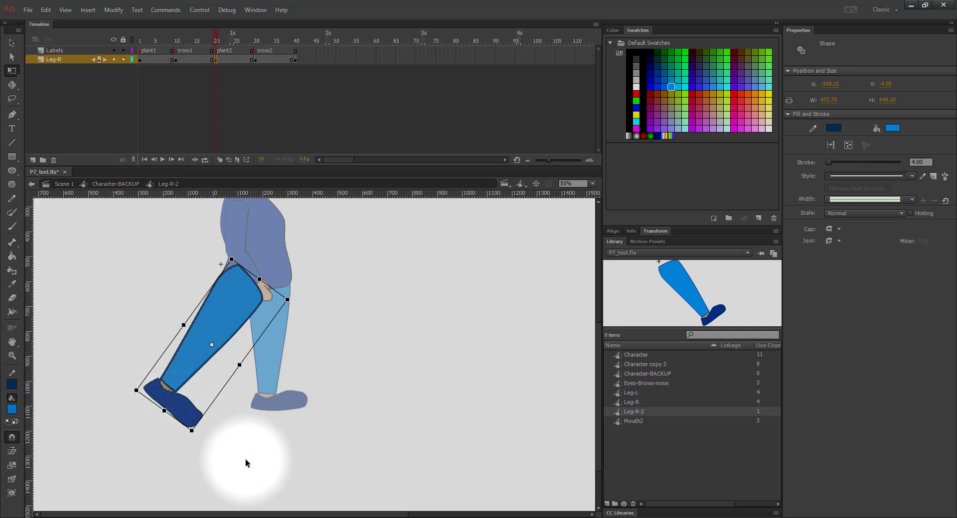
{"action": "left_click", "coordinate": [284, 438]}
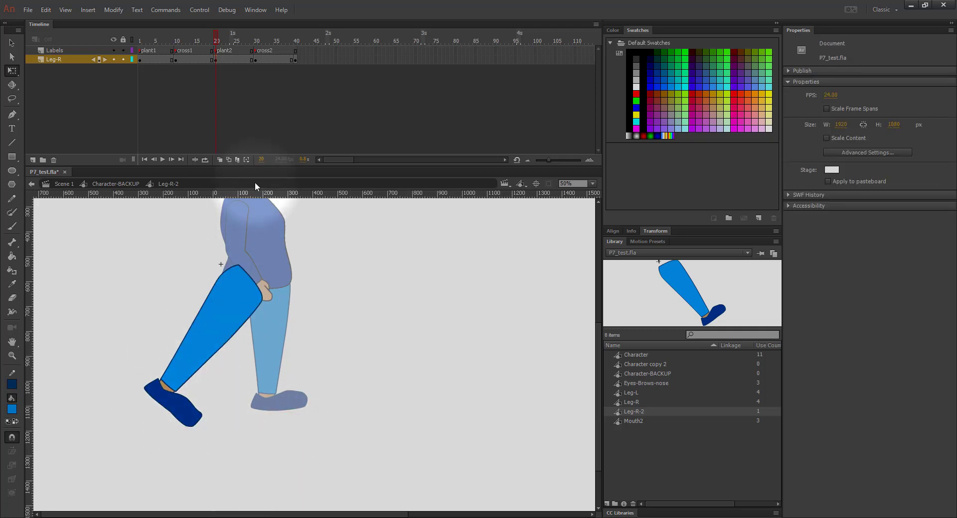
After checking the browser's walk-cycle reference, curve the back edge of the frame 30 leg inward behind the knee with an Envelope transform.
{"action": "left_click", "coordinate": [255, 60]}
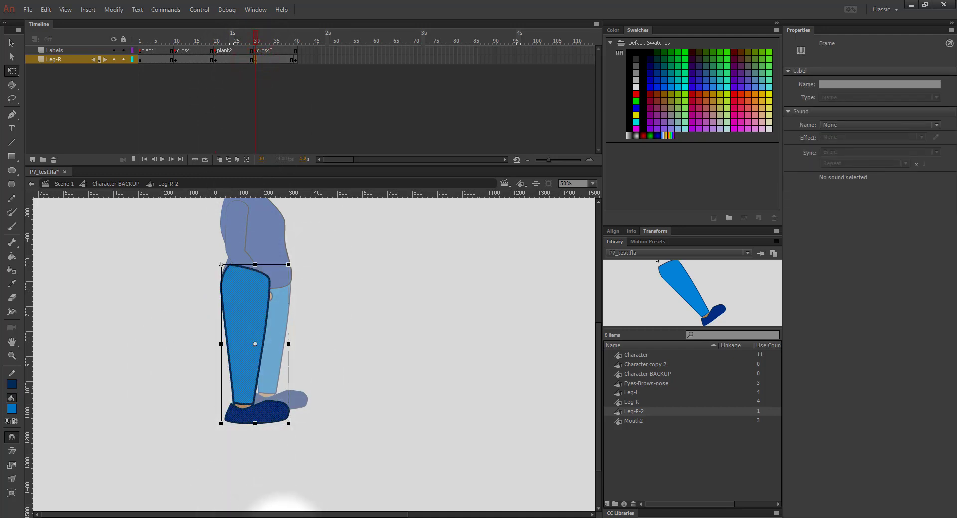
{"action": "left_click", "coordinate": [284, 517]}
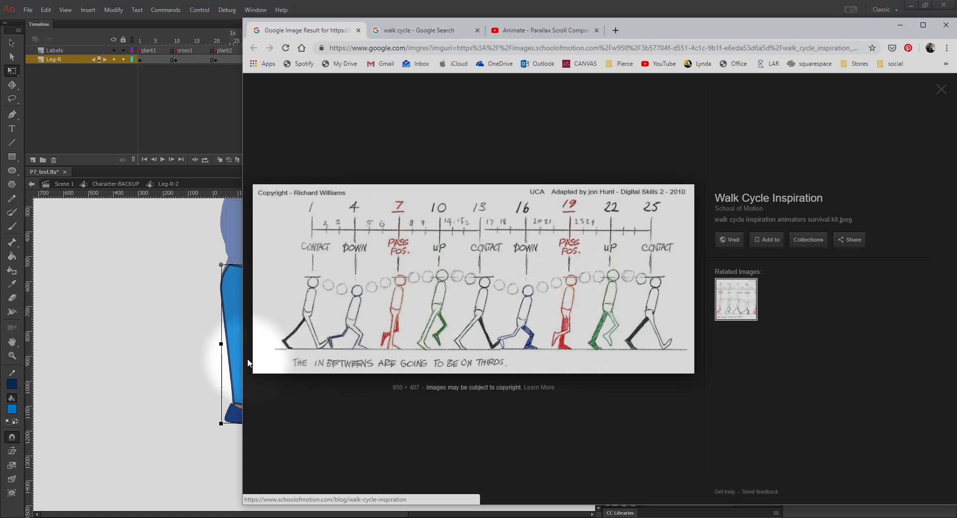
{"action": "left_click", "coordinate": [230, 358]}
{"action": "right_click", "coordinate": [237, 347]}
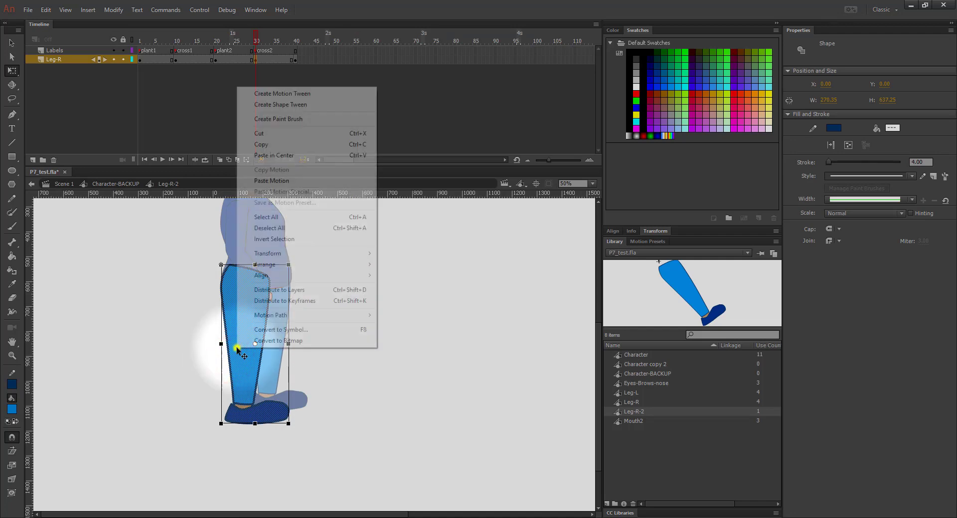
{"action": "mouse_move", "coordinate": [289, 254]}
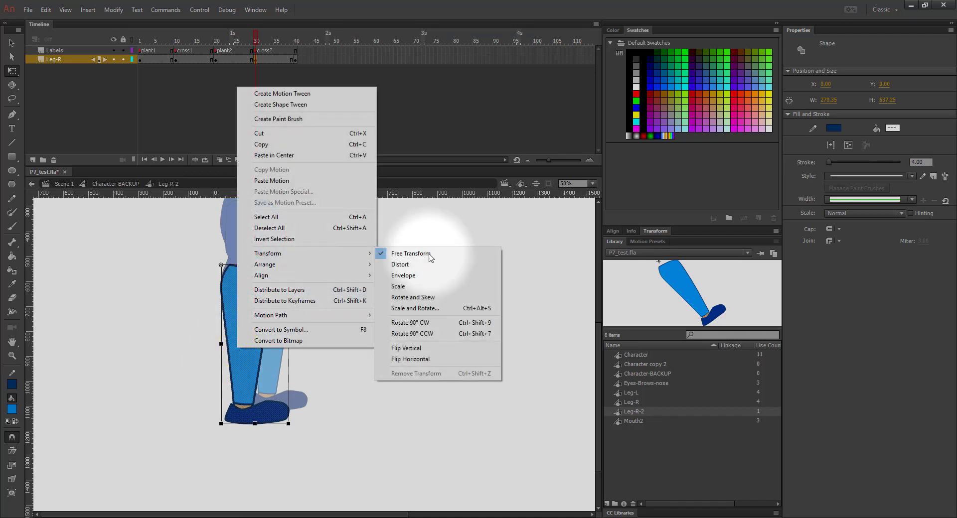
{"action": "left_click", "coordinate": [455, 275]}
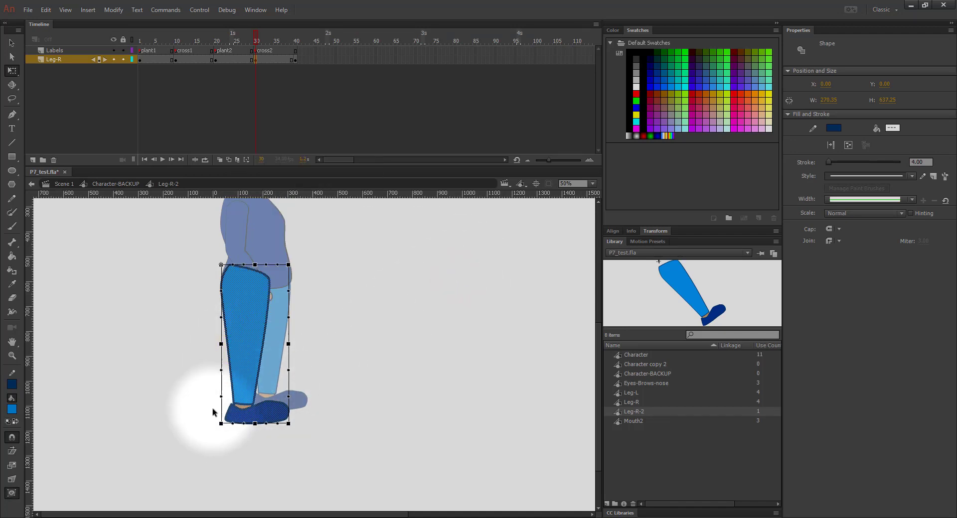
{"action": "left_click_drag", "start_coordinate": [221, 344], "coordinate": [228, 343]}
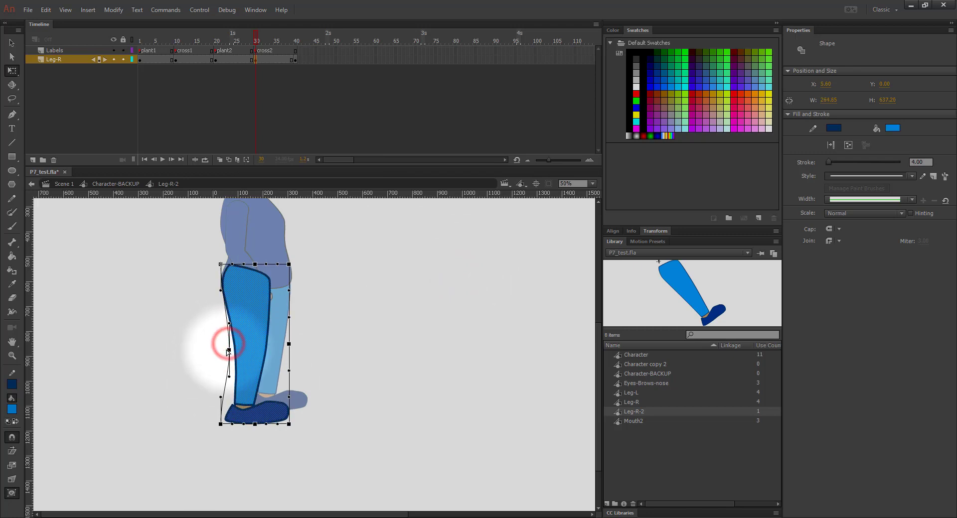
{"action": "left_click", "coordinate": [229, 376]}
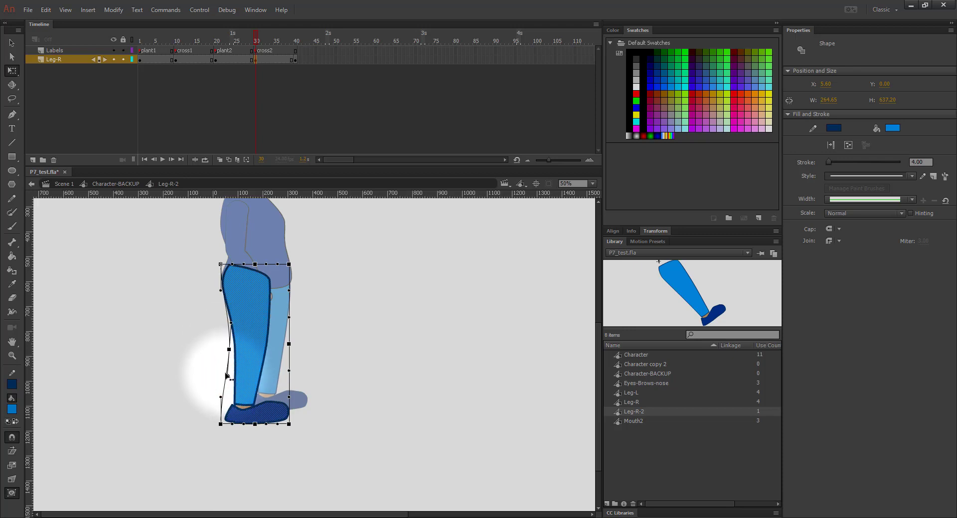
{"action": "left_click_drag", "start_coordinate": [233, 323], "coordinate": [224, 312]}
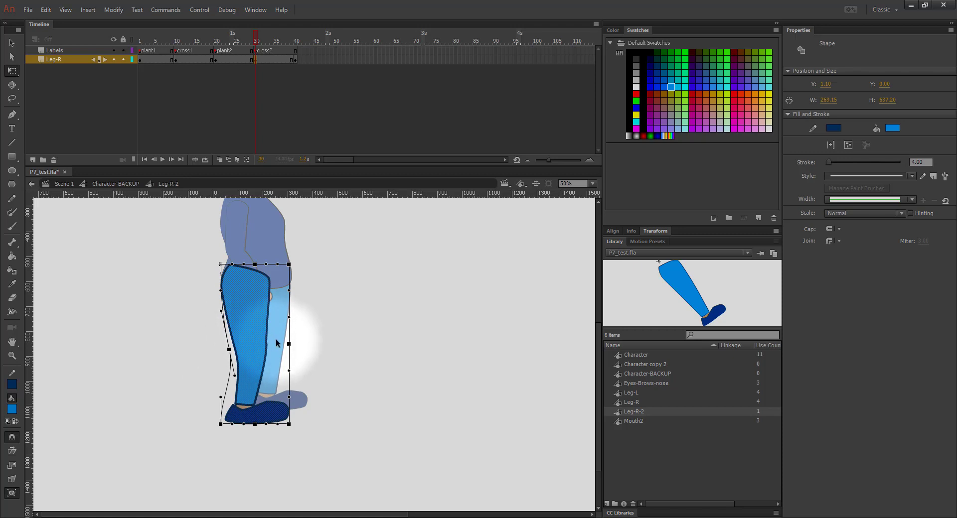
Bulge the front edge of the frame 30 leg forward at the knee and pull its upper front corner slightly inward.
{"action": "left_click_drag", "start_coordinate": [289, 344], "coordinate": [296, 319]}
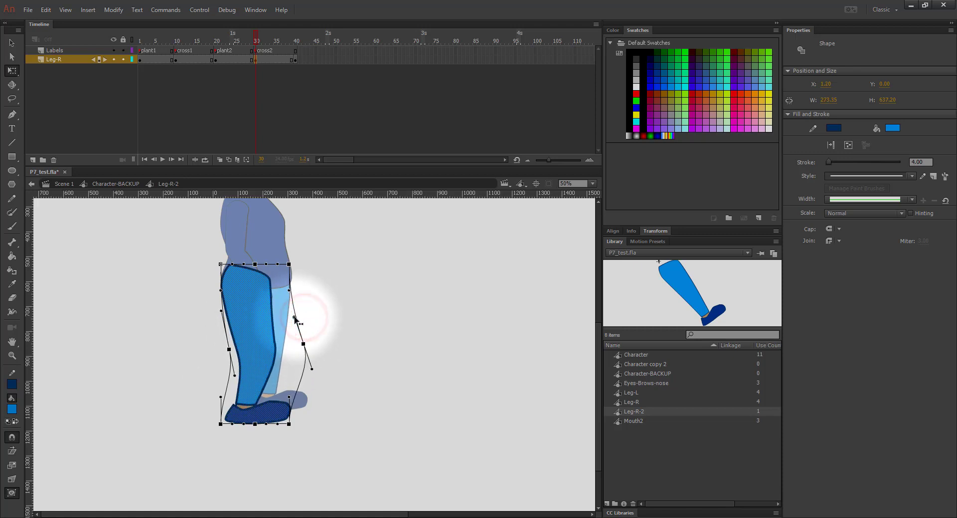
{"action": "left_click_drag", "start_coordinate": [287, 263], "coordinate": [282, 264]}
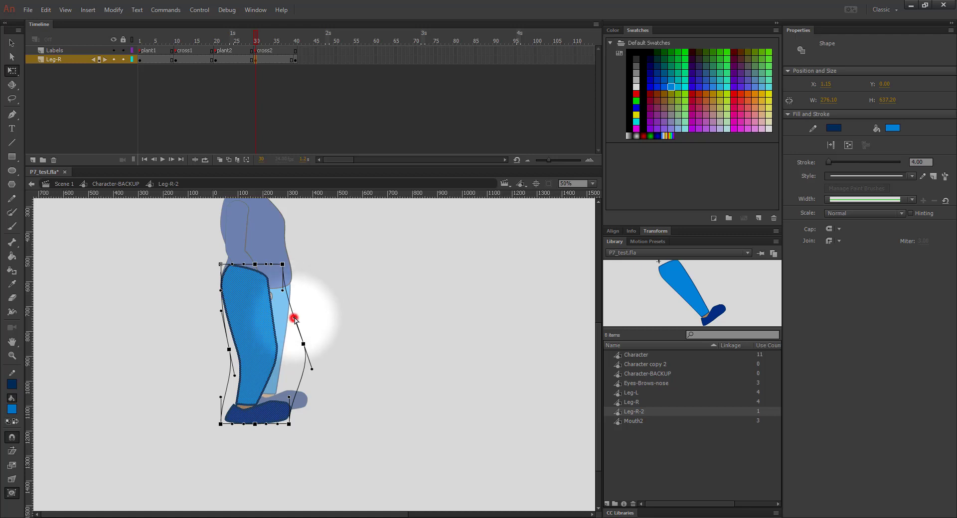
{"action": "left_click_drag", "start_coordinate": [294, 320], "coordinate": [298, 319]}
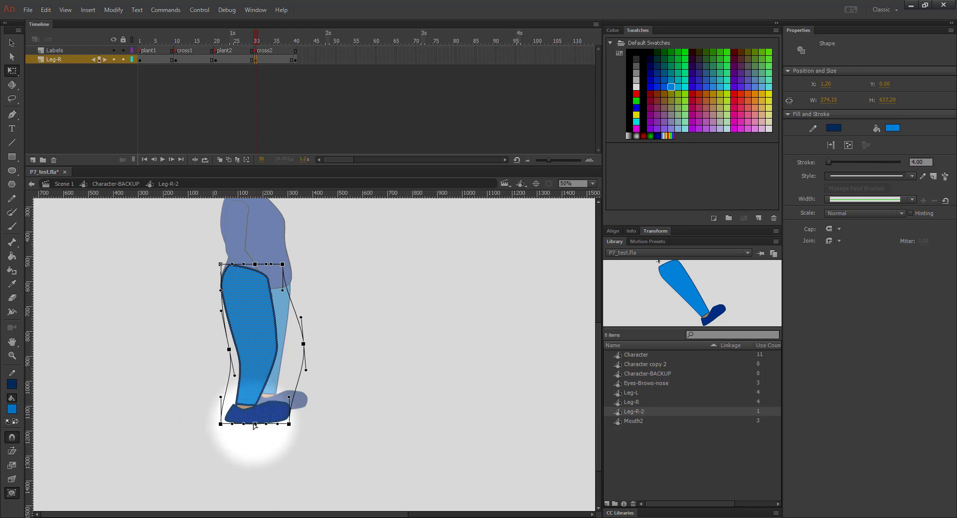
Shift the frame 30 heel backward and shorten the toe, and reshape the leg's back edge with a deeper knee bend and fuller thigh.
{"action": "left_click_drag", "start_coordinate": [254, 425], "coordinate": [213, 425]}
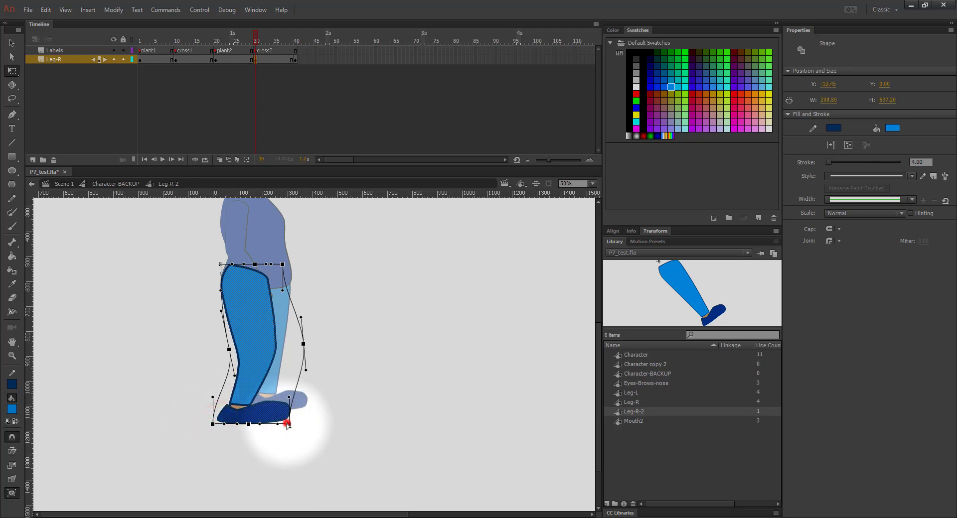
{"action": "left_click_drag", "start_coordinate": [287, 424], "coordinate": [280, 426]}
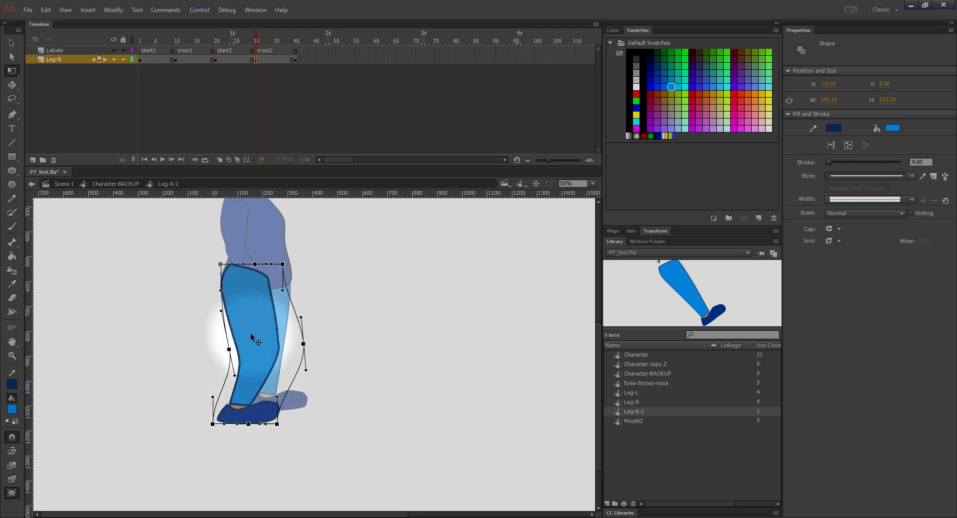
{"action": "left_click", "coordinate": [264, 355]}
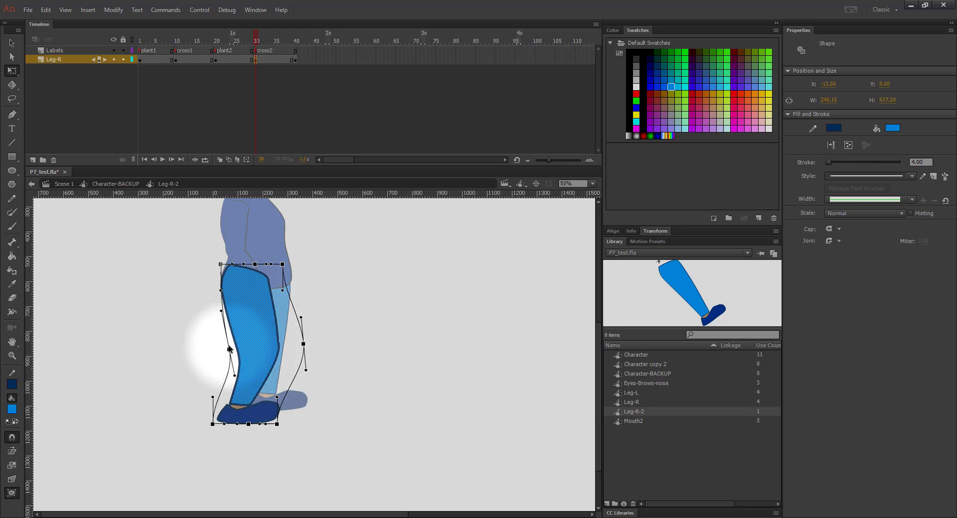
{"action": "left_click_drag", "start_coordinate": [234, 348], "coordinate": [237, 349]}
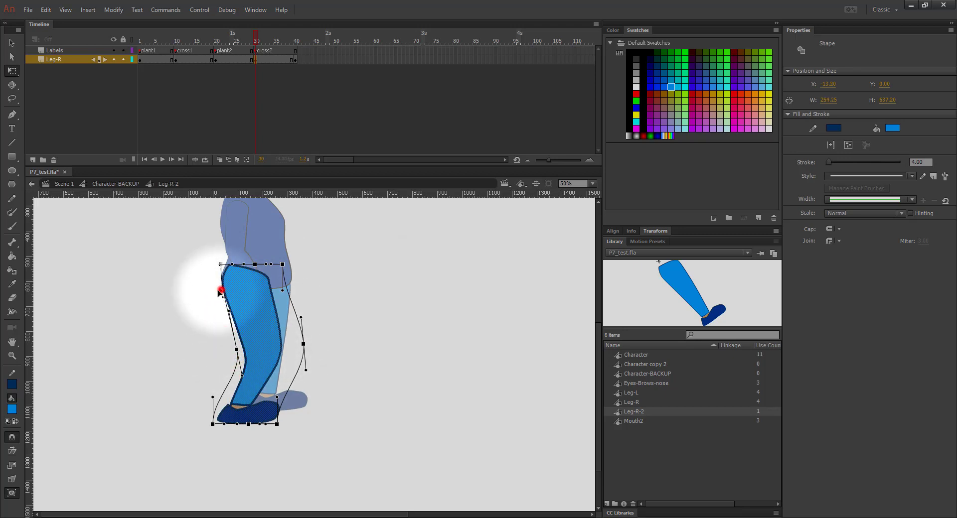
{"action": "left_click_drag", "start_coordinate": [221, 290], "coordinate": [207, 303]}
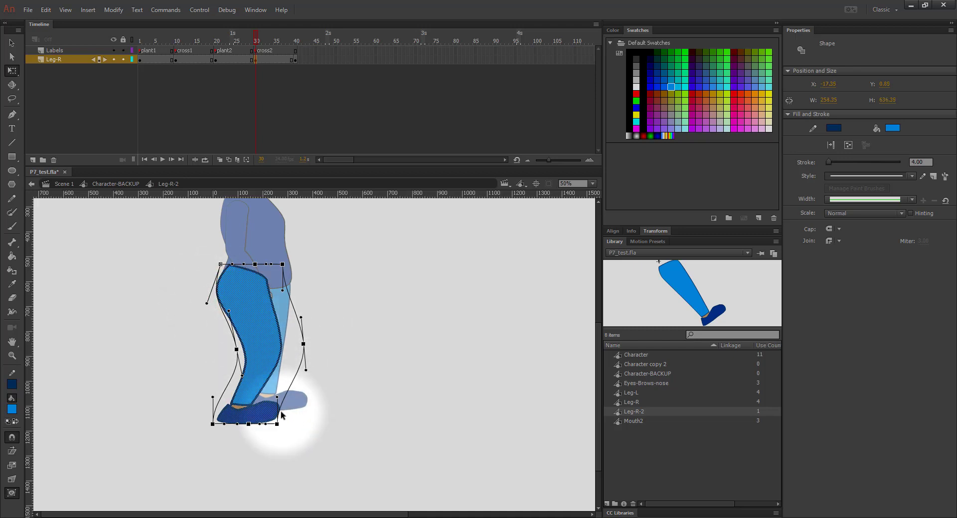
Rotate the bent frame 30 leg backward with Free Transform and reposition its top at the hip.
{"action": "key", "text": "q"}
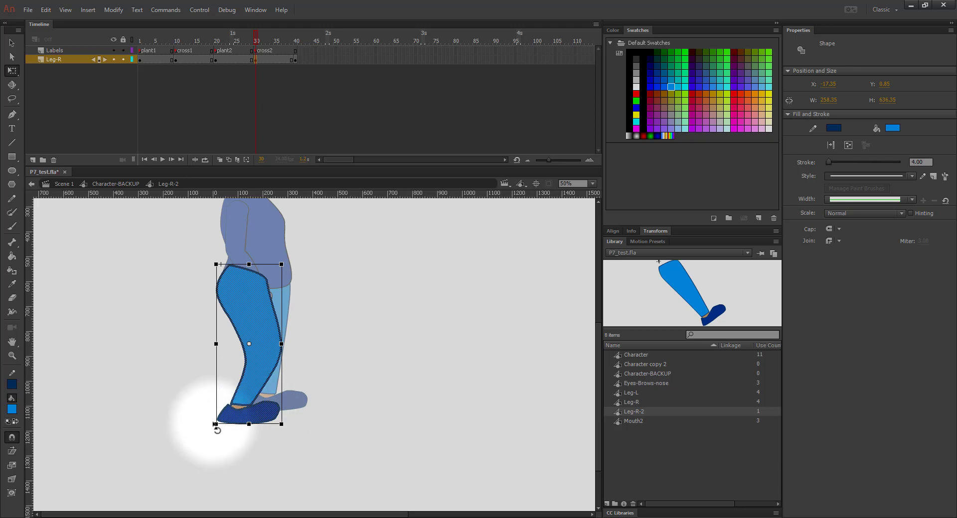
{"action": "left_click_drag", "start_coordinate": [216, 429], "coordinate": [169, 379]}
{"action": "left_click_drag", "start_coordinate": [270, 299], "coordinate": [226, 302]}
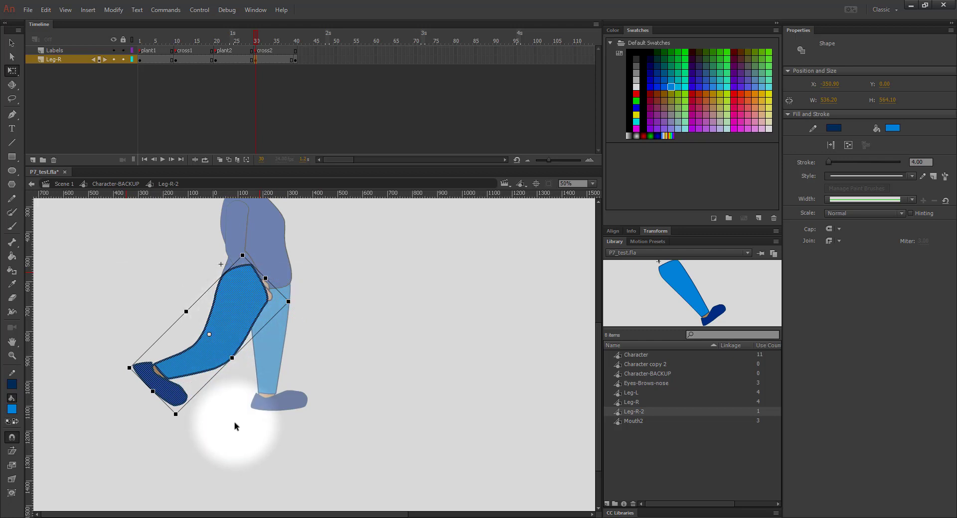
Deepen the curve behind the knee of the frame 30 leg with an Envelope transform and pull the heel slightly up and forward.
{"action": "right_click", "coordinate": [183, 368]}
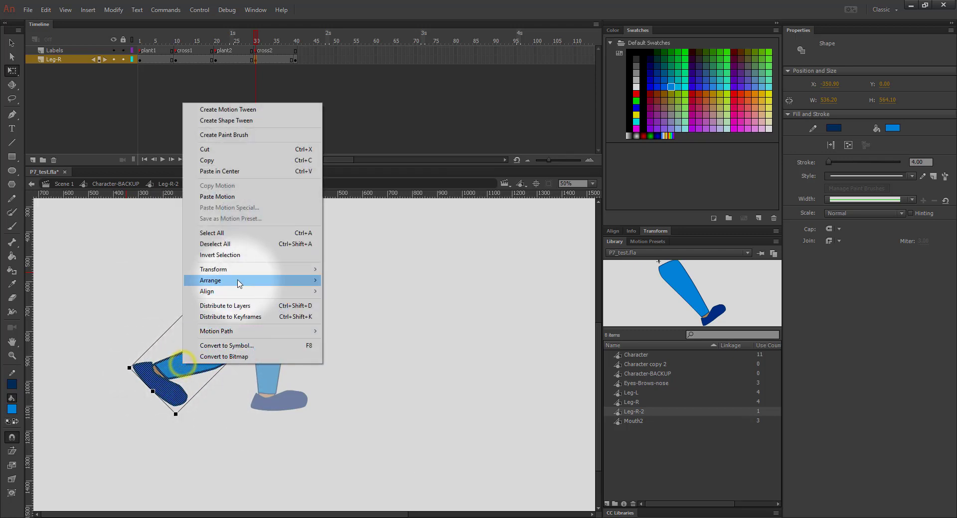
{"action": "mouse_move", "coordinate": [250, 270]}
{"action": "left_click", "coordinate": [344, 295]}
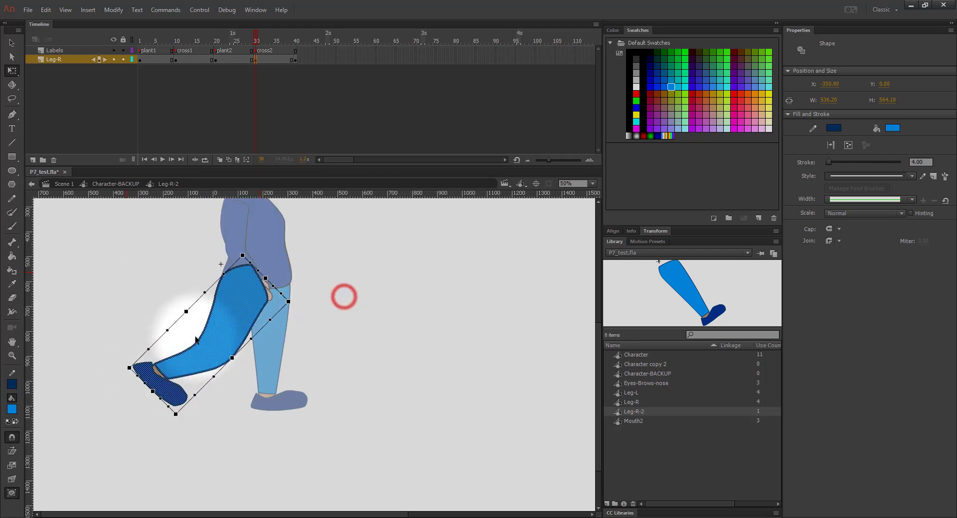
{"action": "left_click_drag", "start_coordinate": [169, 332], "coordinate": [175, 339]}
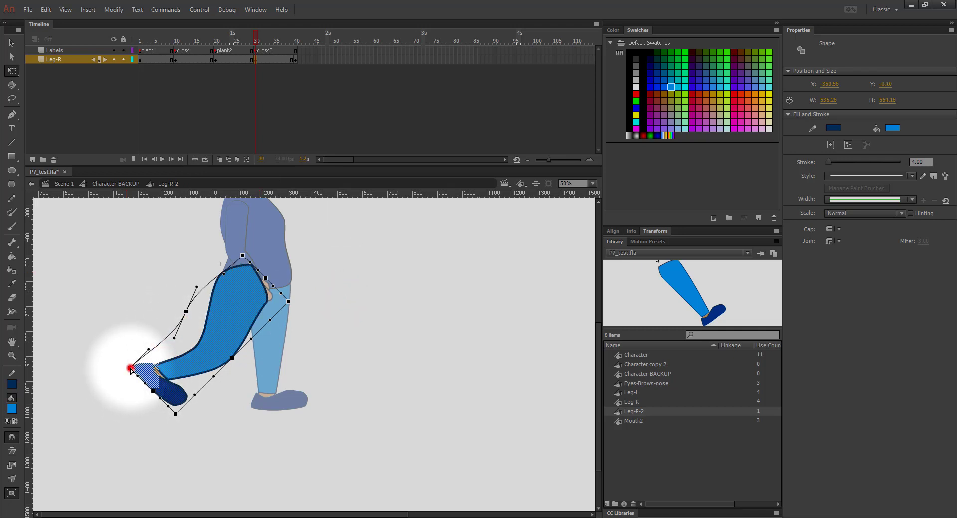
{"action": "left_click_drag", "start_coordinate": [130, 369], "coordinate": [139, 362]}
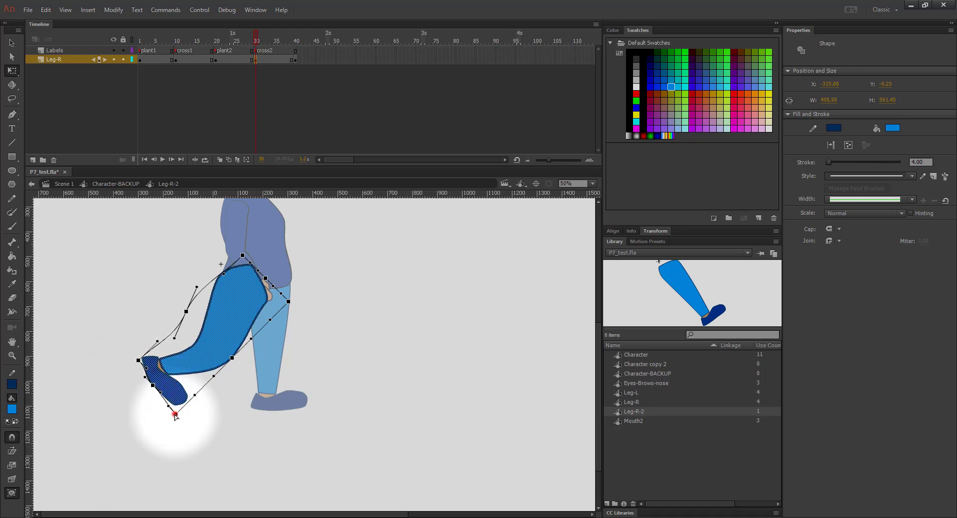
Pull the toe corner of the frame 30 leg slightly backward and push the middle of its front edge slightly outward.
{"action": "left_click_drag", "start_coordinate": [175, 414], "coordinate": [170, 413]}
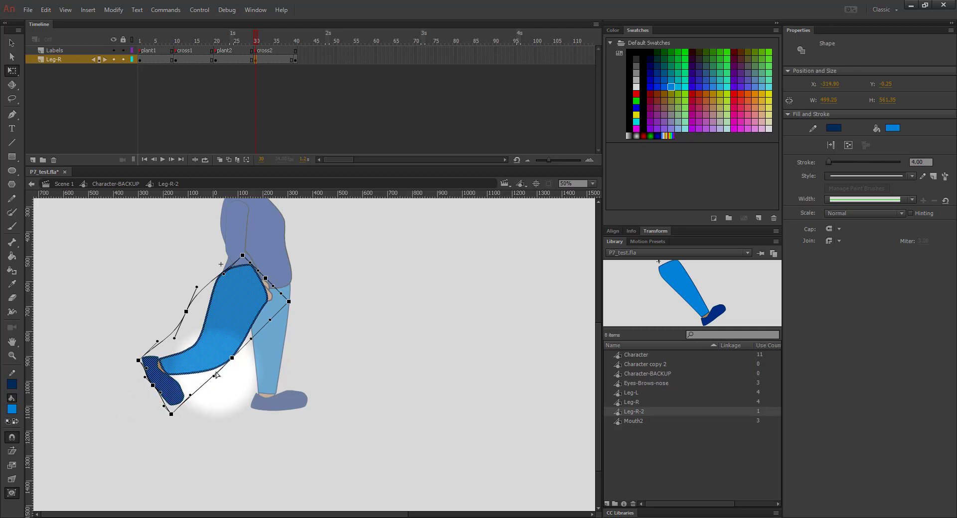
{"action": "left_click_drag", "start_coordinate": [232, 358], "coordinate": [233, 363]}
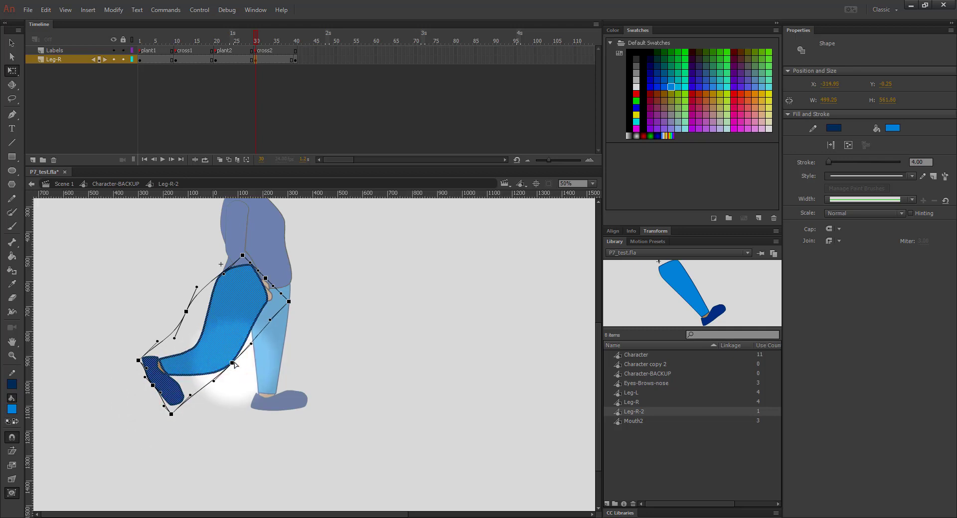
{"action": "left_click", "coordinate": [329, 362]}
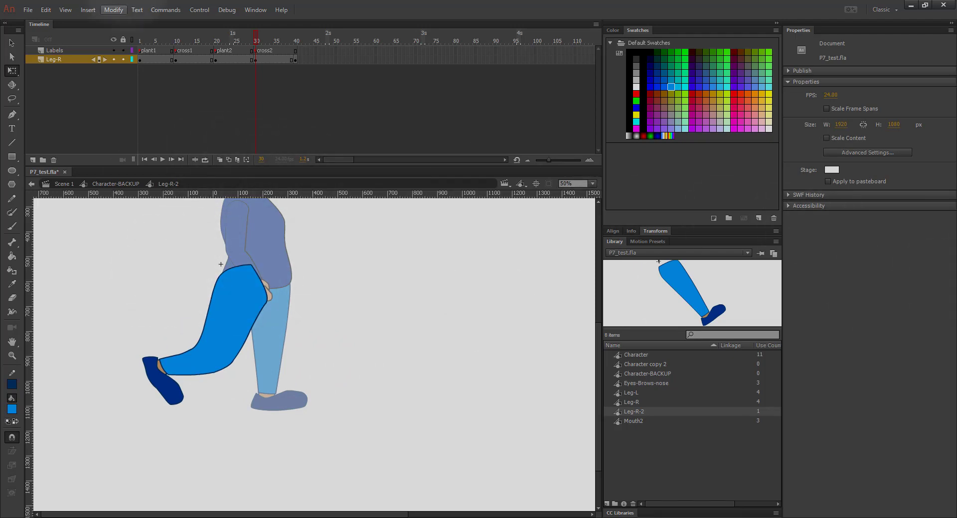
Scrub past frame 30 and compare the bent leg and foot pose with the browser's walk-cycle reference.
{"action": "mouse_move", "coordinate": [258, 41]}
{"action": "left_mouse_down"}
{"action": "mouse_move", "coordinate": [100, 45]}
{"action": "mouse_move", "coordinate": [260, 42]}
{"action": "left_mouse_up"}
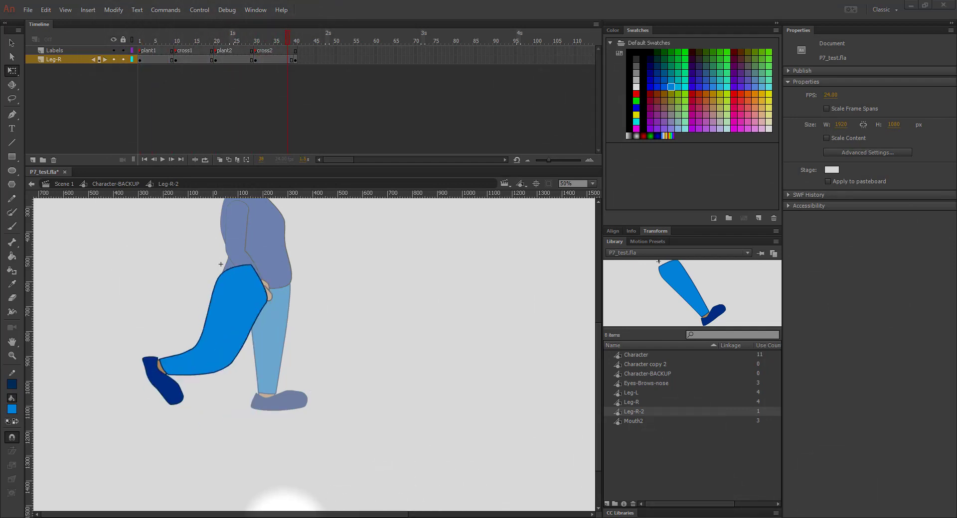
{"action": "left_click", "coordinate": [285, 517]}
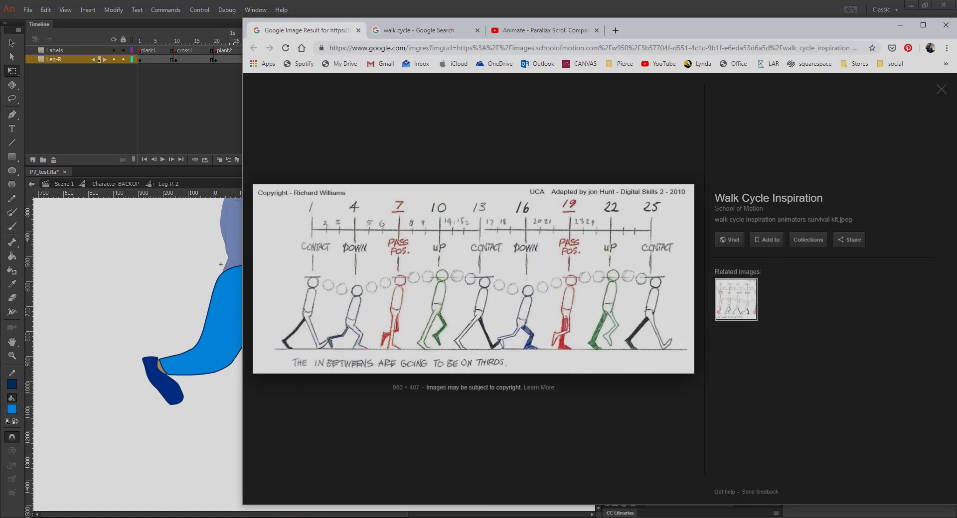
{"action": "left_click", "coordinate": [113, 260]}
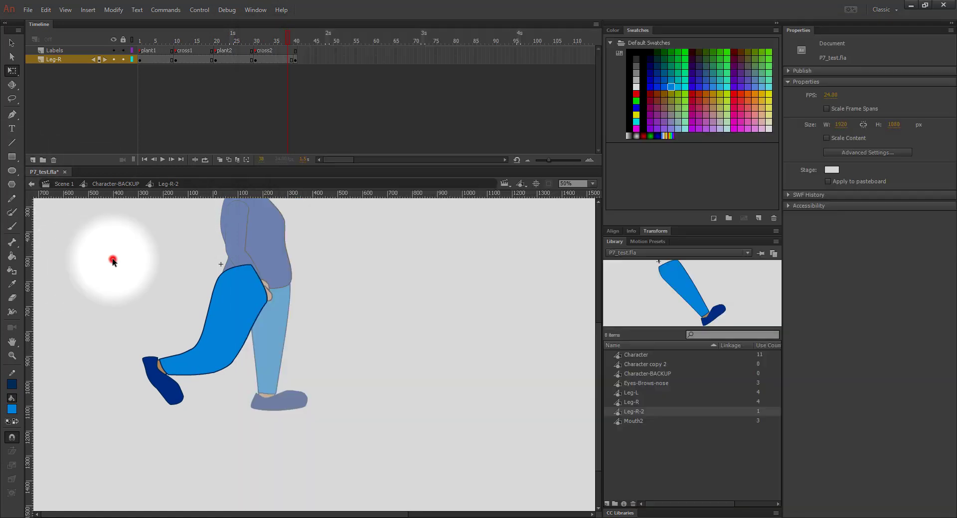
{"action": "left_click", "coordinate": [243, 317]}
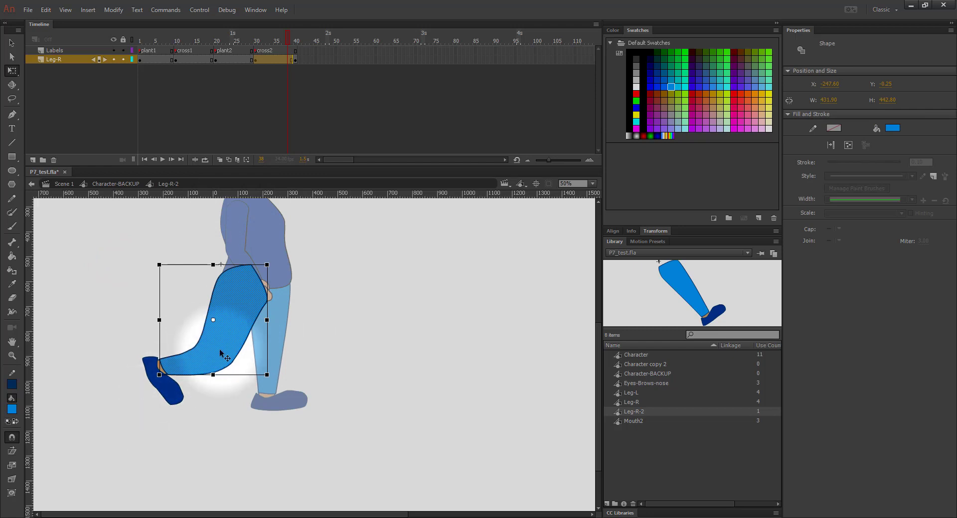
{"action": "left_click", "coordinate": [254, 60]}
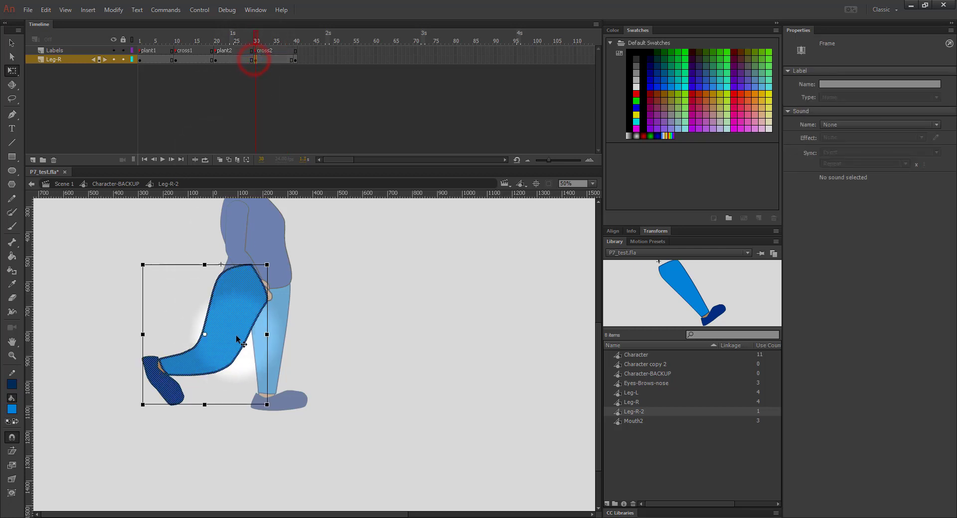
{"action": "left_click", "coordinate": [150, 455]}
{"action": "left_click", "coordinate": [170, 388]}
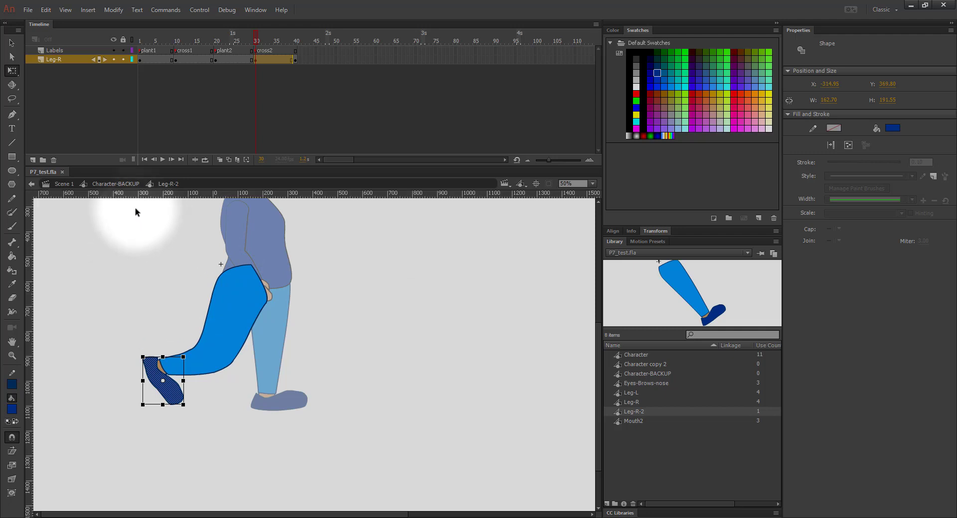
Leave the leg symbol, compare the character copies in the library, and rename the animated Character-BACKUP symbol as Character2.
{"action": "left_click", "coordinate": [115, 185]}
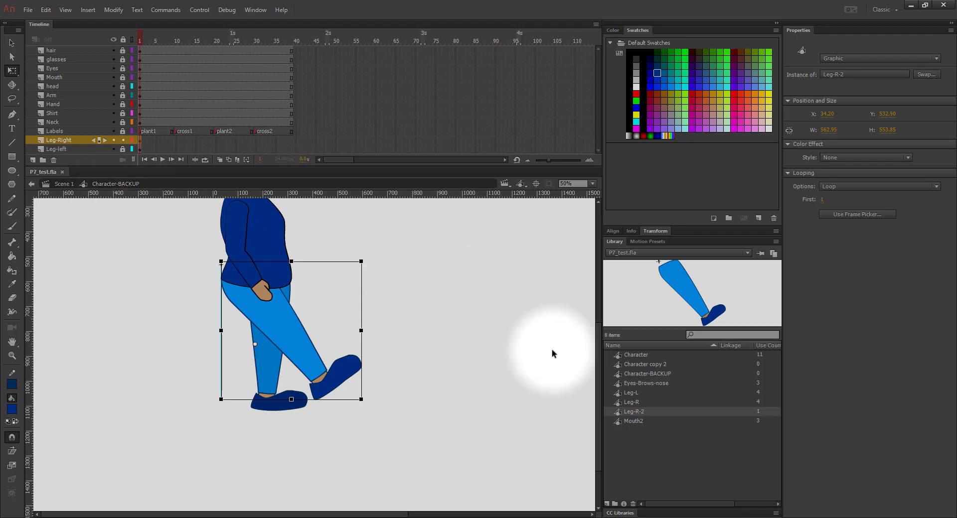
{"action": "left_click", "coordinate": [617, 365]}
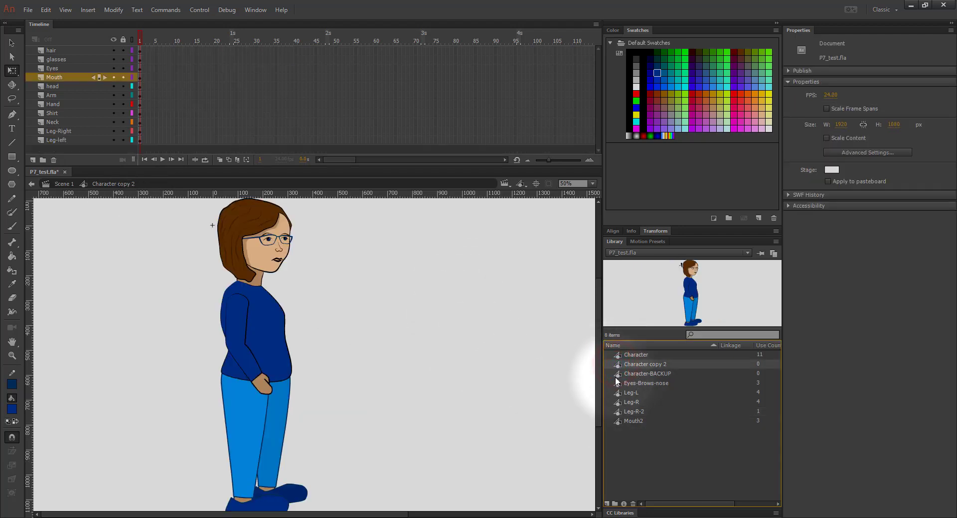
{"action": "left_click", "coordinate": [617, 374]}
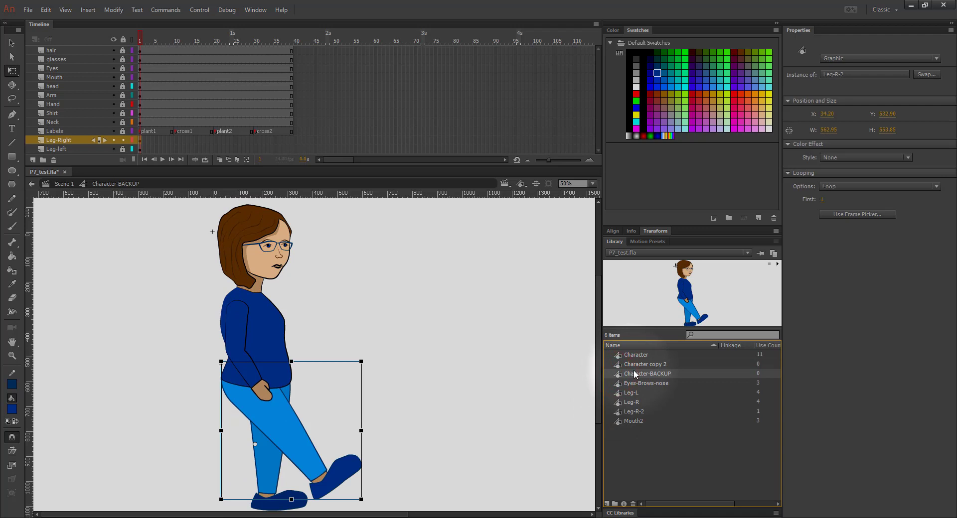
{"action": "right_click", "coordinate": [634, 374]}
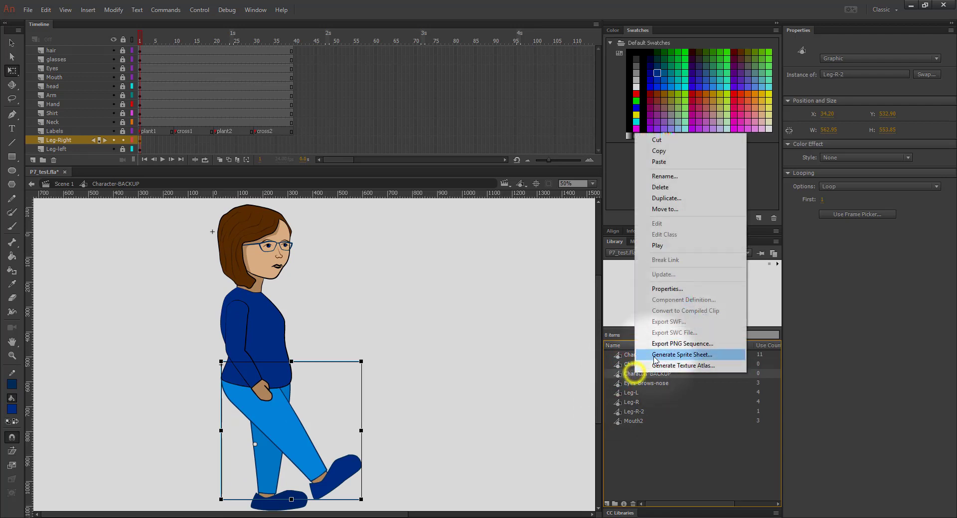
{"action": "left_click", "coordinate": [666, 176]}
{"action": "left_click", "coordinate": [681, 373]}
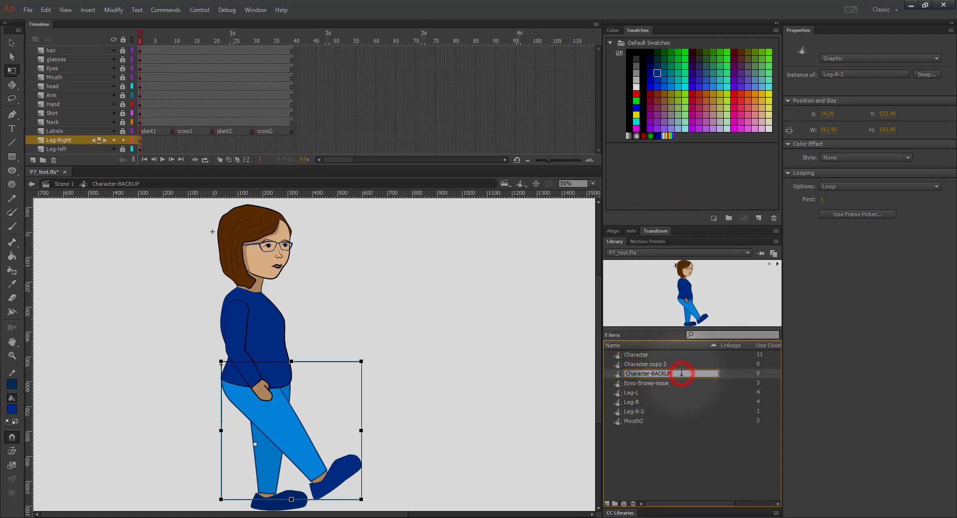
{"action": "key", "text": "BackSpace"}
{"action": "key", "text": "BackSpace"}
{"action": "key", "text": "BackSpace"}
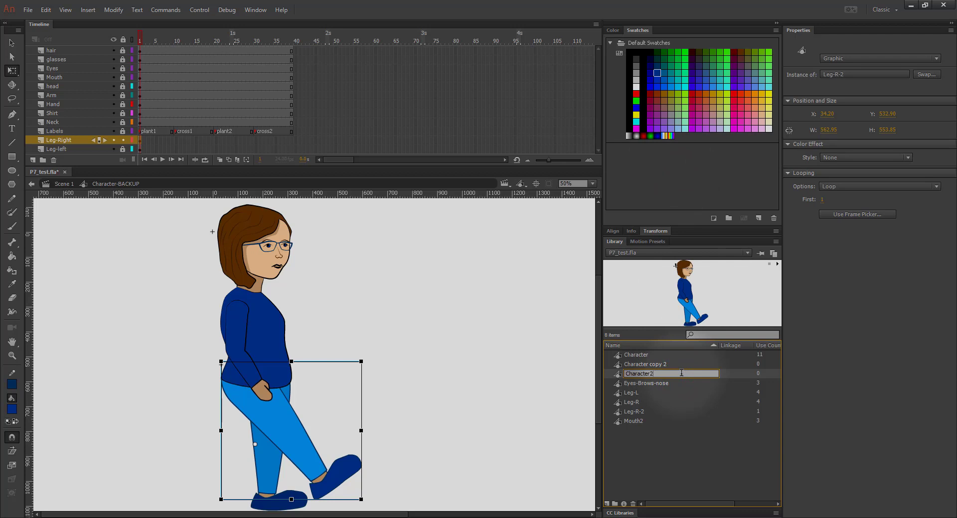
{"action": "type", "text": "2"}
{"action": "key", "text": "Return"}
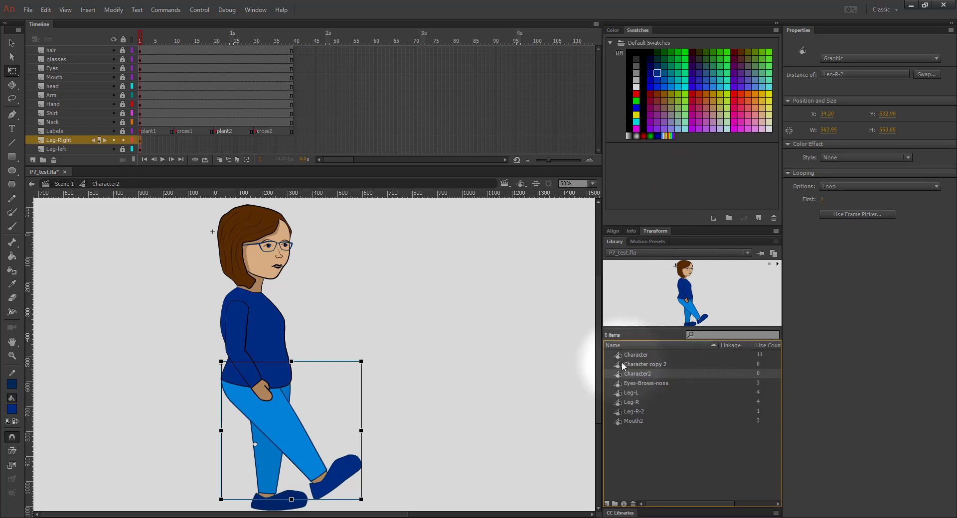
Rename the unanimated library symbol Character copy 2 as Character-BACKUP.
{"action": "left_click", "coordinate": [618, 366]}
{"action": "double_click", "coordinate": [618, 367]}
{"action": "right_click", "coordinate": [618, 366]}
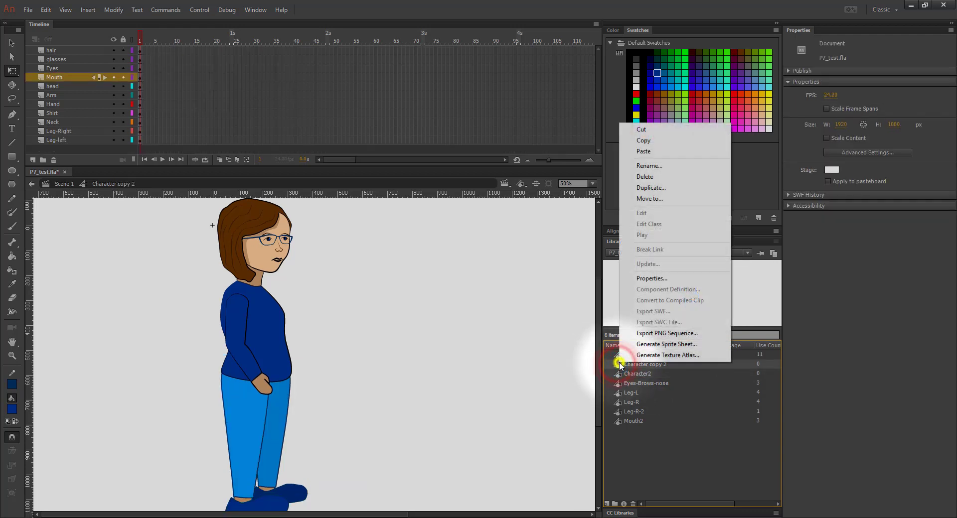
{"action": "left_click", "coordinate": [647, 166]}
{"action": "left_click", "coordinate": [679, 365]}
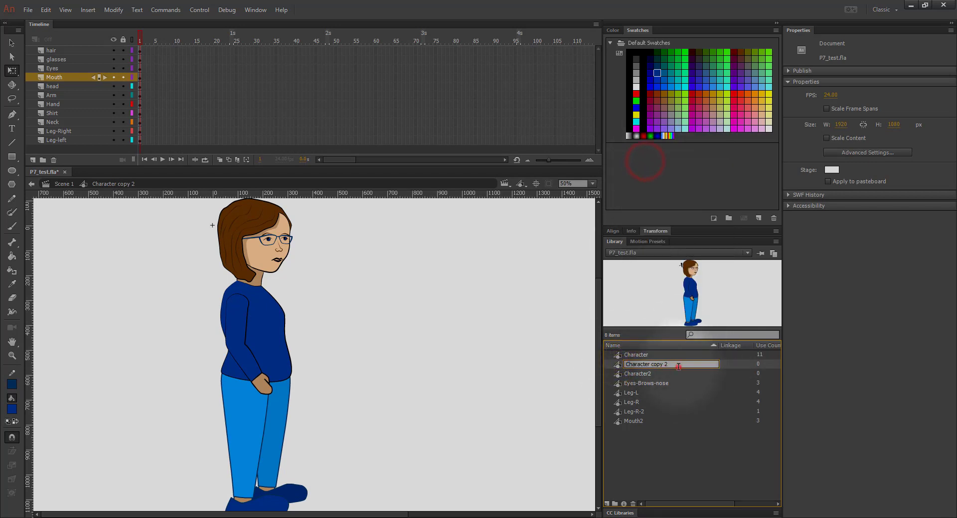
{"action": "key", "text": "BackSpace"}
{"action": "key", "text": "BackSpace"}
{"action": "key", "text": "BackSpace"}
{"action": "key", "text": "BackSpace"}
{"action": "key", "text": "BackSpace"}
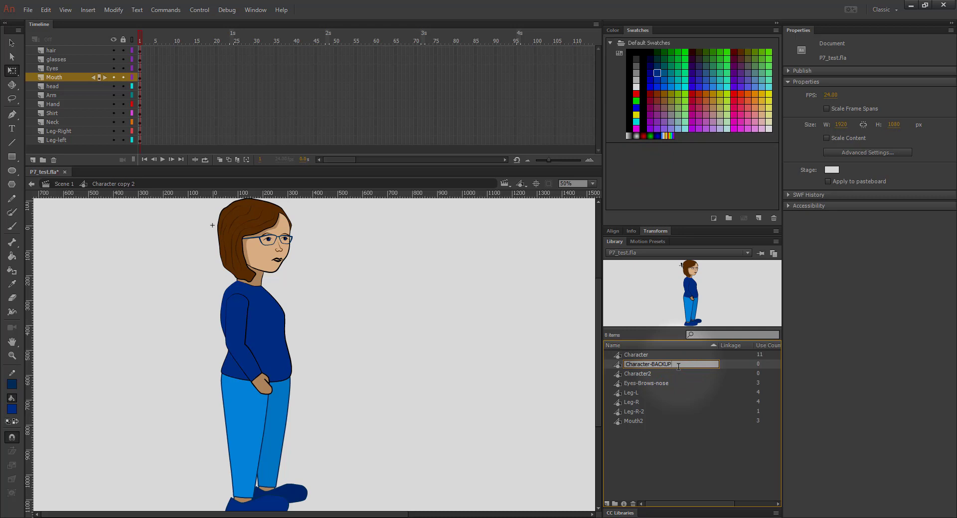
{"action": "type", "text": "-BACKUP"}
{"action": "key", "text": "Return"}
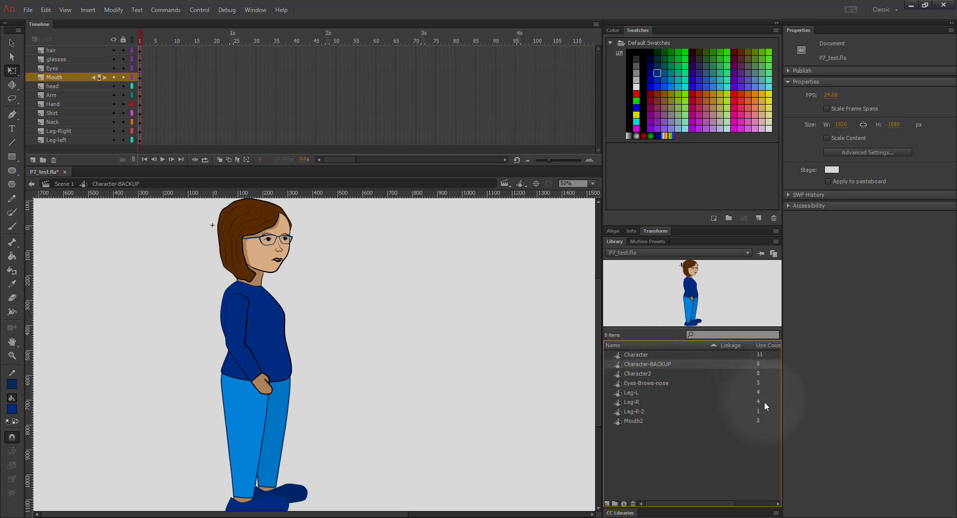
Open Character2, unlock its leg layers, and convert the Leg-left artwork to a graphic symbol named Leg-L-2.
{"action": "left_click", "coordinate": [618, 375]}
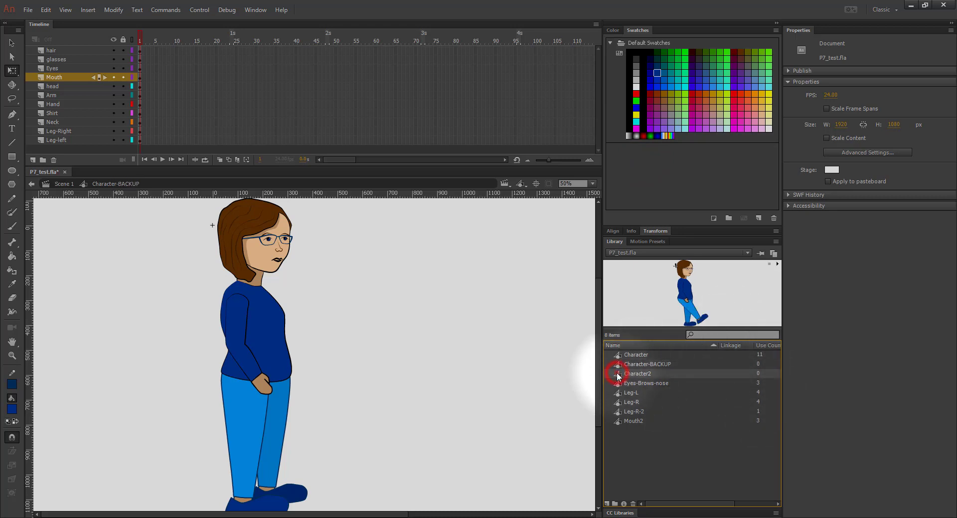
{"action": "double_click", "coordinate": [618, 375]}
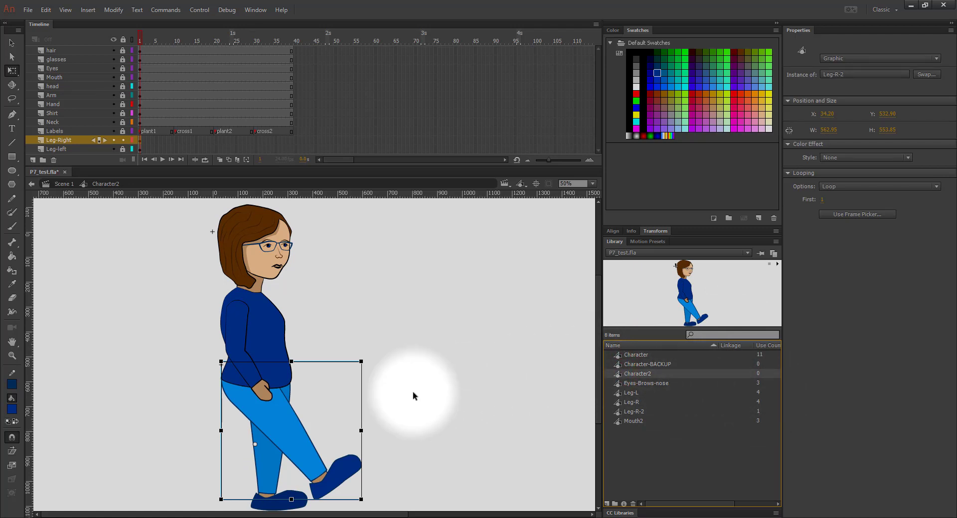
{"action": "left_click", "coordinate": [122, 141]}
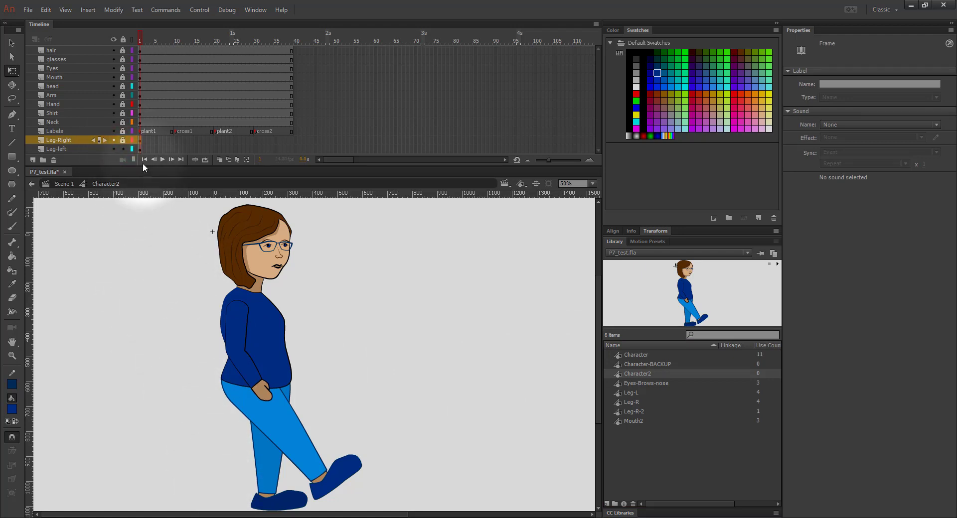
{"action": "left_click", "coordinate": [140, 149]}
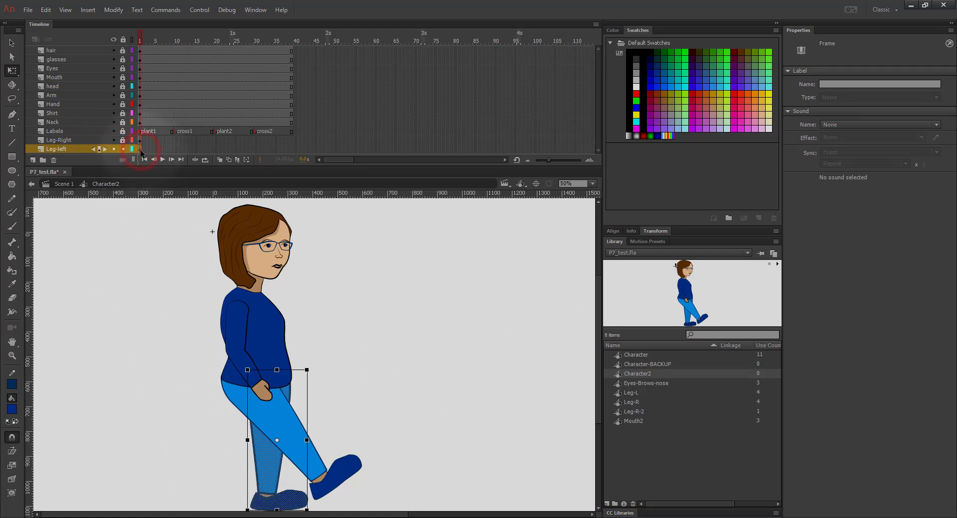
{"action": "right_click", "coordinate": [264, 454]}
{"action": "left_click", "coordinate": [291, 435]}
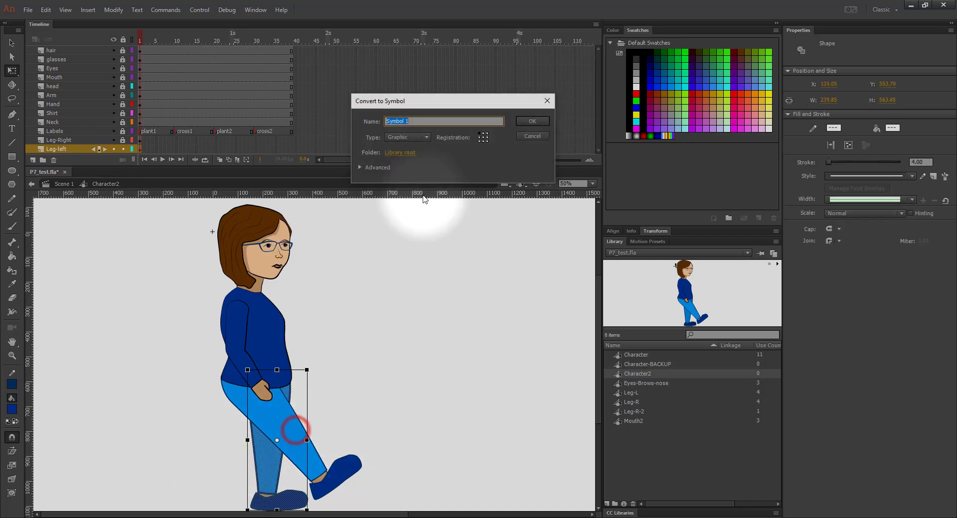
{"action": "type", "text": "Leg-L_2"}
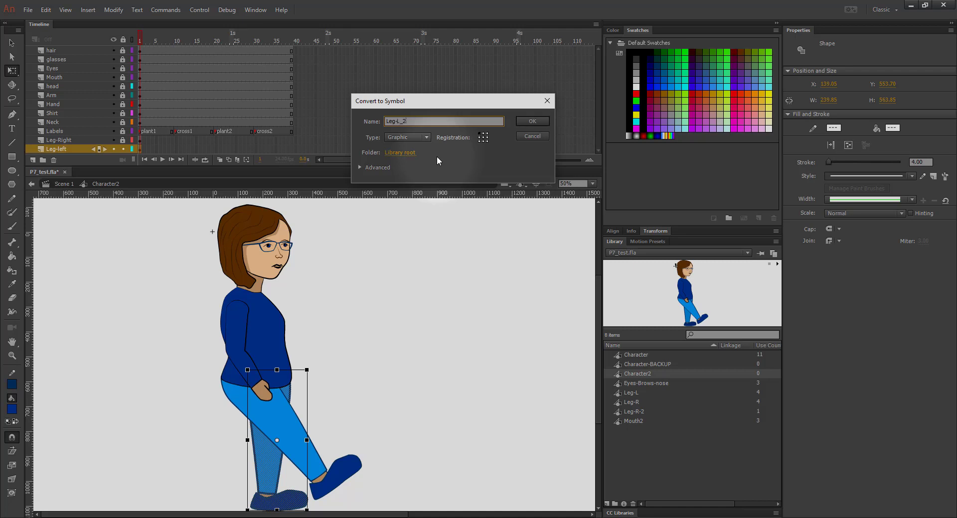
{"action": "key", "text": "BackSpace"}
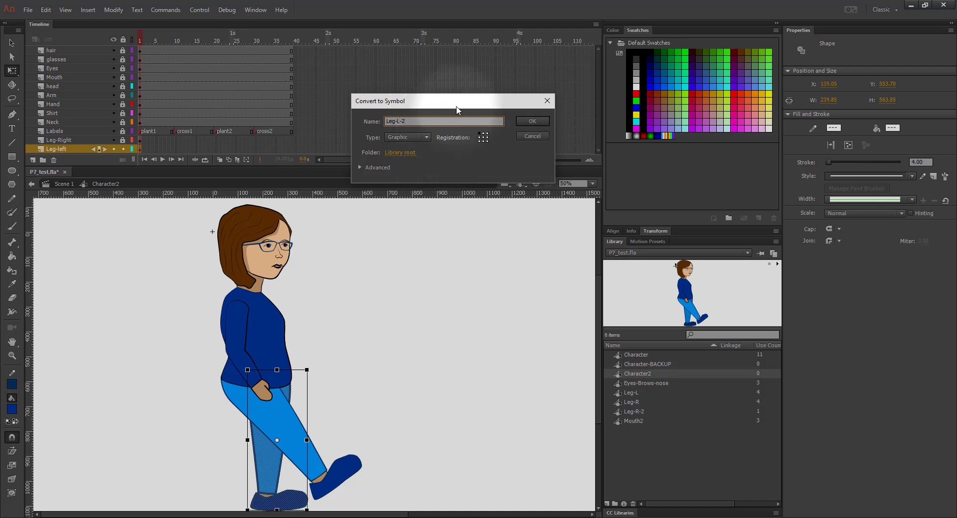
{"action": "left_click", "coordinate": [527, 121]}
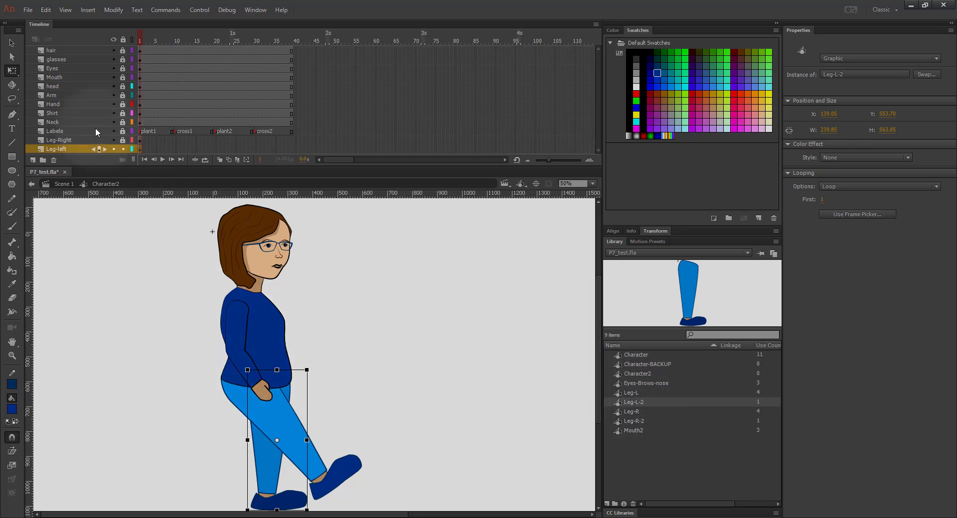
Open the Leg-L-2 symbol on the stage for in-place editing.
{"action": "key", "text": "v"}
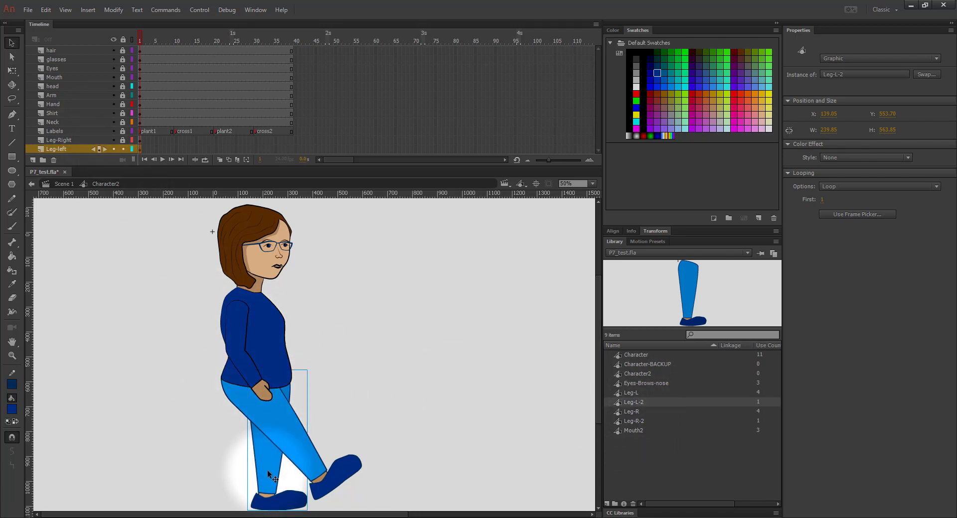
{"action": "double_click", "coordinate": [265, 465]}
{"action": "scroll", "coordinate": [268, 301], "scroll_direction": "down", "scroll_amount": 4}
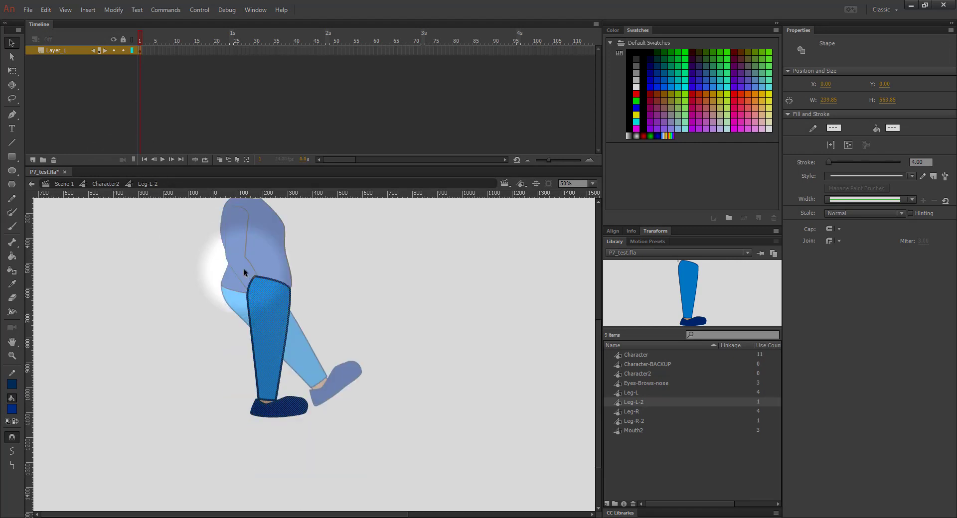
{"action": "scroll", "coordinate": [243, 268], "scroll_direction": "up", "scroll_amount": 4}
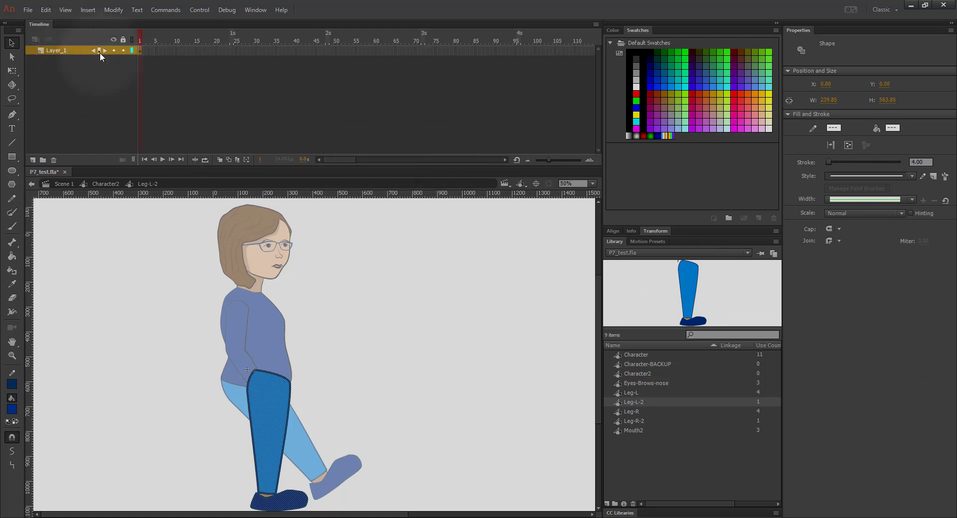
Rename the leg artwork layer as Leg-L and add a new layer above it named Labels.
{"action": "double_click", "coordinate": [61, 49]}
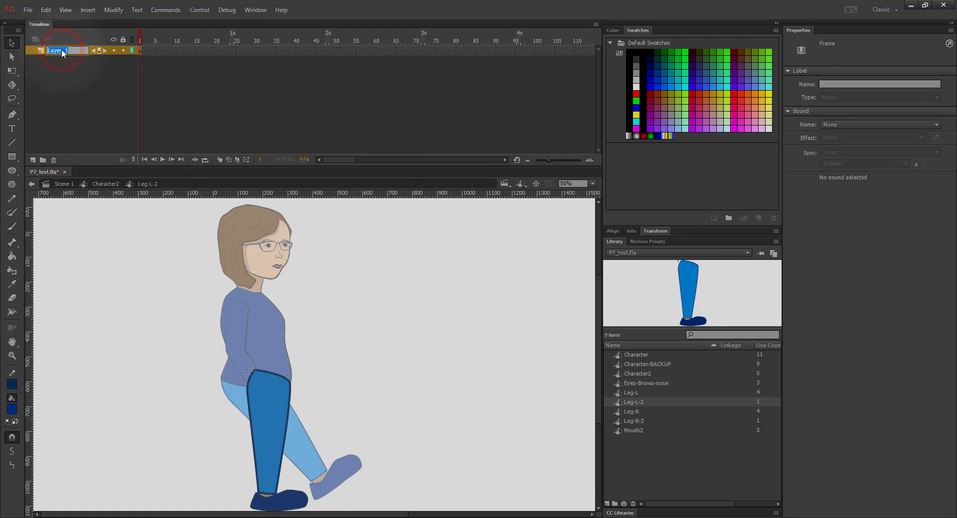
{"action": "type", "text": "Leg-L"}
{"action": "left_click", "coordinate": [32, 160]}
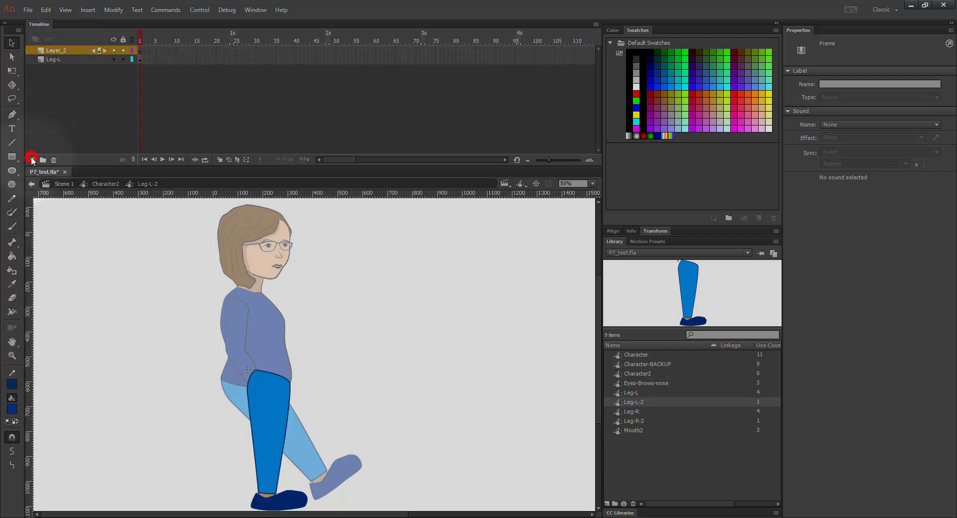
{"action": "double_click", "coordinate": [53, 50]}
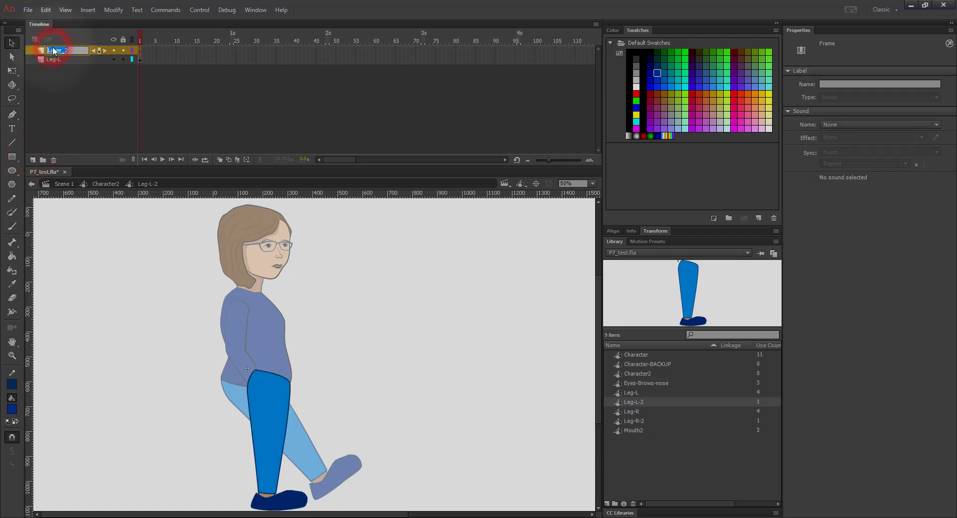
{"action": "type", "text": "Le"}
{"action": "type", "text": "bels"}
{"action": "key", "text": "Return"}
Insert blank keyframes at frames 10, 20 and 30 of the Labels layer and extend it to frame 40.
{"action": "left_click", "coordinate": [177, 49]}
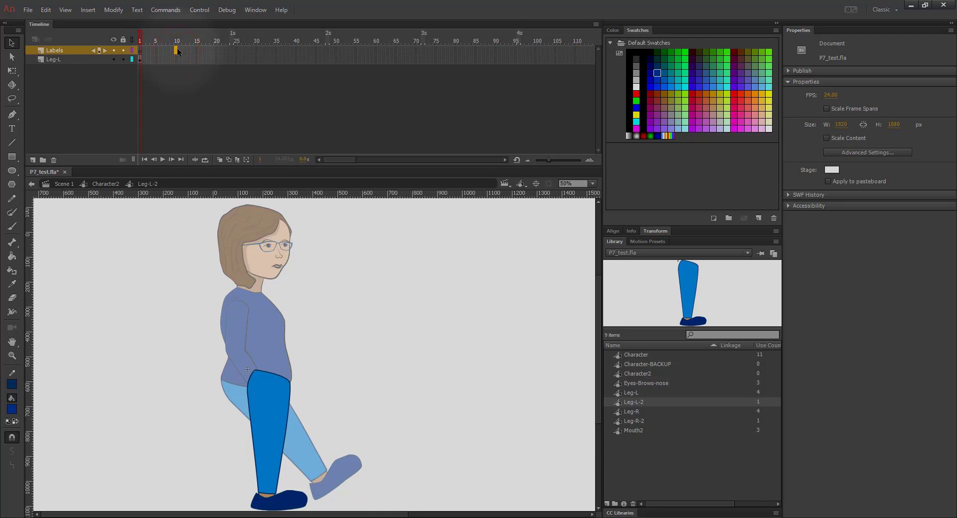
{"action": "left_click", "coordinate": [217, 48]}
{"action": "key", "text": "F7"}
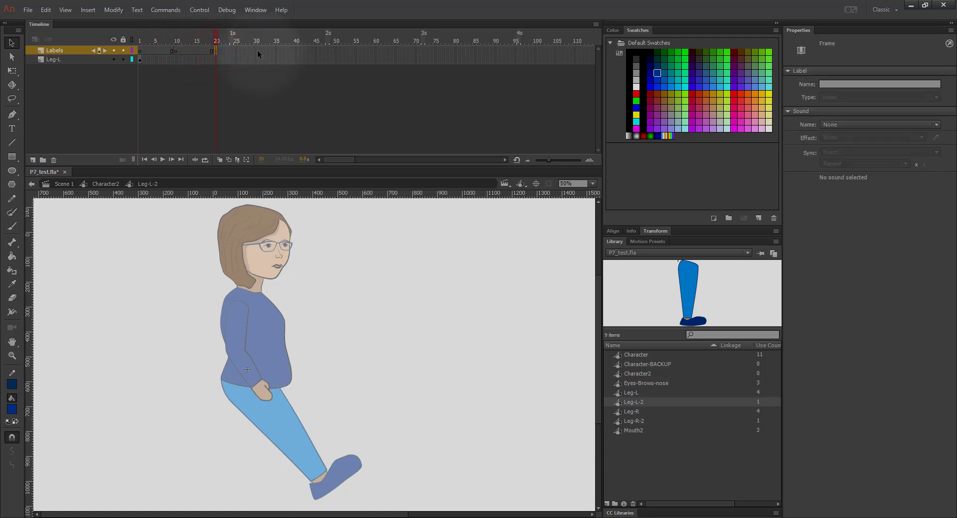
{"action": "left_click", "coordinate": [257, 50]}
{"action": "key", "text": "F7"}
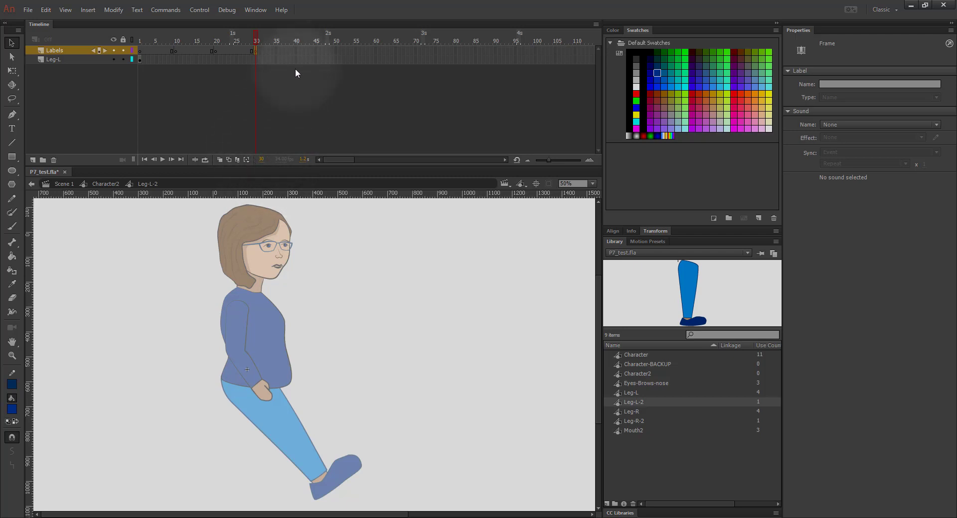
{"action": "left_click", "coordinate": [292, 50]}
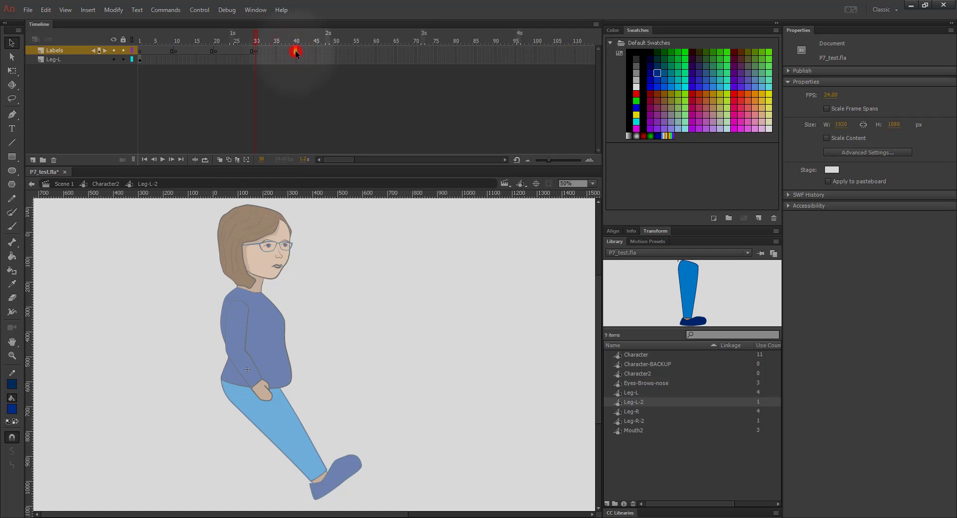
{"action": "left_click", "coordinate": [257, 38]}
{"action": "key", "text": "F5"}
Label frame 1 of the Labels layer plant1.
{"action": "left_click", "coordinate": [256, 51]}
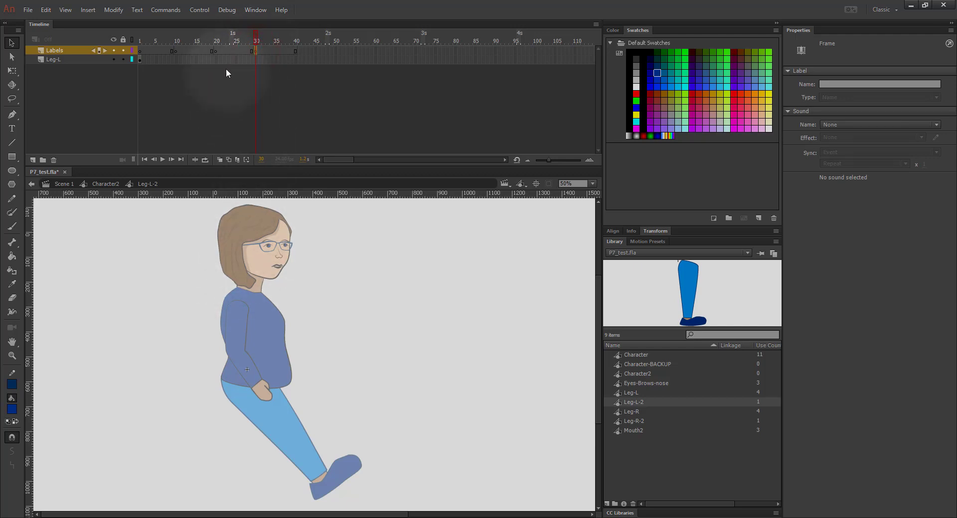
{"action": "left_click", "coordinate": [216, 50]}
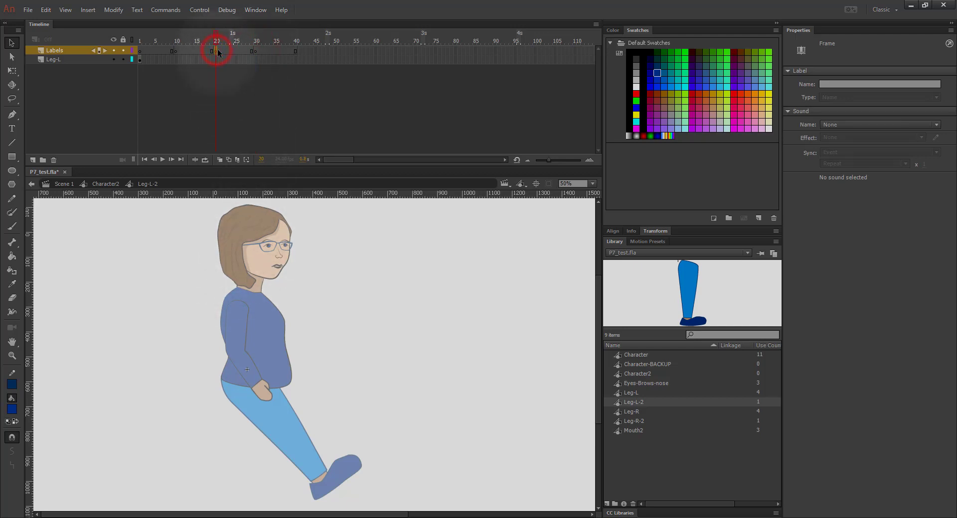
{"action": "left_click", "coordinate": [176, 51]}
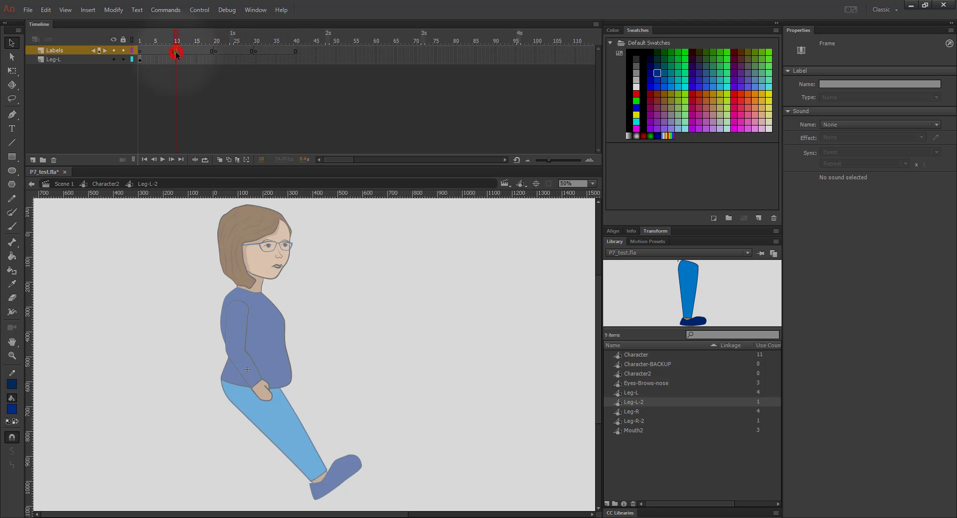
{"action": "left_click", "coordinate": [140, 50]}
{"action": "left_click", "coordinate": [835, 83]}
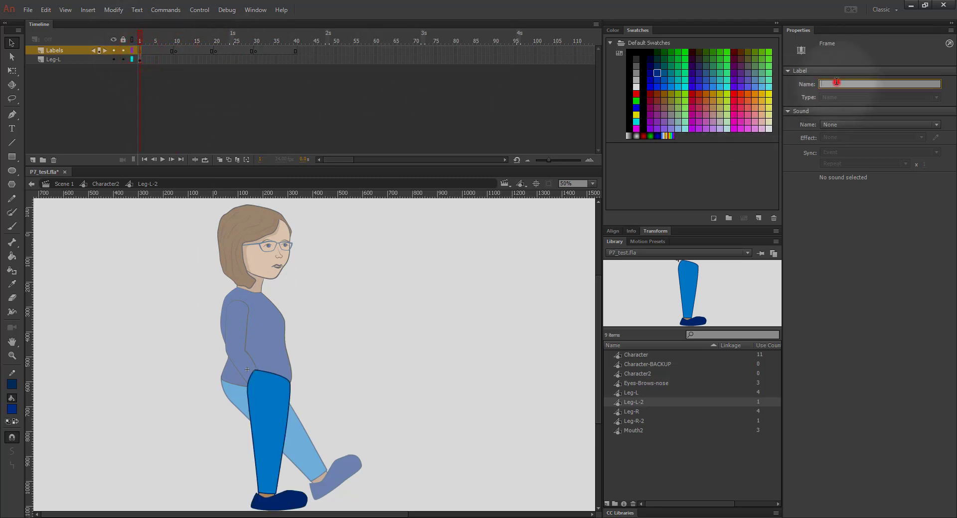
{"action": "type", "text": "cross"}
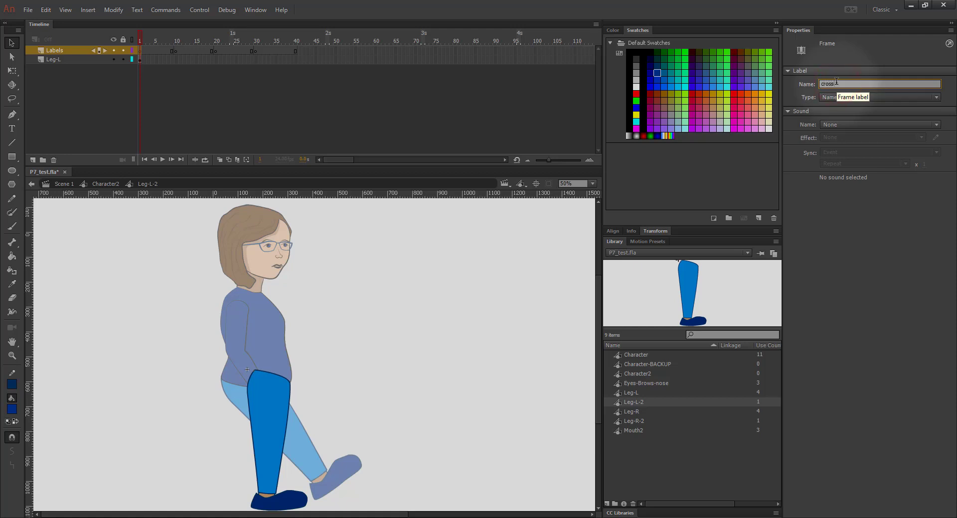
{"action": "key", "text": "BackSpace"}
{"action": "key", "text": "BackSpace"}
{"action": "key", "text": "BackSpace"}
{"action": "type", "text": "pla"}
{"action": "key", "text": "Return"}
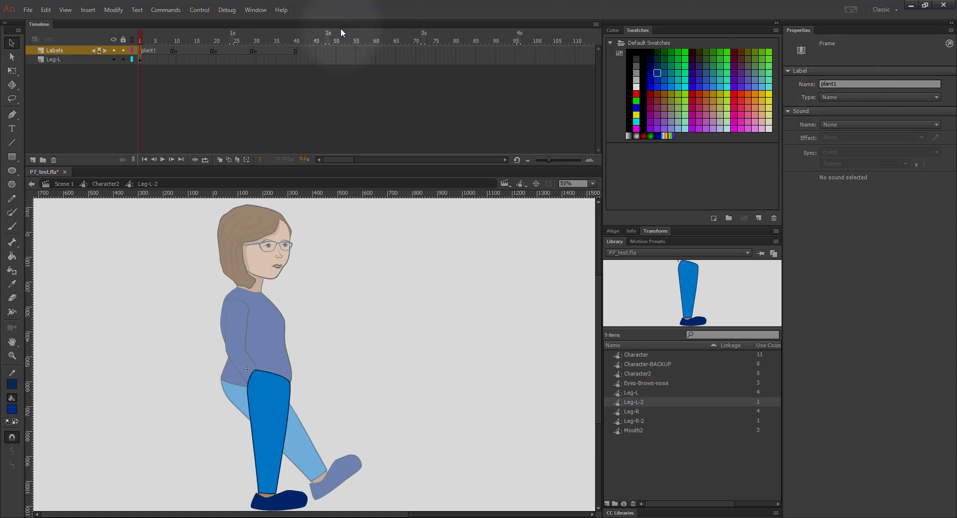
Label the keyframe at frame 10 of the Labels layer cross1.
{"action": "left_click", "coordinate": [176, 51]}
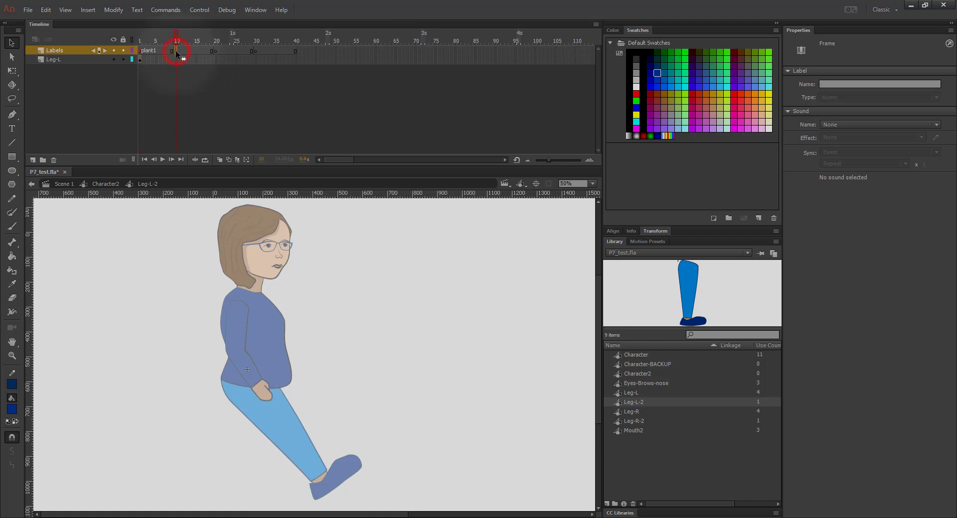
{"action": "left_click", "coordinate": [837, 82]}
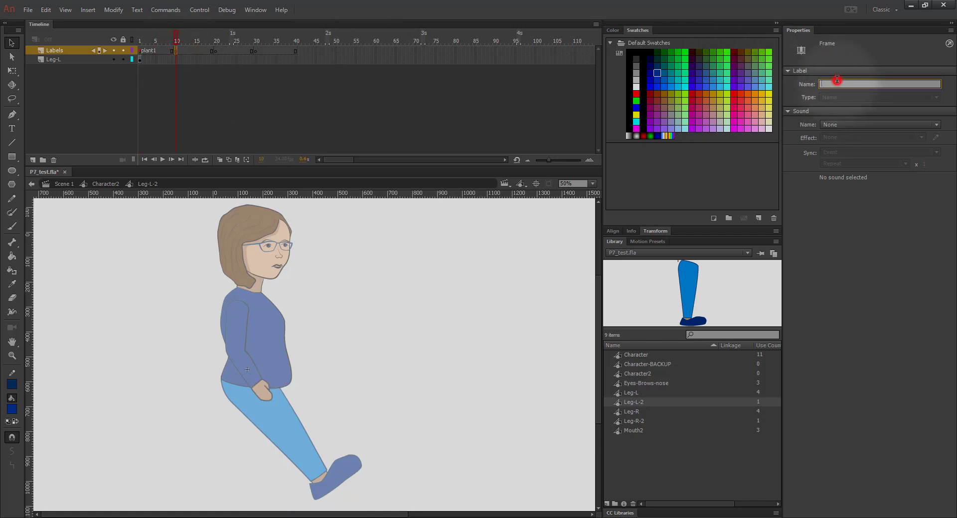
{"action": "type", "text": "cro"}
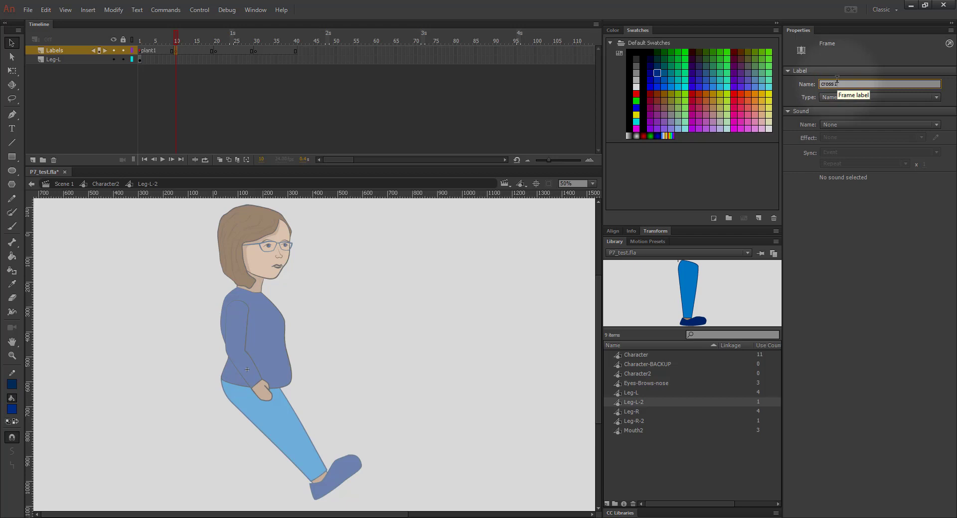
{"action": "type", "text": "ss1"}
{"action": "key", "text": "Return"}
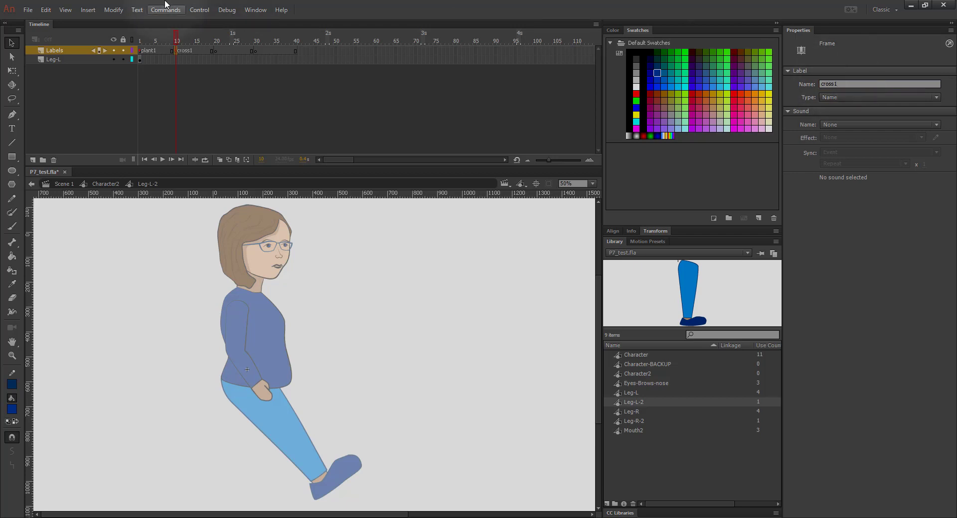
Label the keyframe at frame 20 of the Labels layer plant2.
{"action": "left_click", "coordinate": [213, 50]}
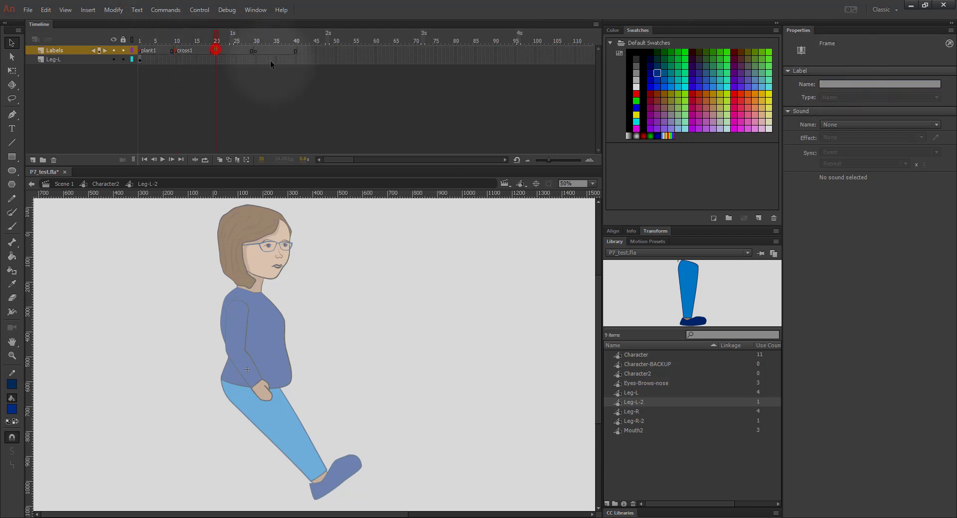
{"action": "left_click", "coordinate": [840, 83]}
{"action": "type", "text": "plant2"}
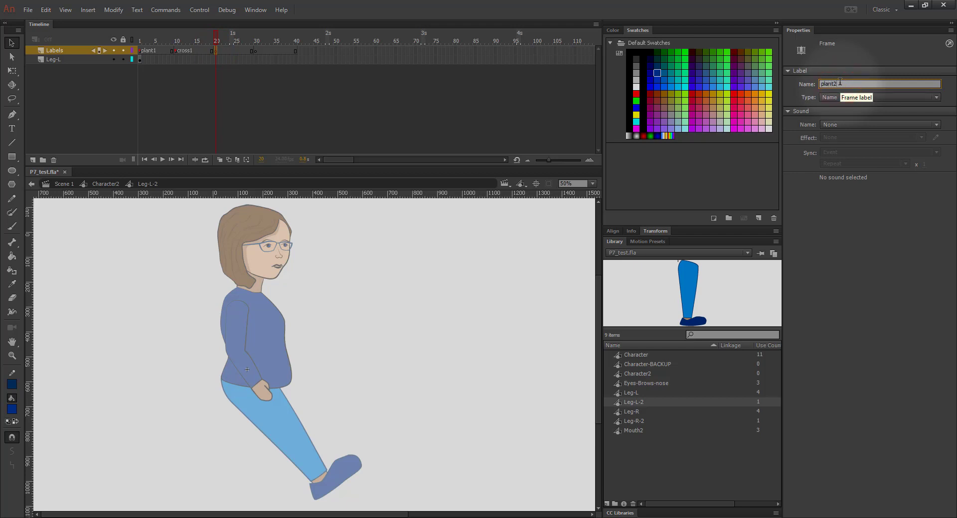
{"action": "key", "text": "Return"}
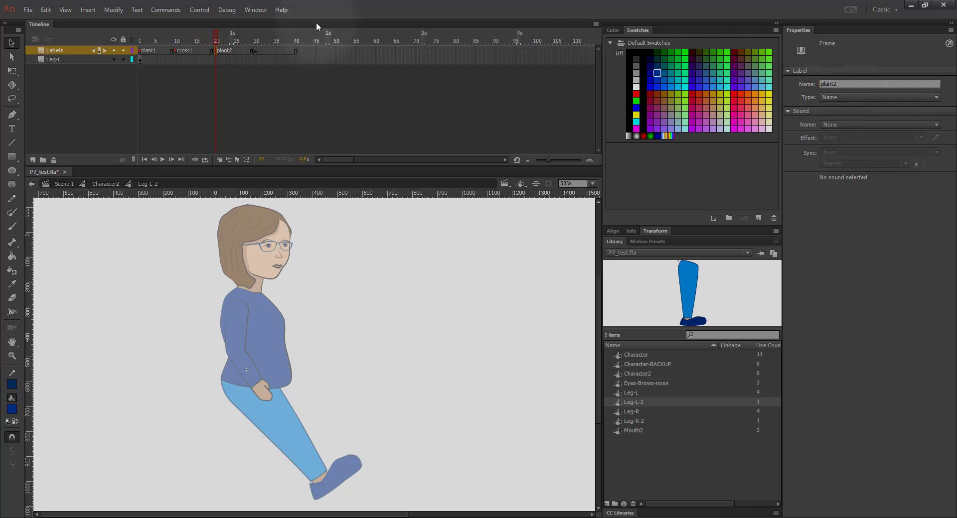
Label the keyframe at frame 30 of the Labels layer cross2 and return the playhead to frame 1.
{"action": "left_click", "coordinate": [256, 51]}
{"action": "left_click", "coordinate": [878, 85]}
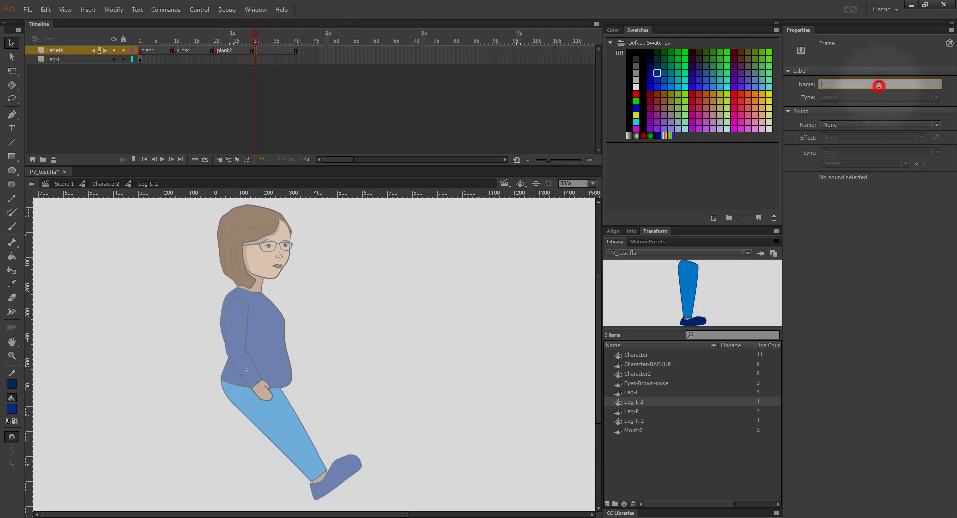
{"action": "type", "text": "cross2"}
{"action": "key", "text": "Return"}
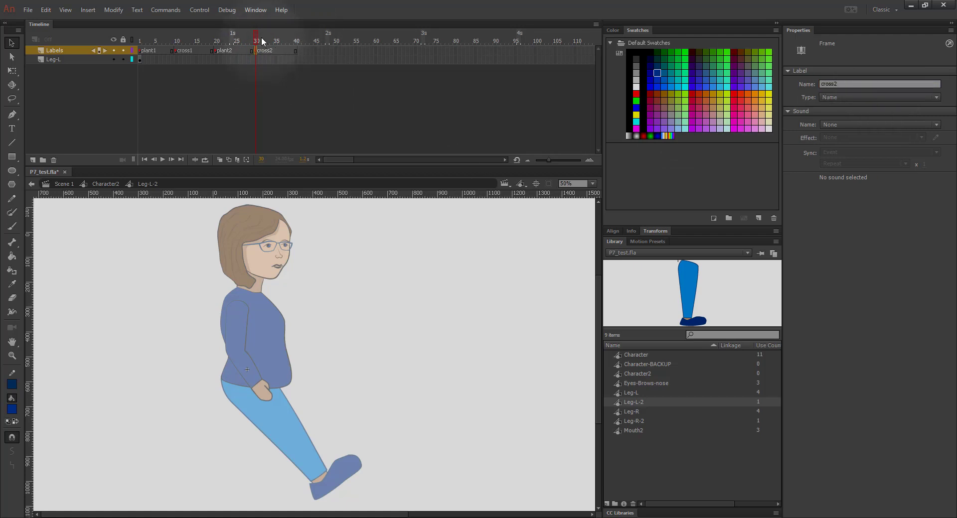
{"action": "left_click_drag", "start_coordinate": [256, 34], "coordinate": [121, 36]}
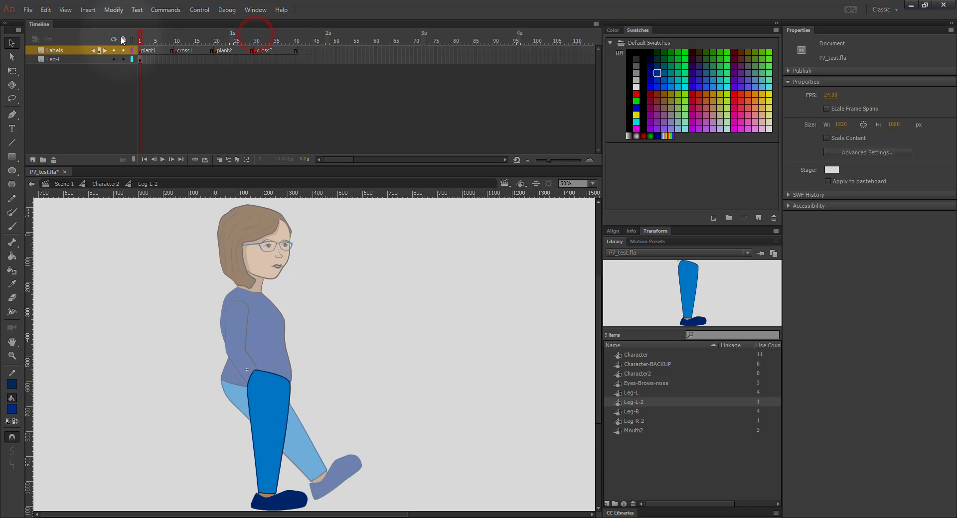
Insert keyframes holding the leg artwork at frames 10, 20, 30 and 40 of the Leg-L layer.
{"action": "left_click", "coordinate": [176, 60]}
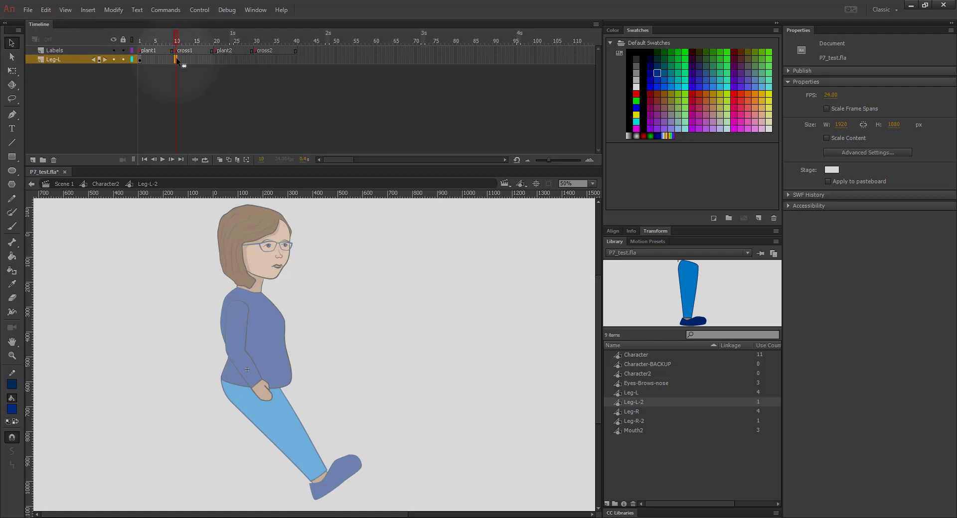
{"action": "left_click", "coordinate": [141, 59]}
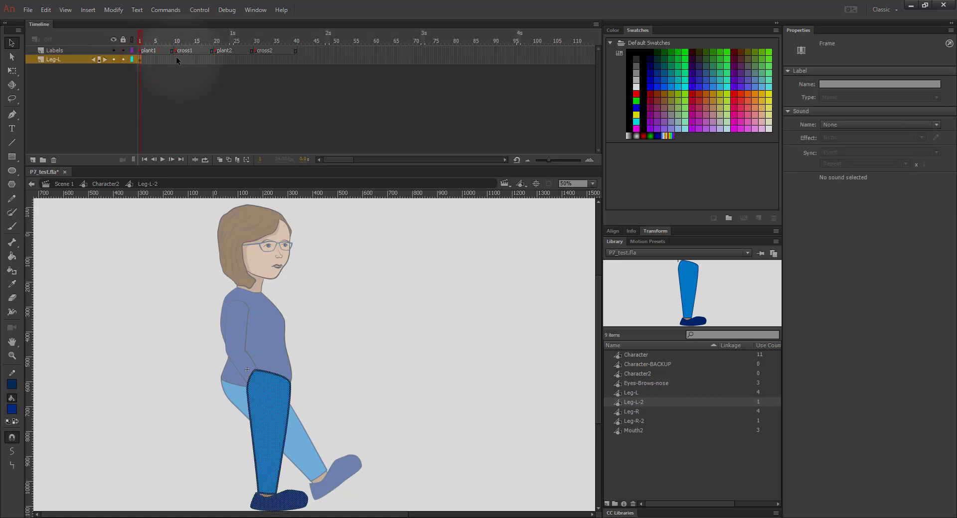
{"action": "left_click", "coordinate": [176, 59]}
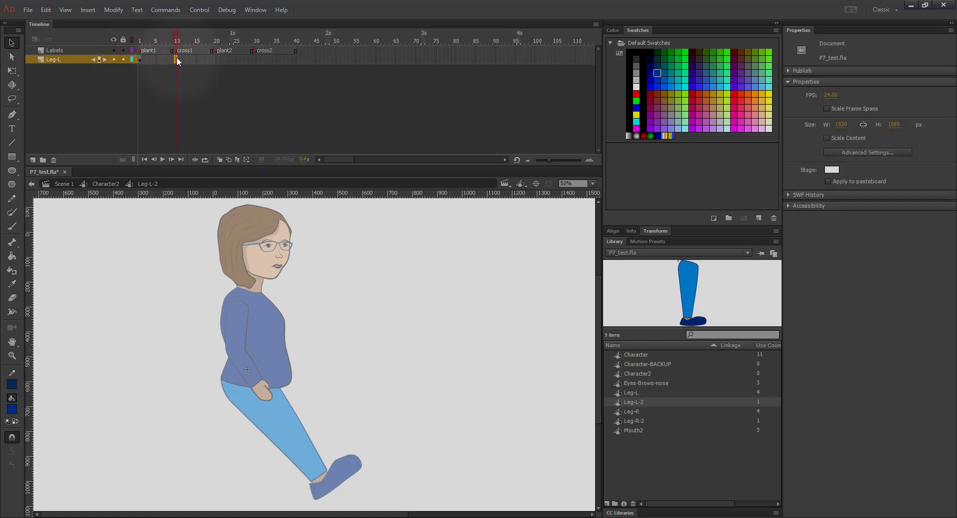
{"action": "key", "text": "F6"}
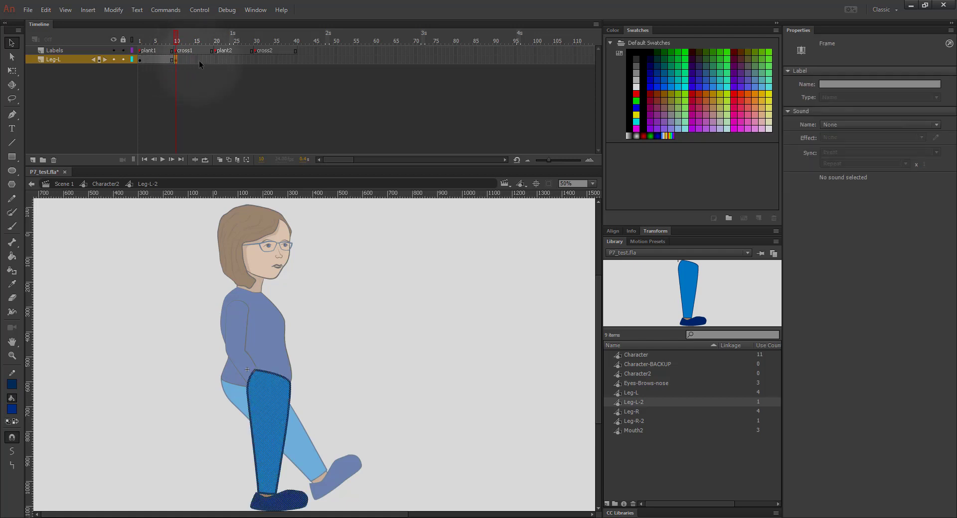
{"action": "left_click", "coordinate": [216, 60]}
{"action": "key", "text": "F6"}
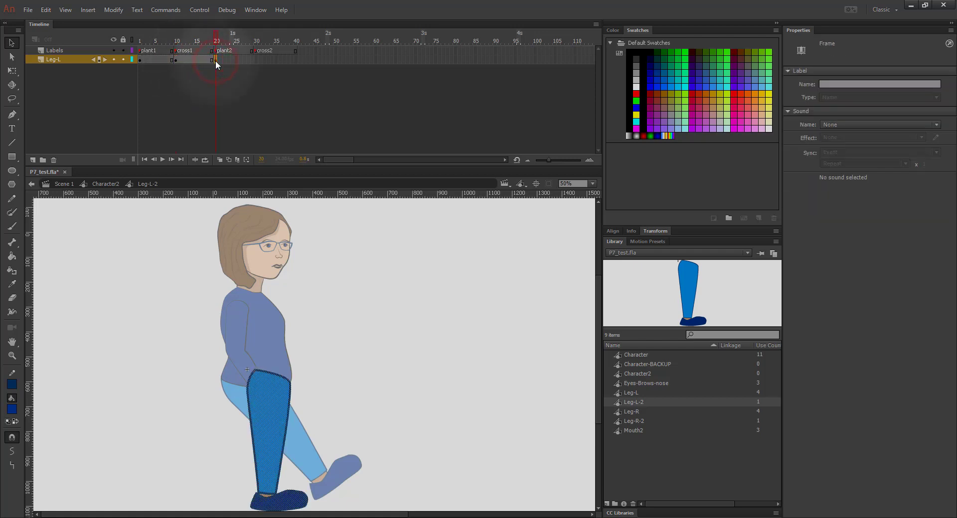
{"action": "left_click", "coordinate": [255, 59]}
{"action": "key", "text": "F6"}
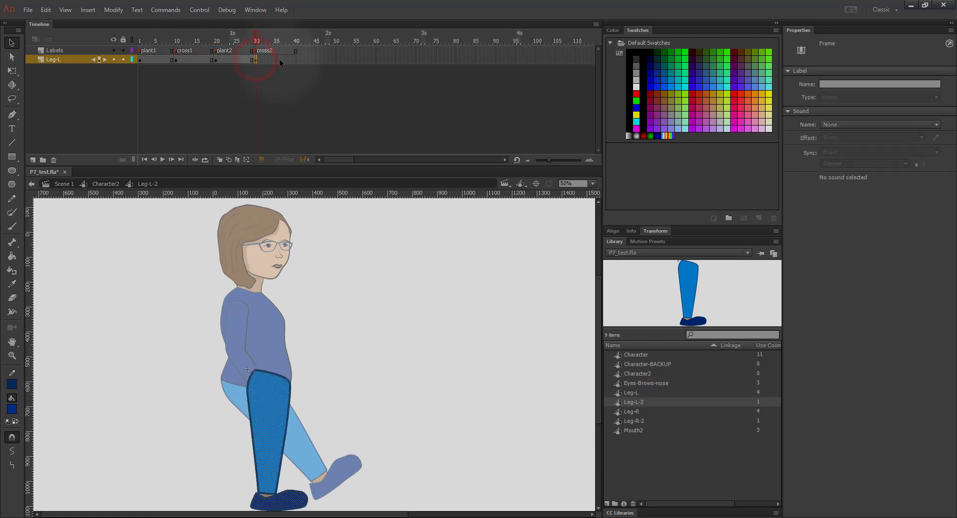
{"action": "left_click", "coordinate": [295, 61]}
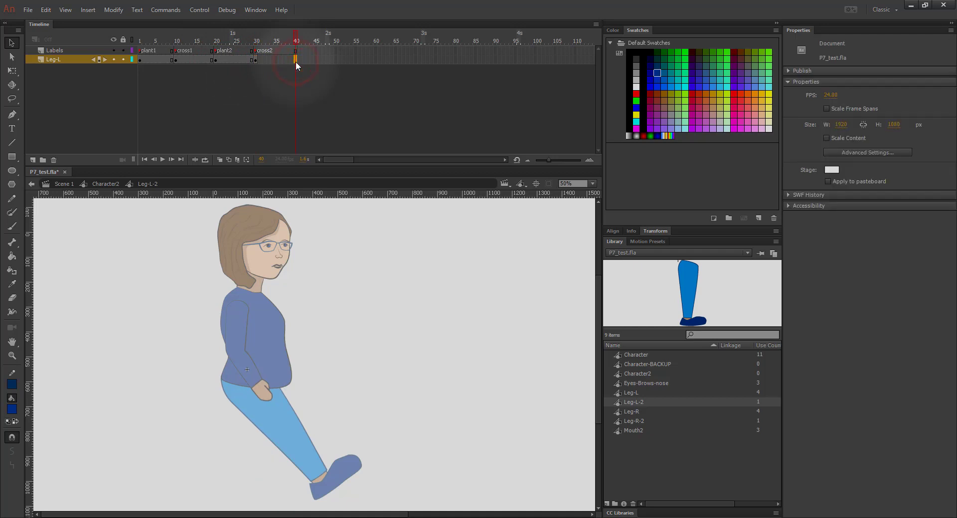
{"action": "key", "text": "F6"}
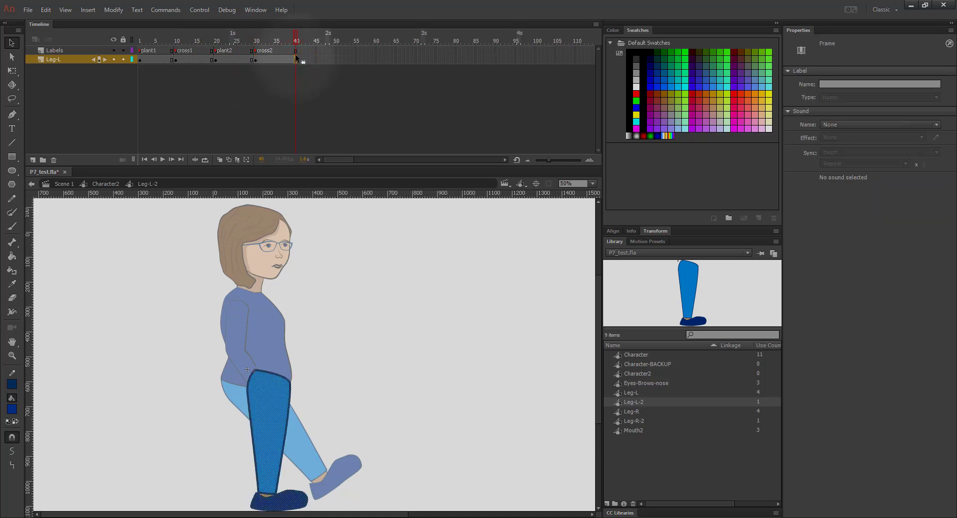
Switch to the browser to check the first contact pose in the walk cycle reference, and return to Leg-L's plant1 frame in Animate.
{"action": "left_click", "coordinate": [140, 57]}
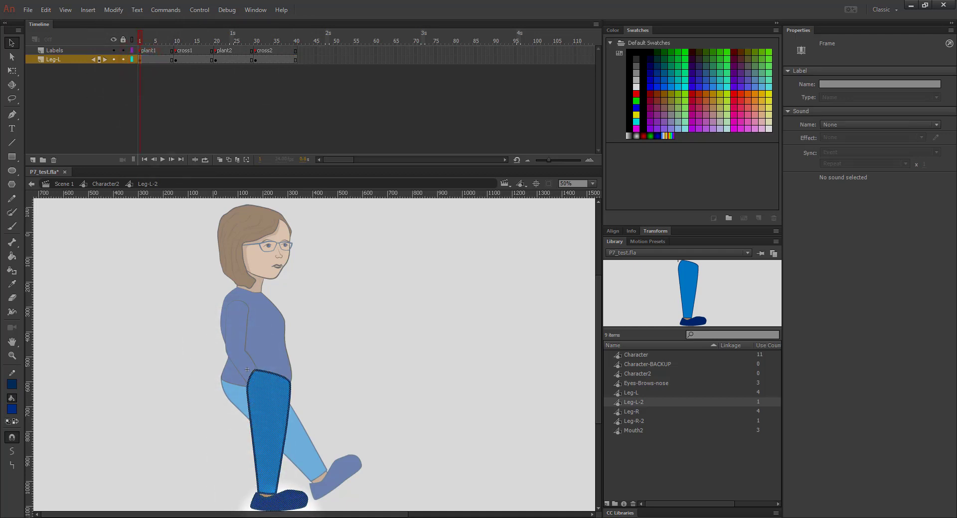
{"action": "left_click", "coordinate": [282, 517]}
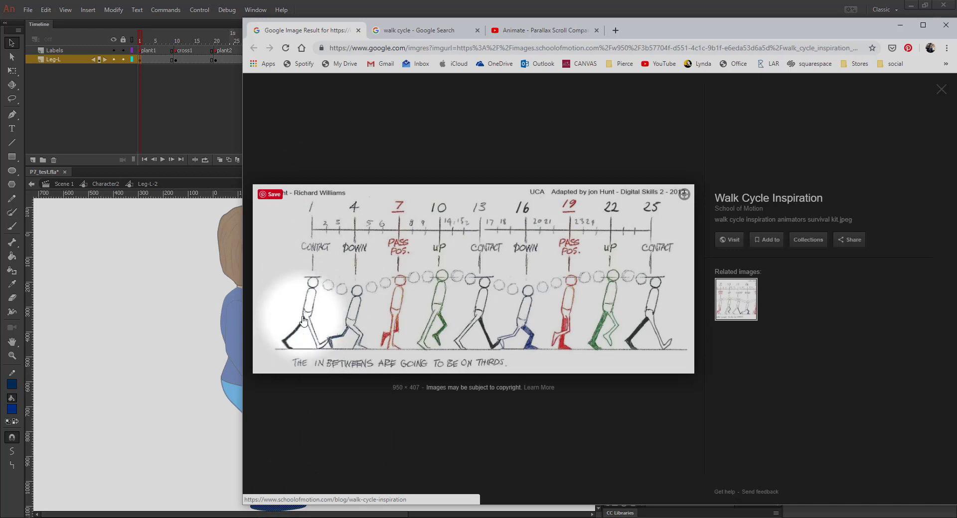
{"action": "left_click", "coordinate": [201, 412]}
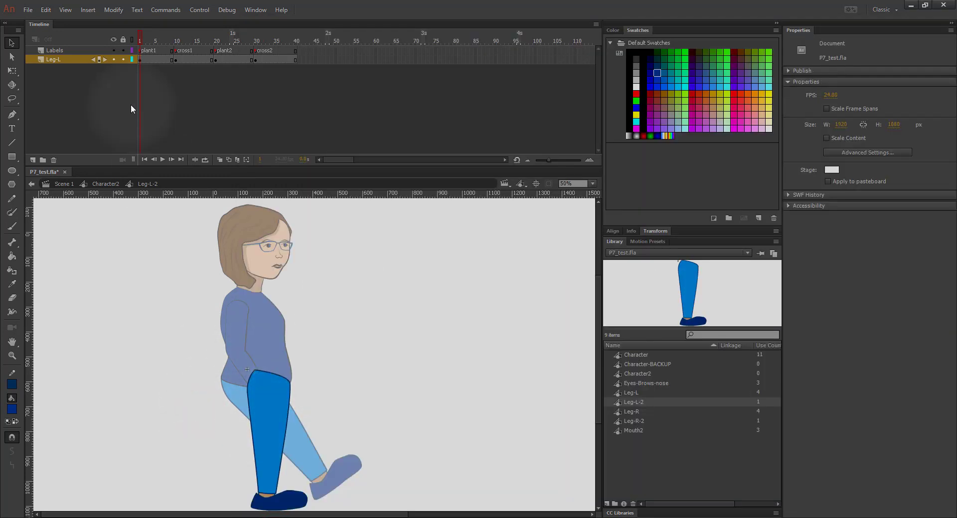
{"action": "left_click", "coordinate": [141, 60]}
{"action": "scroll", "coordinate": [171, 229], "scroll_direction": "down", "scroll_amount": 3}
{"action": "scroll", "coordinate": [171, 229], "scroll_direction": "up", "scroll_amount": 3}
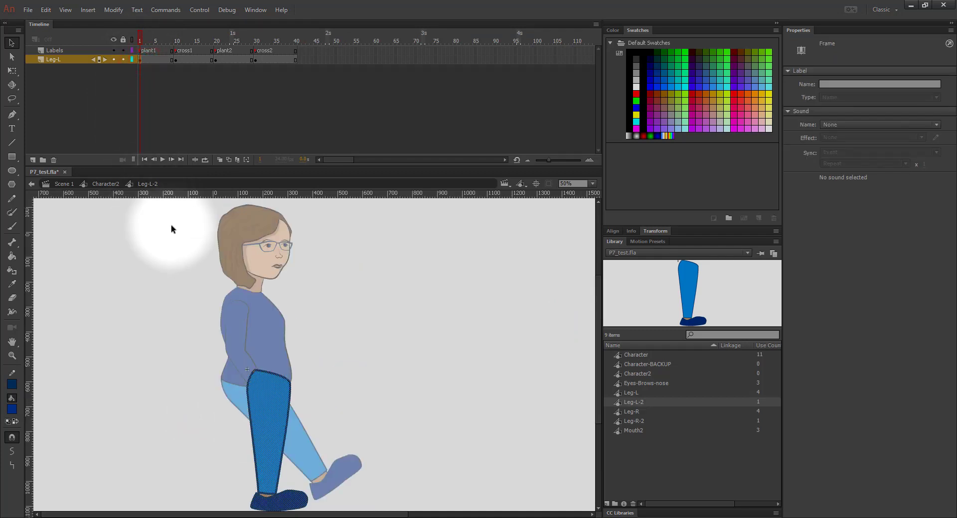
Rotate the plant1 leg clockwise so the foot trails behind the body, and move its upper end onto the hip.
{"action": "key", "text": "q"}
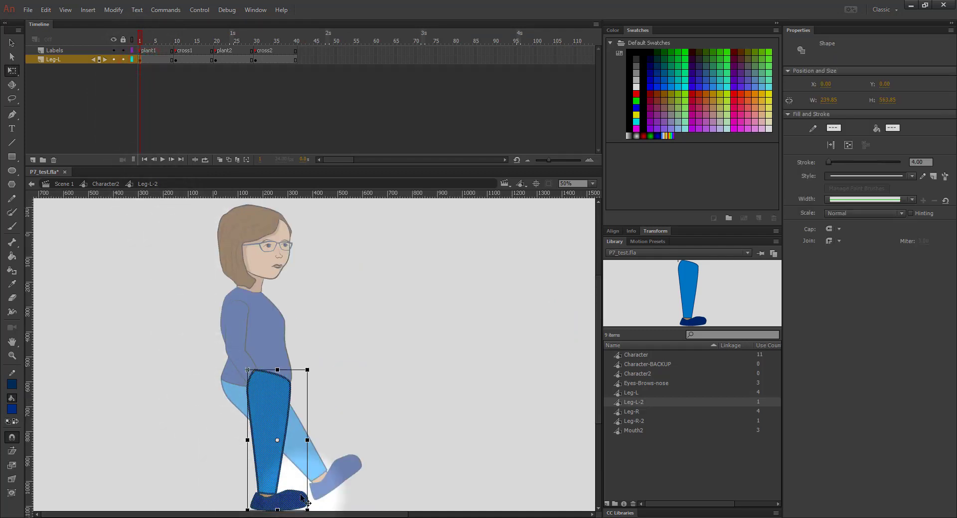
{"action": "scroll", "coordinate": [275, 437], "scroll_direction": "down", "scroll_amount": 3}
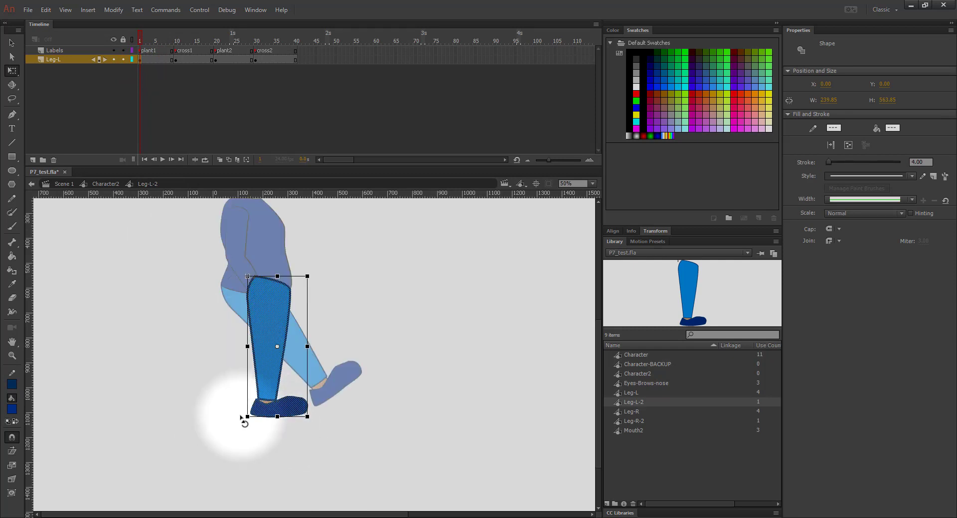
{"action": "left_click_drag", "start_coordinate": [243, 418], "coordinate": [204, 386]}
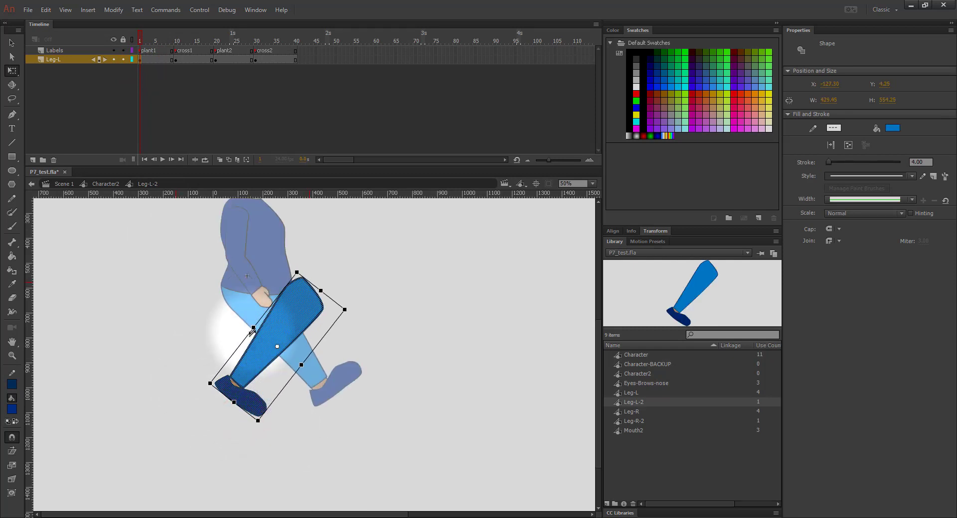
{"action": "left_click", "coordinate": [279, 338]}
{"action": "left_click_drag", "start_coordinate": [279, 338], "coordinate": [243, 320]}
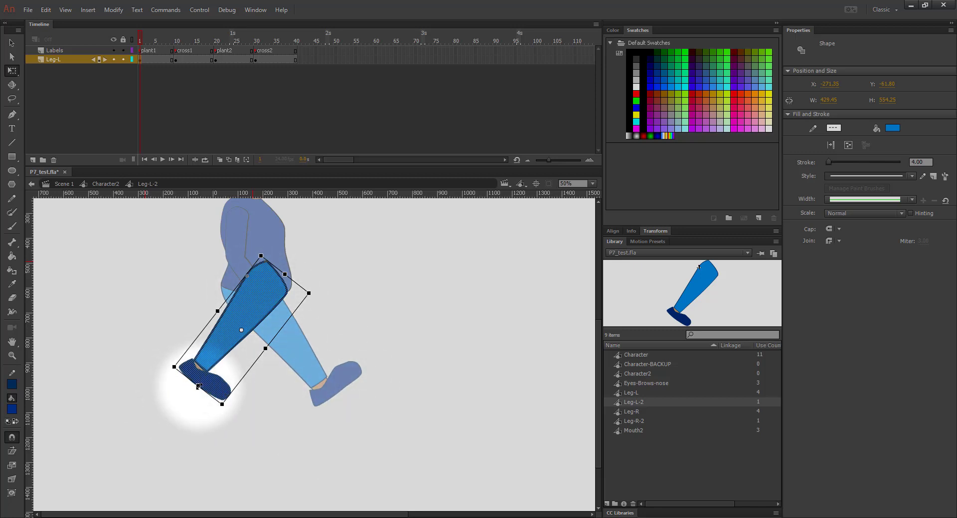
{"action": "left_click_drag", "start_coordinate": [198, 387], "coordinate": [187, 386]}
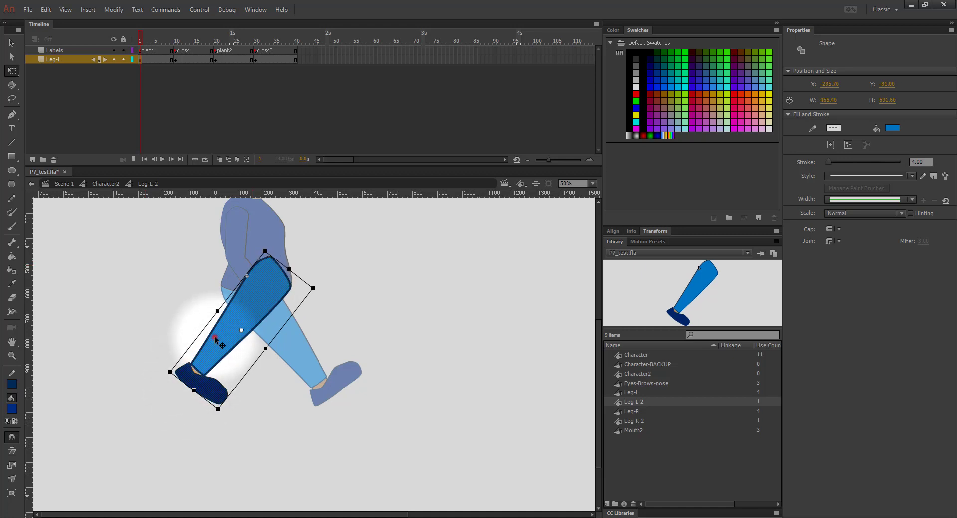
{"action": "mouse_move", "coordinate": [214, 337]}
{"action": "left_mouse_down"}
{"action": "mouse_move", "coordinate": [213, 346]}
{"action": "mouse_move", "coordinate": [210, 338]}
{"action": "left_mouse_up"}
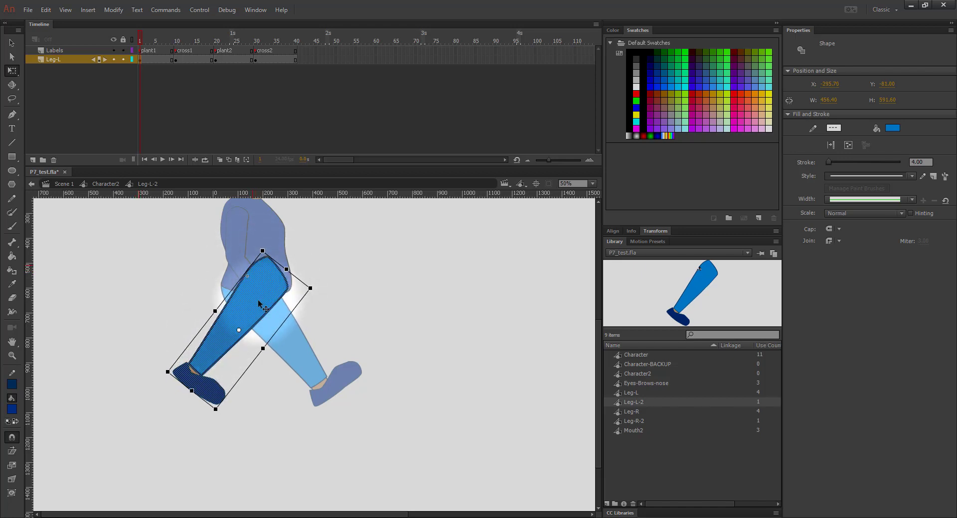
Nudge the rotated plant1 leg slightly forward and up so the thigh lines up with the hip outline.
{"action": "key", "text": "Right"}
{"action": "key", "text": "Right"}
{"action": "key", "text": "Up"}
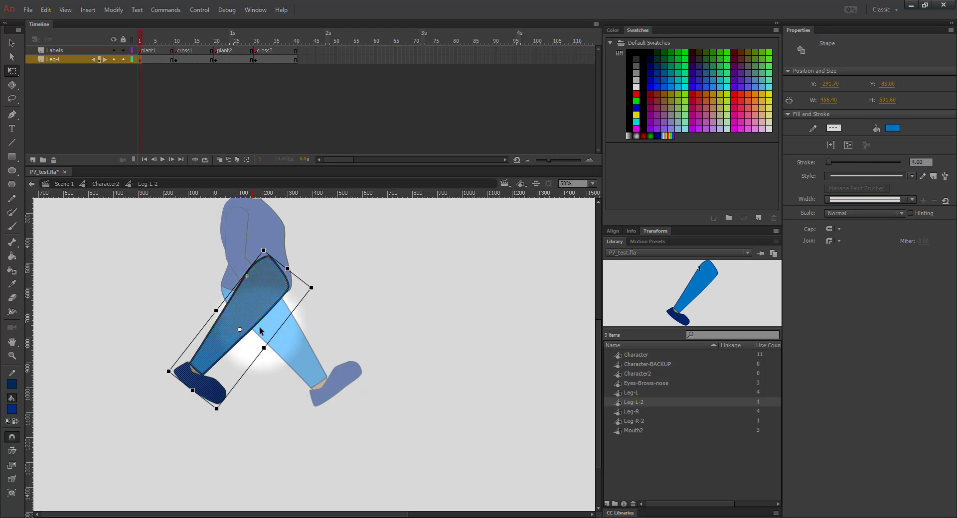
{"action": "key", "text": "ctrl+="}
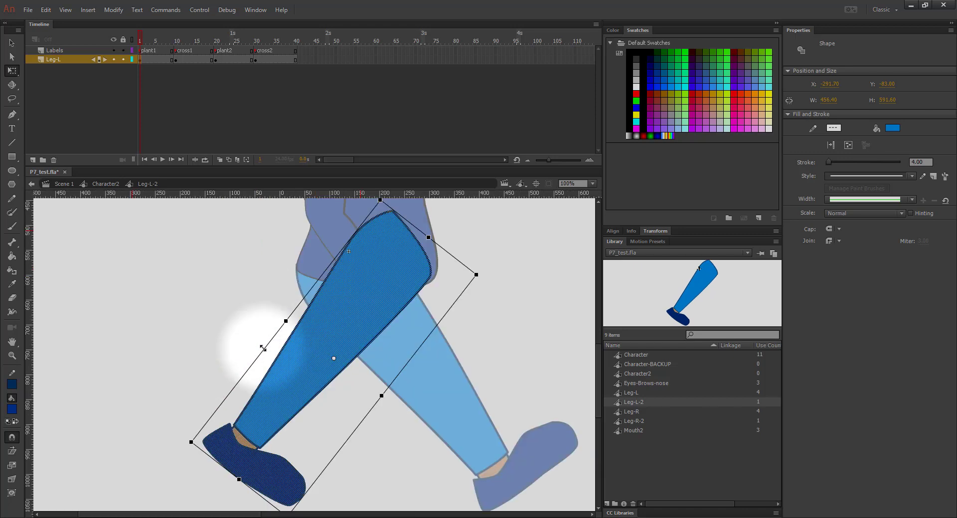
{"action": "scroll", "coordinate": [264, 349], "scroll_direction": "down", "scroll_amount": 1}
{"action": "scroll", "coordinate": [263, 349], "scroll_direction": "up", "scroll_amount": 1}
{"action": "scroll", "coordinate": [264, 348], "scroll_direction": "down", "scroll_amount": 1}
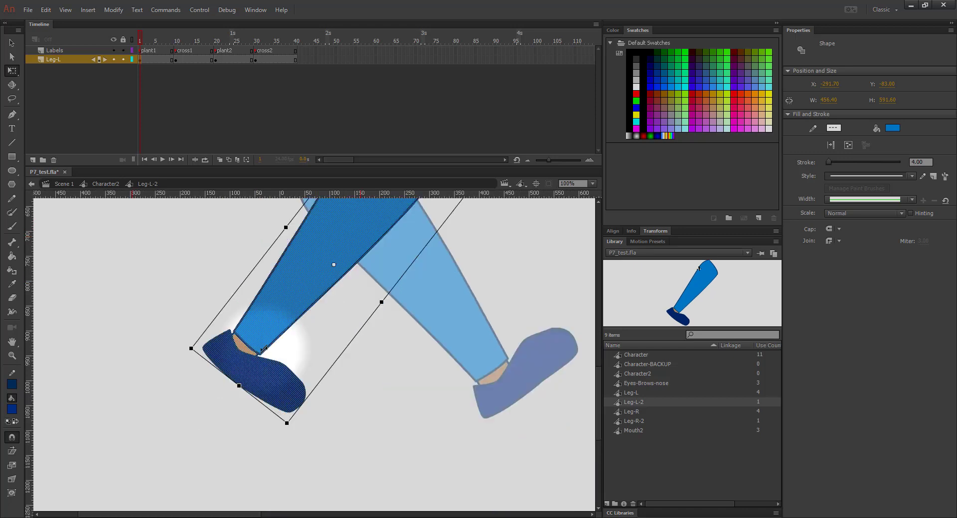
{"action": "scroll", "coordinate": [265, 349], "scroll_direction": "up", "scroll_amount": 1}
{"action": "key", "text": "Right"}
{"action": "key", "text": "Right"}
{"action": "key", "text": "Right"}
{"action": "key", "text": "Right"}
{"action": "key", "text": "Right"}
{"action": "key", "text": "Right"}
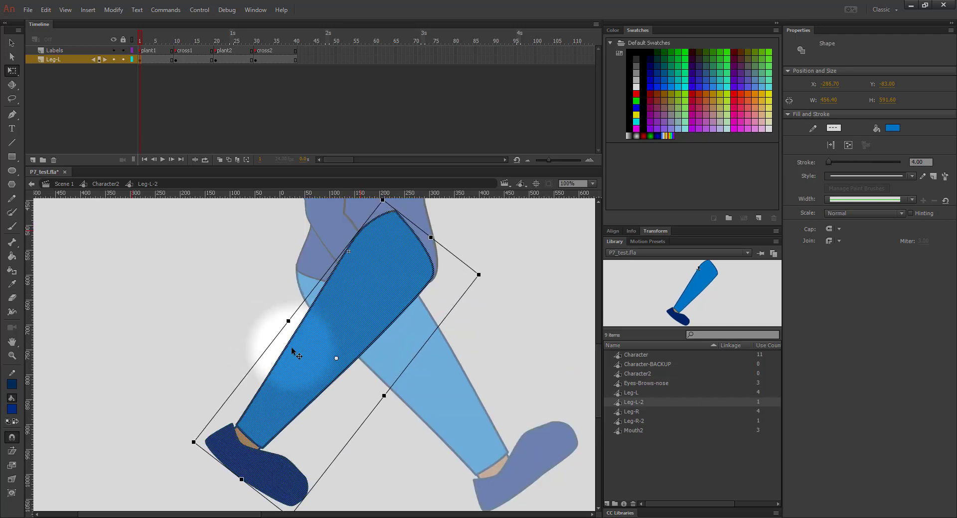
{"action": "key", "text": "Left"}
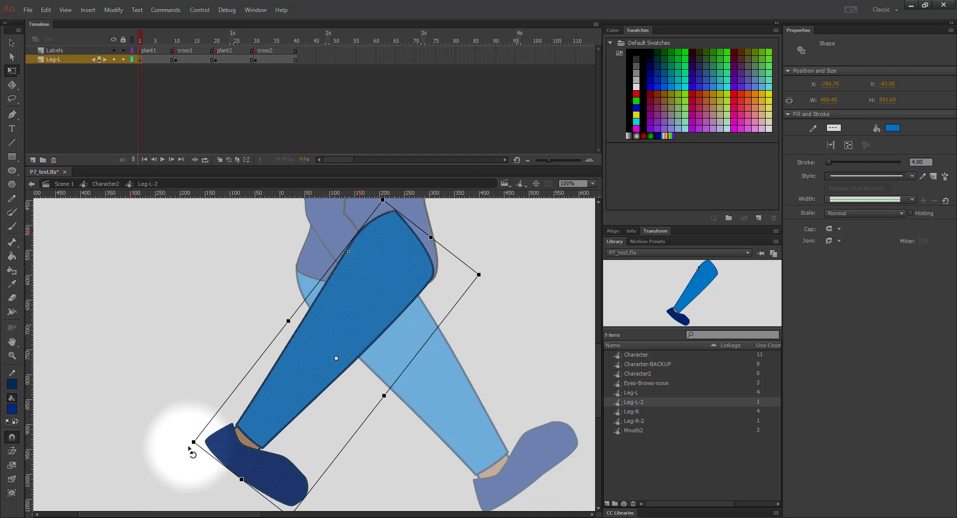
Try rotating the plant1 leg further back and refitting it at the hip, and undo both changes.
{"action": "left_click_drag", "start_coordinate": [188, 447], "coordinate": [165, 418]}
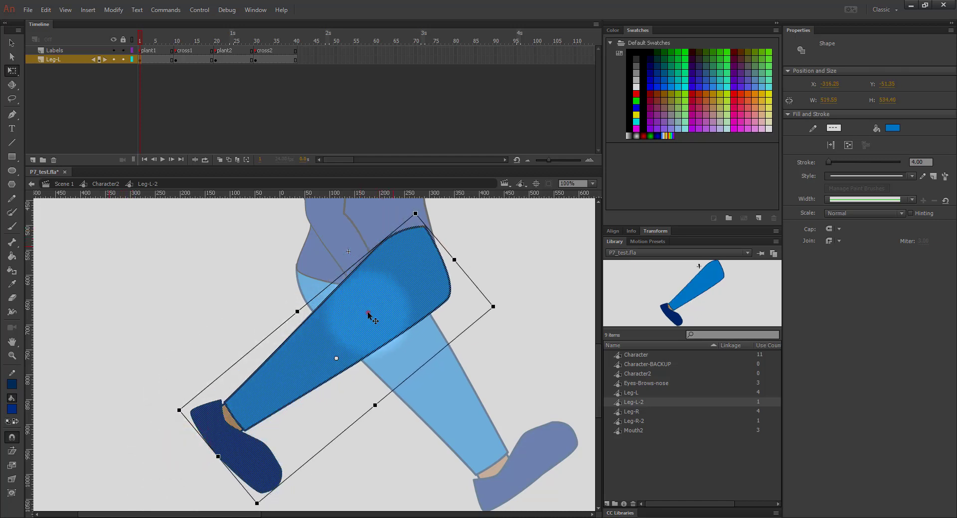
{"action": "left_click_drag", "start_coordinate": [368, 313], "coordinate": [351, 297]}
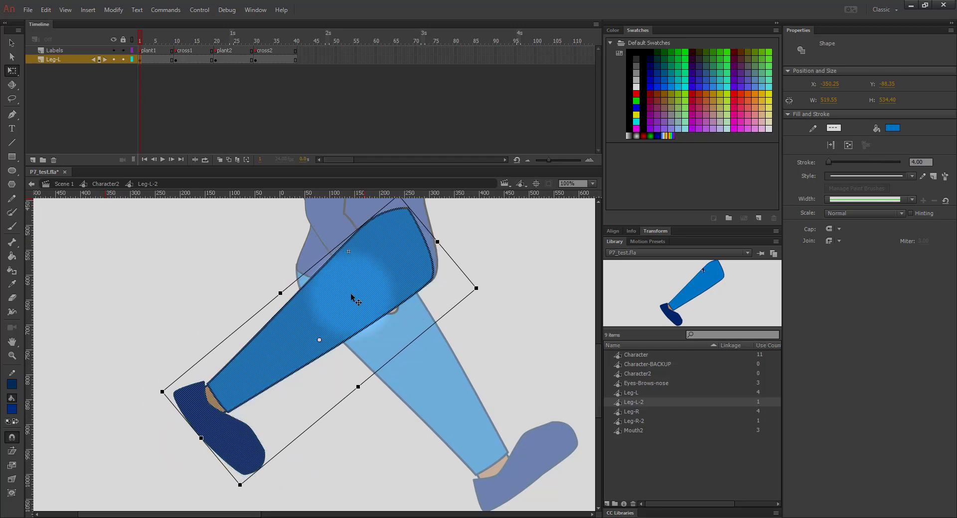
{"action": "key", "text": "ctrl+z"}
{"action": "key", "text": "ctrl+z"}
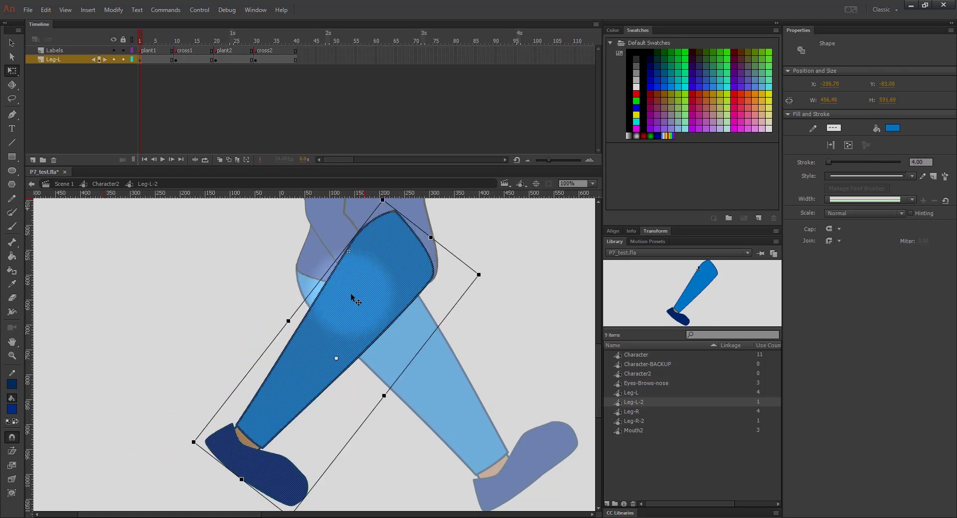
Go to Leg-L's cross1 keyframe at frame 10, check the passing pose in the browser's walk cycle reference, and return to Animate.
{"action": "left_click", "coordinate": [176, 61]}
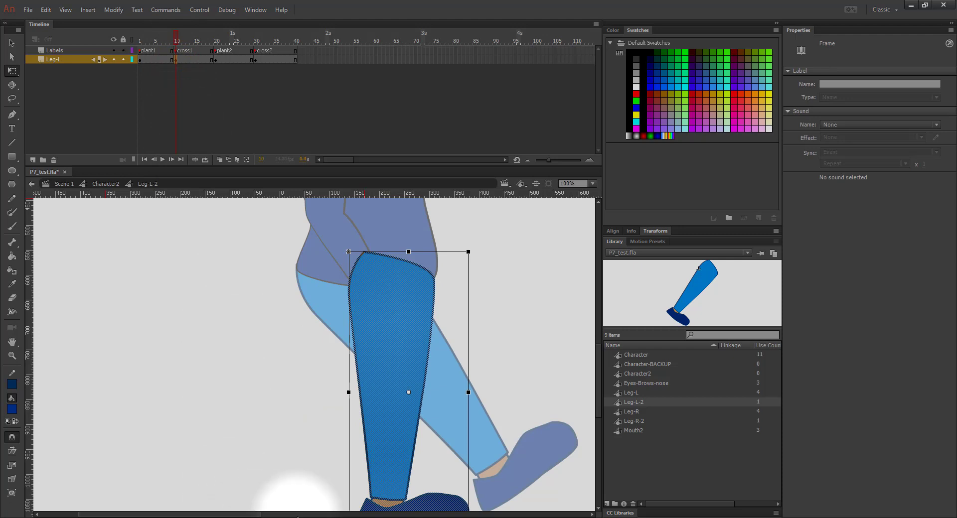
{"action": "mouse_move", "coordinate": [281, 516]}
{"action": "left_click", "coordinate": [280, 476]}
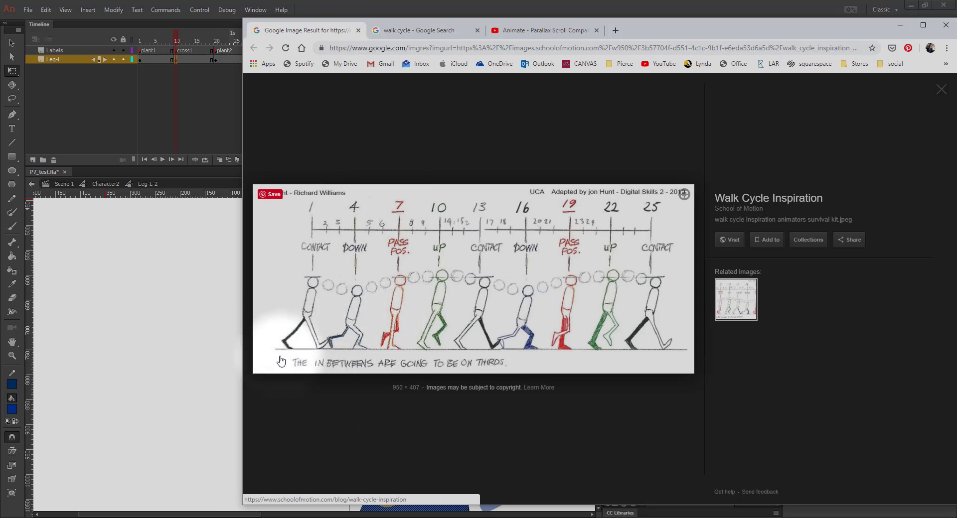
{"action": "left_click", "coordinate": [162, 374]}
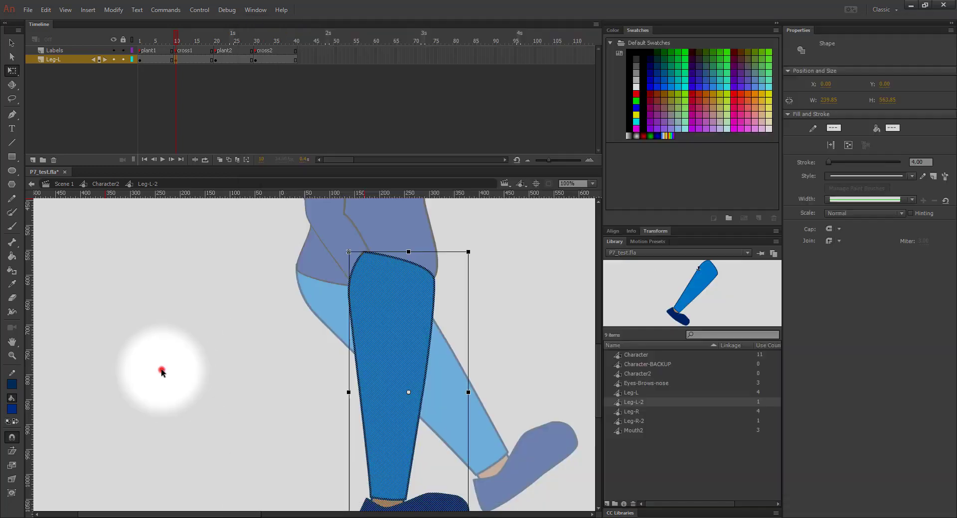
Apply an Envelope transform to the leg at frame 10 and bow the back of its middle section forward.
{"action": "left_click", "coordinate": [177, 60]}
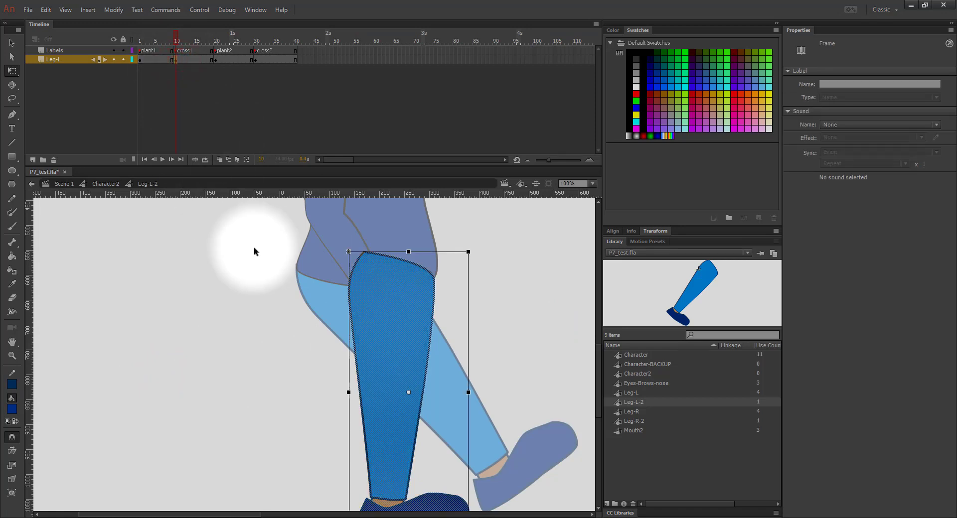
{"action": "key", "text": "ctrl+minus"}
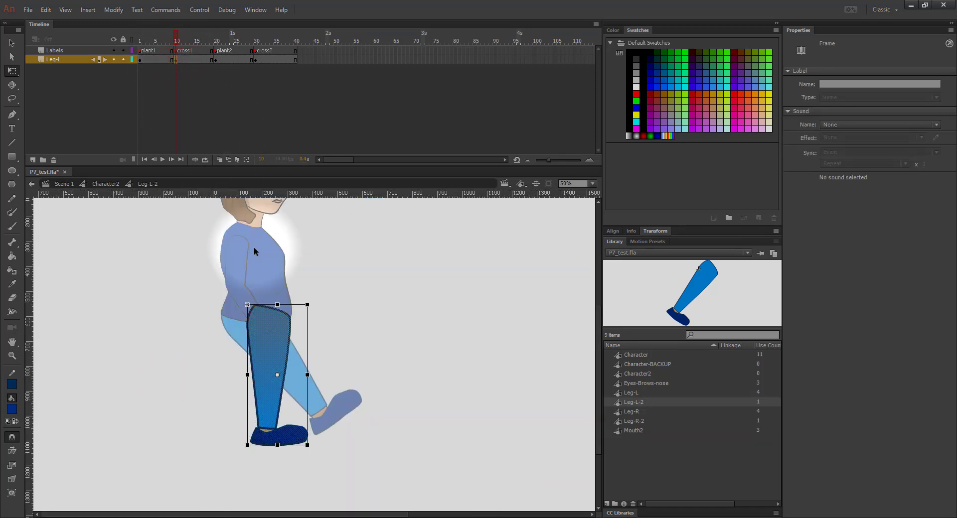
{"action": "right_click", "coordinate": [278, 383]}
{"action": "mouse_move", "coordinate": [337, 288]}
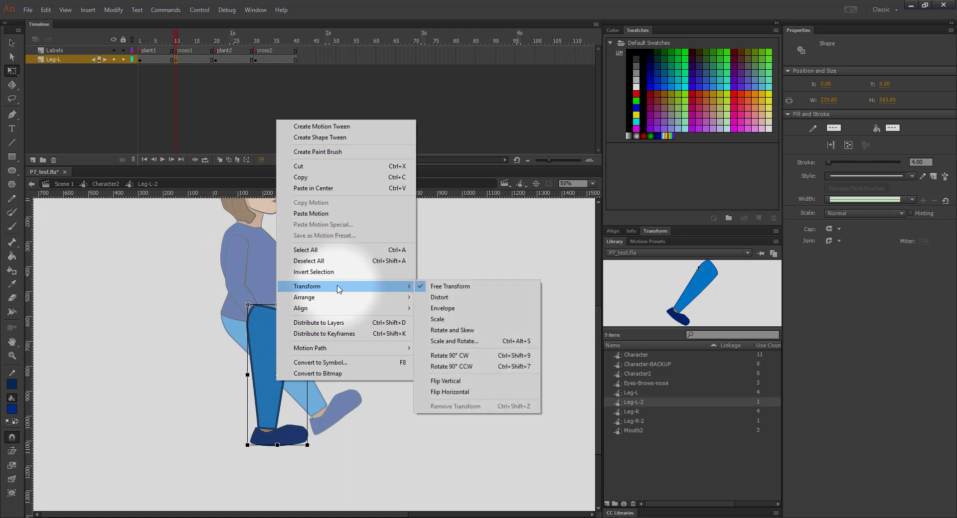
{"action": "left_click", "coordinate": [470, 309]}
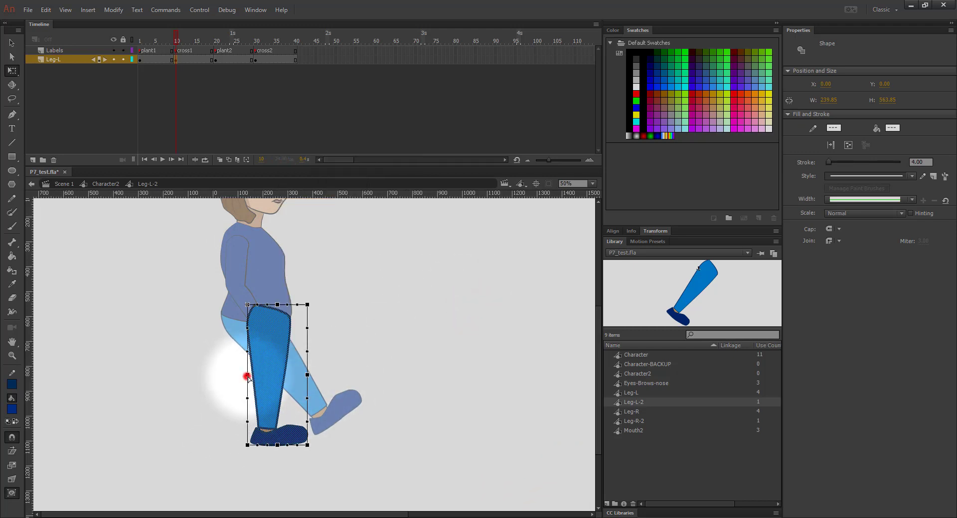
{"action": "left_click_drag", "start_coordinate": [247, 376], "coordinate": [322, 393]}
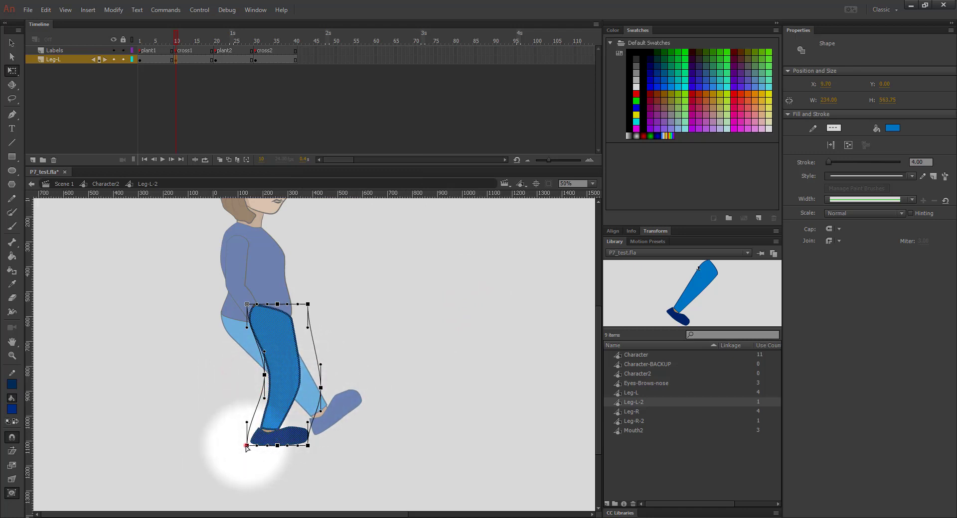
Shift the heel corner of the envelope backward and adjust its curve handles to form a bent knee.
{"action": "left_click_drag", "start_coordinate": [246, 446], "coordinate": [321, 397]}
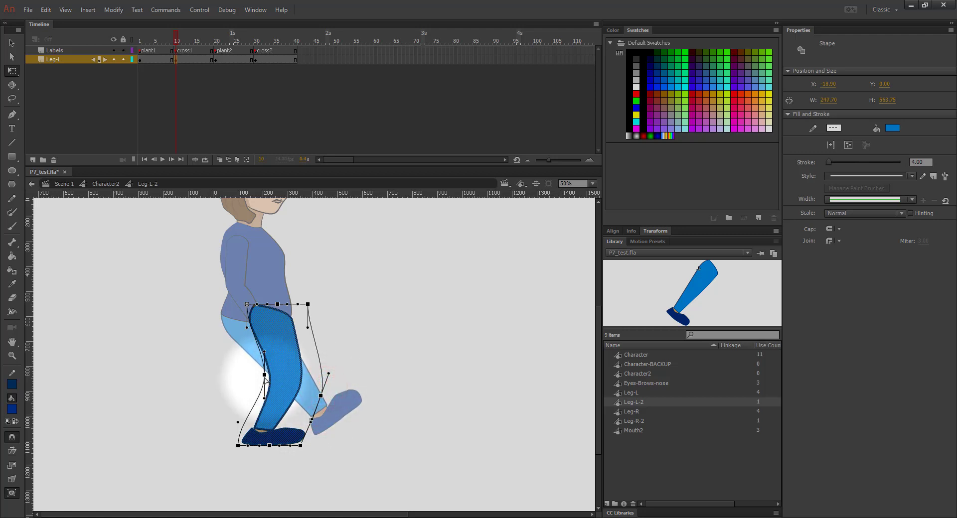
{"action": "left_click_drag", "start_coordinate": [265, 375], "coordinate": [240, 355]}
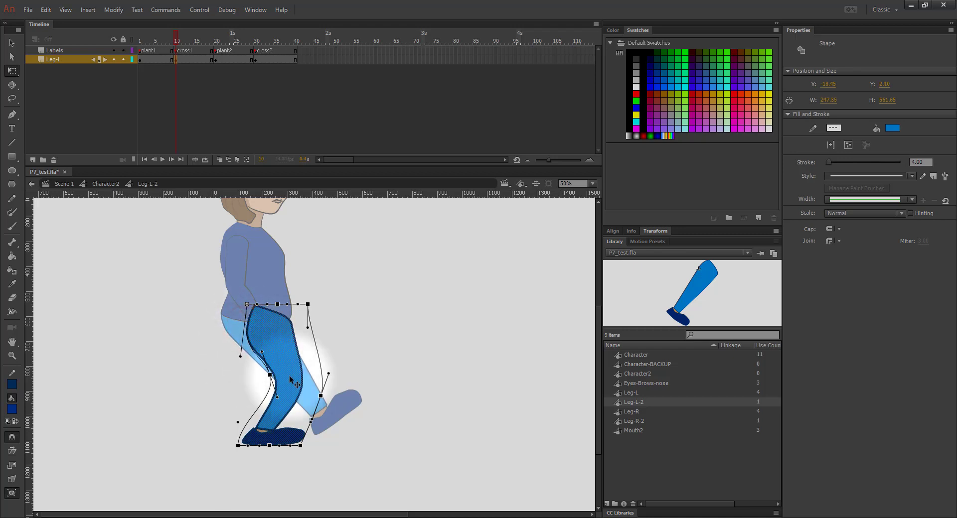
{"action": "left_click_drag", "start_coordinate": [320, 396], "coordinate": [322, 388]}
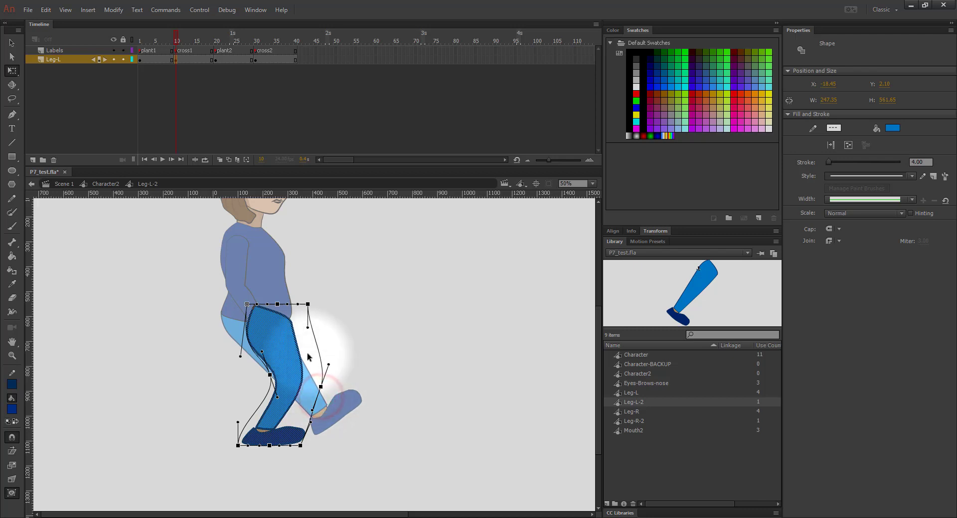
{"action": "left_click_drag", "start_coordinate": [309, 305], "coordinate": [313, 304]}
Free-transform the bent cross1 leg, rotating it so the foot lifts behind the body, and move its thigh onto the hip.
{"action": "key", "text": "q"}
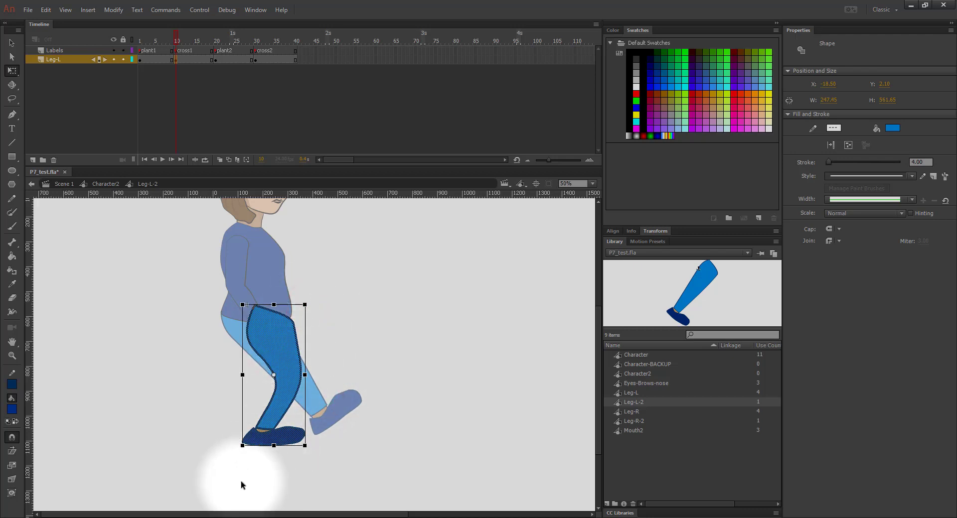
{"action": "left_click_drag", "start_coordinate": [241, 447], "coordinate": [202, 392]}
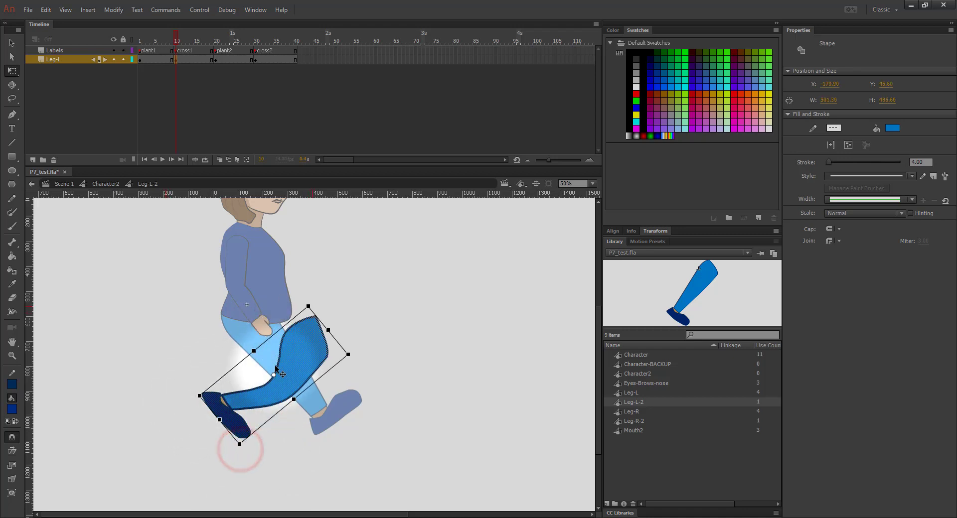
{"action": "left_click_drag", "start_coordinate": [280, 372], "coordinate": [242, 340]}
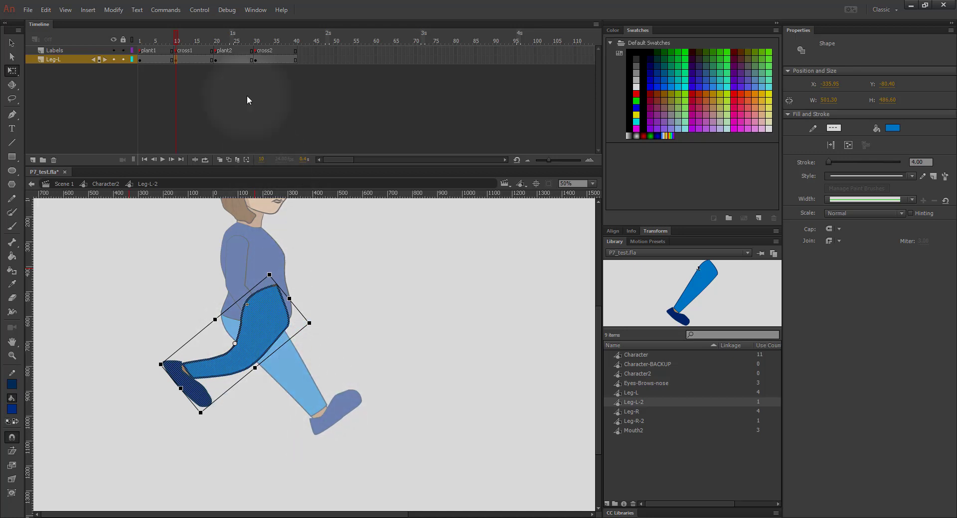
Go to Leg-L's plant2 keyframe at frame 20, check the second contact pose in the browser reference, and return to Animate.
{"action": "left_click", "coordinate": [216, 59]}
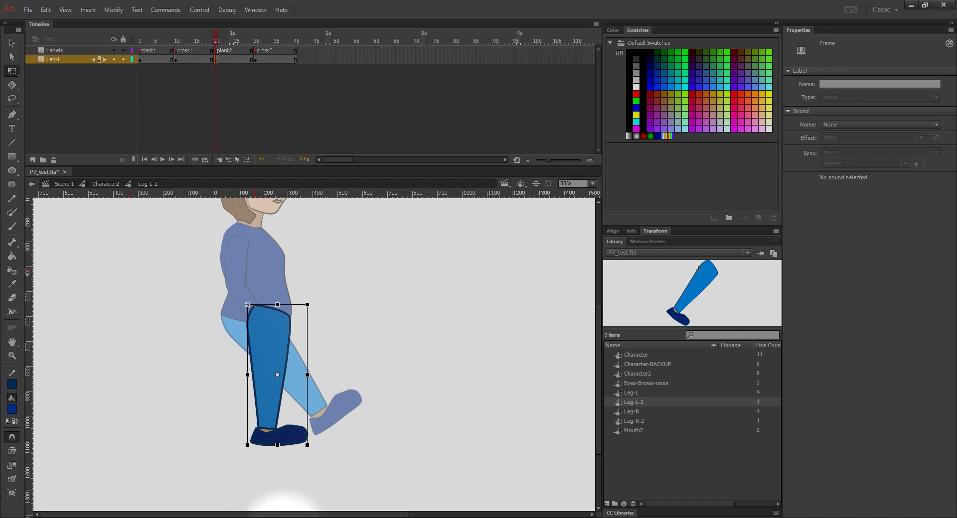
{"action": "left_click", "coordinate": [264, 515]}
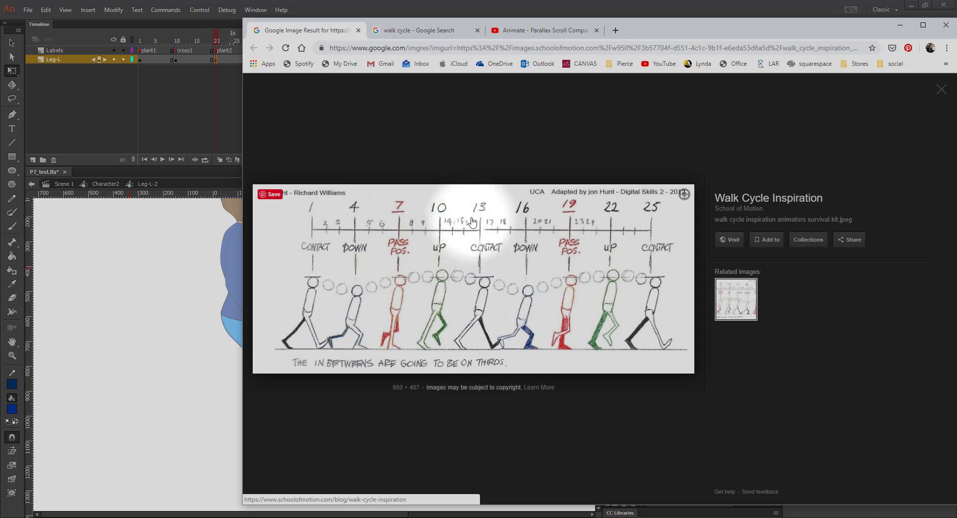
{"action": "left_click", "coordinate": [232, 401]}
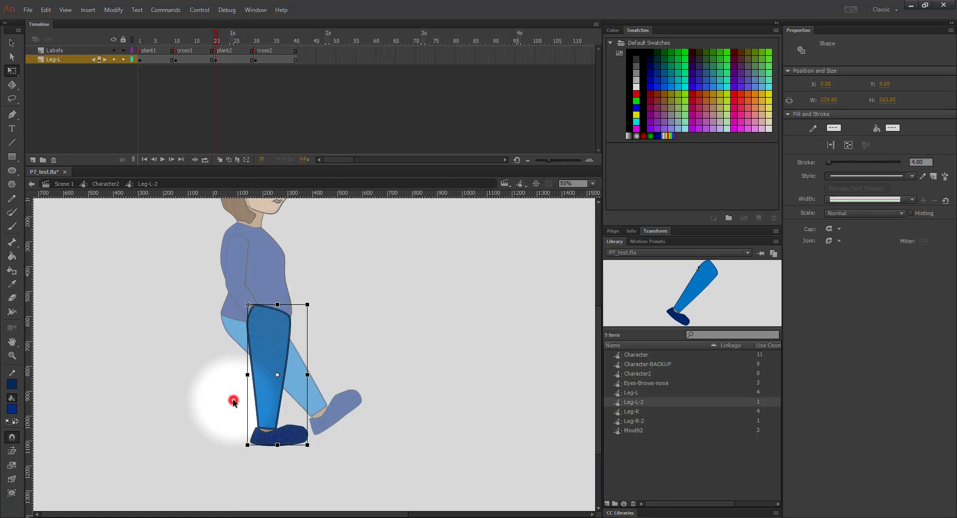
Rotate the leg at frame 20 so the foot reaches forward, and position its upper end at the hip.
{"action": "left_click", "coordinate": [215, 60]}
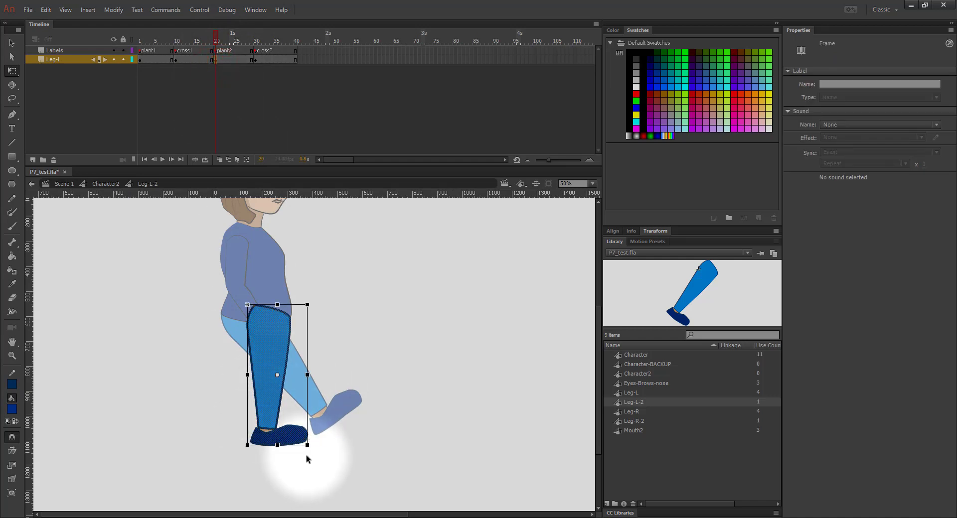
{"action": "left_click_drag", "start_coordinate": [312, 451], "coordinate": [361, 419]}
{"action": "left_click_drag", "start_coordinate": [277, 375], "coordinate": [294, 355]}
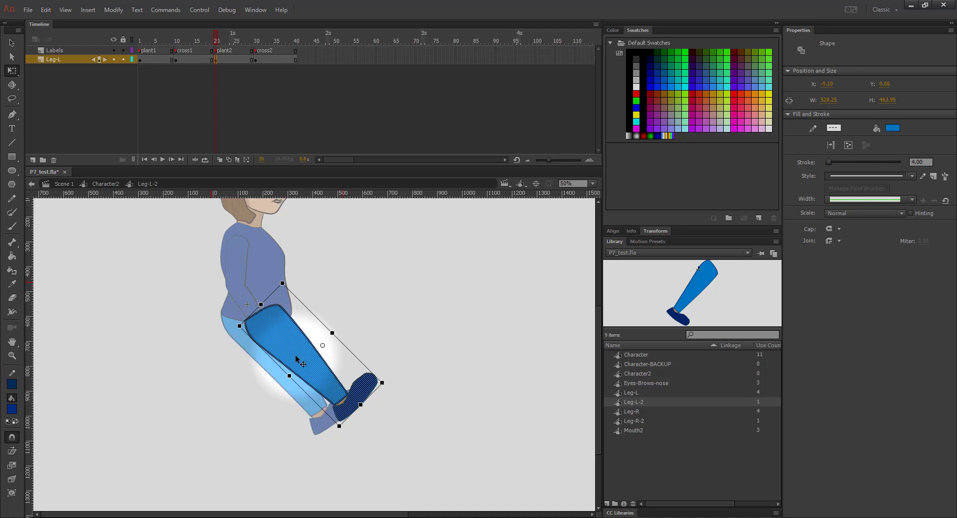
Go to Leg-L's cross2 keyframe at frame 30, and exit the leg symbol to the Character2 symbol.
{"action": "left_click", "coordinate": [256, 61]}
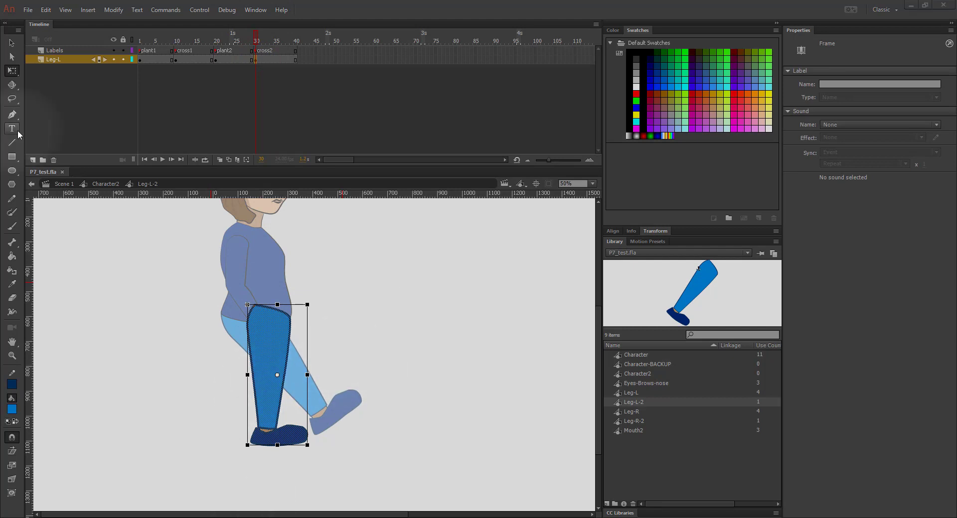
{"action": "left_click", "coordinate": [102, 184]}
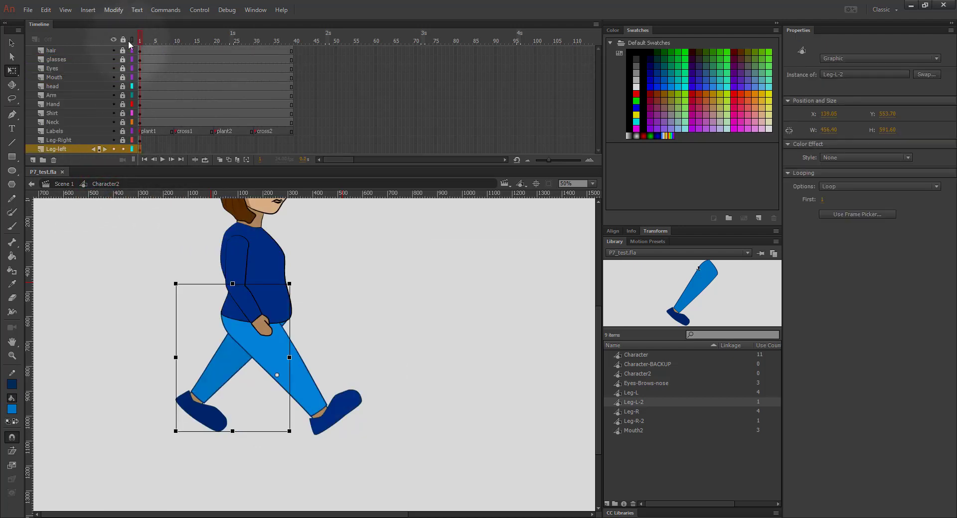
Unlock the Leg-Right layer and select its leg instance at frame 1 with the Selection tool.
{"action": "left_click", "coordinate": [291, 50]}
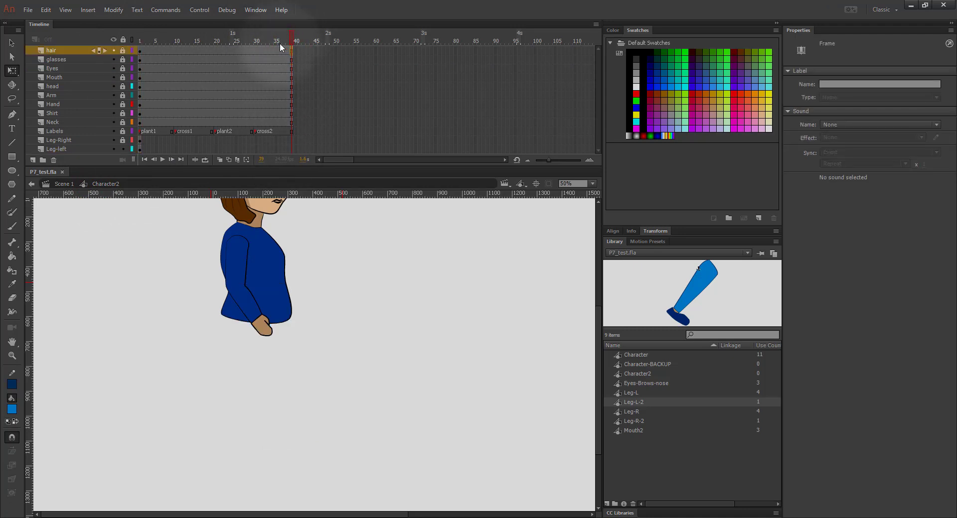
{"action": "left_click", "coordinate": [122, 140]}
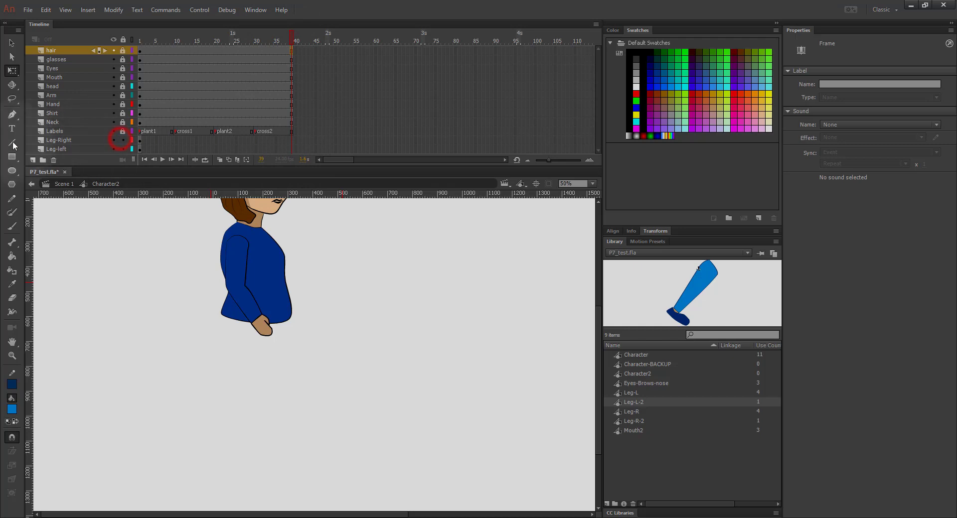
{"action": "left_click", "coordinate": [140, 141]}
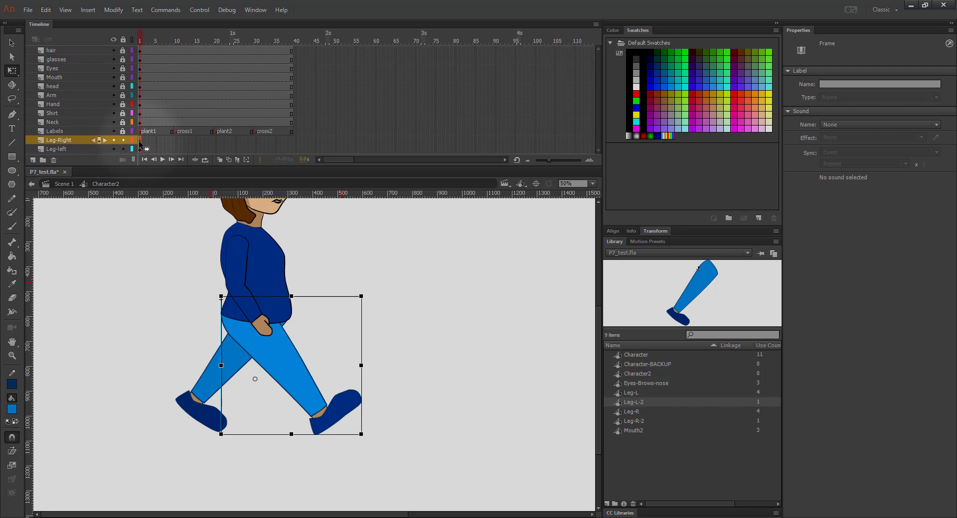
{"action": "left_click", "coordinate": [293, 356]}
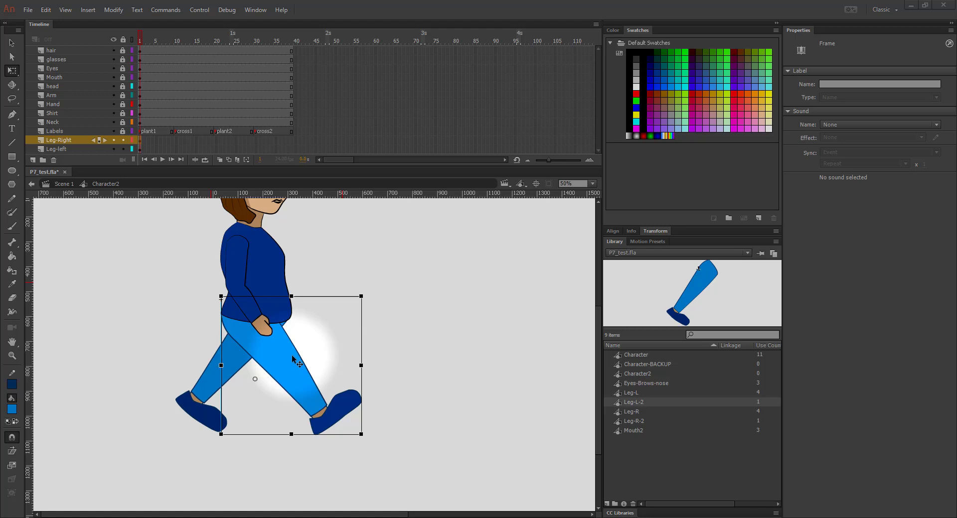
{"action": "left_click", "coordinate": [379, 299]}
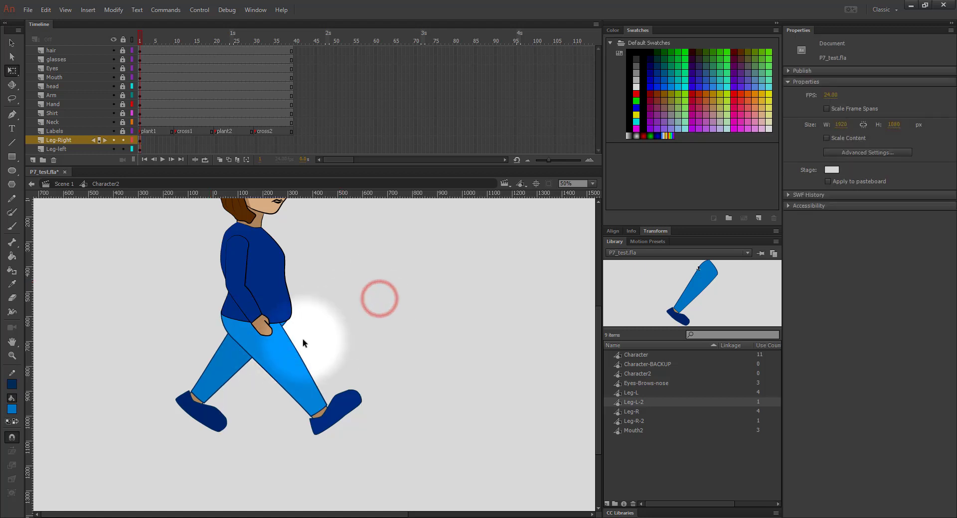
{"action": "key", "text": "v"}
{"action": "left_click", "coordinate": [283, 361]}
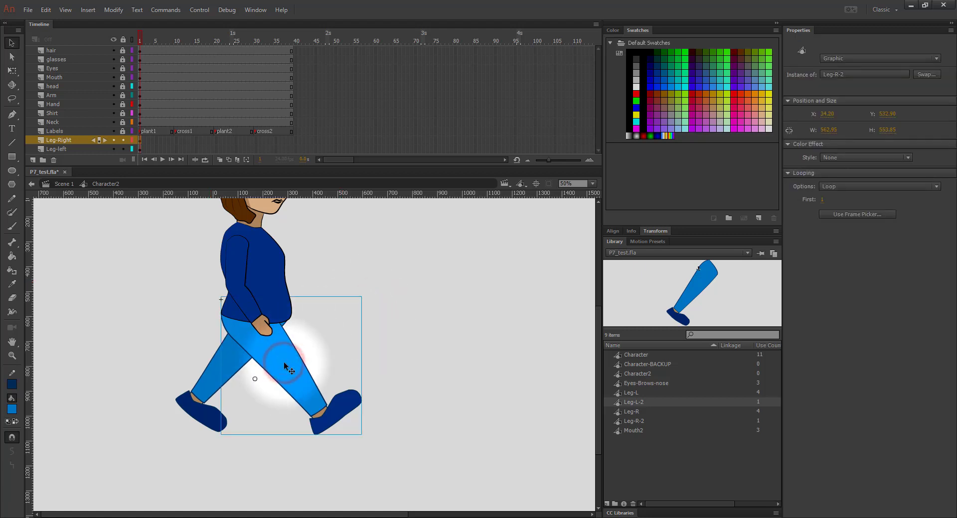
Set the Leg-R-2 instance at frame 1 to Single Frame looping, with 1 as its first frame.
{"action": "left_click", "coordinate": [141, 141]}
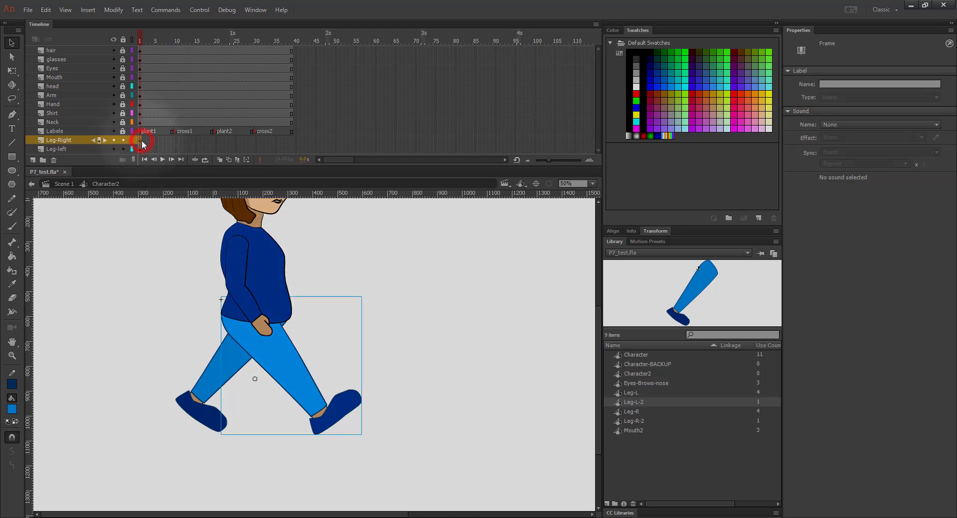
{"action": "left_click", "coordinate": [306, 387]}
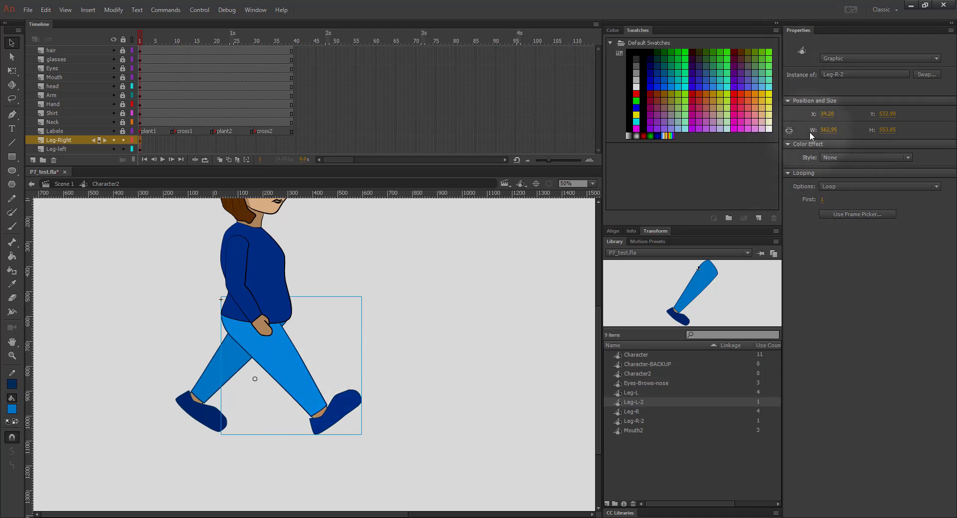
{"action": "left_click", "coordinate": [442, 322]}
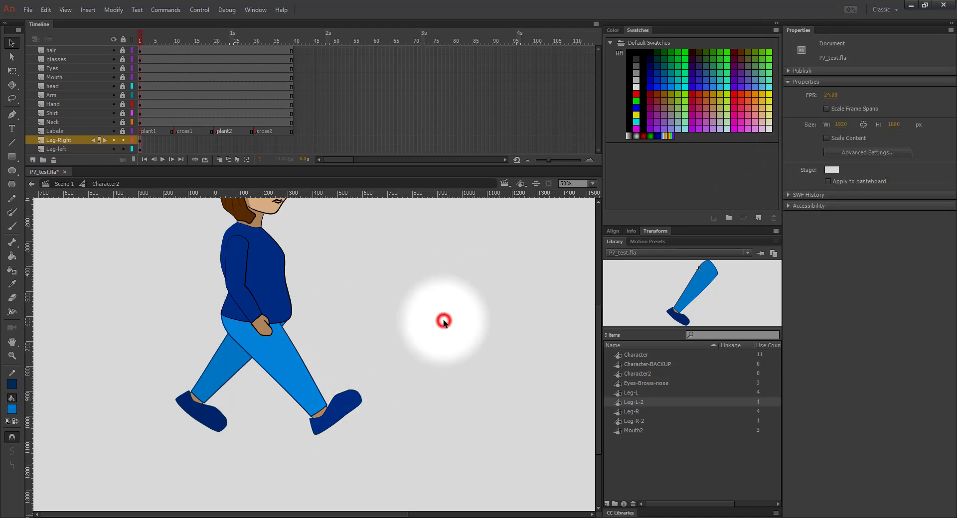
{"action": "left_click", "coordinate": [290, 368]}
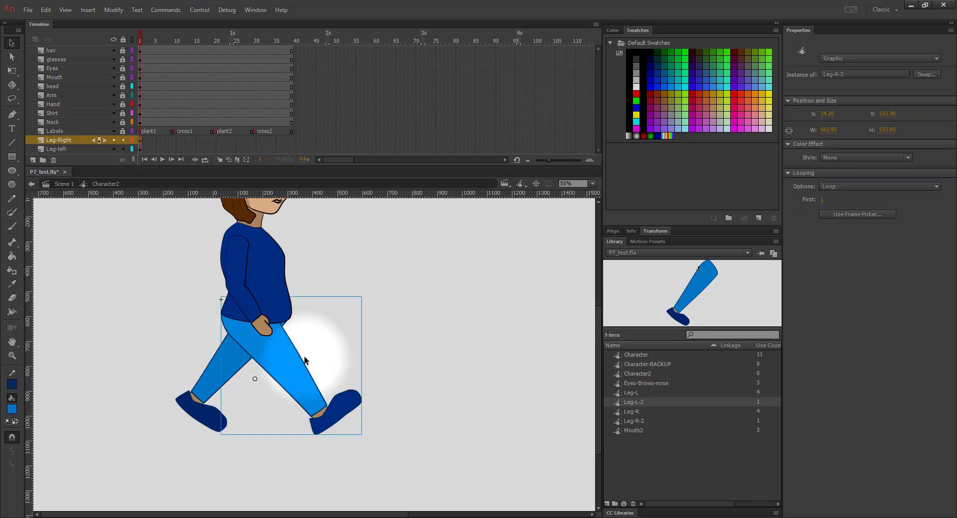
{"action": "left_click", "coordinate": [788, 173]}
{"action": "left_click", "coordinate": [789, 173]}
{"action": "left_click", "coordinate": [827, 187]}
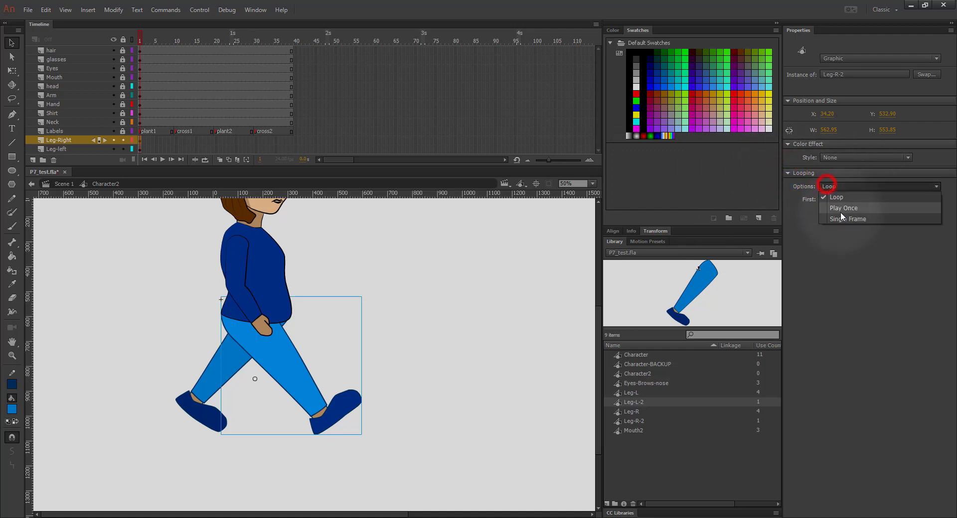
{"action": "left_click", "coordinate": [840, 218]}
{"action": "left_click", "coordinate": [823, 200]}
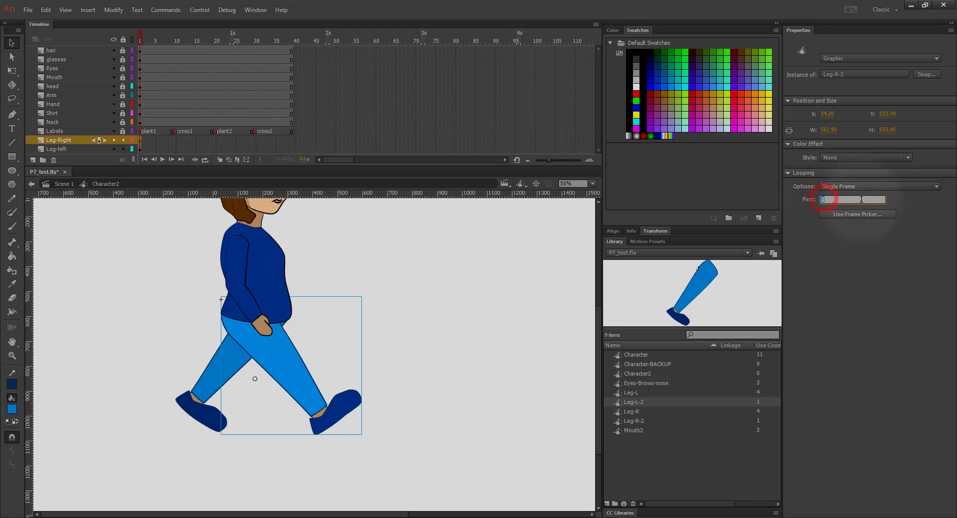
{"action": "left_click", "coordinate": [862, 264]}
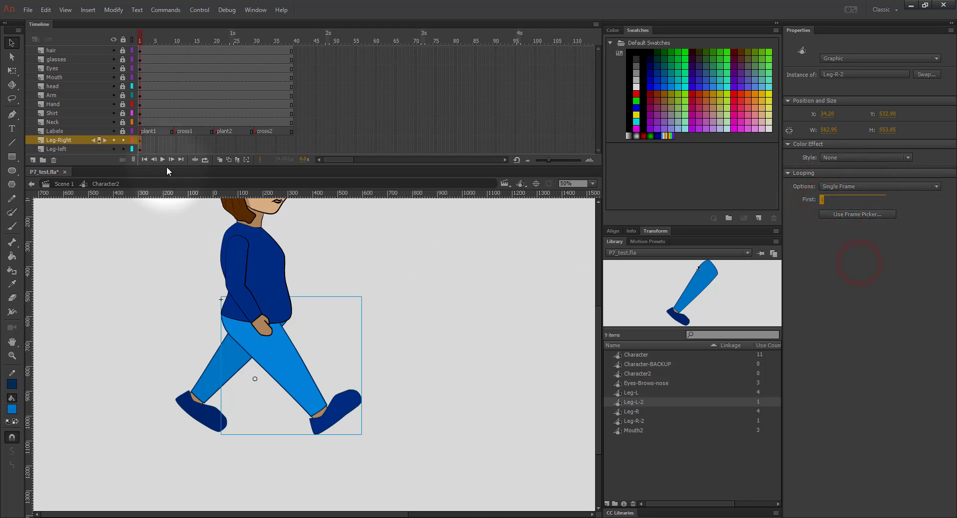
Set the Leg-L-2 instance on the Leg-left layer at frame 1 to Single Frame looping, with 1 as its first frame.
{"action": "left_click", "coordinate": [140, 149]}
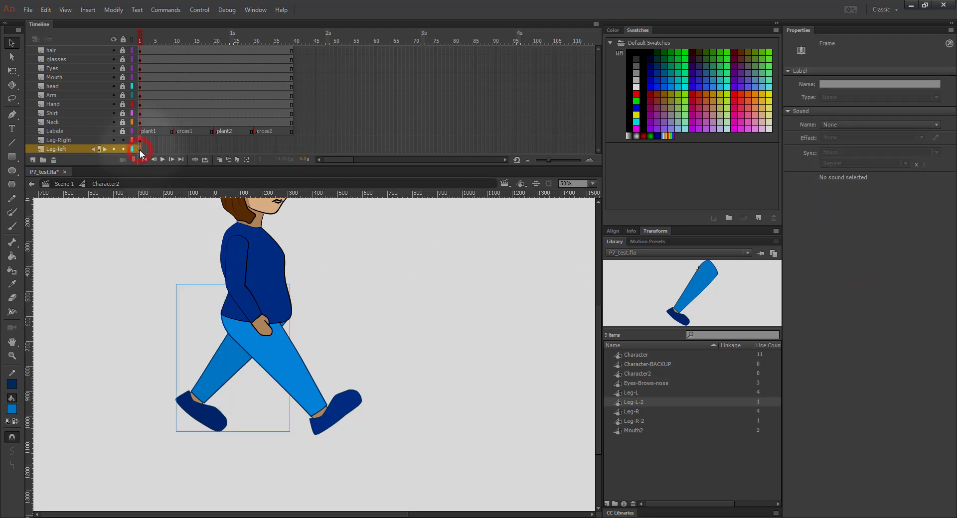
{"action": "left_click", "coordinate": [212, 379]}
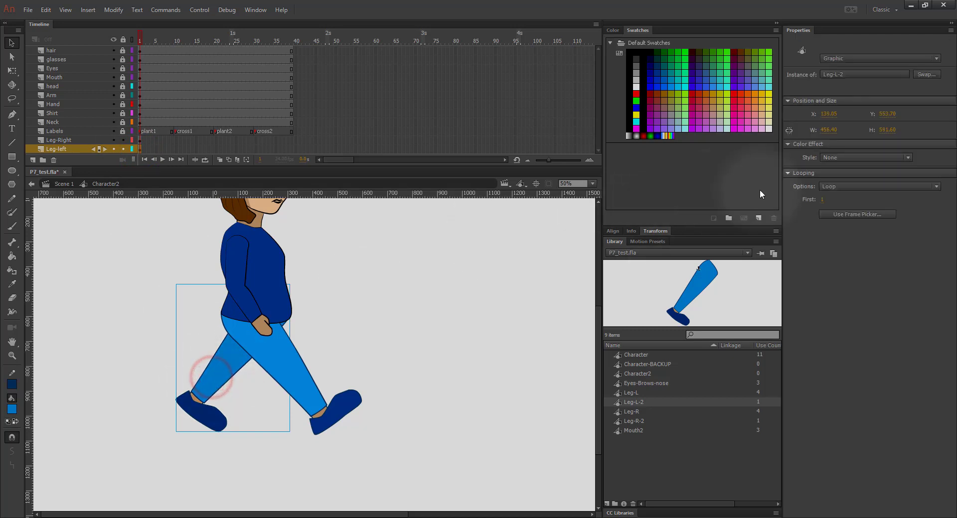
{"action": "left_click", "coordinate": [865, 186]}
{"action": "left_click", "coordinate": [865, 219]}
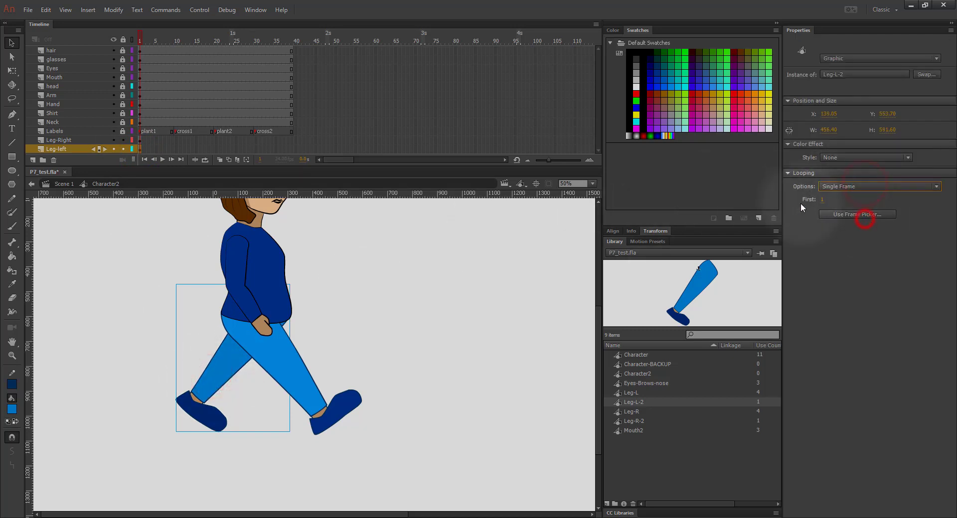
{"action": "left_click", "coordinate": [823, 199]}
{"action": "left_click", "coordinate": [832, 267]}
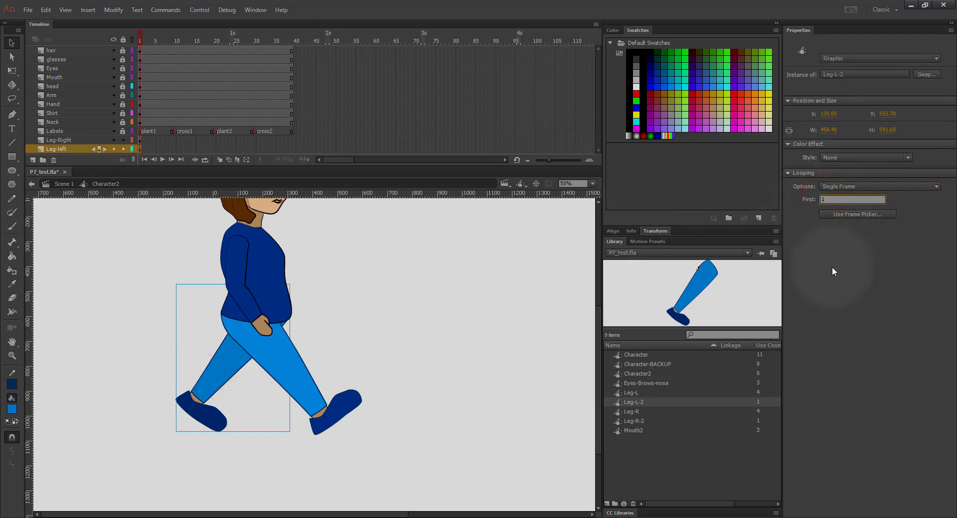
Insert keyframes at cross1, frame 10, on both the Leg-Right and Leg-left layers.
{"action": "left_click", "coordinate": [176, 140]}
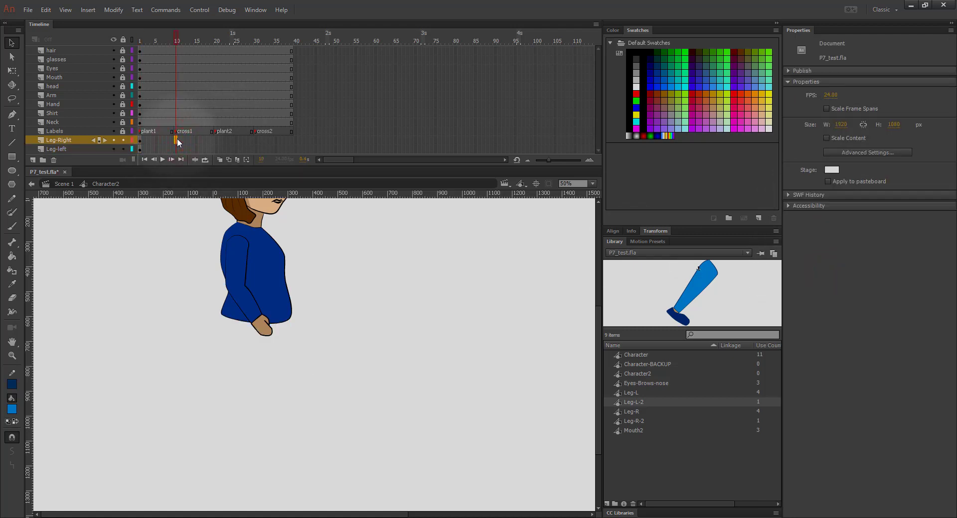
{"action": "key", "text": "F6"}
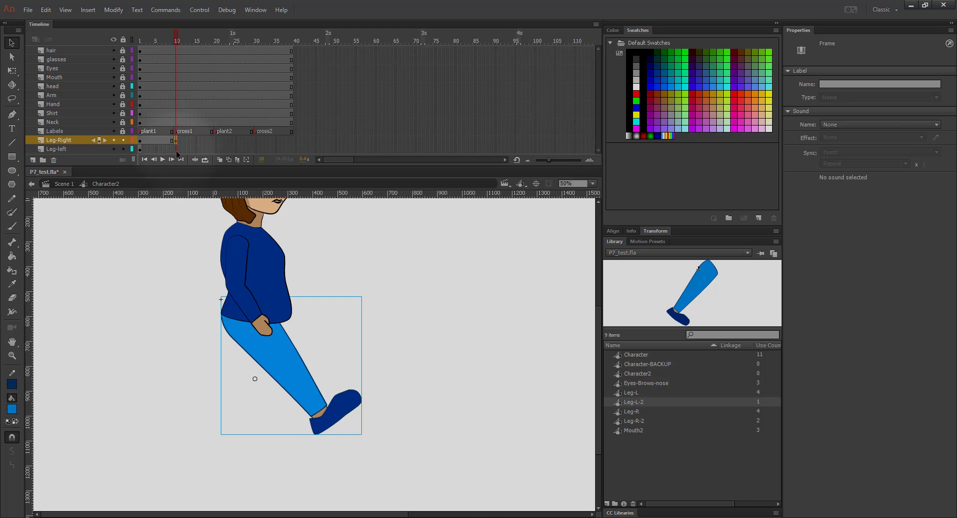
{"action": "left_click", "coordinate": [176, 149]}
{"action": "key", "text": "F6"}
Set the first frame of the Leg-R-2 instance at the cross1 keyframe to 10.
{"action": "left_click", "coordinate": [176, 140]}
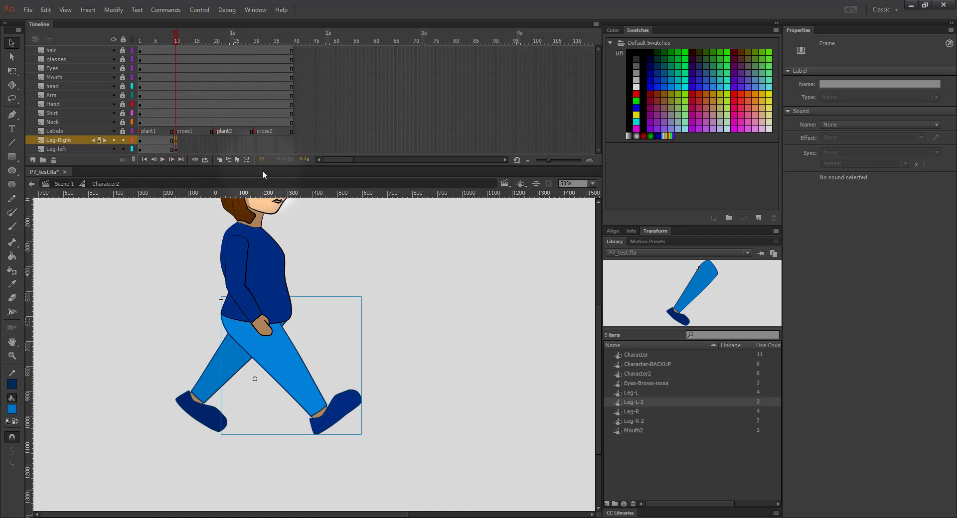
{"action": "left_click", "coordinate": [216, 312]}
{"action": "left_click", "coordinate": [272, 378]}
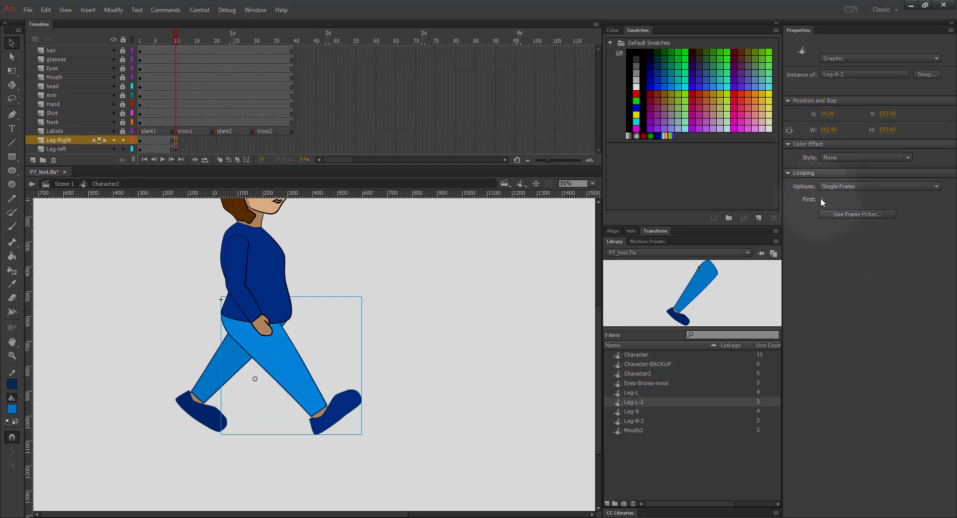
{"action": "left_click", "coordinate": [820, 199]}
{"action": "type", "text": "10"}
{"action": "key", "text": "Return"}
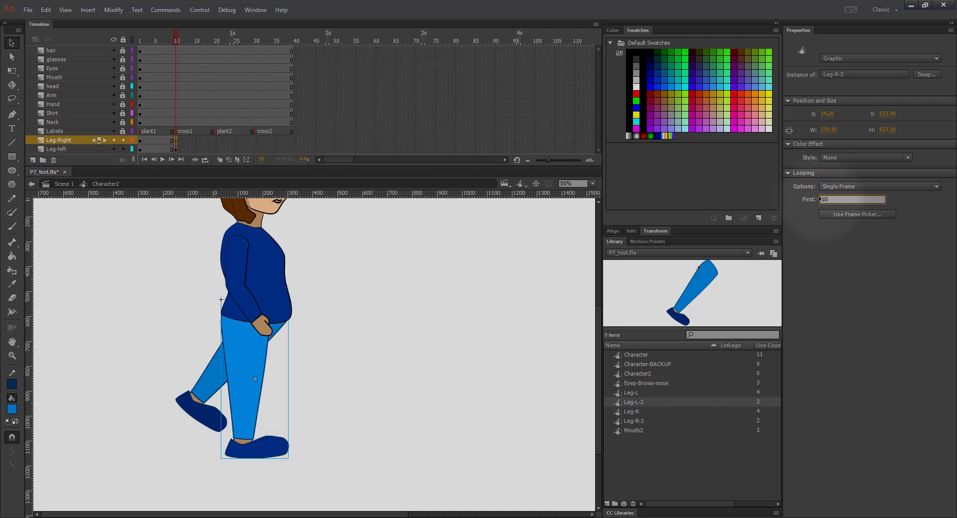
Set the first frame of the Leg-L-2 instance at the cross1 keyframe to 10.
{"action": "left_click", "coordinate": [176, 149]}
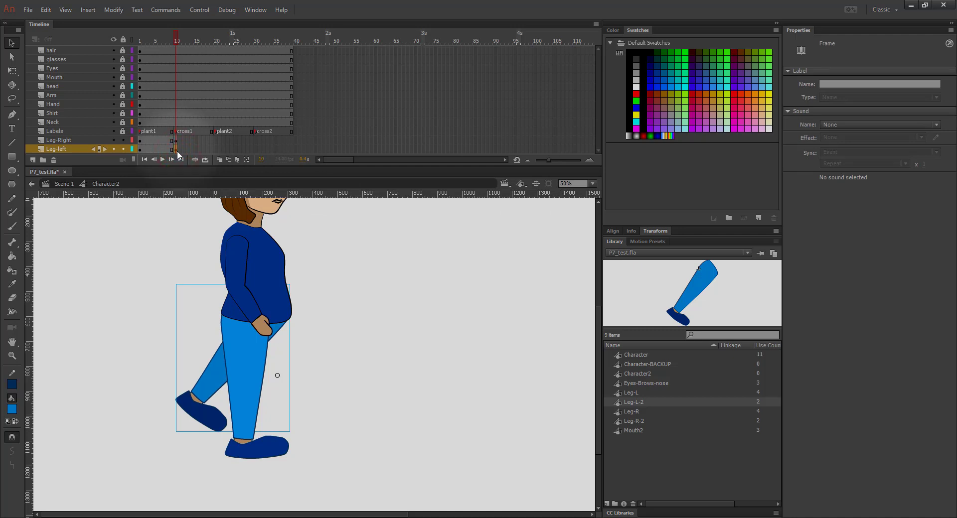
{"action": "left_click", "coordinate": [202, 381]}
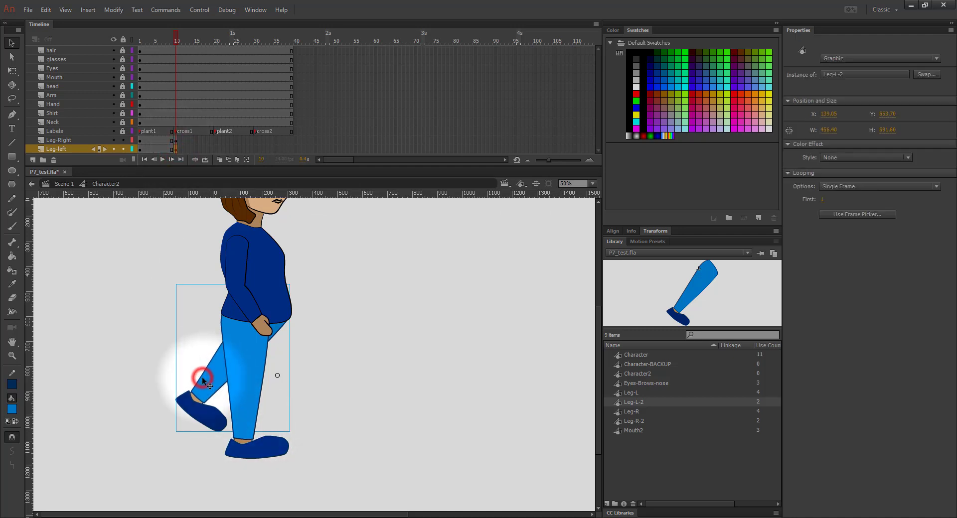
{"action": "left_click", "coordinate": [821, 200]}
{"action": "type", "text": "10"}
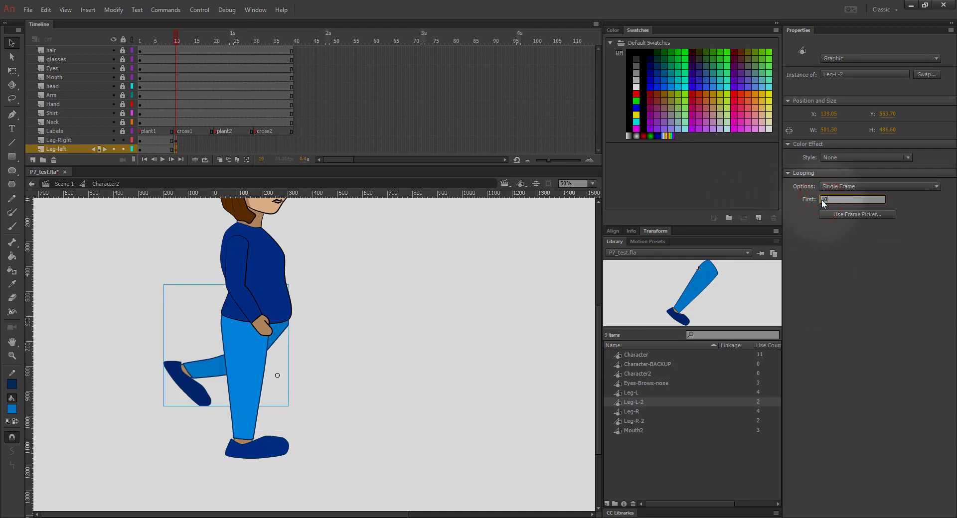
{"action": "key", "text": "Return"}
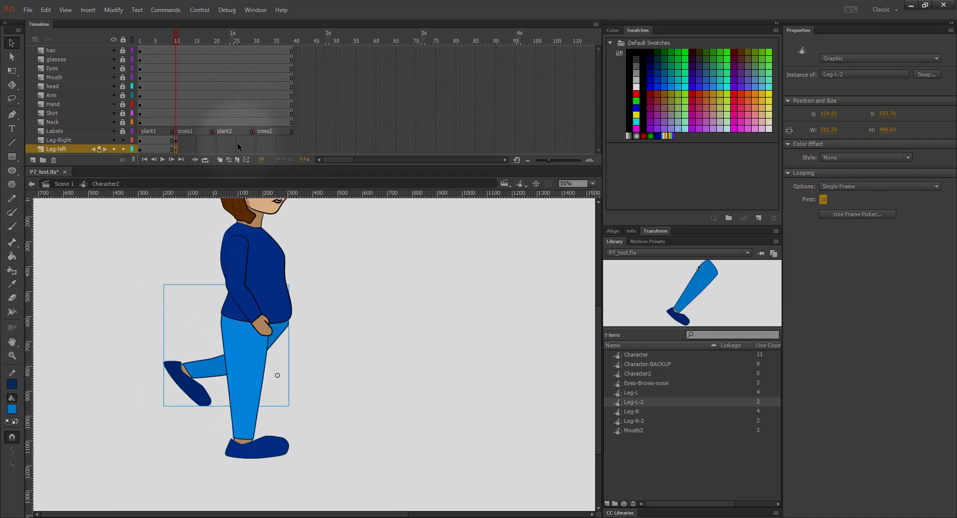
Insert a plant2 keyframe at frame 20 on Leg-Right and set its leg instance's first frame to 20.
{"action": "left_click", "coordinate": [215, 140]}
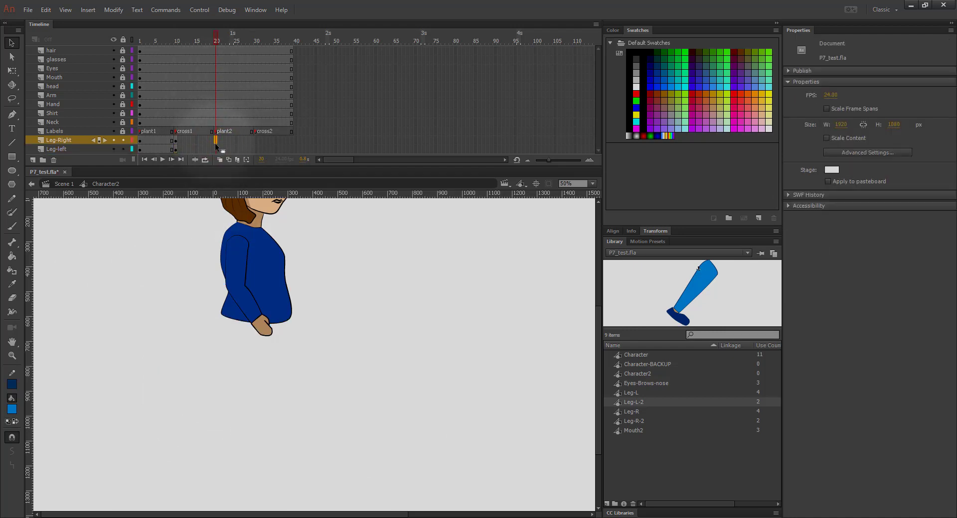
{"action": "key", "text": "F6"}
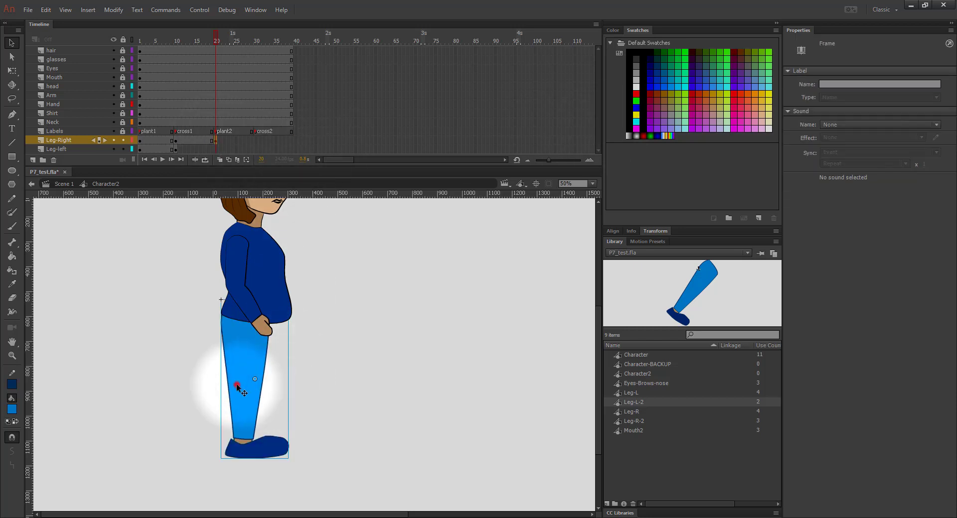
{"action": "left_click", "coordinate": [238, 385]}
{"action": "left_click", "coordinate": [823, 199]}
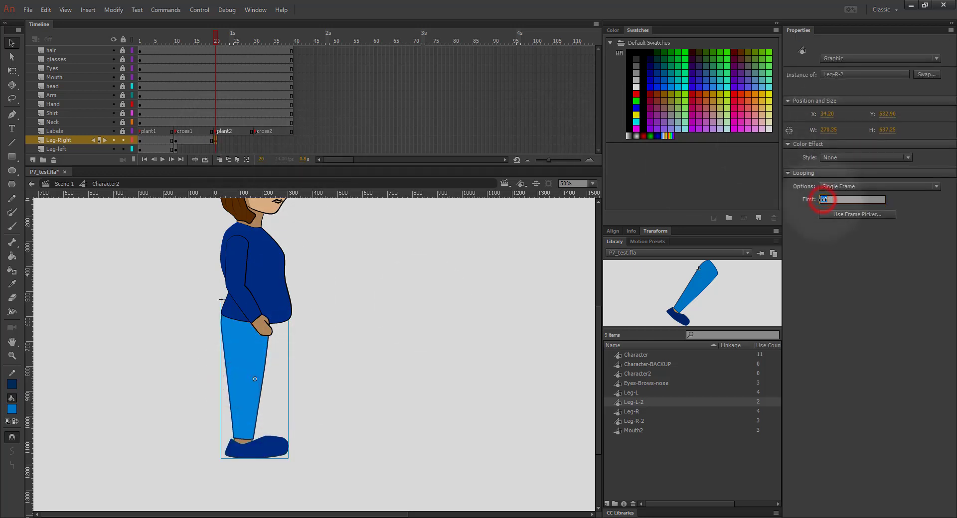
{"action": "type", "text": "20"}
{"action": "key", "text": "Return"}
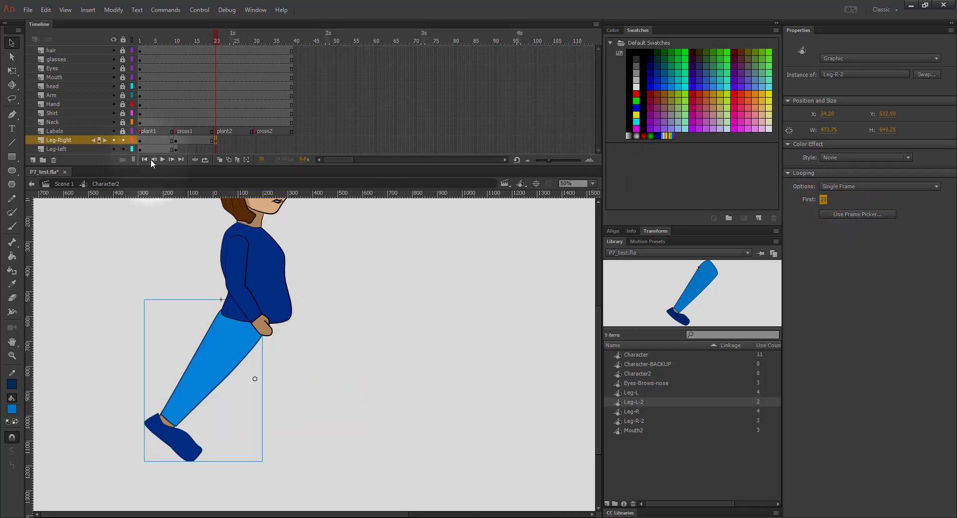
Insert a plant2 keyframe at frame 20 on Leg-left and set its leg instance's first frame to 20.
{"action": "left_click", "coordinate": [216, 149]}
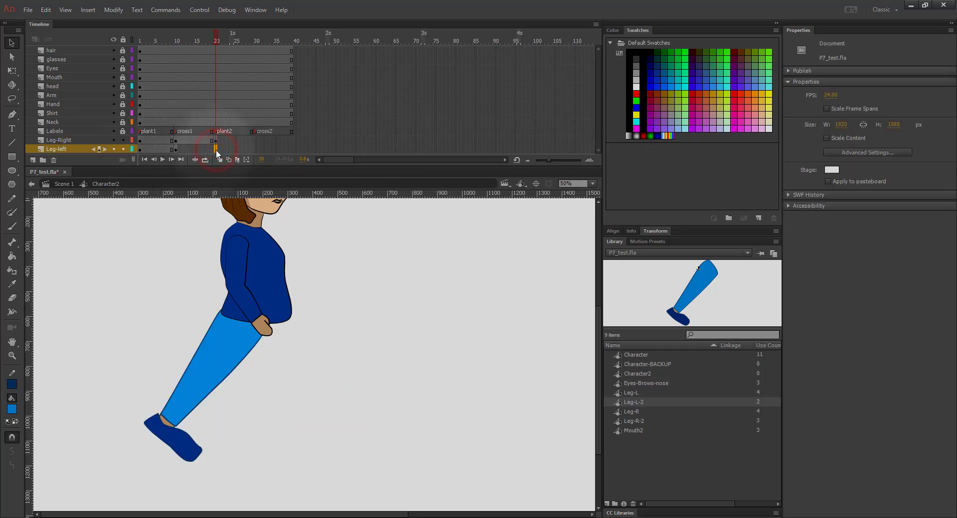
{"action": "key", "text": "F6"}
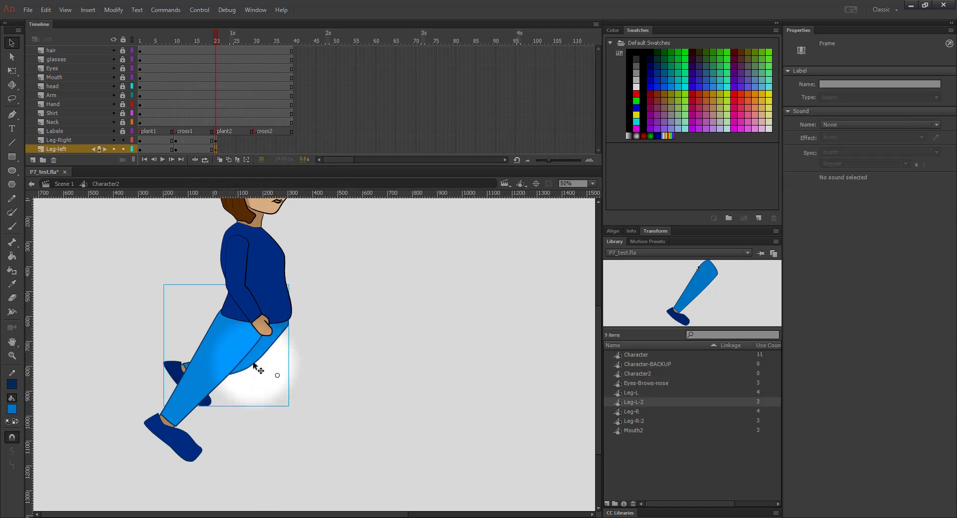
{"action": "left_click", "coordinate": [254, 364]}
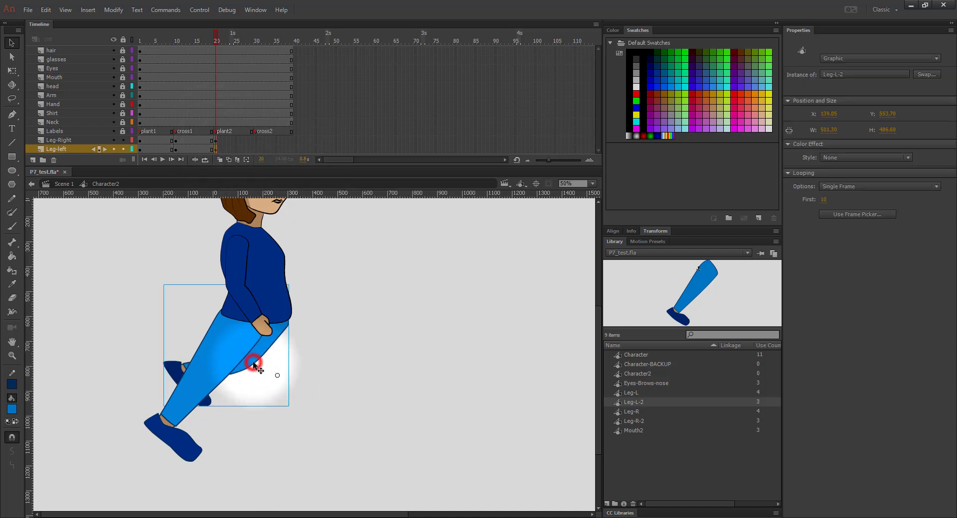
{"action": "left_click", "coordinate": [823, 199]}
{"action": "type", "text": "20"}
{"action": "key", "text": "Return"}
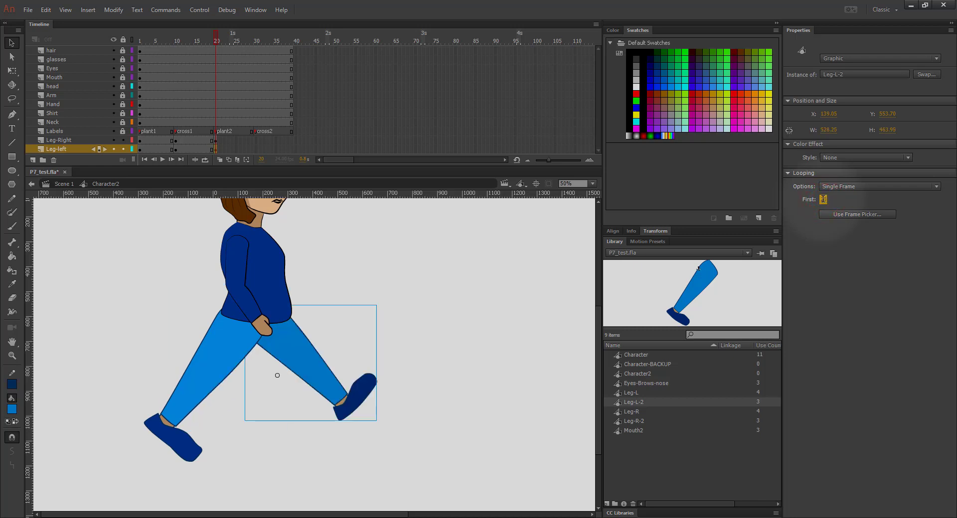
Insert a cross2 keyframe at frame 30 on Leg-Right and set its leg instance's first frame to 30.
{"action": "left_click", "coordinate": [256, 140]}
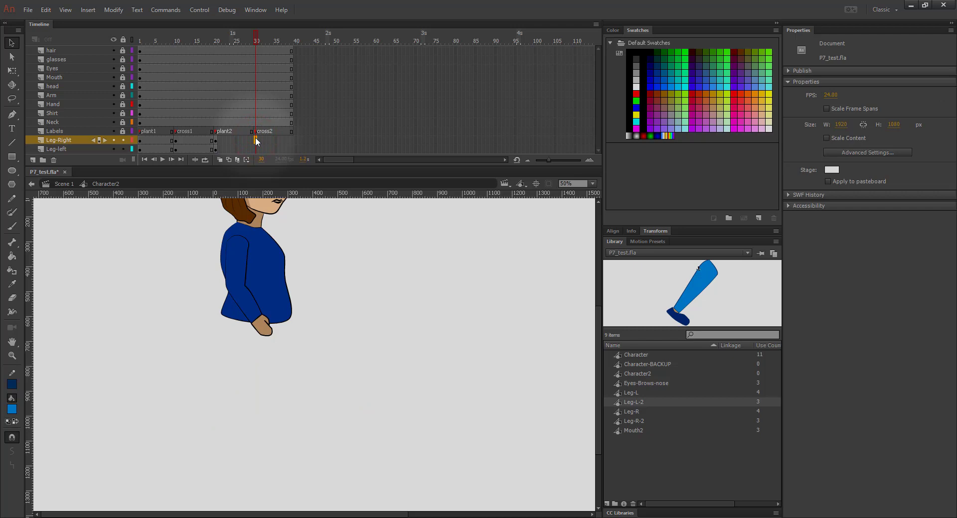
{"action": "key", "text": "F6"}
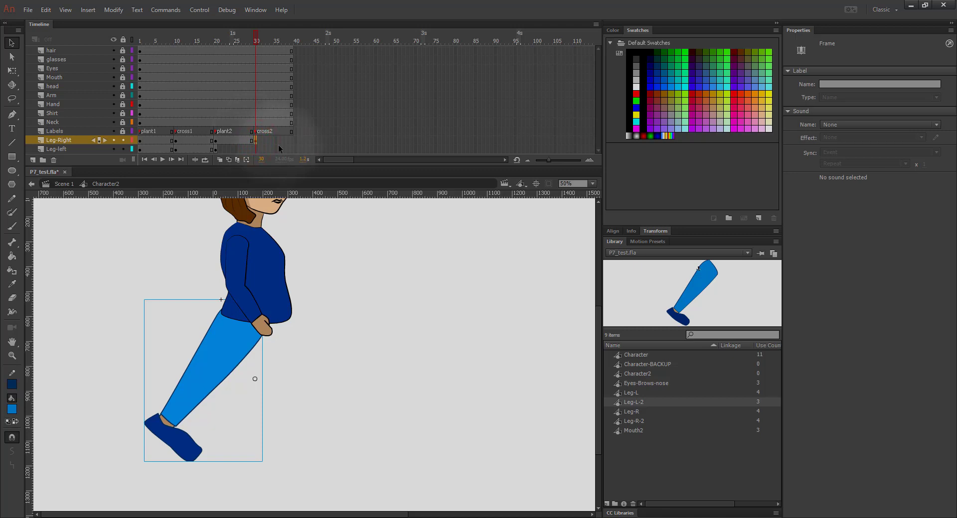
{"action": "left_click", "coordinate": [206, 383]}
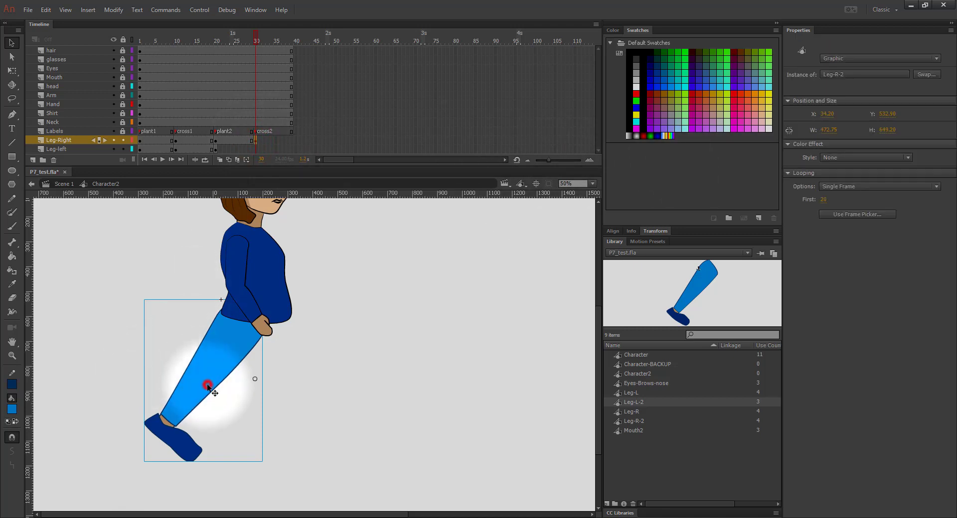
{"action": "left_click", "coordinate": [825, 200]}
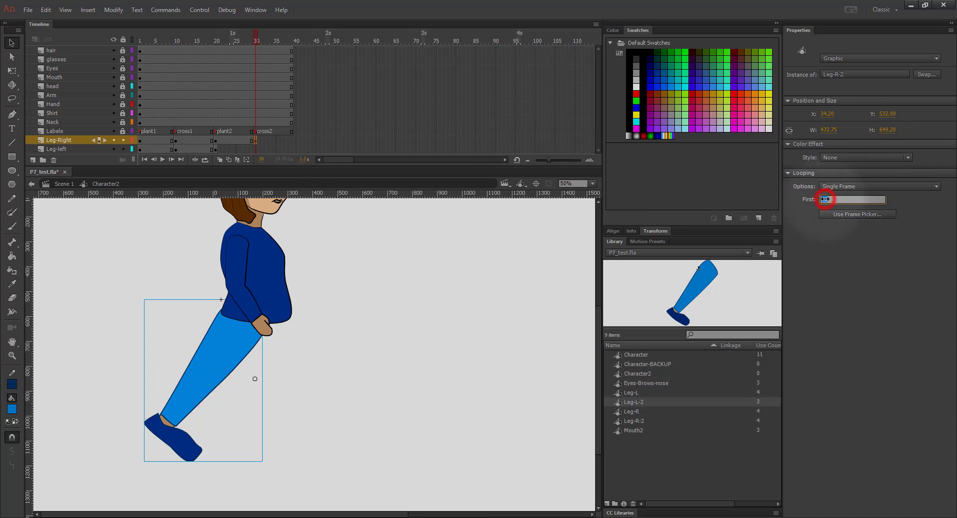
{"action": "type", "text": "30"}
{"action": "key", "text": "Return"}
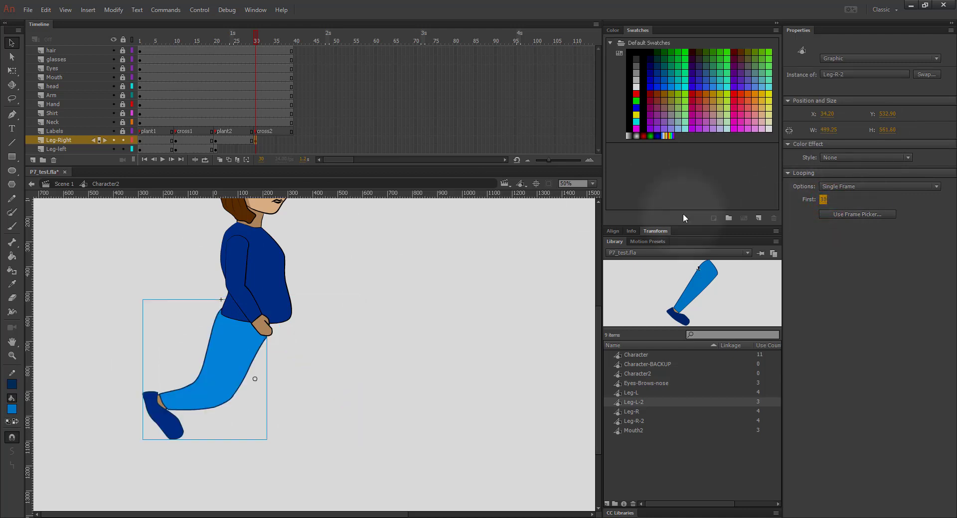
Insert a cross2 keyframe at frame 30 on Leg-left and set its leg instance's first frame to 30.
{"action": "left_click", "coordinate": [256, 149]}
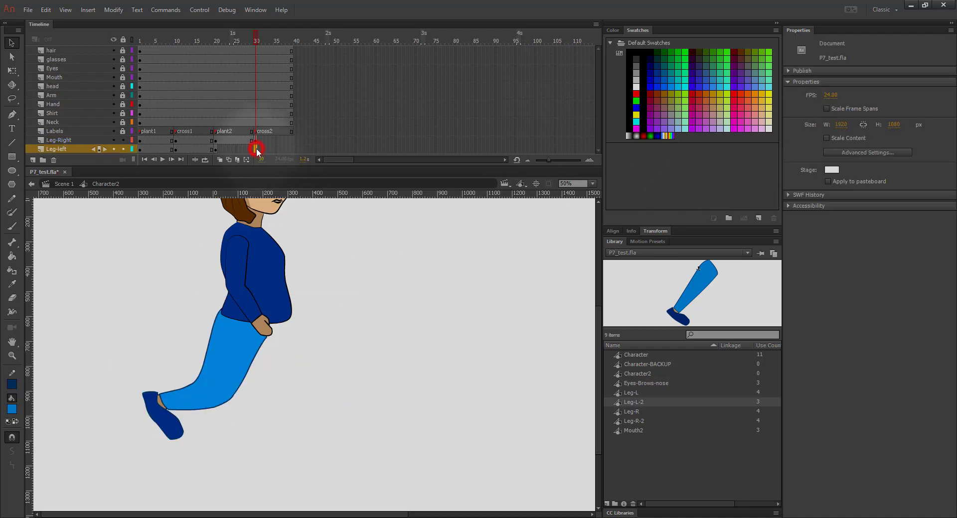
{"action": "key", "text": "F6"}
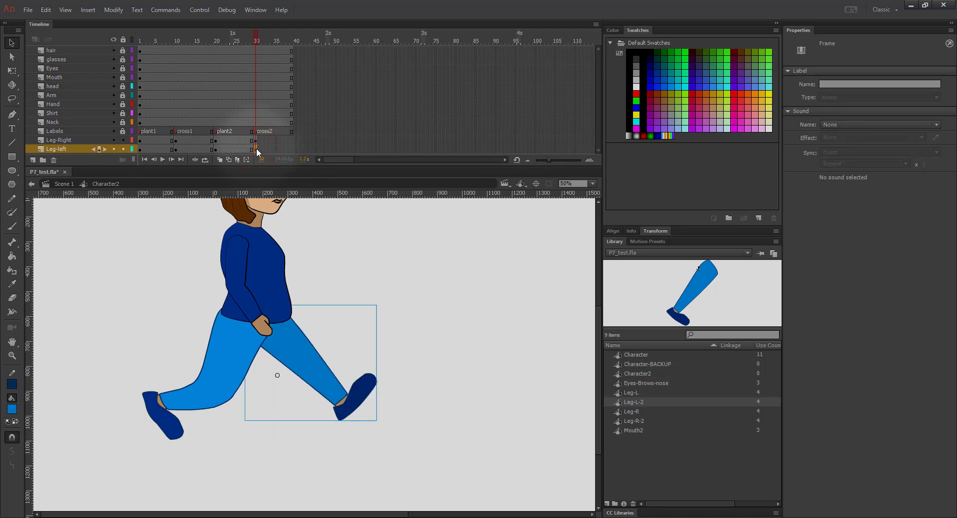
{"action": "left_click", "coordinate": [319, 378]}
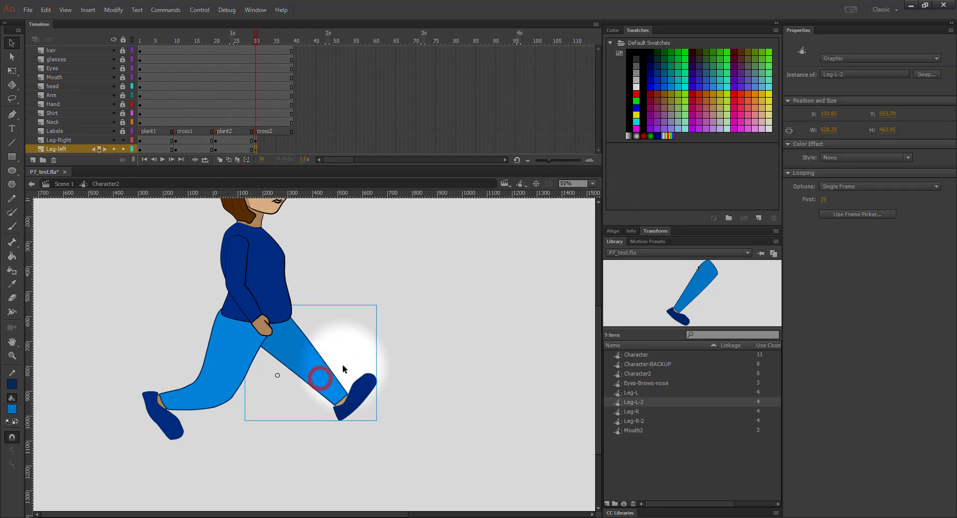
{"action": "left_click", "coordinate": [822, 200]}
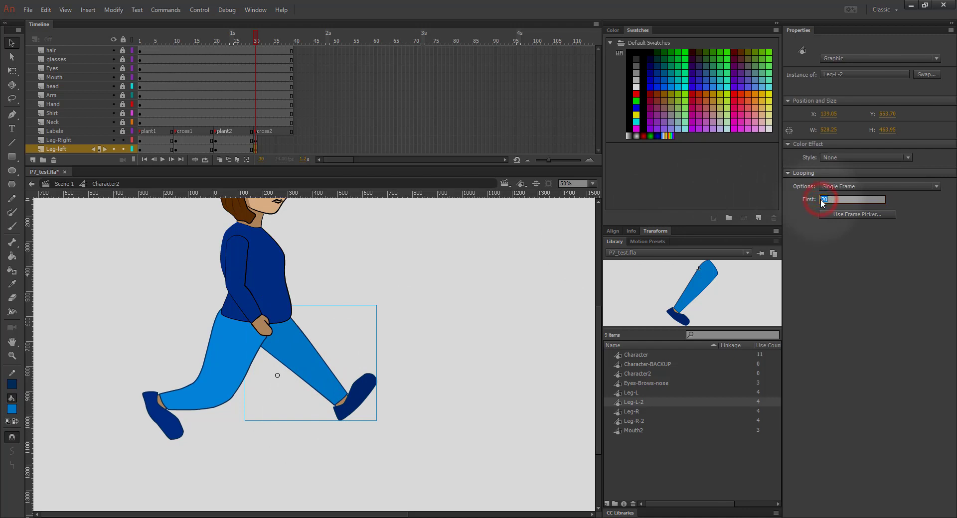
{"action": "type", "text": "30"}
{"action": "key", "text": "Return"}
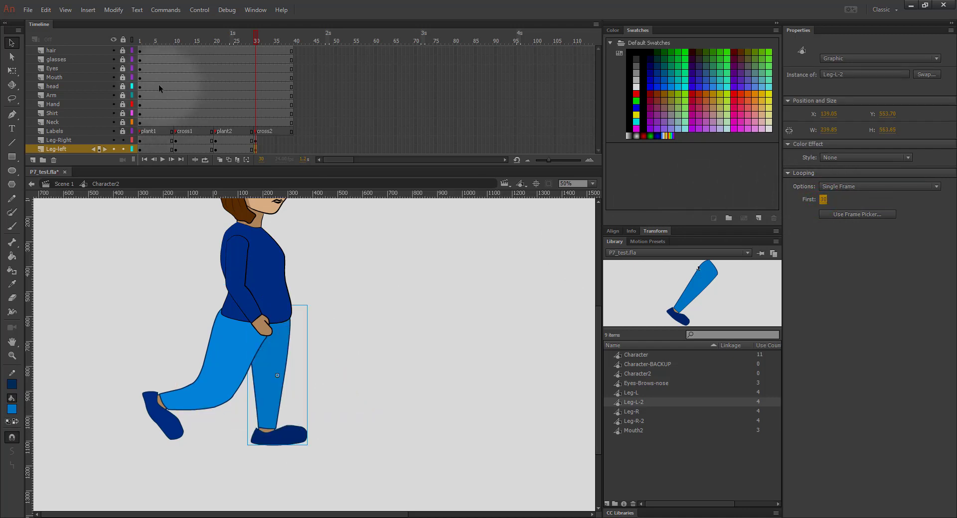
Insert closing keyframes at frame 39 on the Leg-Right and Leg-left layers.
{"action": "left_click", "coordinate": [291, 141]}
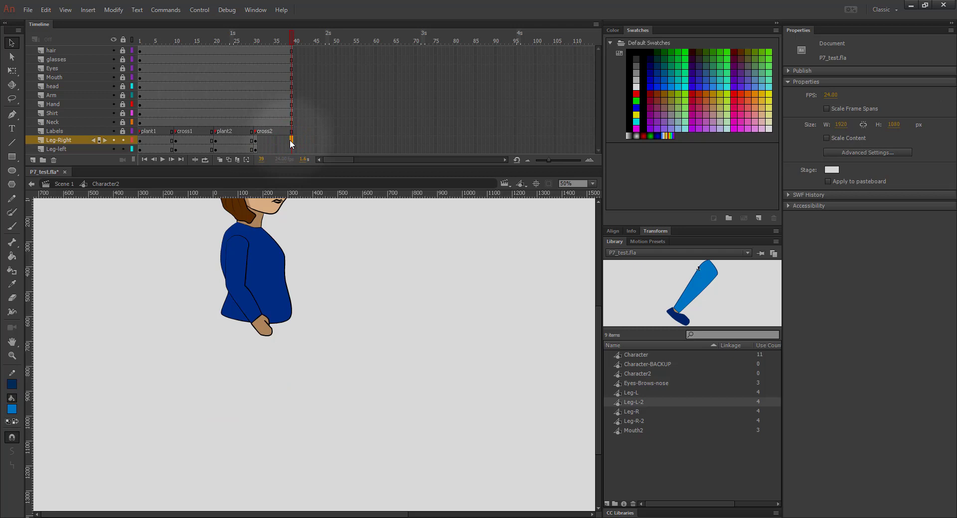
{"action": "key", "text": "F6"}
{"action": "left_click", "coordinate": [291, 148]}
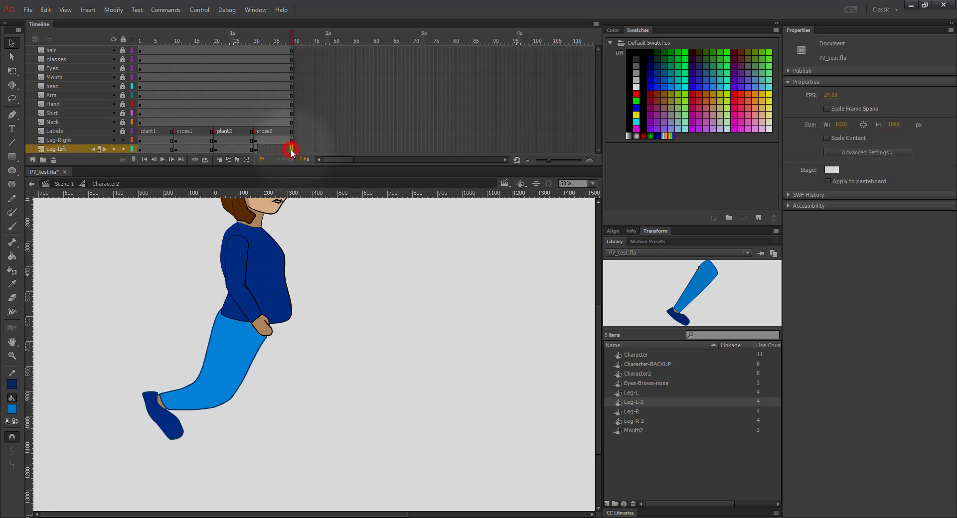
{"action": "key", "text": "F6"}
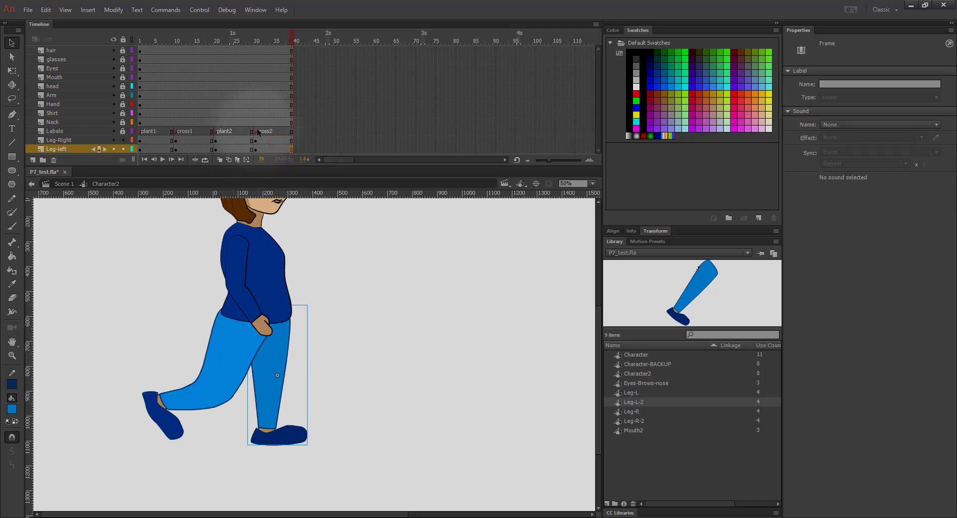
Play the walk cycle back from frame 1 and save the file.
{"action": "left_click_drag", "start_coordinate": [290, 39], "coordinate": [121, 42]}
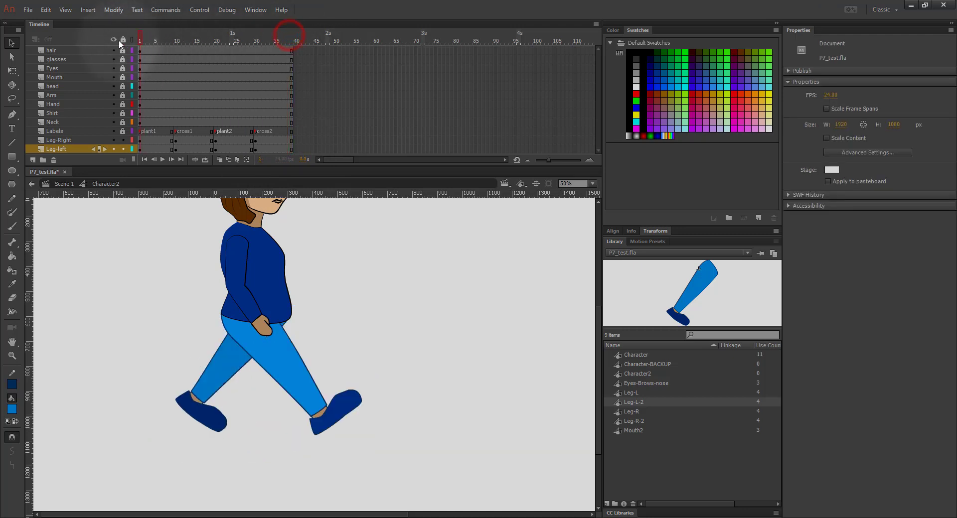
{"action": "left_click", "coordinate": [162, 160]}
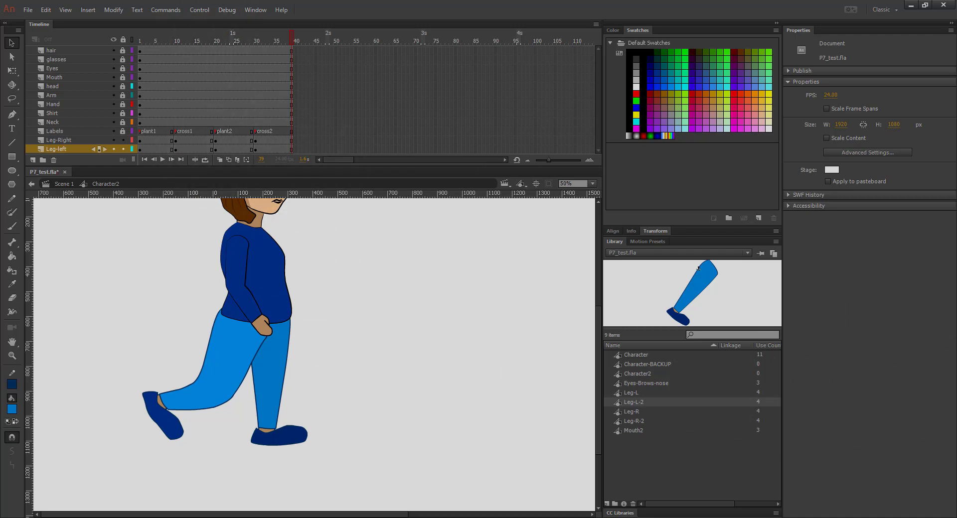
{"action": "key", "text": "ctrl+s"}
Return to Scene 1, then lock and hide the Character layer.
{"action": "left_click", "coordinate": [54, 184]}
{"action": "left_click", "coordinate": [115, 53]}
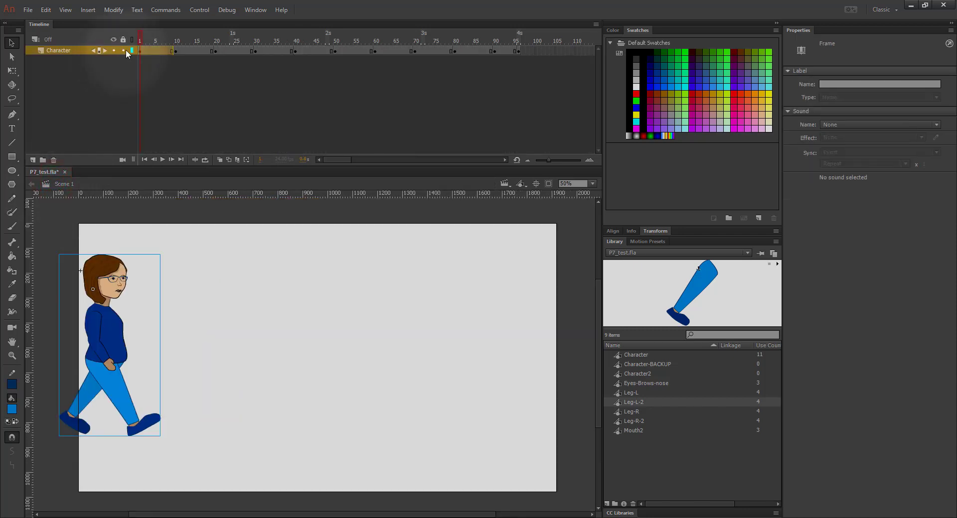
{"action": "left_click", "coordinate": [124, 50]}
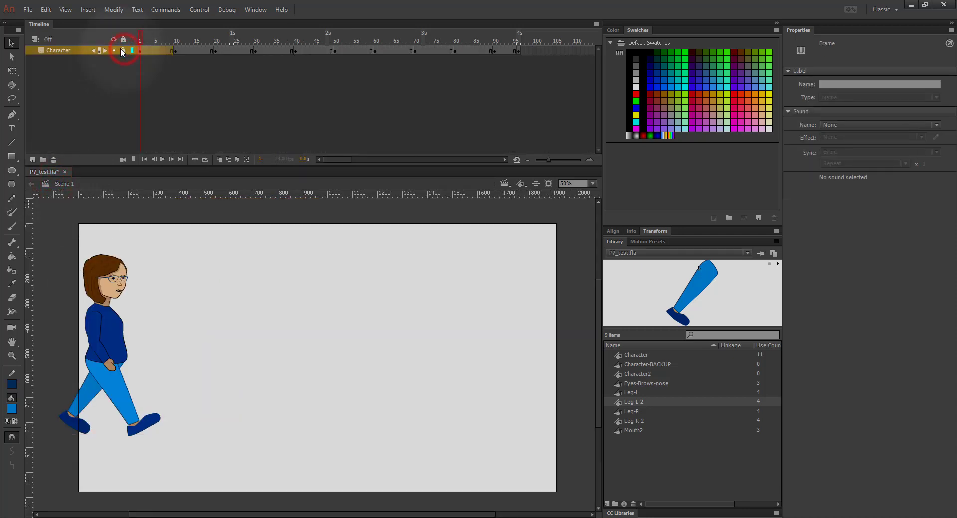
{"action": "left_click", "coordinate": [115, 51]}
Add a new layer above the Character layer and name it Character2.
{"action": "left_click", "coordinate": [33, 160]}
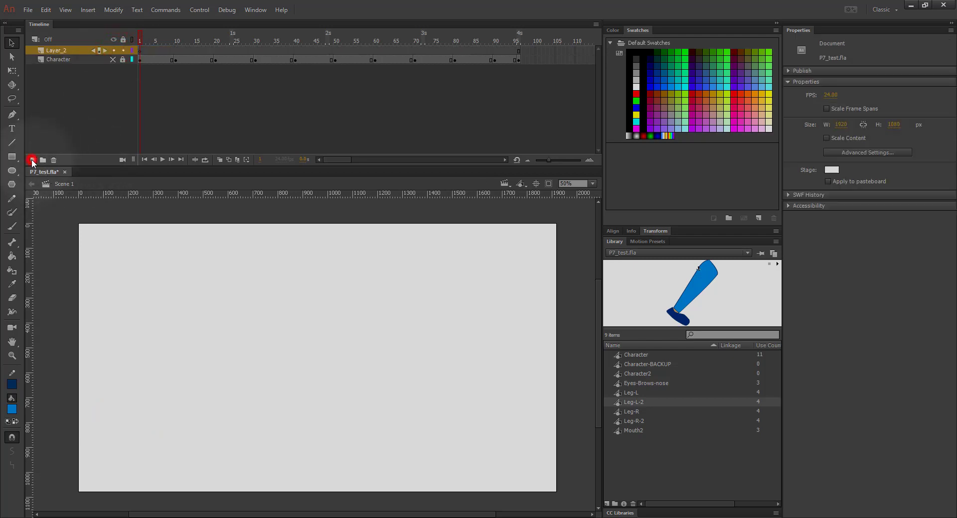
{"action": "left_click", "coordinate": [58, 50]}
{"action": "double_click", "coordinate": [57, 49]}
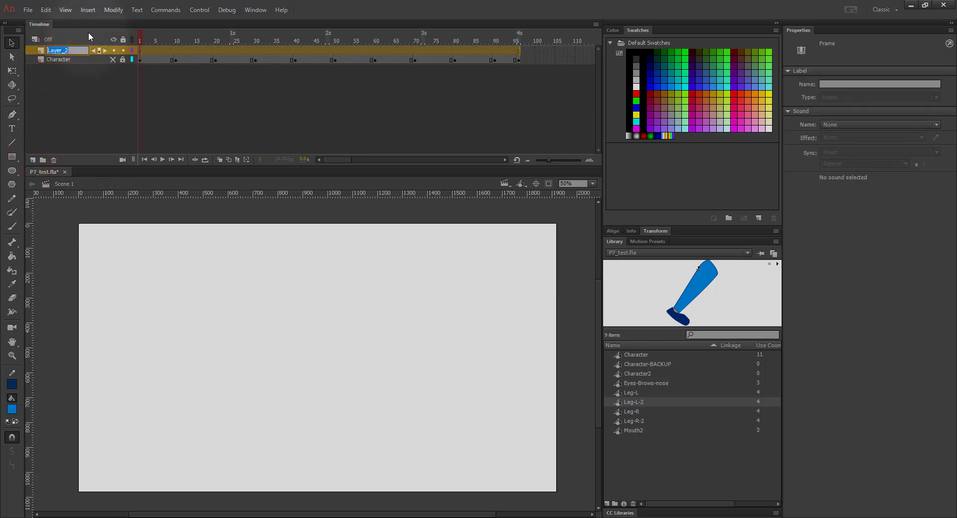
{"action": "type", "text": "Character2"}
{"action": "key", "text": "Return"}
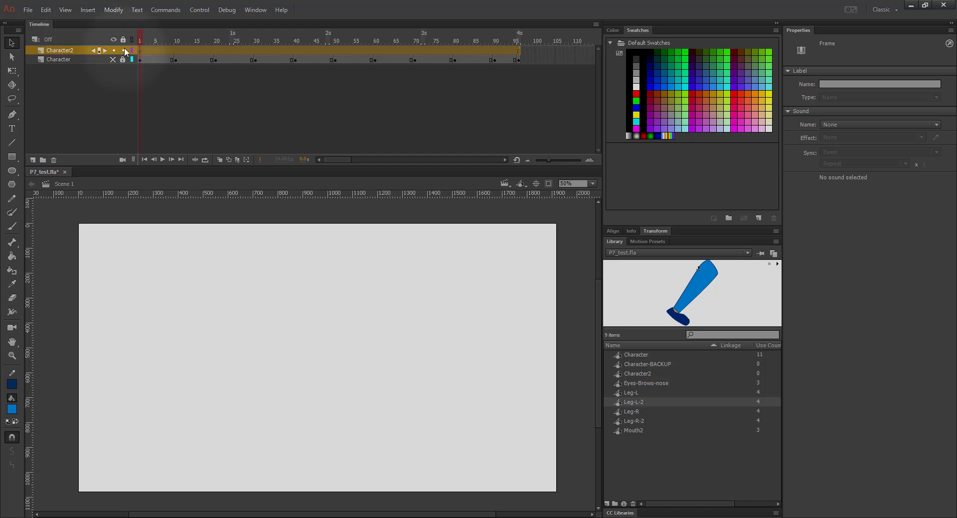
{"action": "left_click", "coordinate": [618, 367]}
{"action": "left_click", "coordinate": [618, 371]}
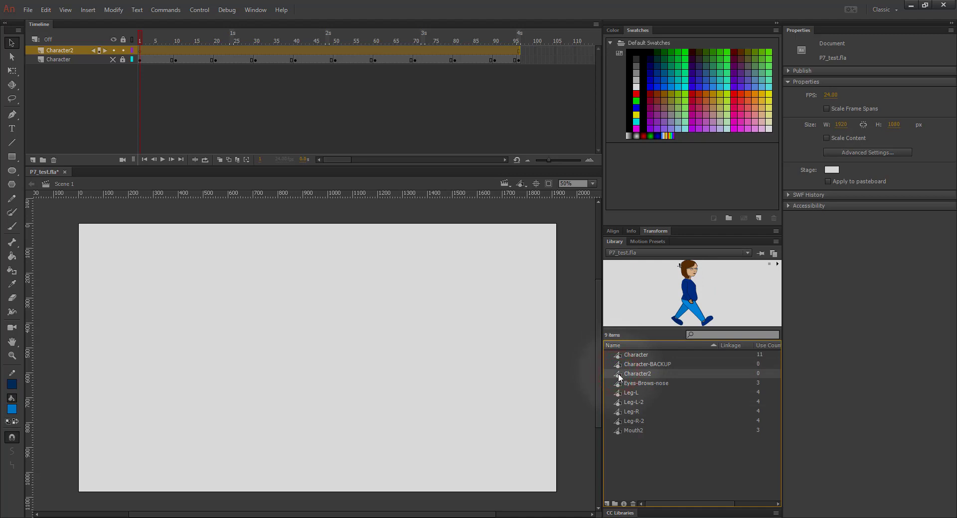
{"action": "left_click_drag", "start_coordinate": [619, 374], "coordinate": [114, 355]}
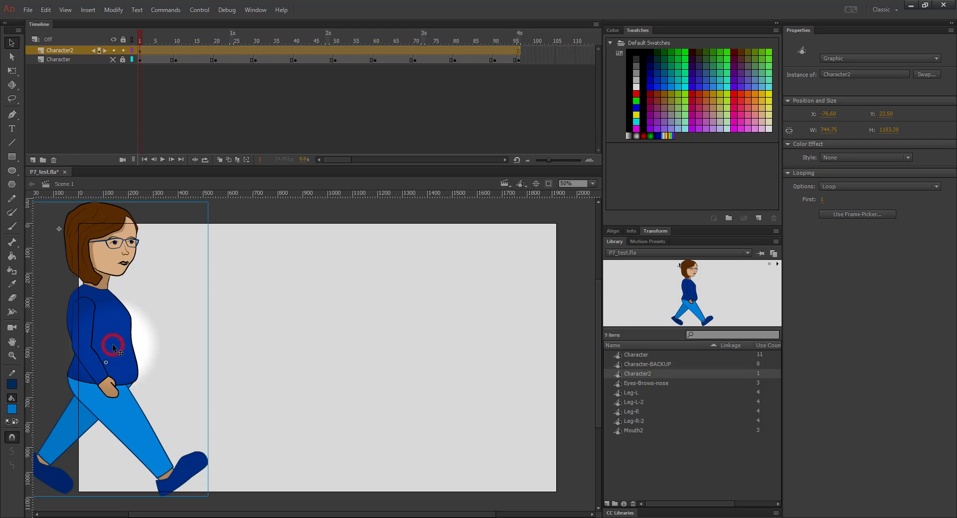
{"action": "key", "text": "Delete"}
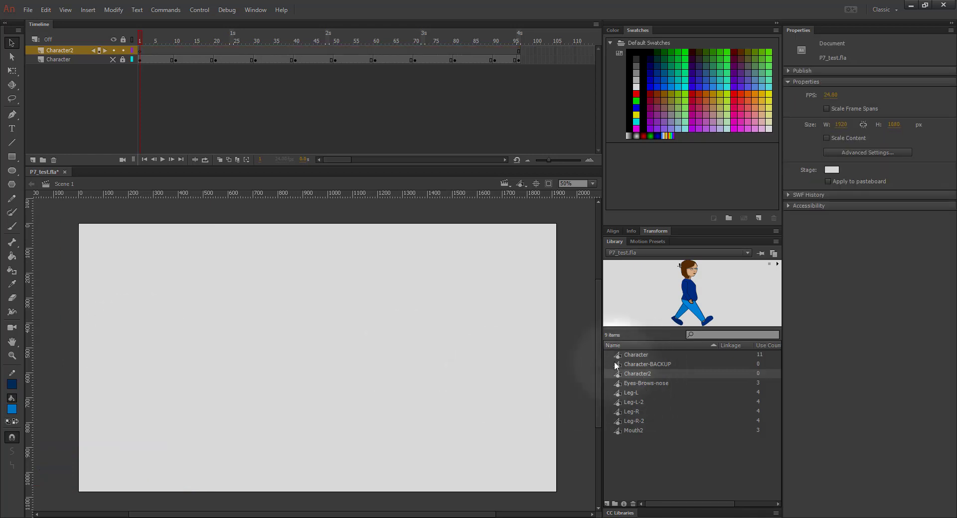
Place a Character symbol instance on the Character2 layer, scaled down to about 451 px wide near the stage's left edge.
{"action": "left_click_drag", "start_coordinate": [618, 355], "coordinate": [231, 361]}
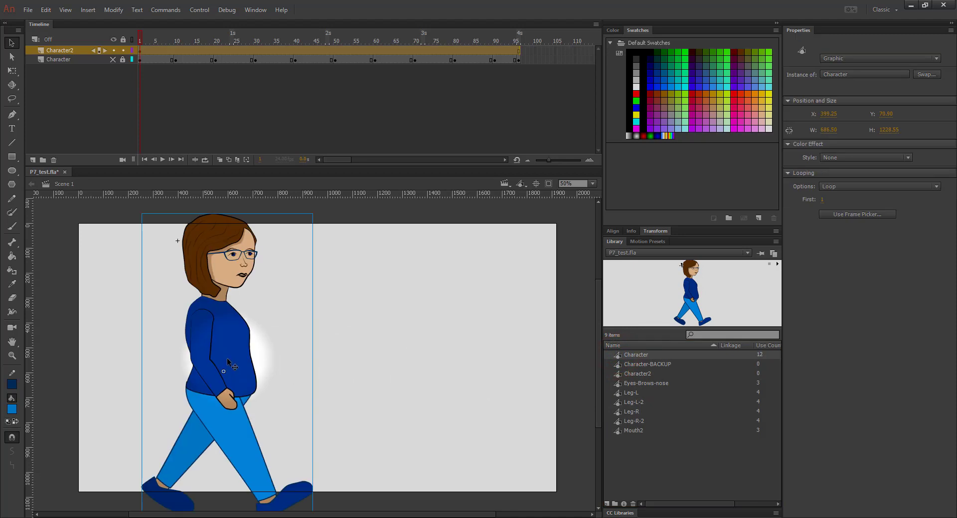
{"action": "key", "text": "q"}
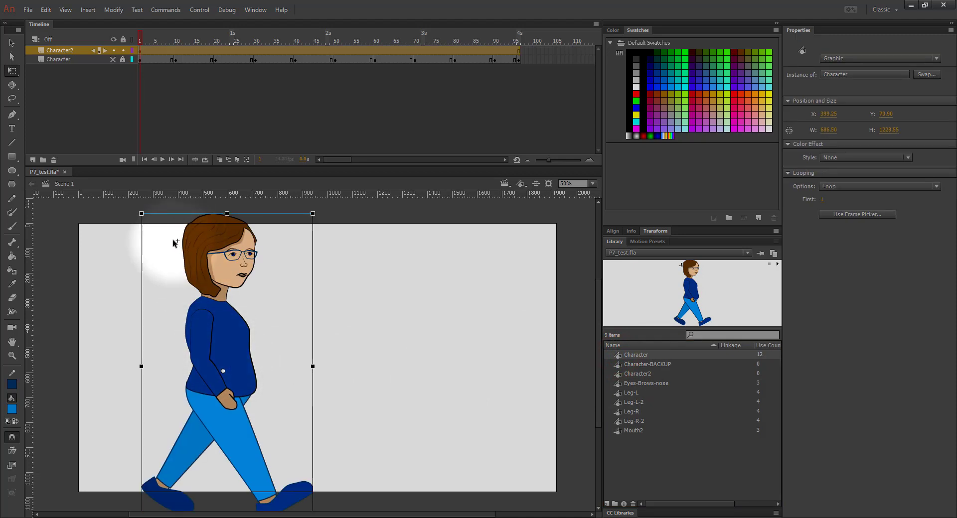
{"action": "left_click_drag", "start_coordinate": [141, 213], "coordinate": [169, 253]}
{"action": "left_click_drag", "start_coordinate": [230, 368], "coordinate": [140, 348]}
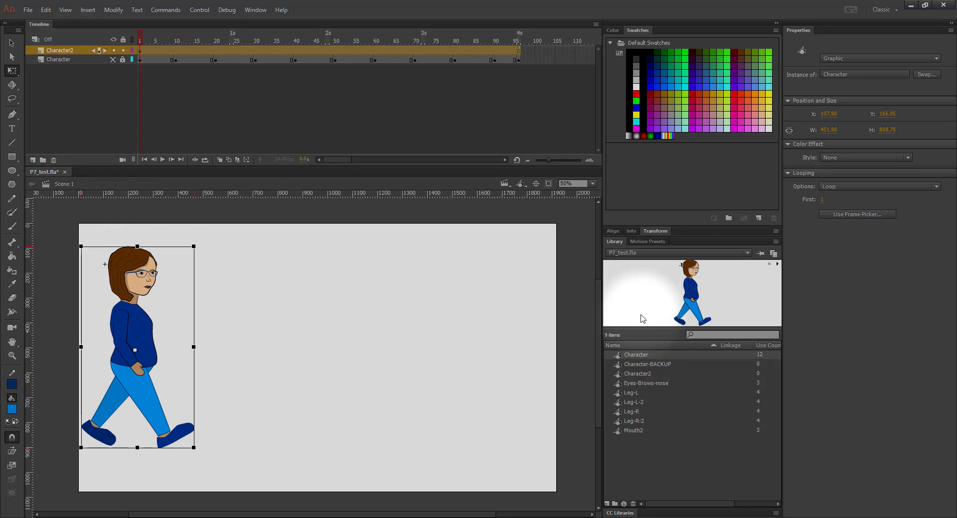
Open the Character symbol to examine its artwork and return to Scene 1.
{"action": "double_click", "coordinate": [618, 355]}
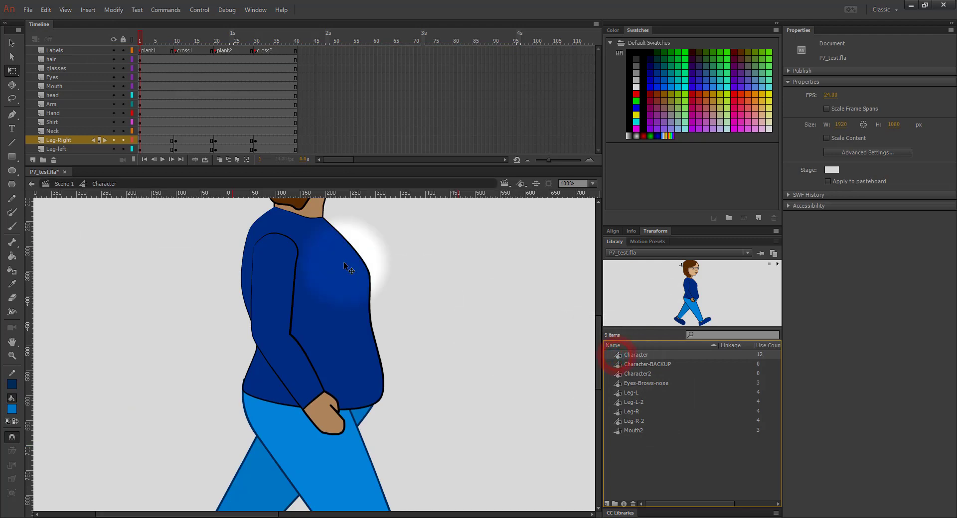
{"action": "scroll", "coordinate": [349, 299], "scroll_direction": "up", "scroll_amount": 5}
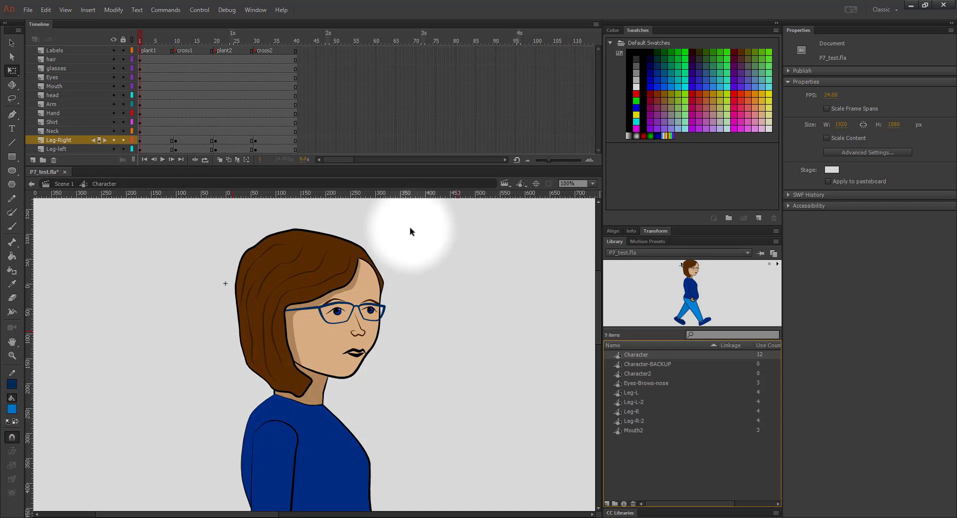
{"action": "left_click", "coordinate": [12, 70]}
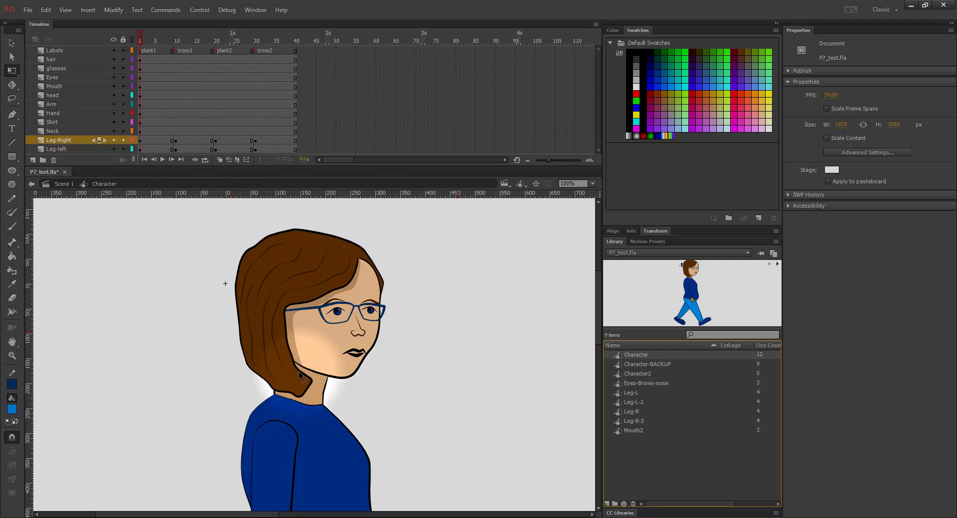
{"action": "left_click", "coordinate": [65, 184]}
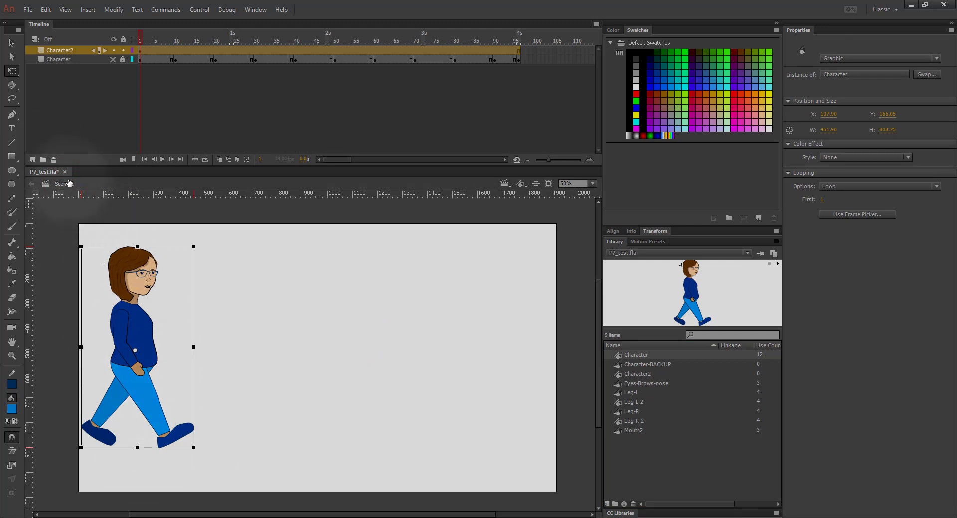
Save the file and place a horizontal ruler guide along the ground line at the bottom of the character's feet.
{"action": "key", "text": "ctrl+s"}
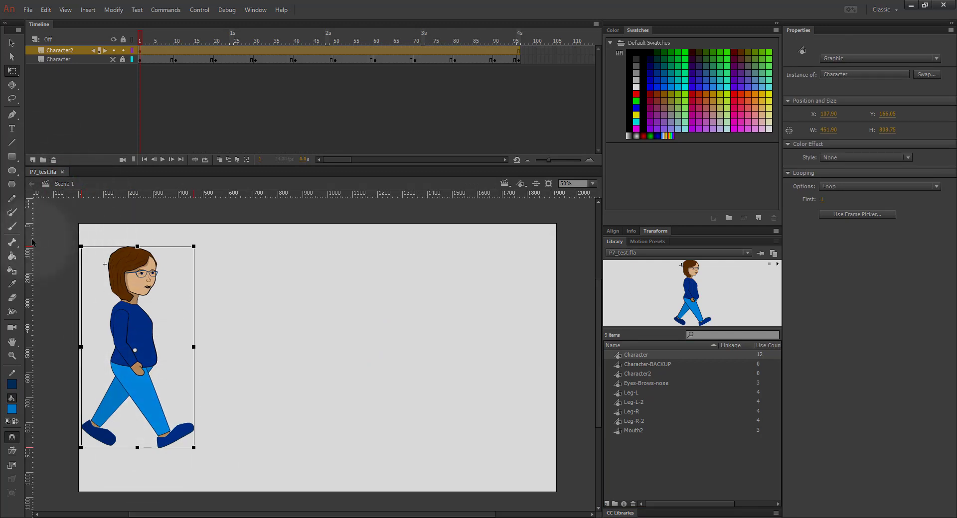
{"action": "left_click", "coordinate": [65, 10]}
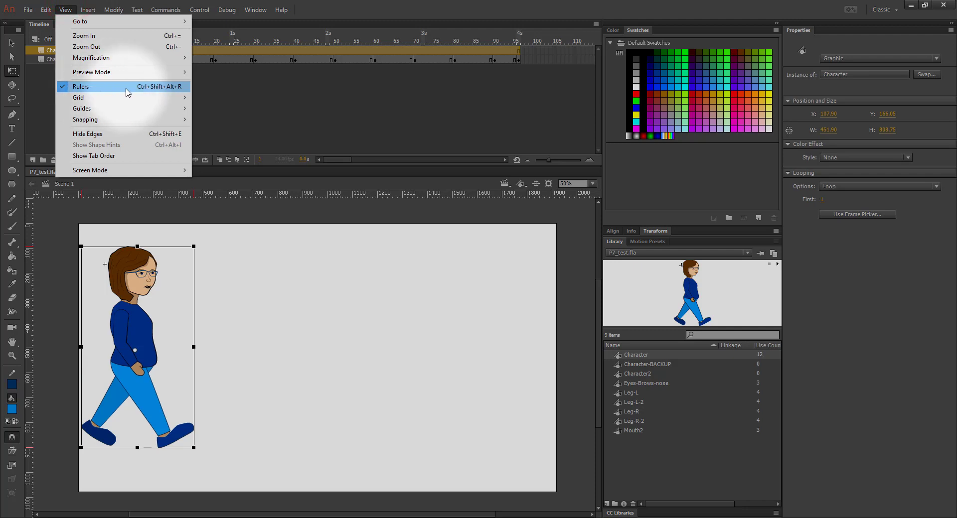
{"action": "mouse_move", "coordinate": [125, 108]}
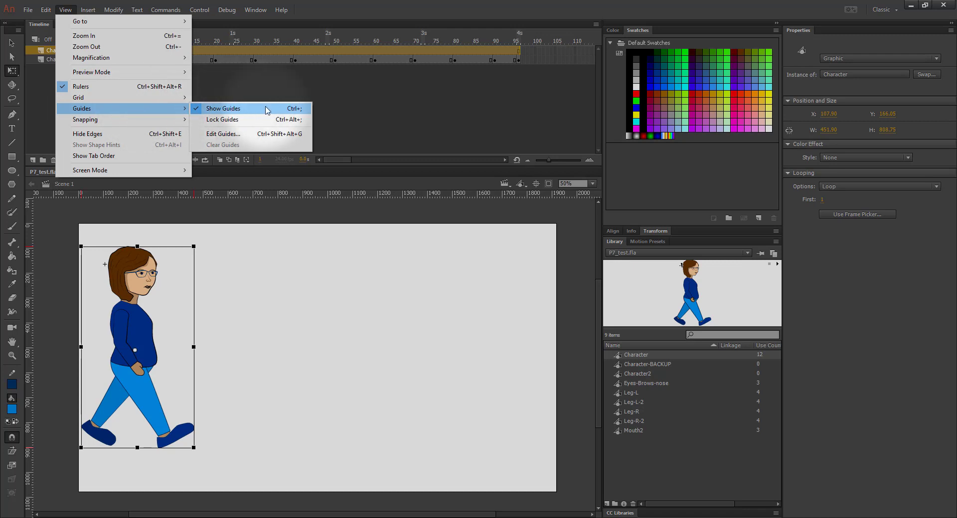
{"action": "left_click", "coordinate": [38, 194]}
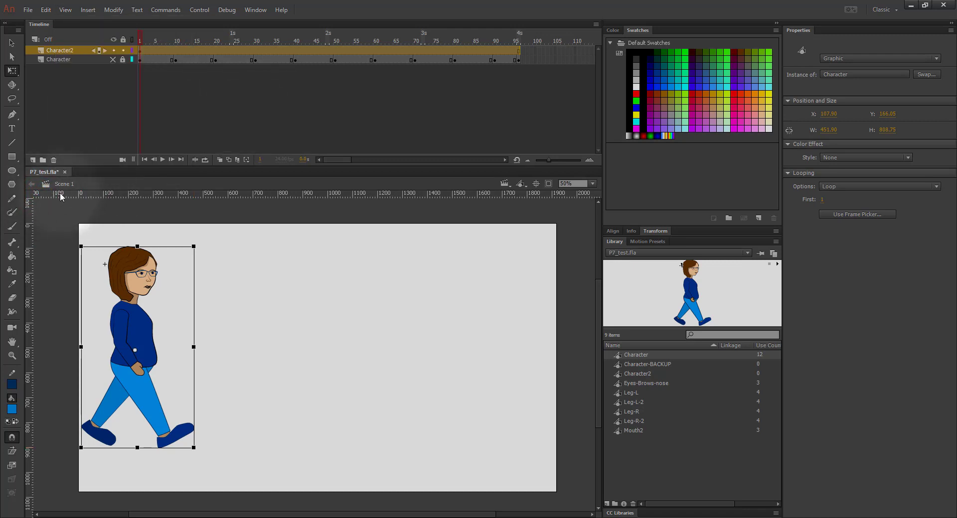
{"action": "left_click_drag", "start_coordinate": [58, 192], "coordinate": [65, 447]}
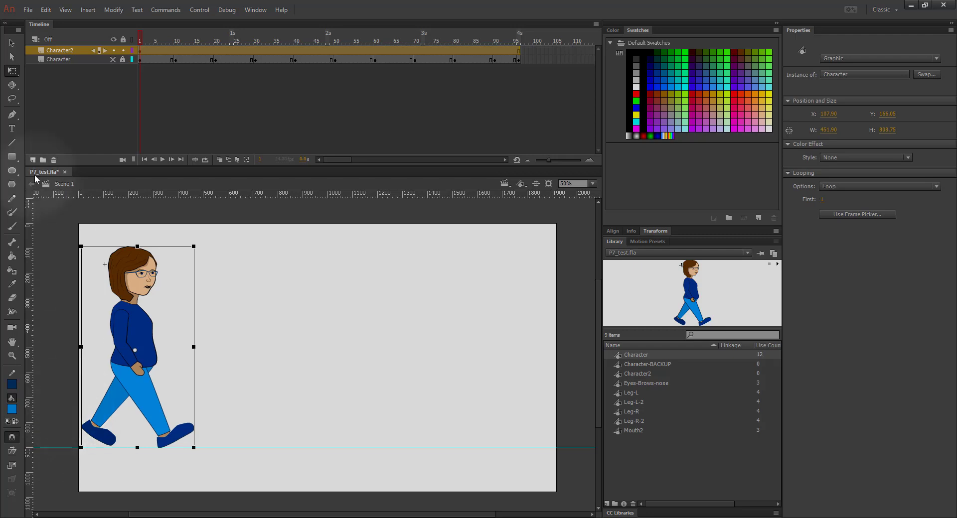
Place a horizontal ruler guide at the top of the character's head and play the animation to check the figure against both guides.
{"action": "left_click_drag", "start_coordinate": [55, 195], "coordinate": [57, 247]}
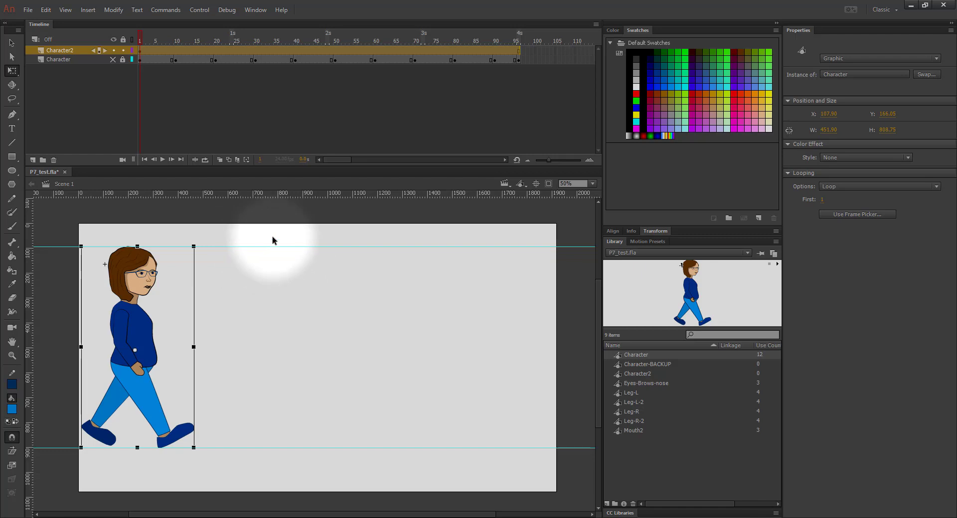
{"action": "left_click", "coordinate": [176, 50]}
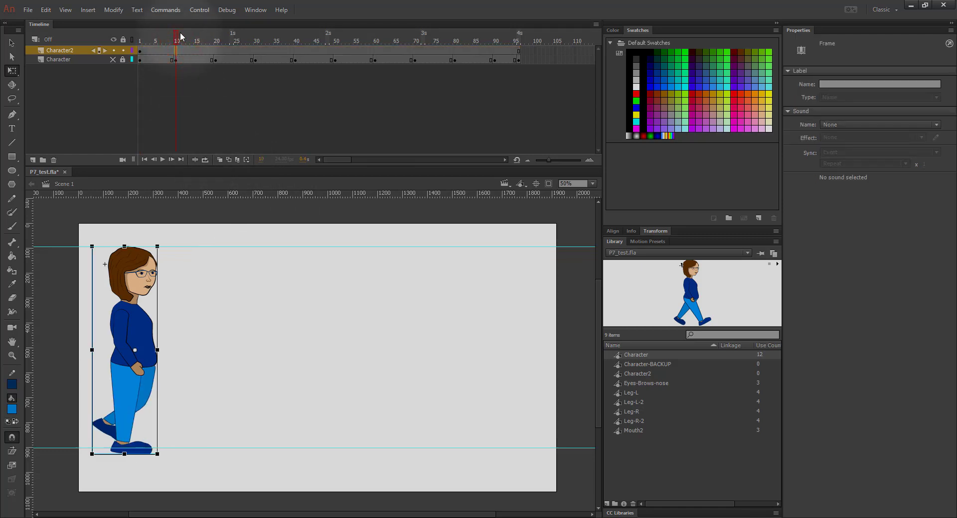
{"action": "left_click_drag", "start_coordinate": [175, 36], "coordinate": [140, 37]}
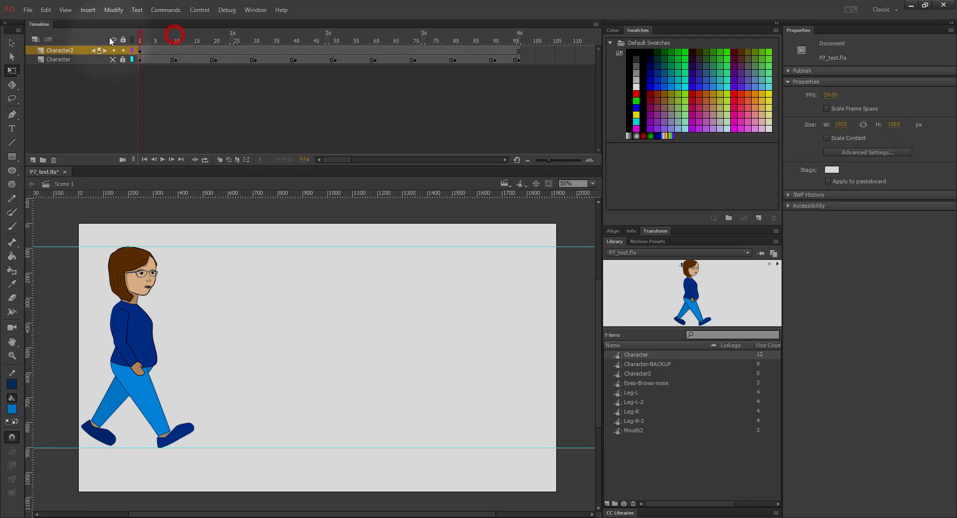
{"action": "left_click", "coordinate": [163, 160]}
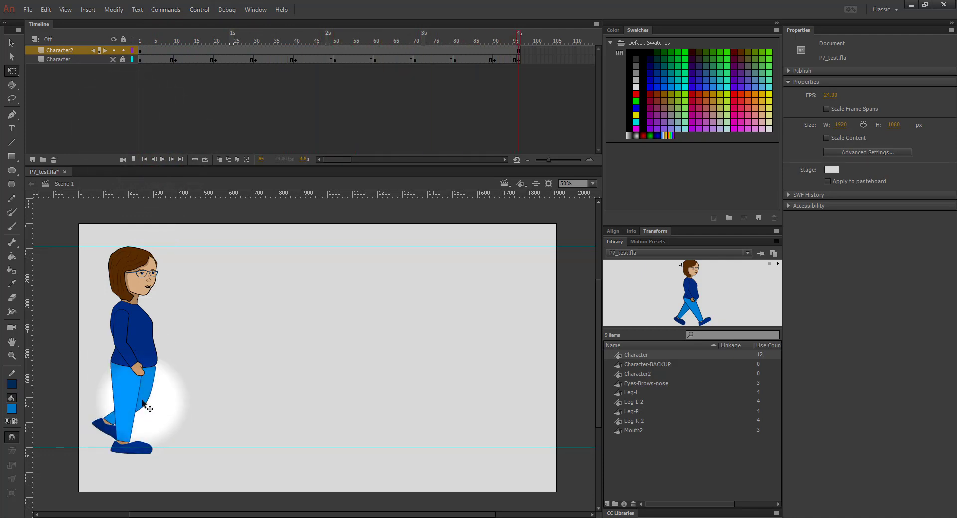
{"action": "left_click", "coordinate": [162, 160]}
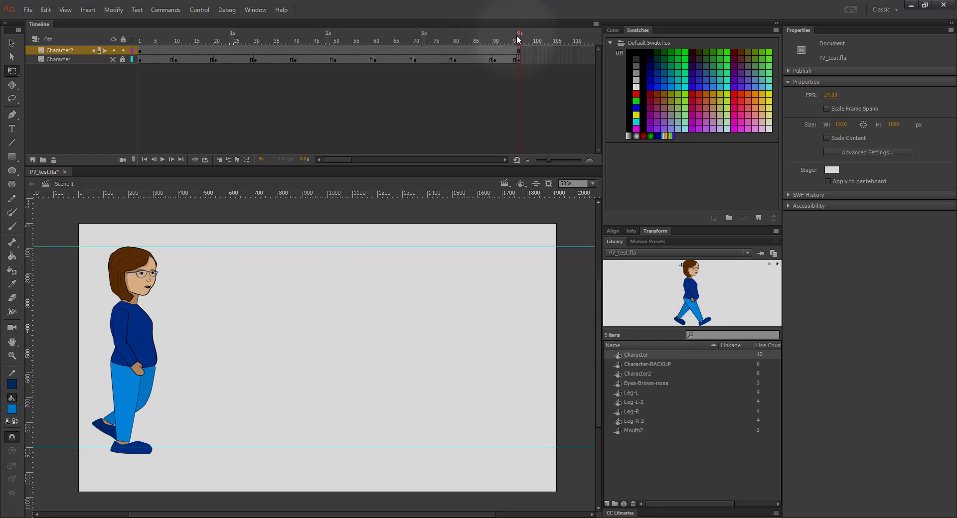
{"action": "left_click_drag", "start_coordinate": [516, 35], "coordinate": [123, 41]}
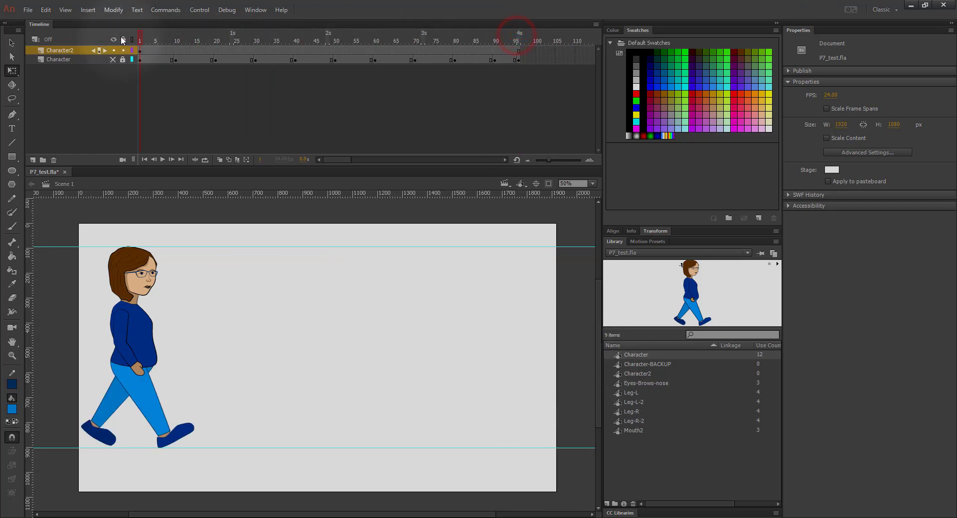
Insert a keyframe at frame 10 of the Character2 layer and move the character about 80 px to the right.
{"action": "left_click", "coordinate": [177, 50]}
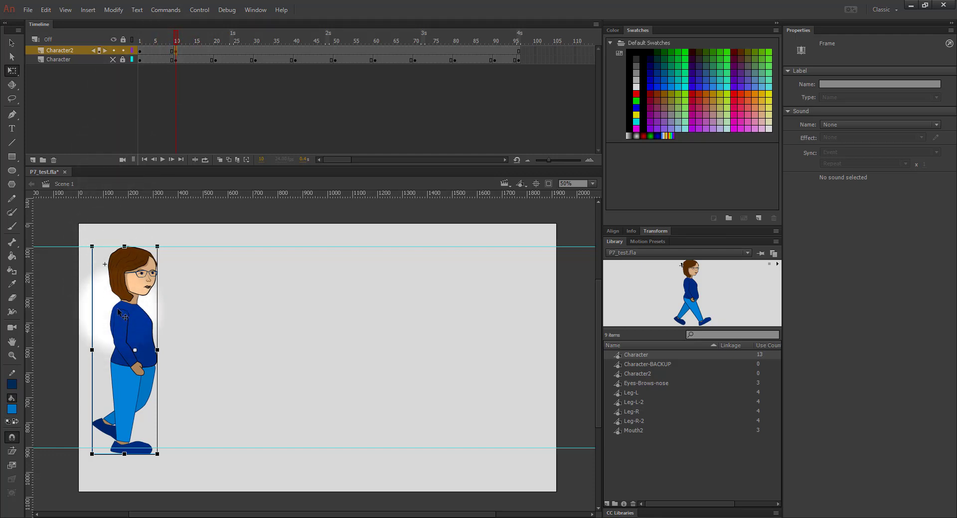
{"action": "key", "text": "shift+Right"}
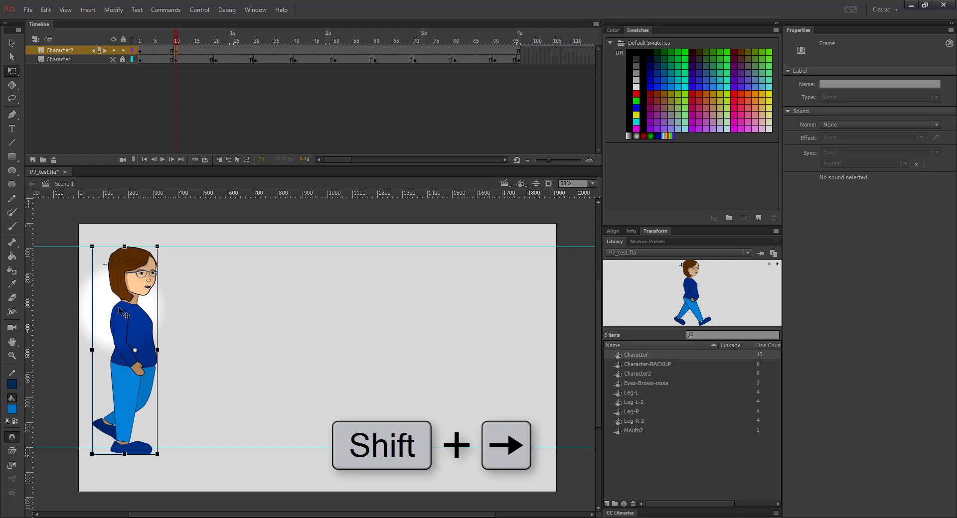
{"action": "key", "text": "shift+Right"}
{"action": "key", "text": "shift+Right"}
{"action": "key", "text": "shift+Right"}
{"action": "key", "text": "shift+Right"}
{"action": "key", "text": "shift+Right"}
{"action": "key", "text": "shift+Right"}
{"action": "key", "text": "shift+Right"}
{"action": "key", "text": "shift+Right"}
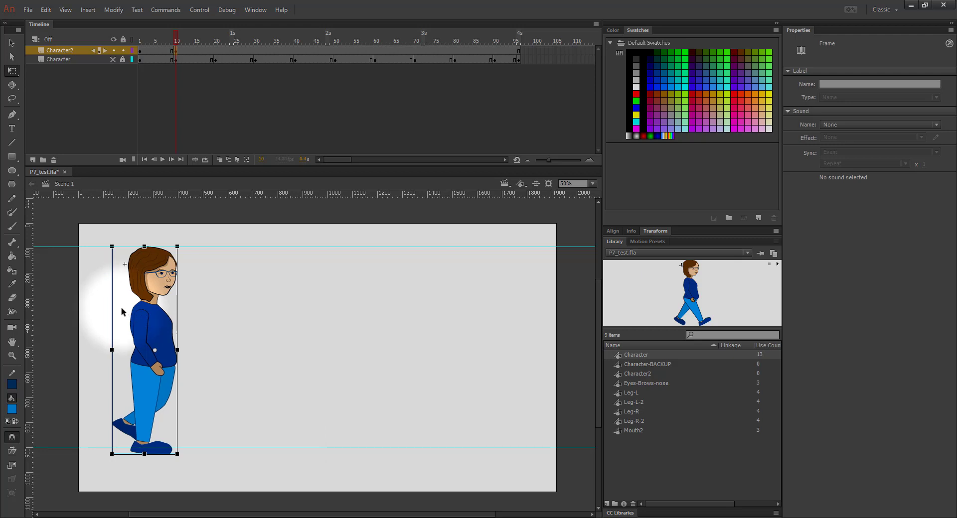
Insert a keyframe at frame 20 of the Character2 layer and move the character about 80 px further right.
{"action": "left_click", "coordinate": [217, 50]}
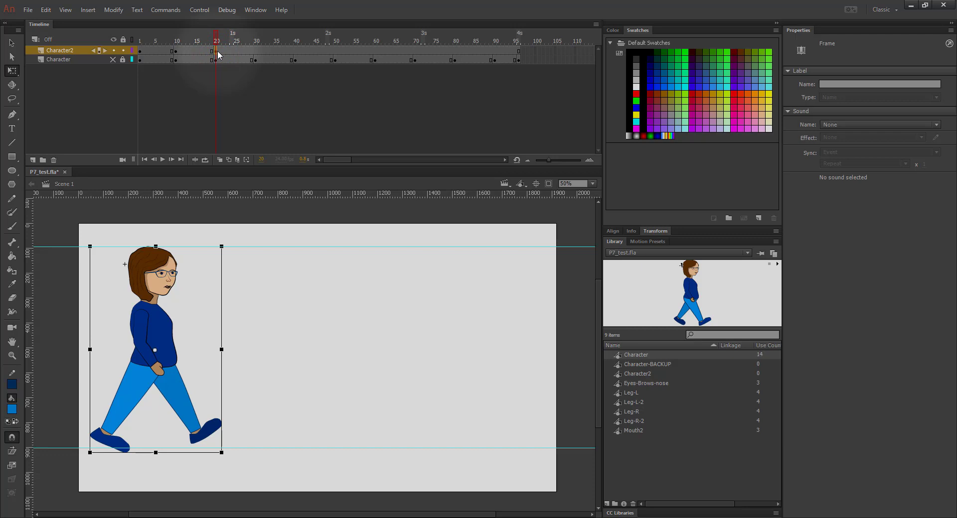
{"action": "key", "text": "shift+Right"}
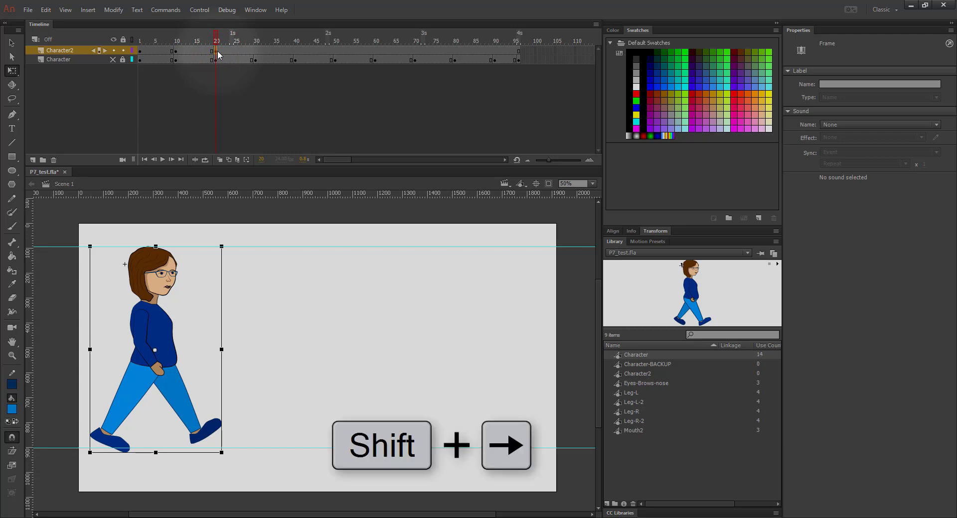
{"action": "key", "text": "shift+Right"}
{"action": "key", "text": "shift+Right"}
{"action": "key", "text": "shift+Right"}
{"action": "key", "text": "shift+Right"}
{"action": "key", "text": "shift+Right"}
{"action": "key", "text": "shift+Right"}
{"action": "key", "text": "shift+Right"}
{"action": "key", "text": "shift+Right"}
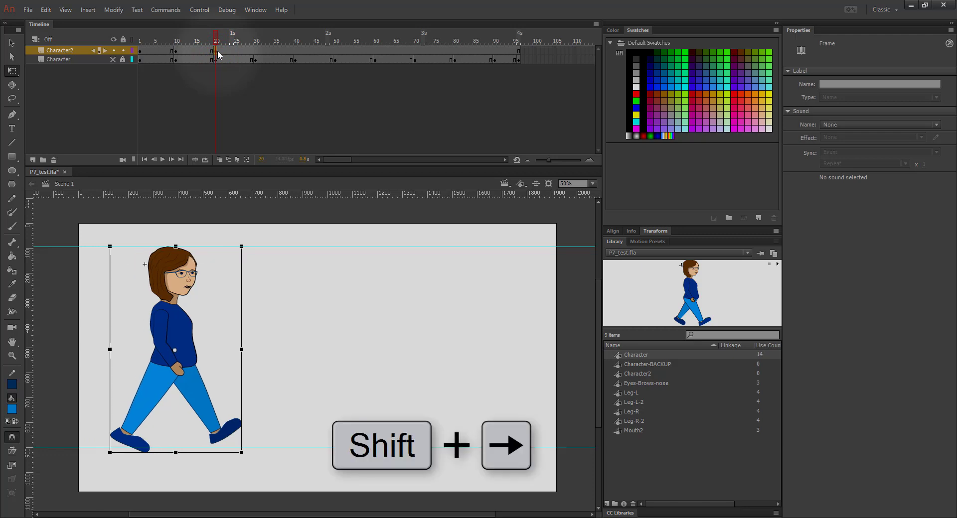
Insert a keyframe at frame 30 of the Character2 layer and move the character about 80 px further right.
{"action": "left_click", "coordinate": [255, 51]}
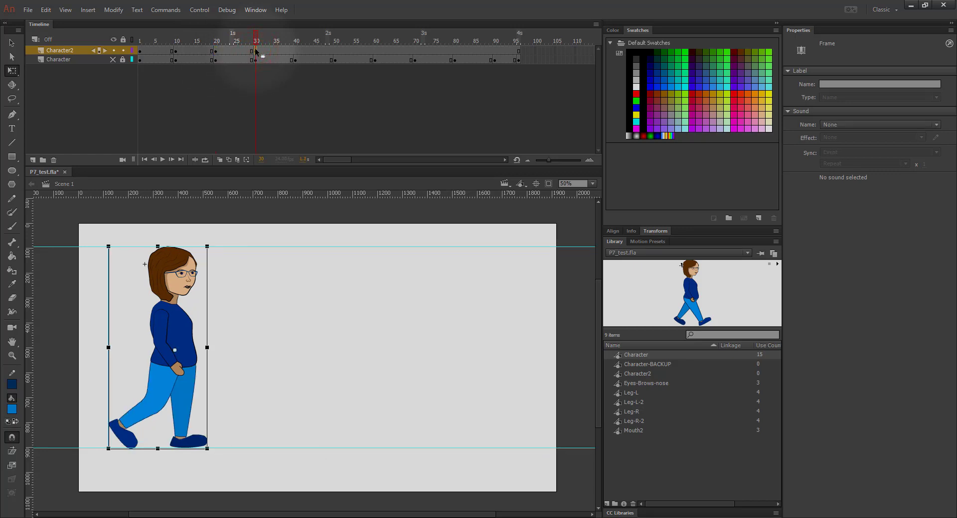
{"action": "key", "text": "shift+Right"}
{"action": "key", "text": "shift+Right"}
{"action": "key", "text": "shift+Right"}
{"action": "key", "text": "shift+Right"}
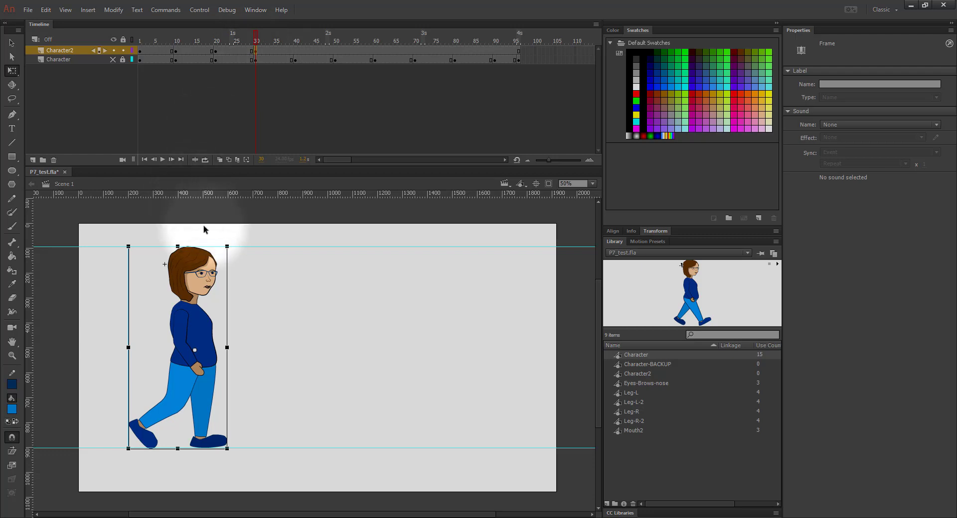
Insert a keyframe at frame 40 of the Character2 layer and move the character about 80 px further right.
{"action": "left_click", "coordinate": [294, 51]}
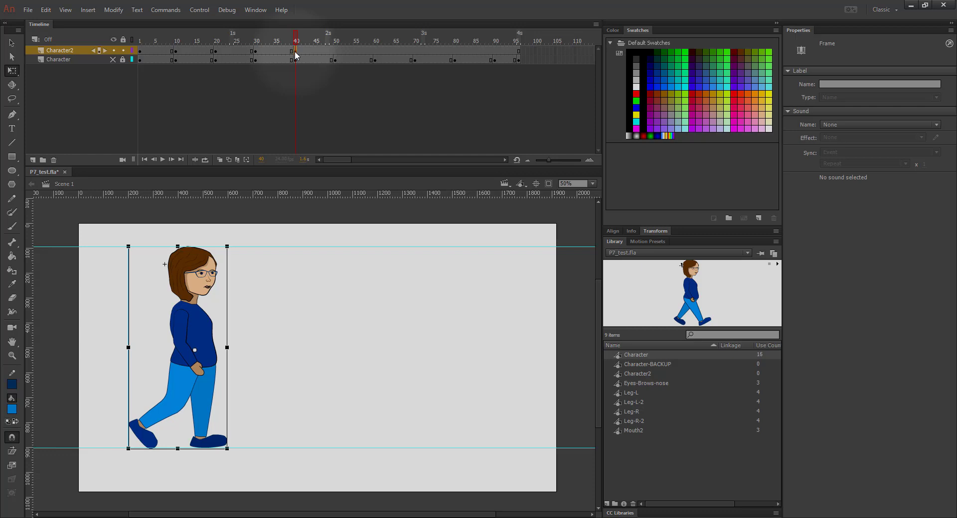
{"action": "key", "text": "shift+Right"}
{"action": "key", "text": "shift+Right"}
{"action": "key", "text": "shift+Right"}
{"action": "key", "text": "shift+Right"}
{"action": "key", "text": "shift+Right"}
{"action": "key", "text": "shift+Right"}
{"action": "key", "text": "shift+Right"}
{"action": "key", "text": "shift+Right"}
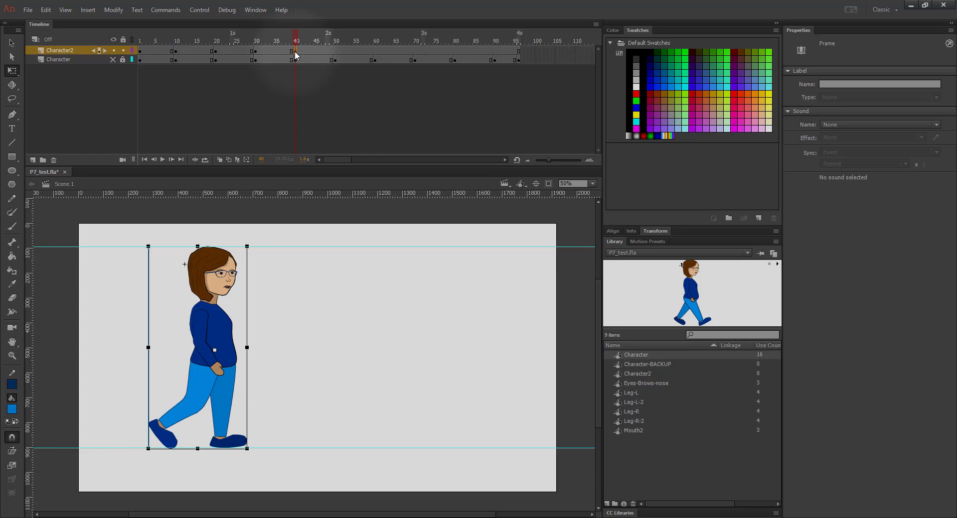
Insert a keyframe at frame 50 of the Character2 layer and move the character about 80 px further right.
{"action": "left_click", "coordinate": [336, 50]}
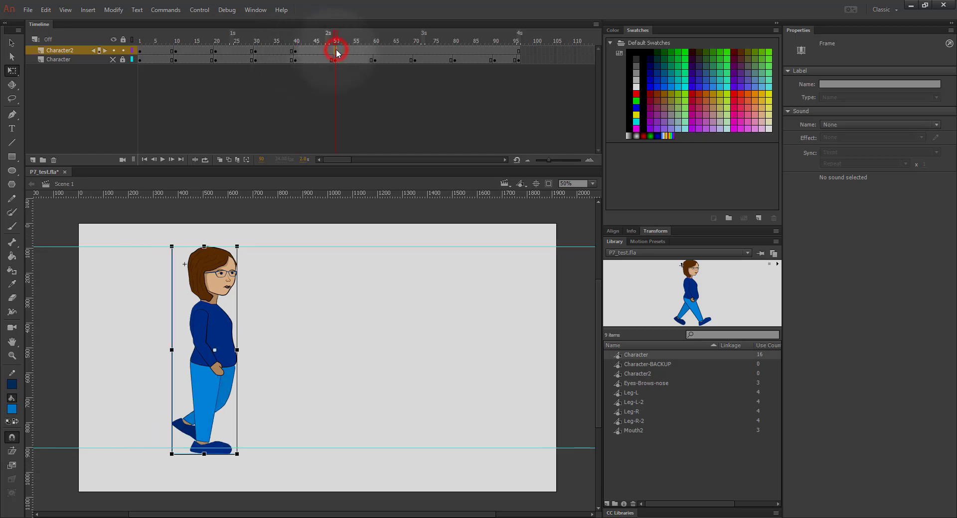
{"action": "key", "text": "F6"}
{"action": "key", "text": "shift+Right"}
{"action": "key", "text": "shift+Right"}
{"action": "key", "text": "shift+Right"}
{"action": "key", "text": "shift+Right"}
{"action": "key", "text": "shift+Right"}
{"action": "key", "text": "shift+Right"}
{"action": "key", "text": "shift+Right"}
{"action": "key", "text": "shift+Right"}
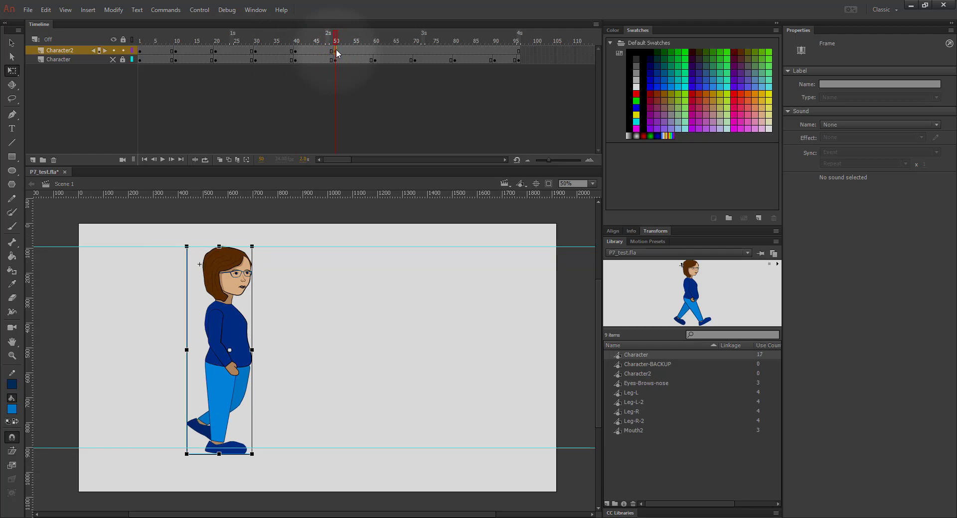
Insert a keyframe at frame 60 of the Character2 layer and move the character about 80 px further right.
{"action": "left_click", "coordinate": [375, 48]}
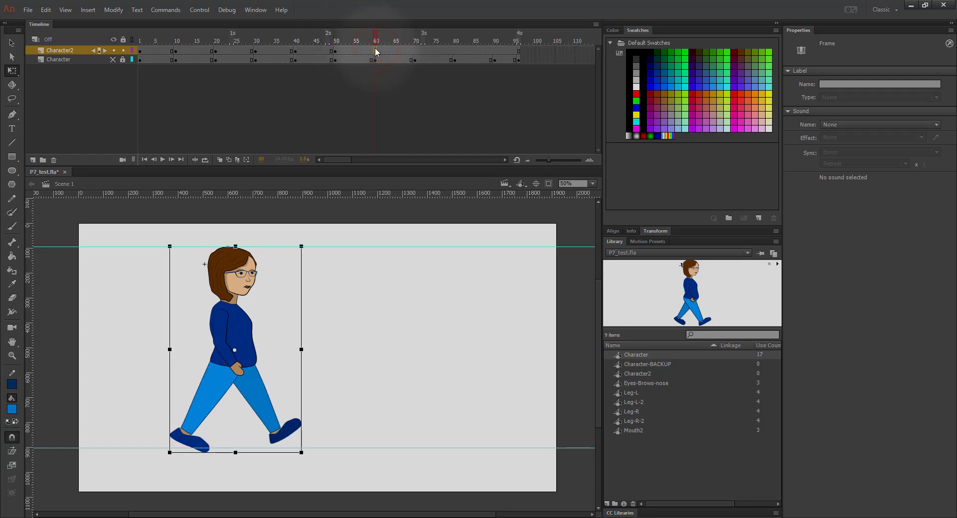
{"action": "key", "text": "shift+Right"}
{"action": "key", "text": "shift+Right"}
{"action": "key", "text": "shift+Right"}
{"action": "key", "text": "shift+Right"}
{"action": "key", "text": "shift+Right"}
{"action": "key", "text": "shift+Right"}
{"action": "key", "text": "shift+Right"}
{"action": "key", "text": "shift+Right"}
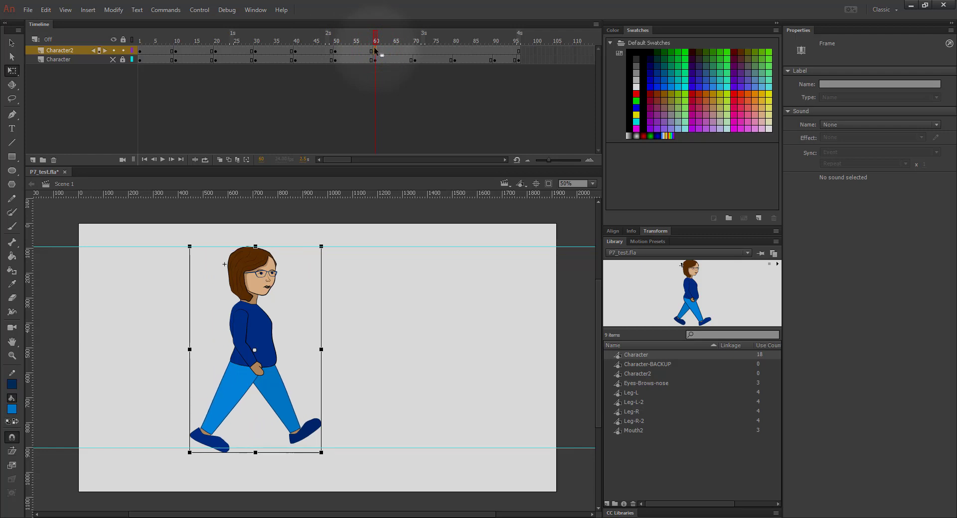
Insert a keyframe at frame 70 of the Character2 layer and move the character about 80 px further right.
{"action": "left_click", "coordinate": [415, 48]}
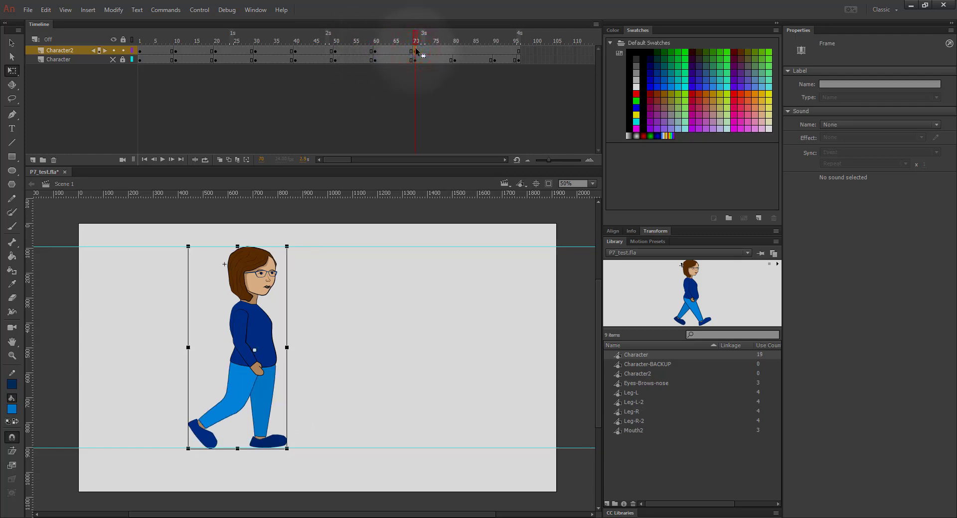
{"action": "key", "text": "shift+Right"}
{"action": "key", "text": "shift+Right"}
{"action": "key", "text": "shift+Right"}
{"action": "key", "text": "shift+Right"}
{"action": "key", "text": "shift+Right"}
{"action": "key", "text": "shift+Right"}
{"action": "key", "text": "shift+Right"}
{"action": "key", "text": "shift+Right"}
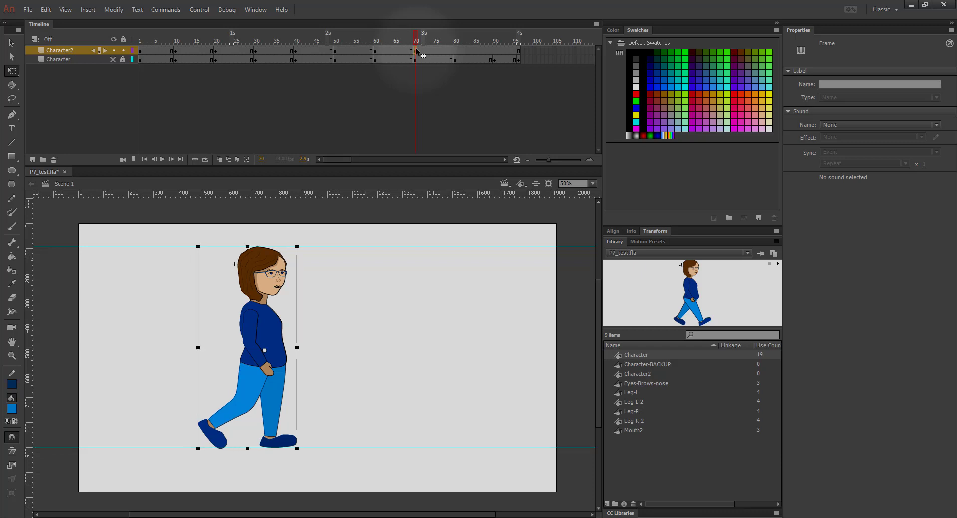
Insert keyframes at frames 80 and 90 of the Character2 layer, moving the character about 80 px further right at each.
{"action": "left_click", "coordinate": [455, 44]}
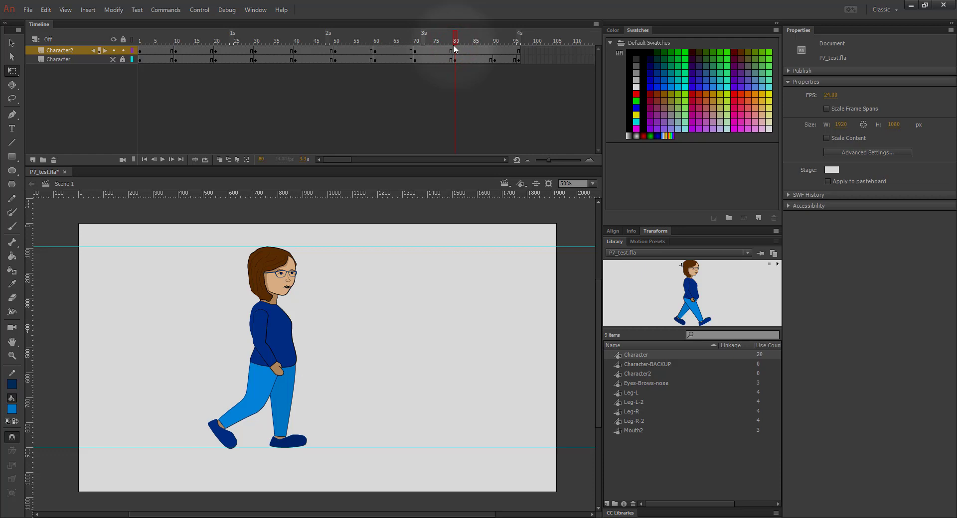
{"action": "left_click", "coordinate": [286, 367]}
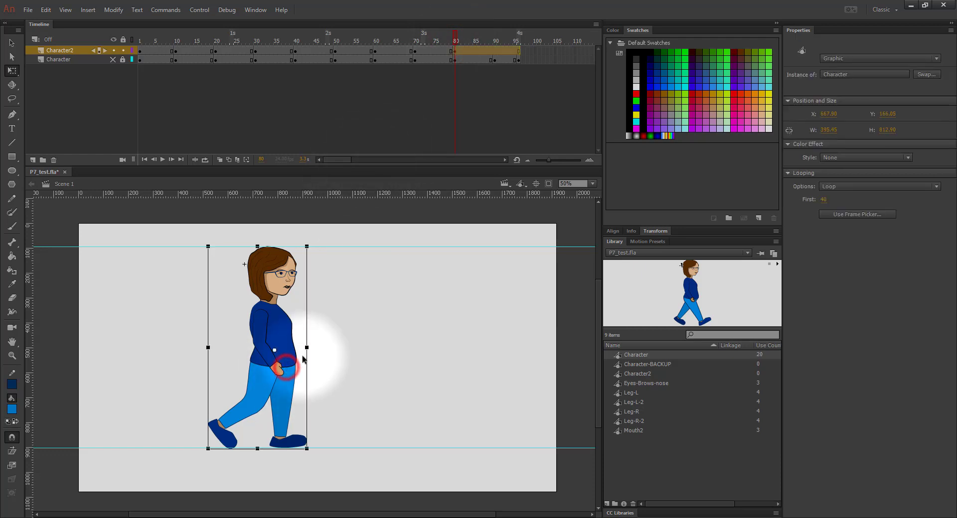
{"action": "left_click", "coordinate": [455, 52]}
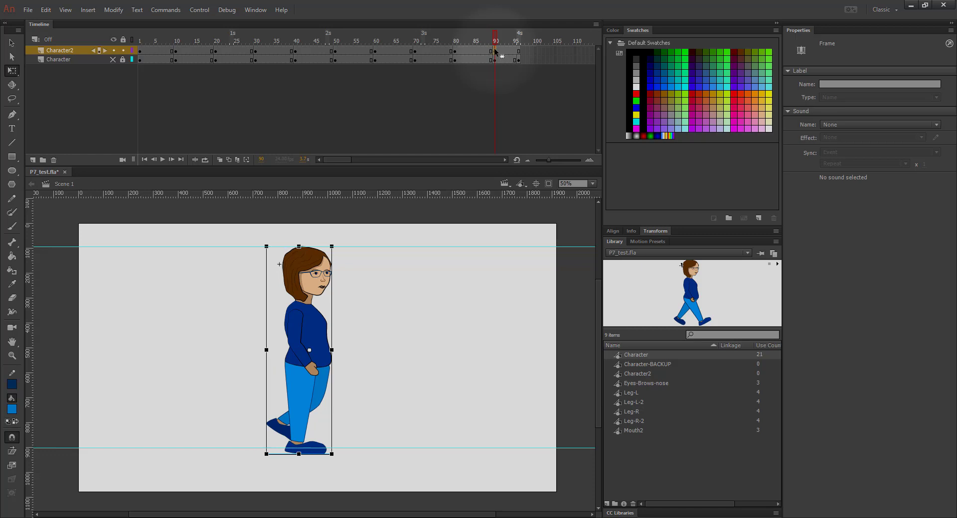
Insert a keyframe at frame 100 of the Character2 layer and move the character about 80 px further right.
{"action": "left_click", "coordinate": [537, 50]}
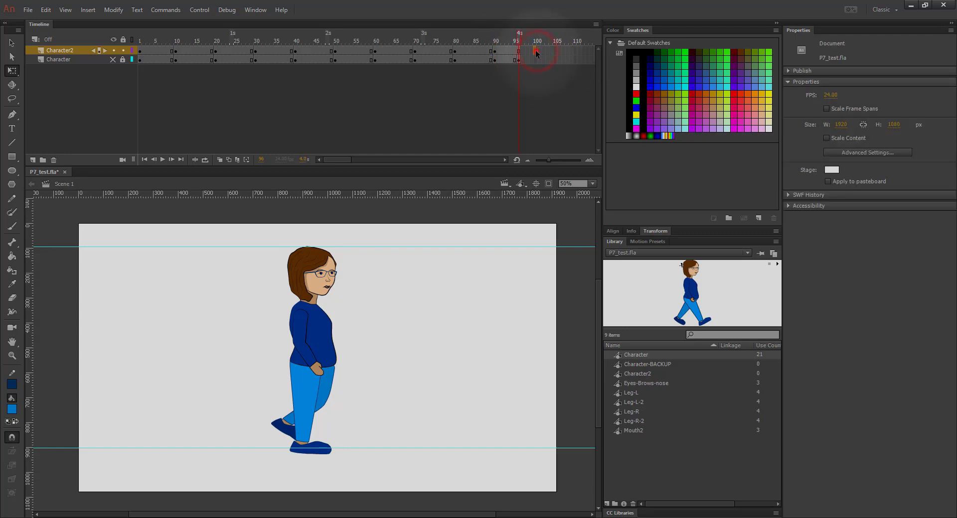
{"action": "key", "text": "F6"}
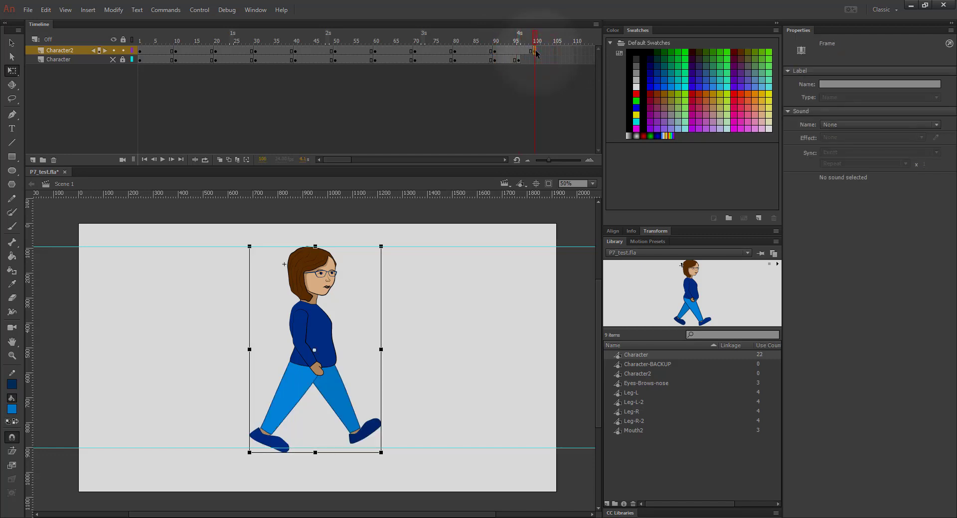
{"action": "key", "text": "shift+Right"}
{"action": "key", "text": "shift+Right"}
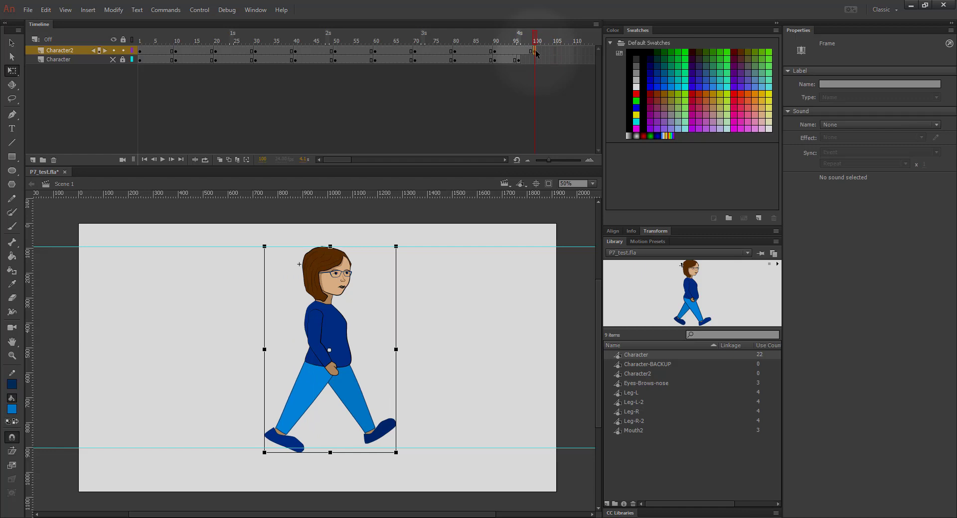
Insert a keyframe at frame 110 of Character2, move the character about 80 px further right, and extend the layer to frame 114.
{"action": "left_click", "coordinate": [576, 51]}
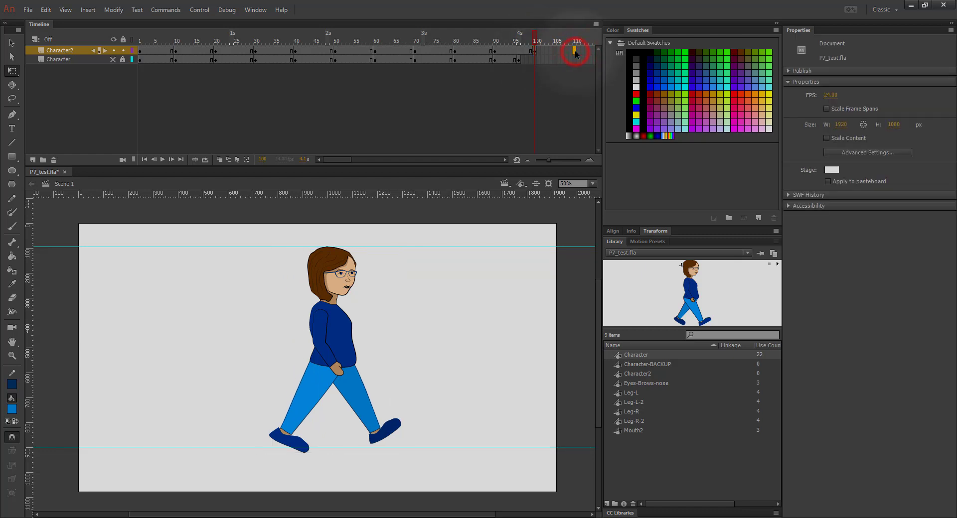
{"action": "key", "text": "F6"}
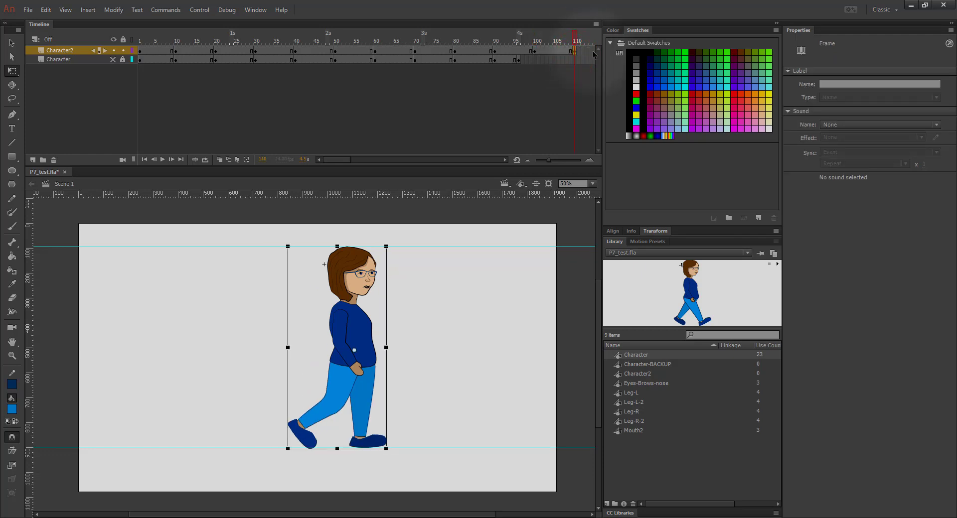
{"action": "left_click", "coordinate": [593, 52]}
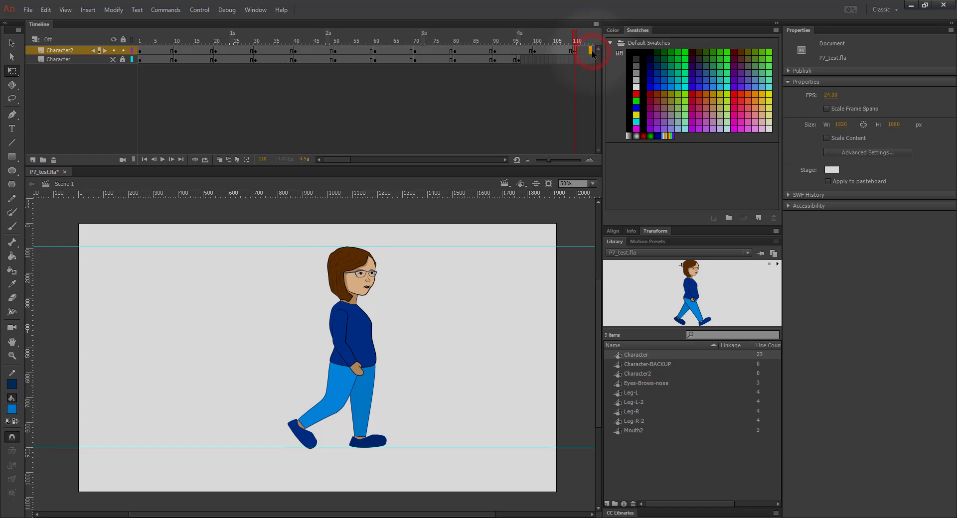
{"action": "left_click", "coordinate": [592, 51]}
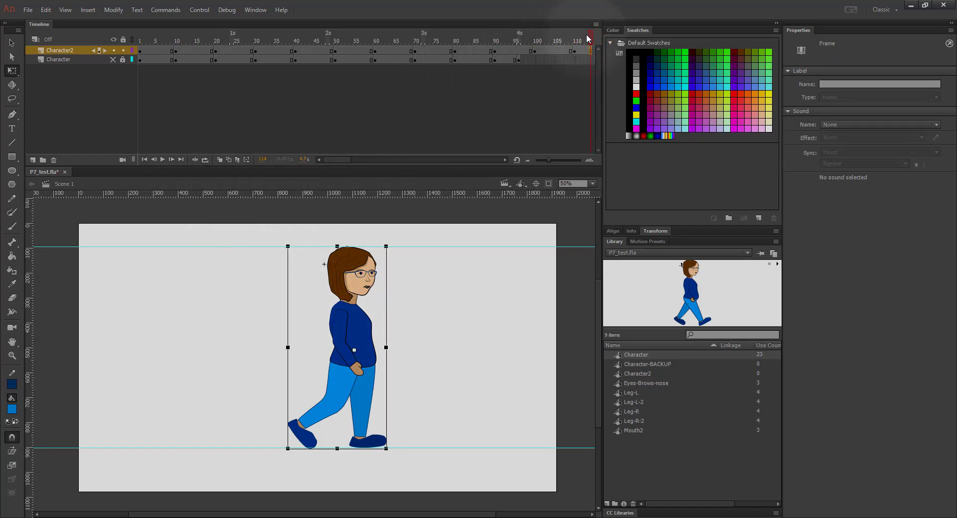
Play the walk animation from frame 1, and switch to the browser to examine the walk cycle reference image.
{"action": "left_click_drag", "start_coordinate": [588, 38], "coordinate": [93, 41]}
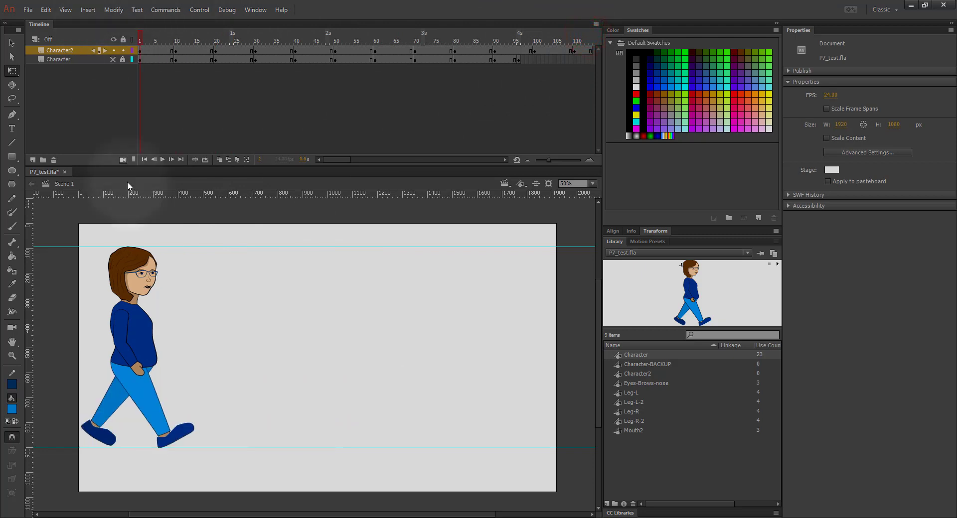
{"action": "left_click", "coordinate": [162, 159]}
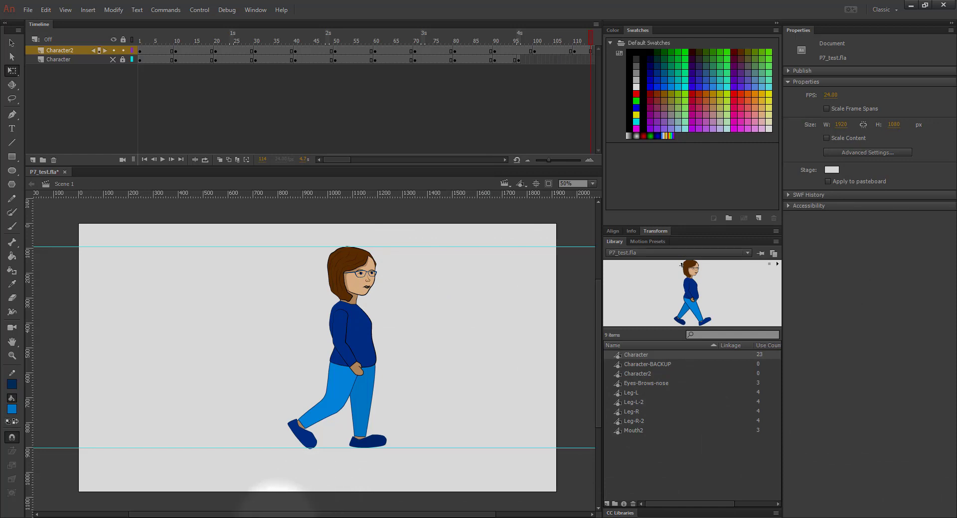
{"action": "mouse_move", "coordinate": [280, 517]}
{"action": "key", "text": "alt+Tab"}
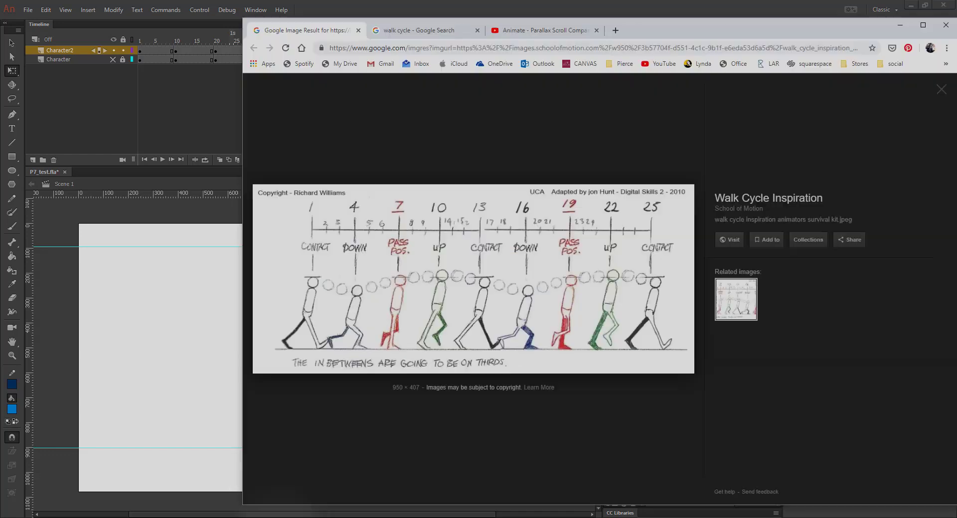
Switch to the Animate - Parallax Scroll Comparison video, play it through, and replay it to compare scrolling with and without parallax.
{"action": "left_click", "coordinate": [533, 31]}
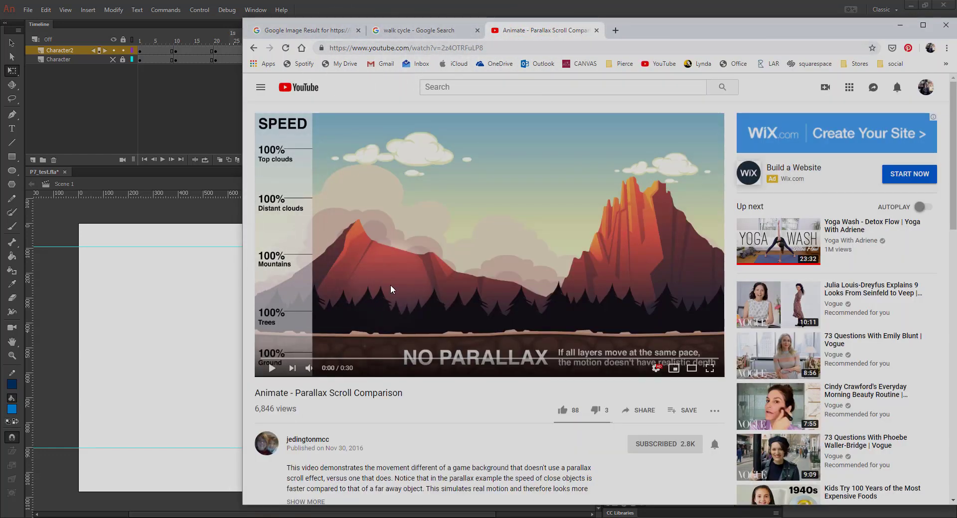
{"action": "left_click", "coordinate": [268, 369]}
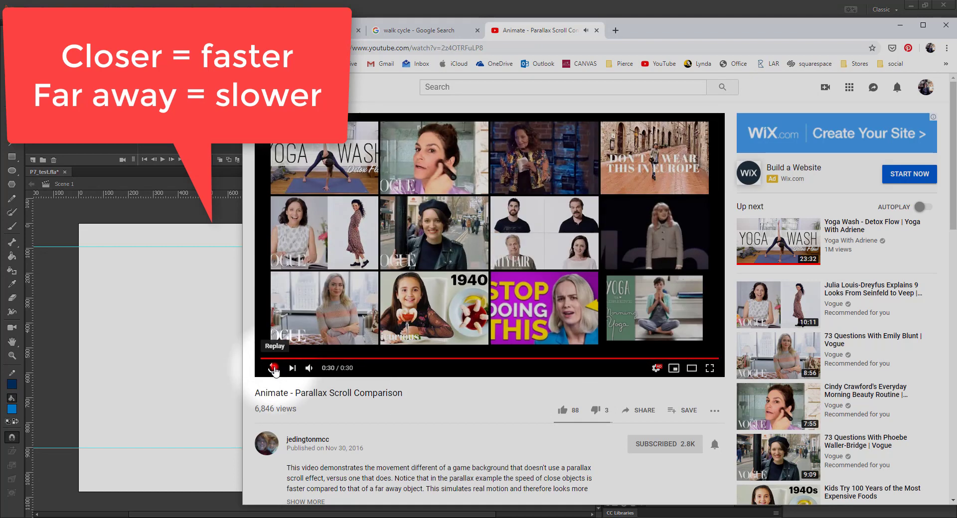
{"action": "left_click", "coordinate": [272, 368]}
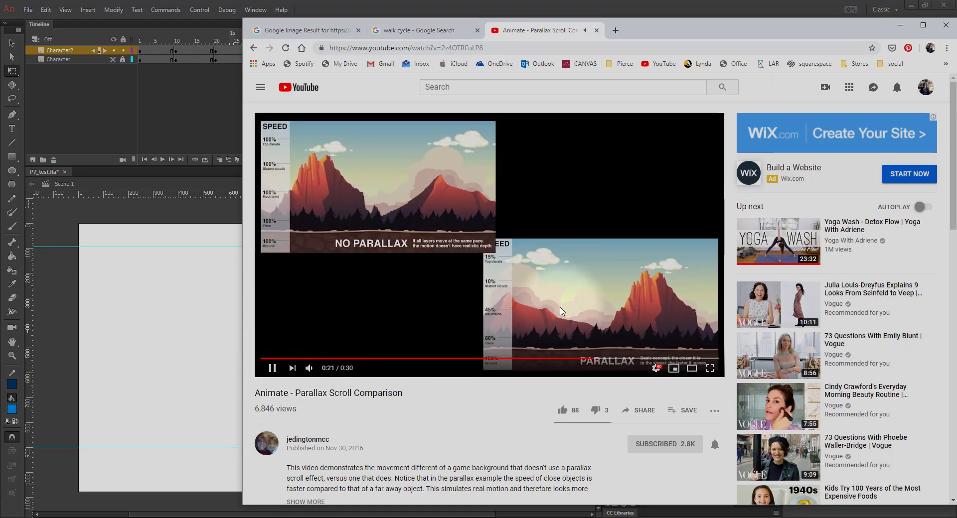
Rewind the comparison video to review its parallax section, pause it, and switch back to the P7_test.fla document in Animate.
{"action": "left_click_drag", "start_coordinate": [550, 359], "coordinate": [441, 358]}
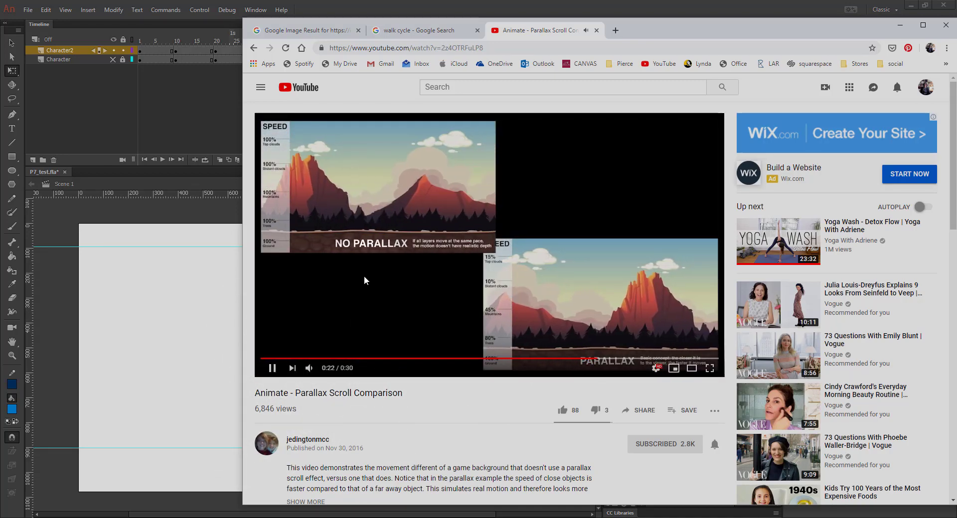
{"action": "left_click", "coordinate": [365, 358]}
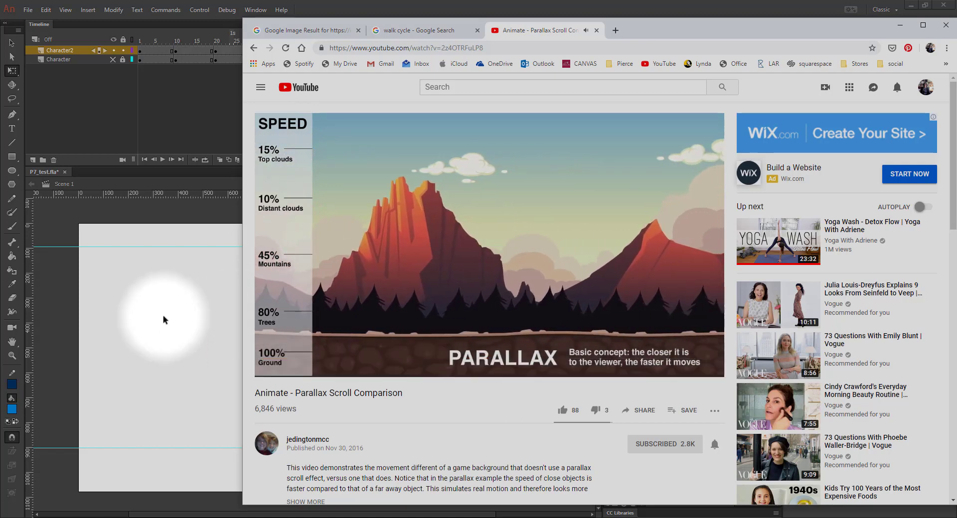
{"action": "left_click", "coordinate": [273, 369]}
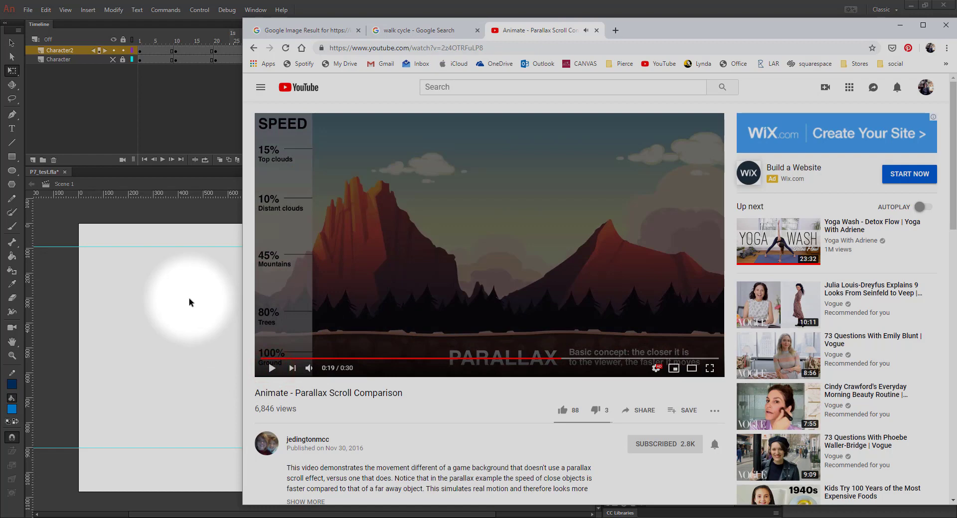
{"action": "left_click", "coordinate": [189, 302]}
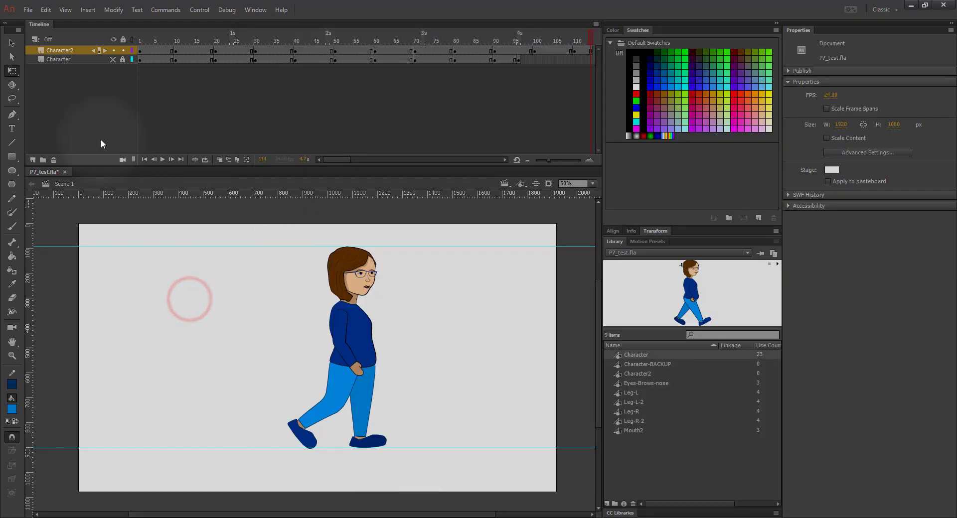